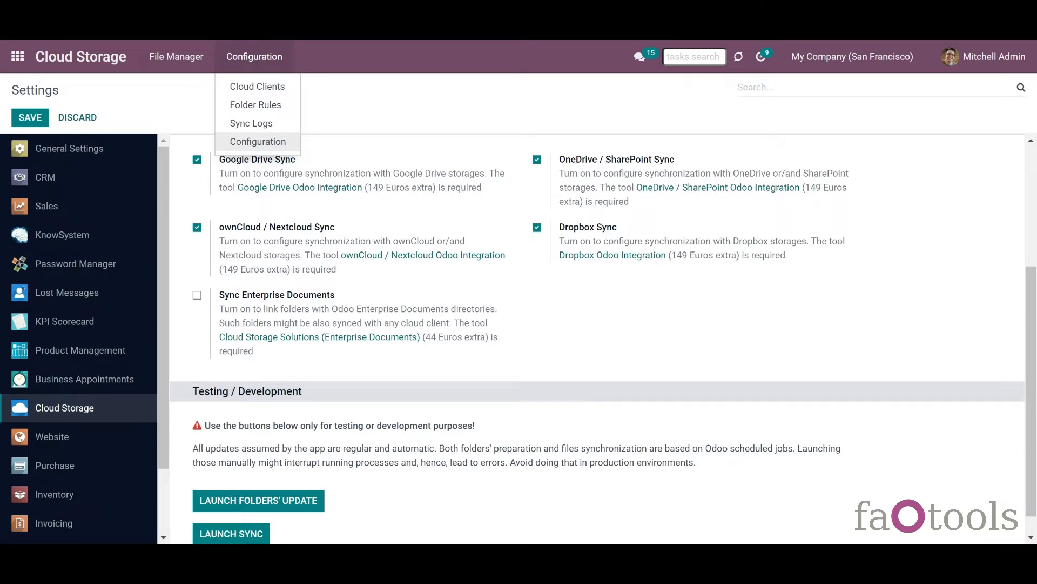
# - Browse the Files Manager folders, then open the '[Cloud Storage] Prepare Cloud Folders' scheduled action
pyautogui.click(90, 71)
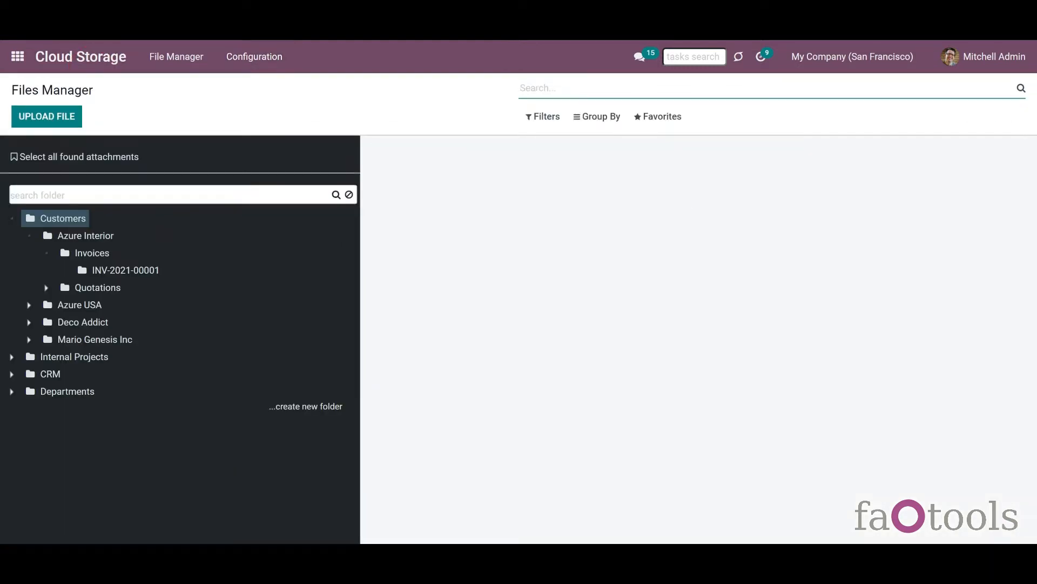
pyautogui.click(29, 304)
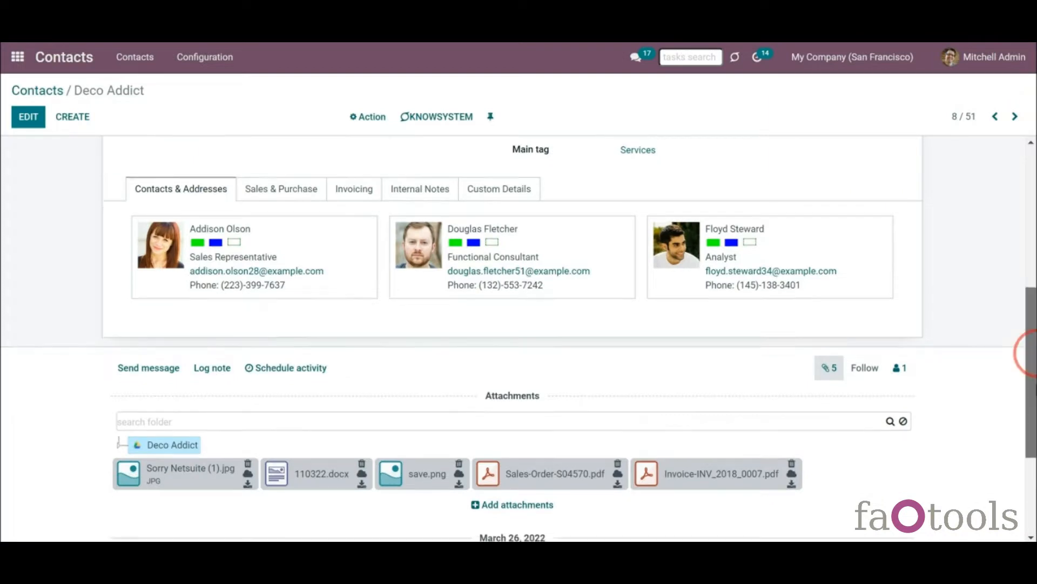
pyautogui.scroll(-3, 1027, 354)
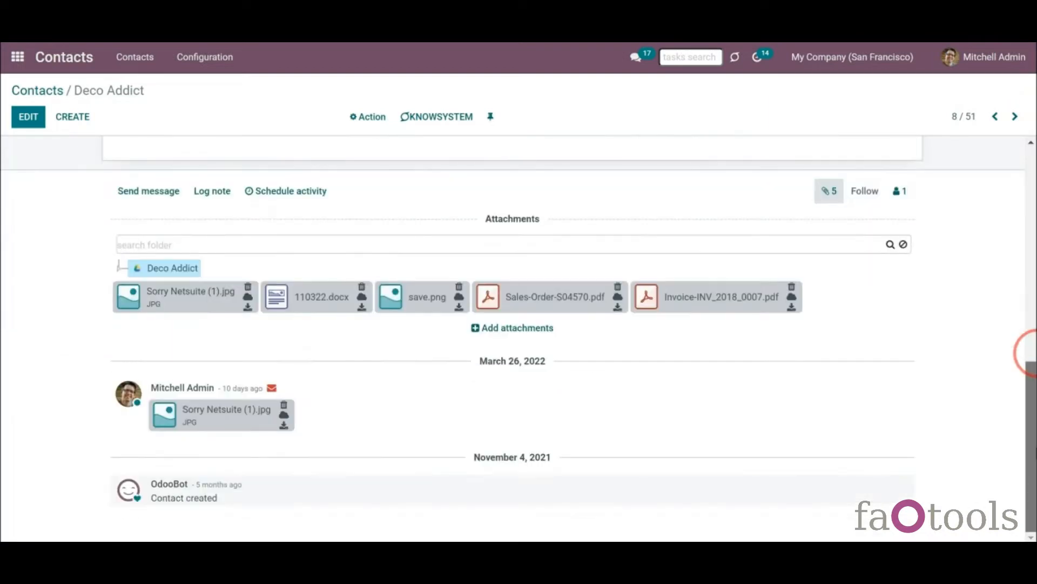
pyautogui.doubleClick(252, 202)
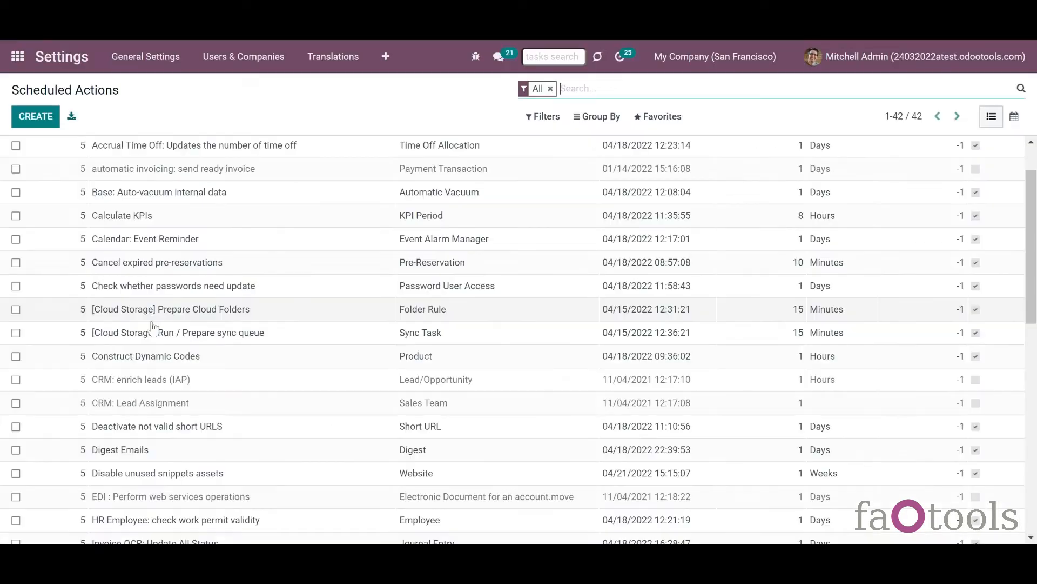
pyautogui.click(152, 321)
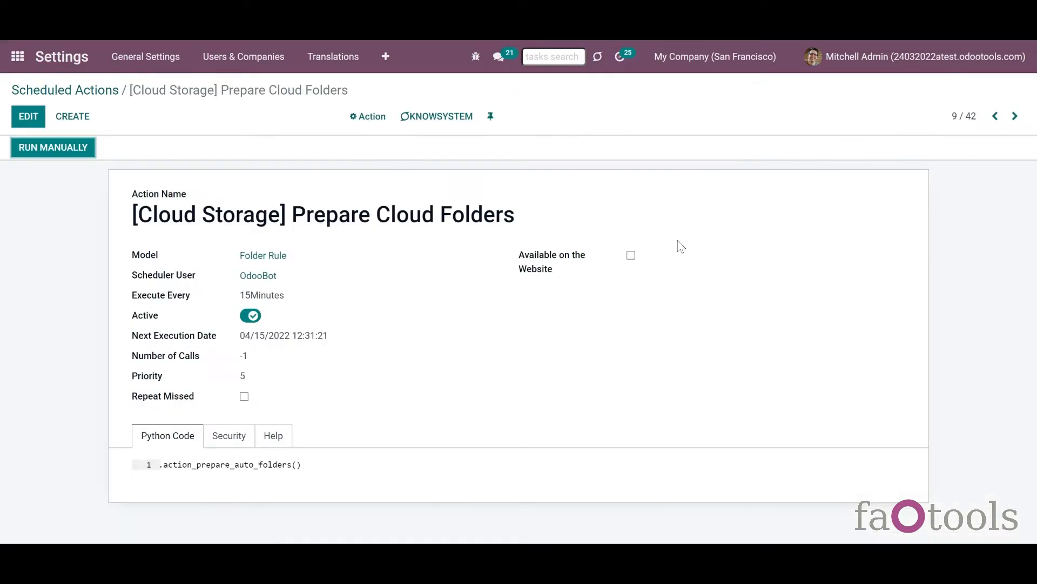
# - Move to the next scheduled action, then view the OneDrive sync logs with the level filter closed
pyautogui.click(1014, 117)
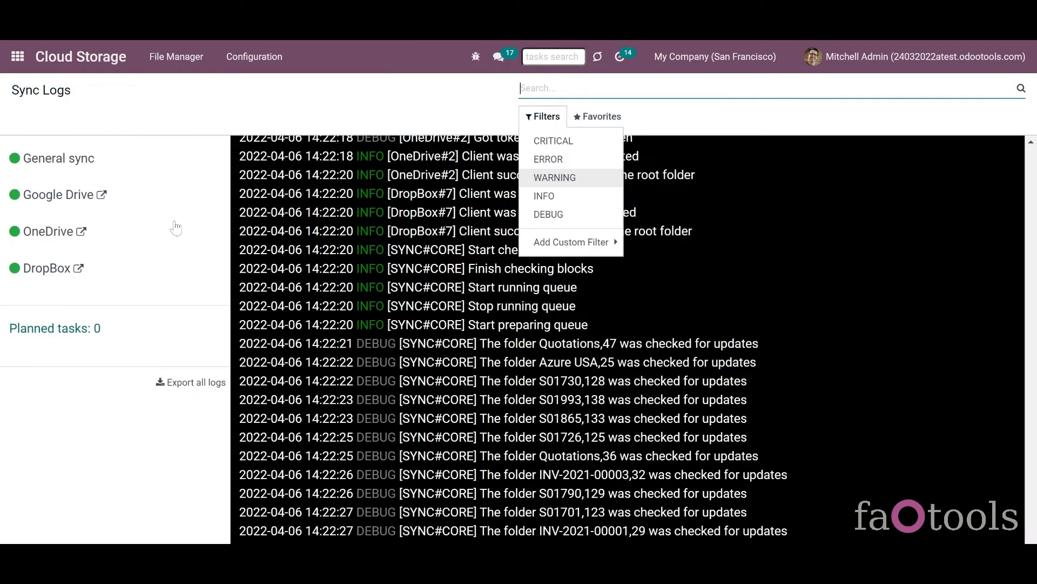
pyautogui.click(176, 228)
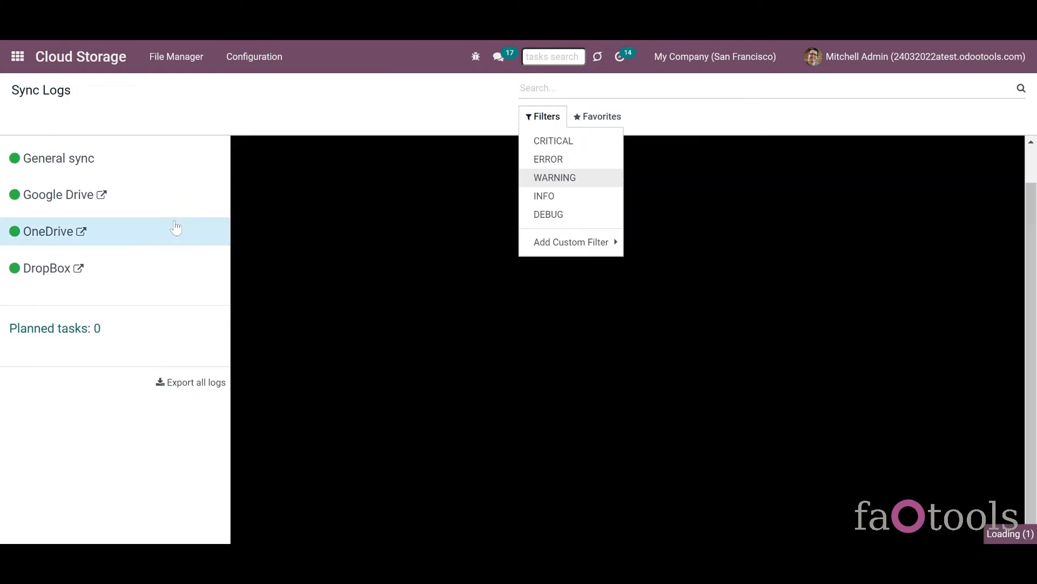
pyautogui.click(422, 122)
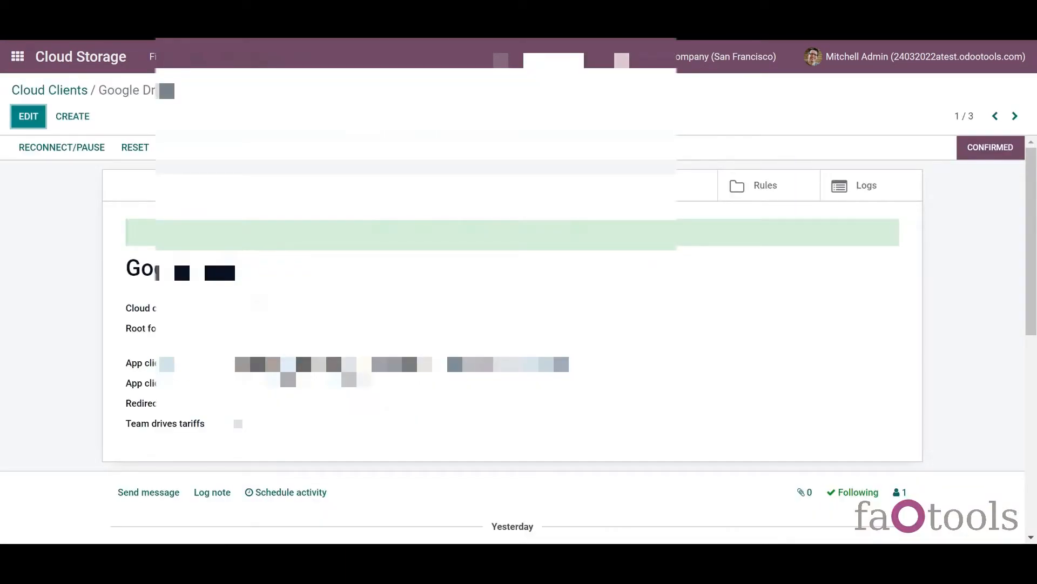
pyautogui.scroll(-5, 1026, 243)
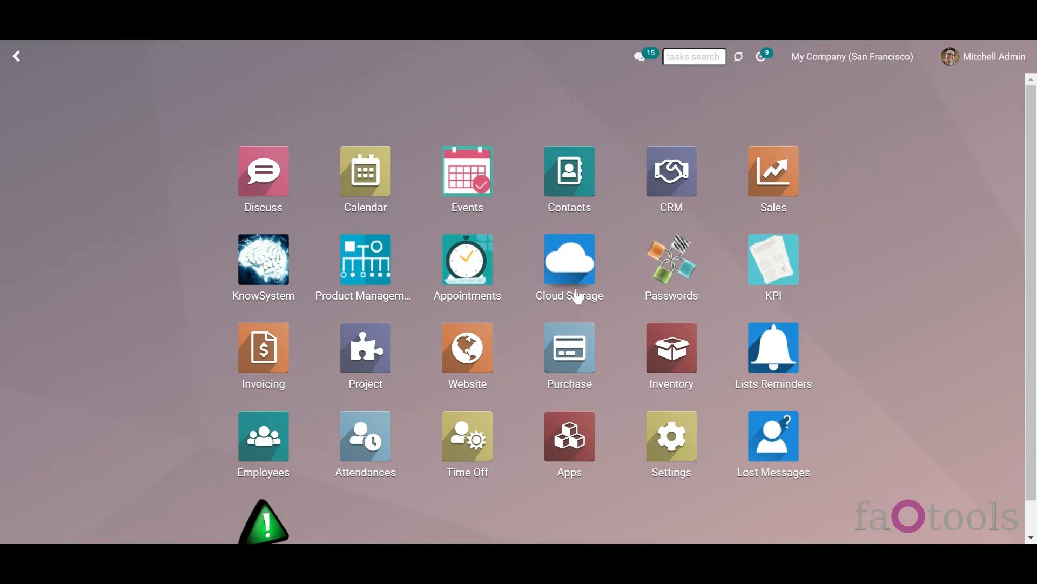
# - Open the Cloud Storage Files Manager from the Odoo home screen
pyautogui.click(576, 295)
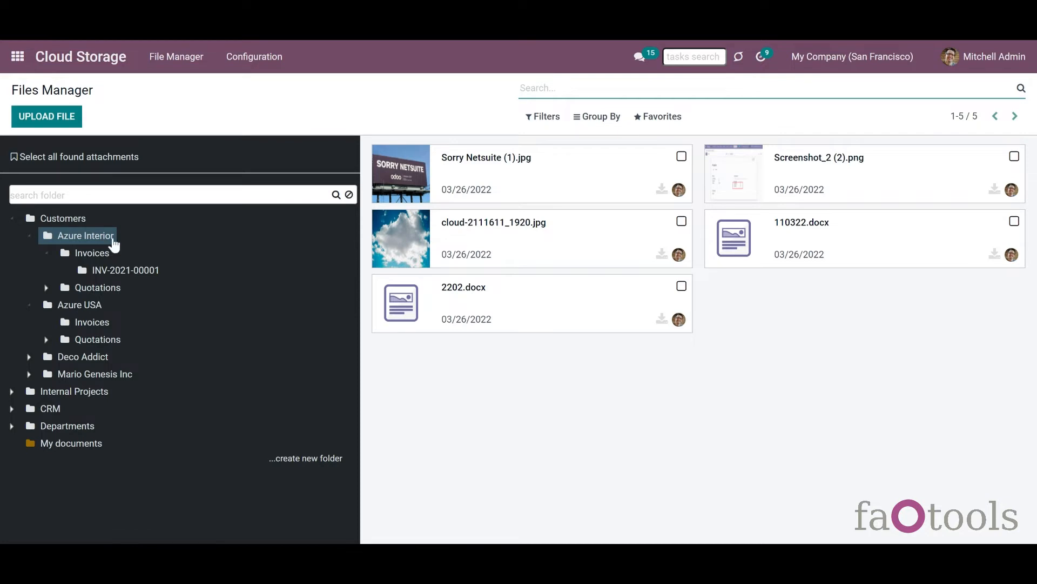
pyautogui.click(111, 194)
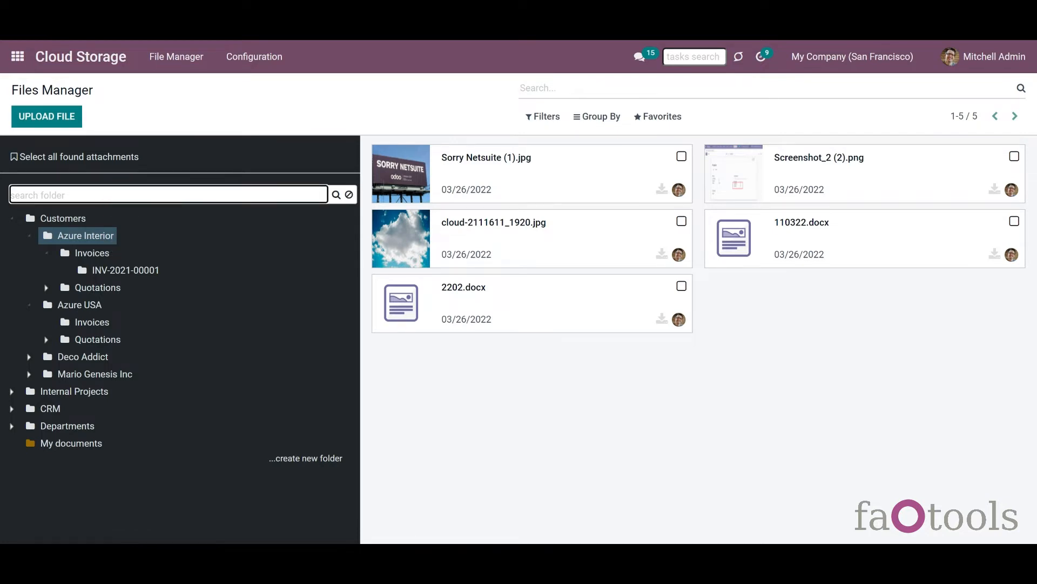
pyautogui.rightClick(92, 237)
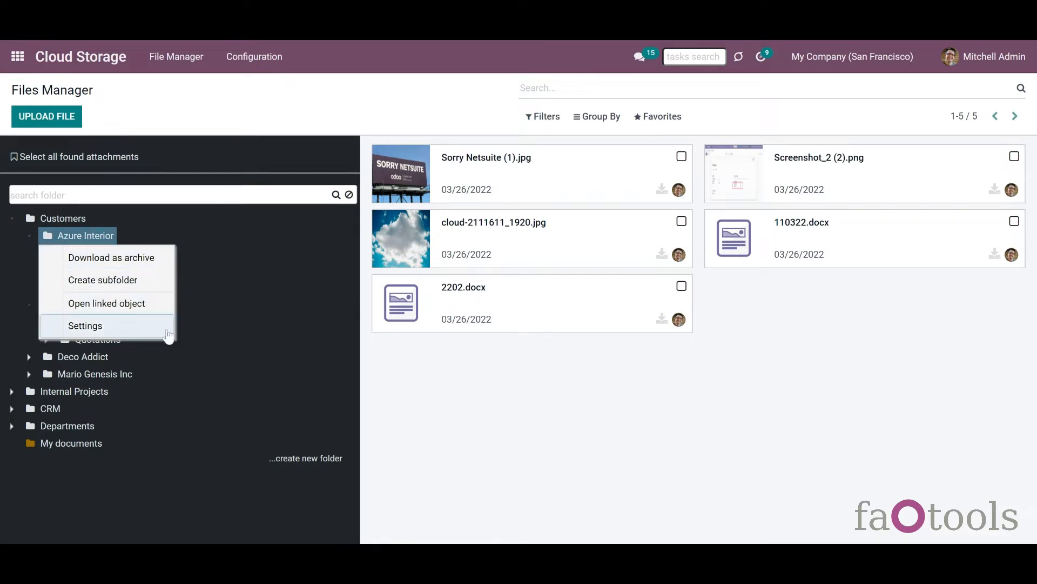
pyautogui.click(201, 341)
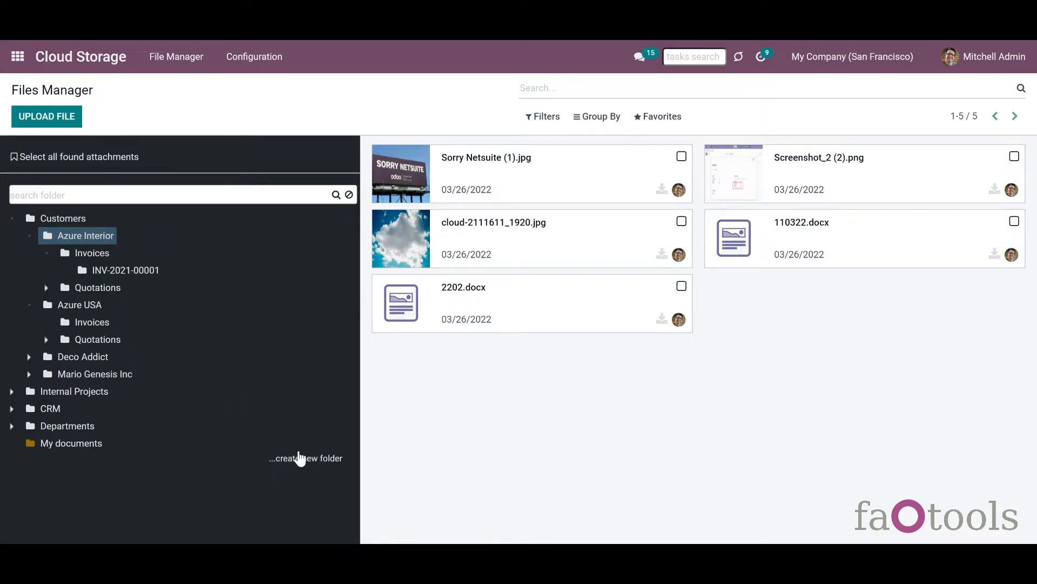
pyautogui.rightClick(69, 429)
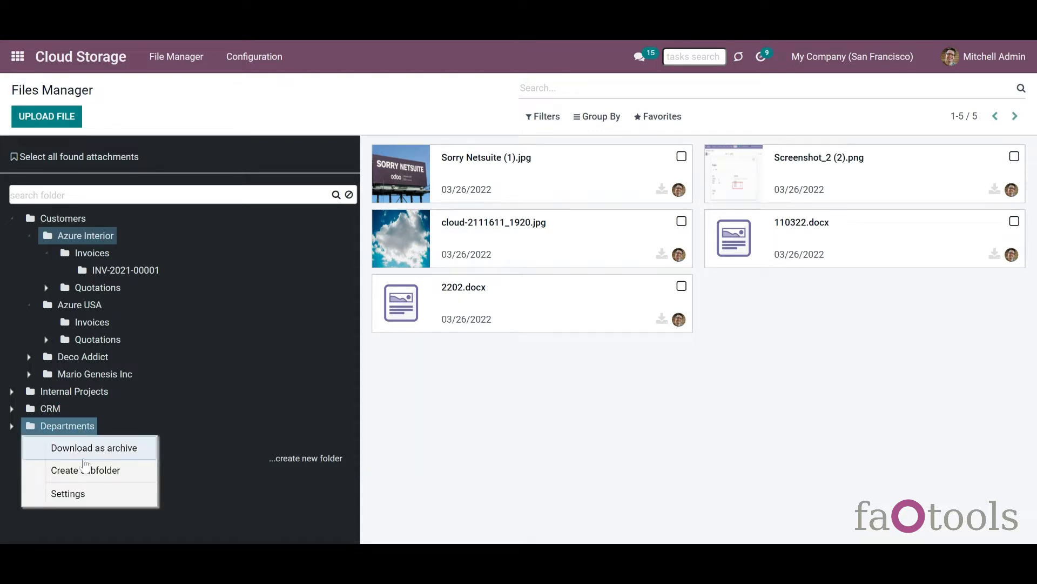
pyautogui.click(187, 437)
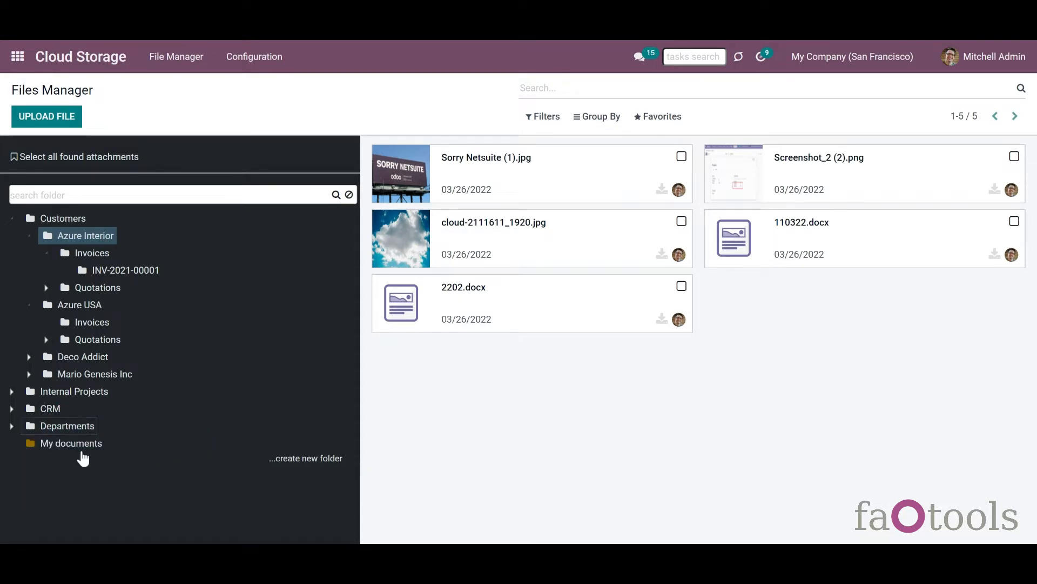
pyautogui.moveTo(76, 445)
pyautogui.mouseDown()
pyautogui.moveTo(91, 406)
pyautogui.moveTo(84, 443)
pyautogui.mouseUp()
pyautogui.click(146, 195)
pyautogui.write('deco addict')
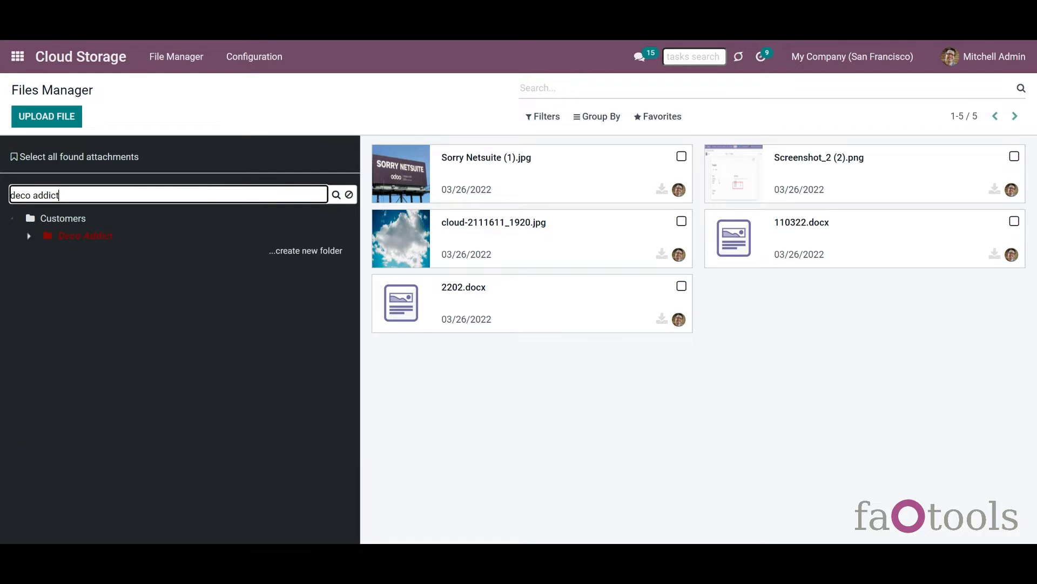
pyautogui.click(349, 195)
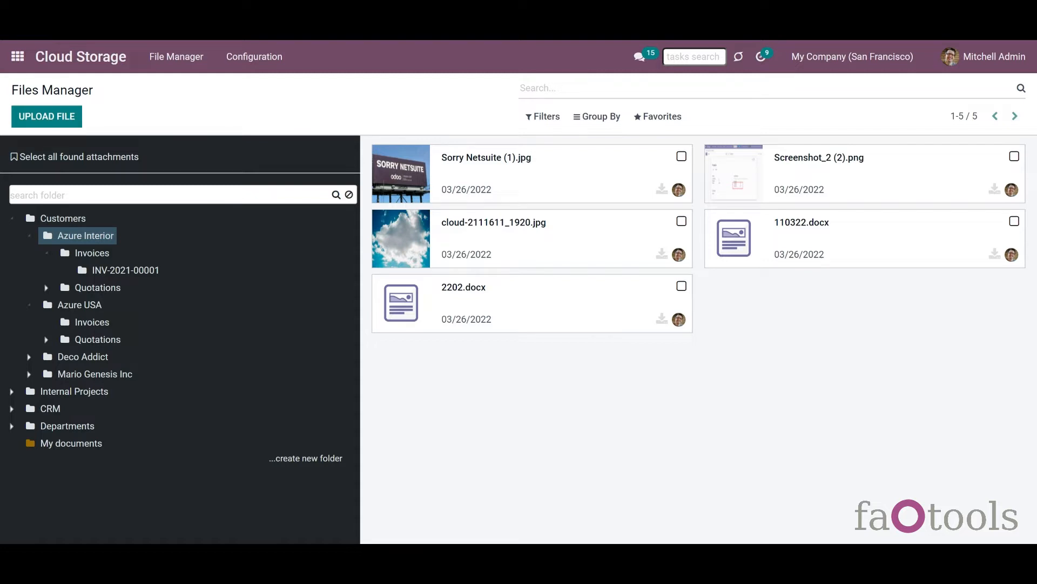
pyautogui.click(63, 218)
pyautogui.rightClick(104, 238)
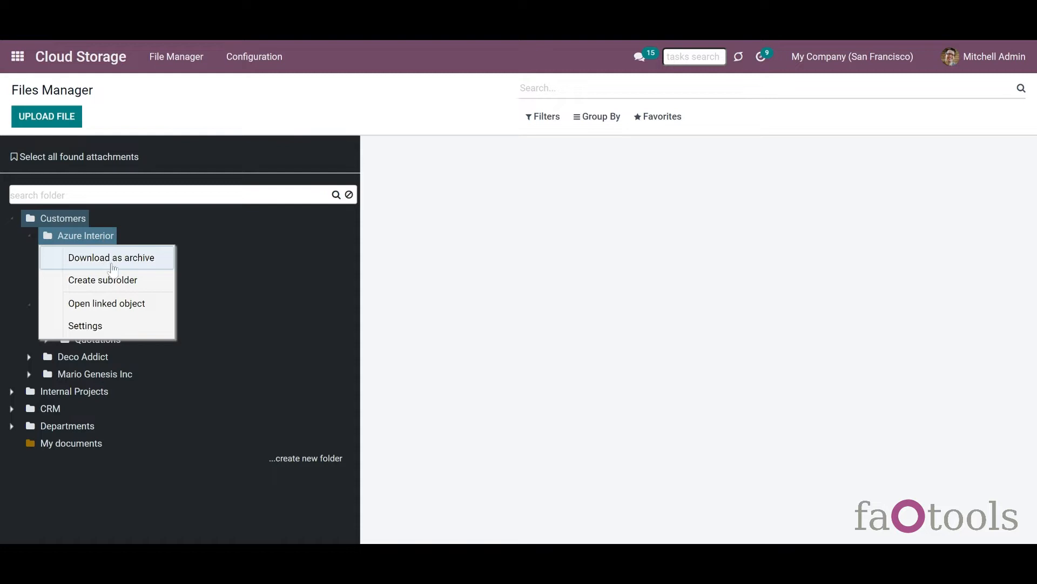
pyautogui.click(112, 260)
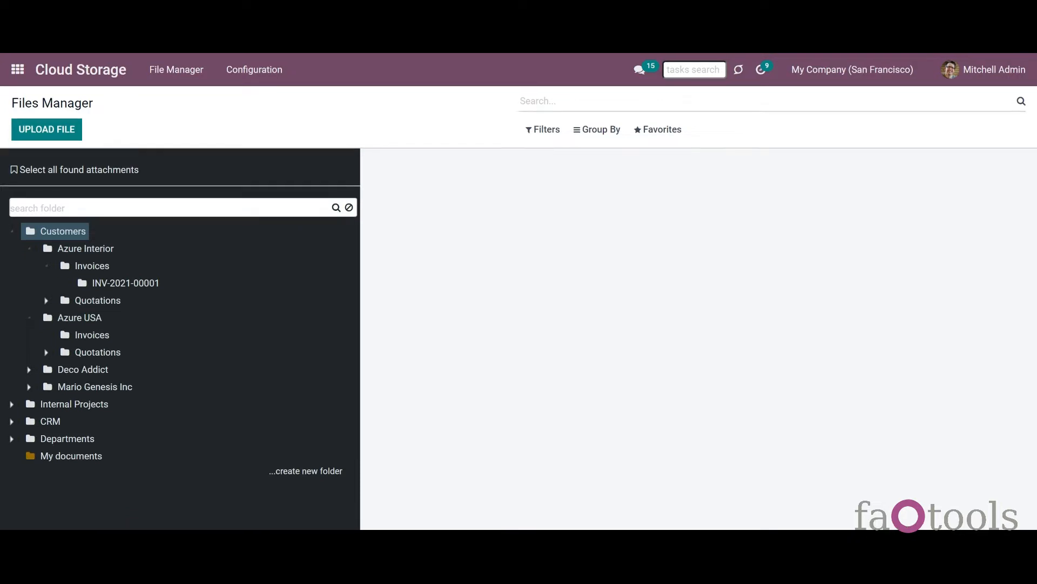
pyautogui.rightClick(86, 239)
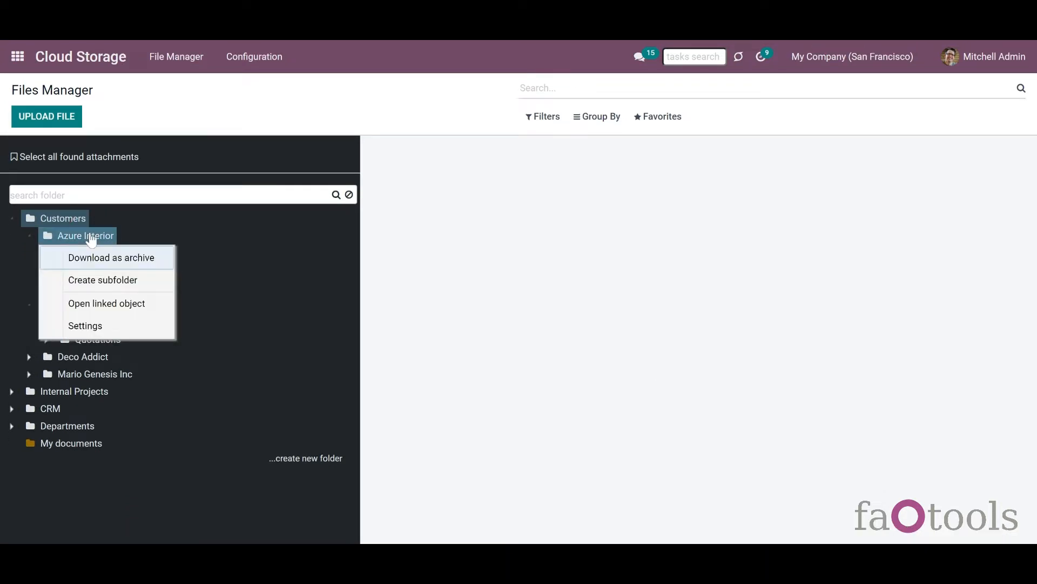
# - In Azure Interior, select Sorry Netsuite (1).jpg and Screenshot_2 (2).png
pyautogui.click(144, 233)
pyautogui.click(101, 237)
pyautogui.click(681, 156)
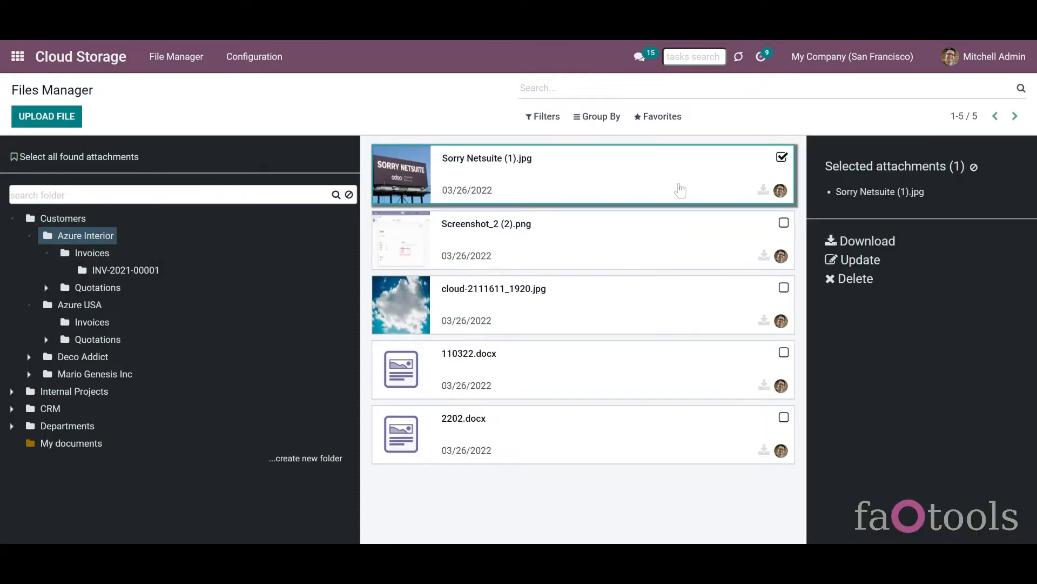
pyautogui.click(782, 223)
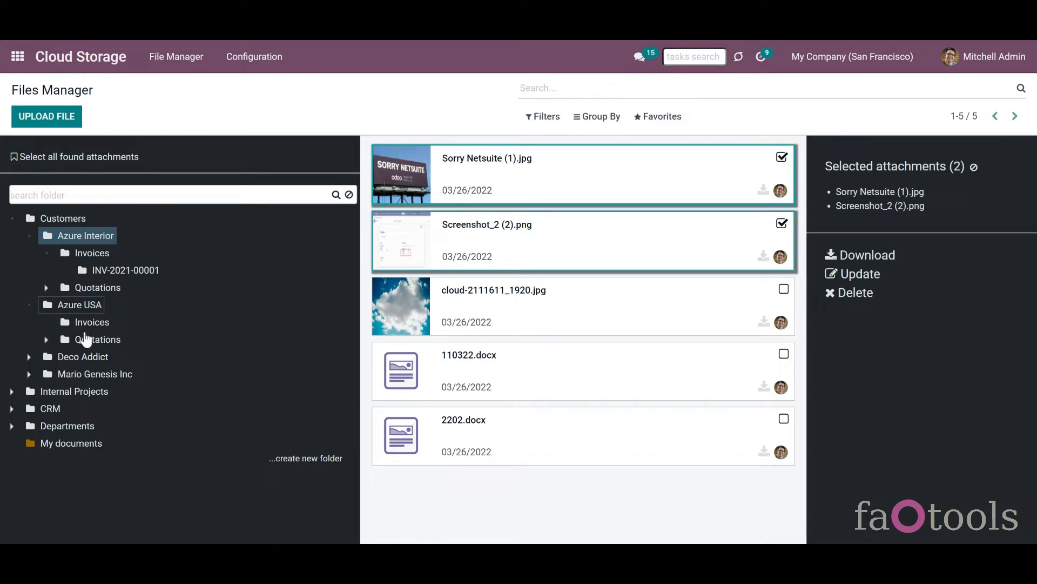
# - Add save.png from Deco Addict to the selection, then clear all selected attachments
pyautogui.click(66, 354)
pyautogui.click(784, 157)
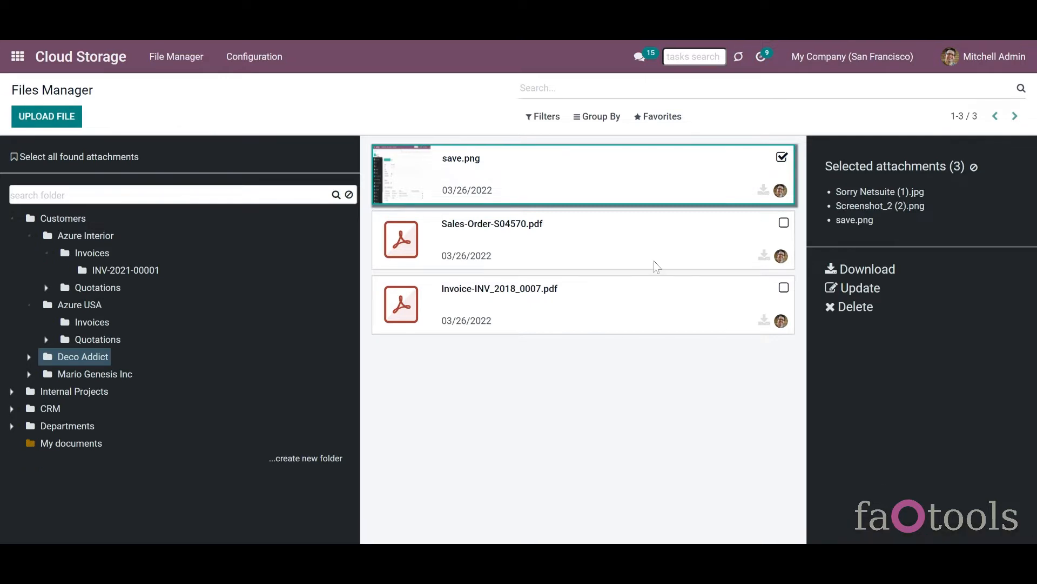
pyautogui.click(975, 166)
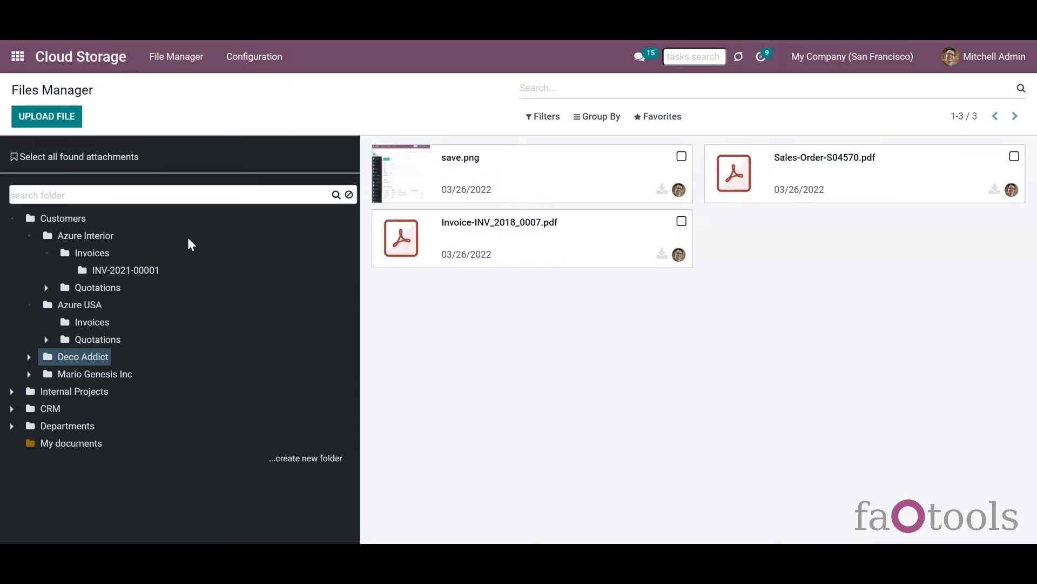
# - Create a subfolder under Azure Interior, keeping the default name 'New Folder'
pyautogui.rightClick(96, 237)
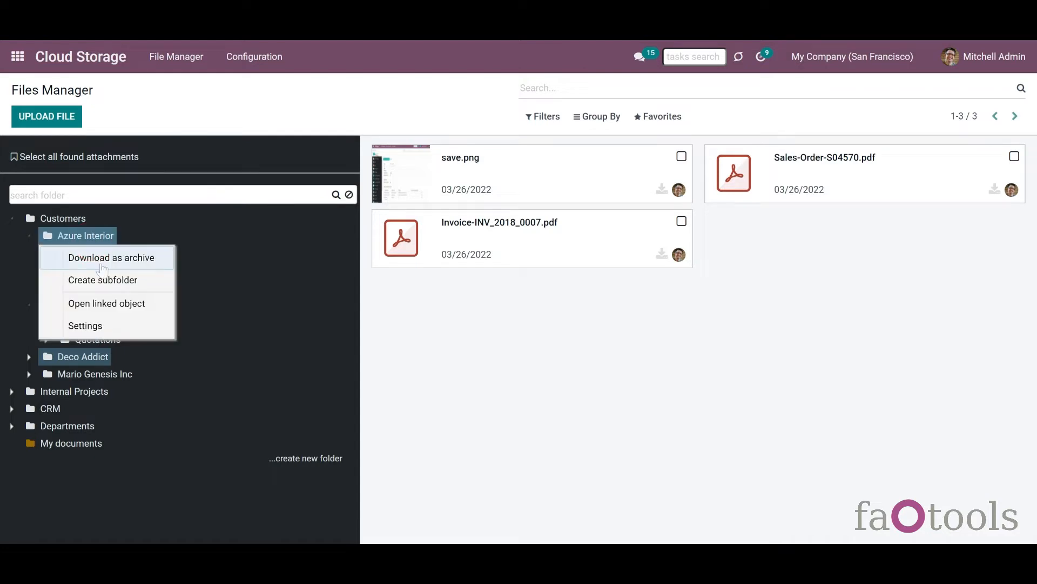
pyautogui.click(109, 285)
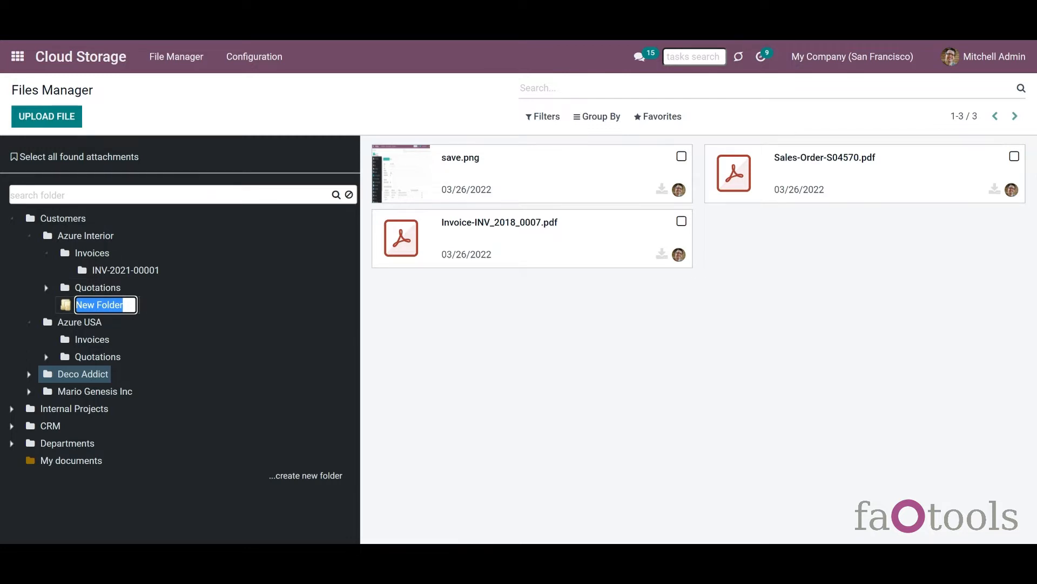
pyautogui.click(183, 305)
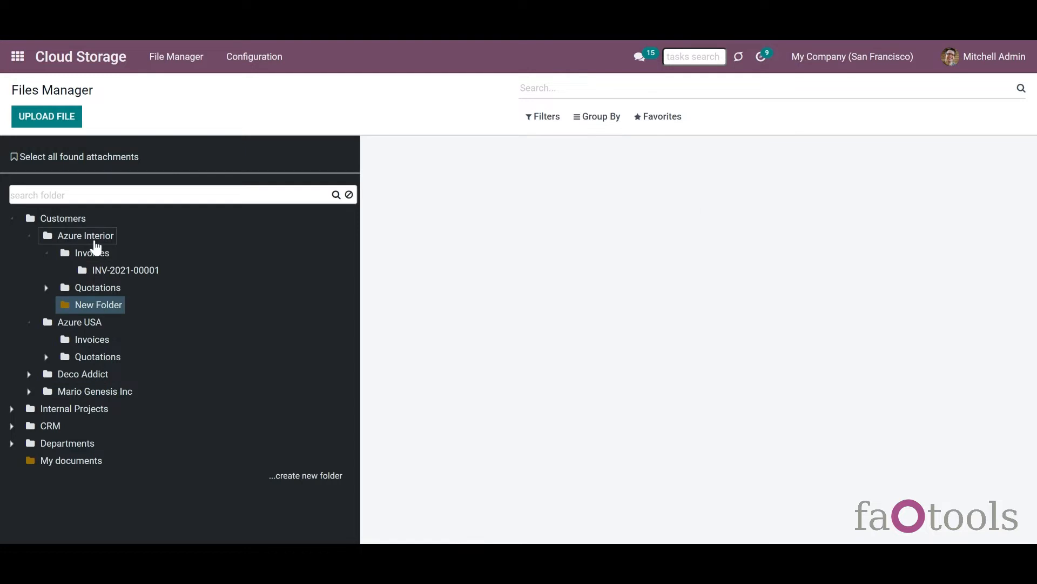
pyautogui.rightClick(95, 245)
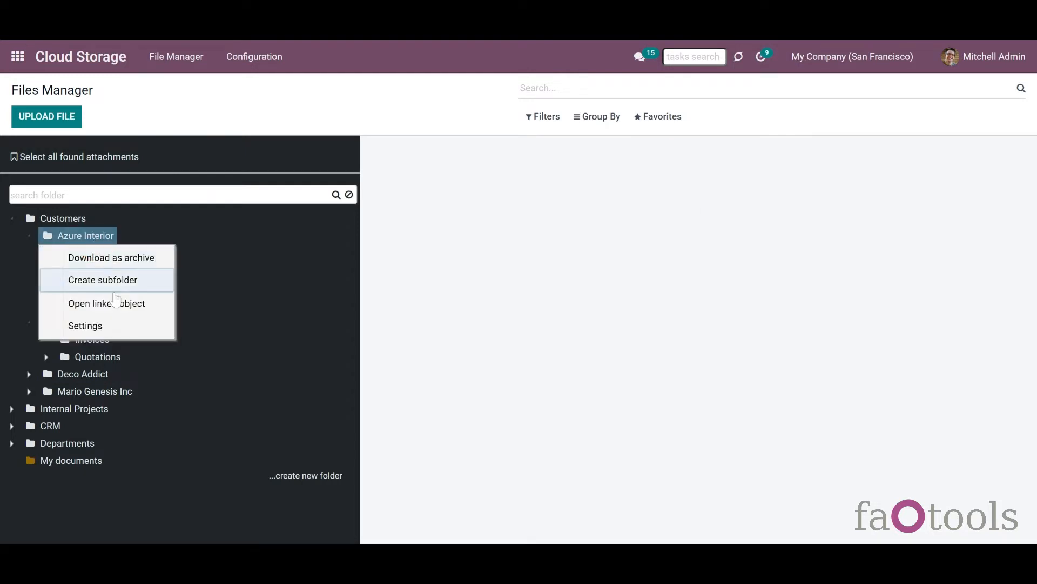
pyautogui.click(118, 305)
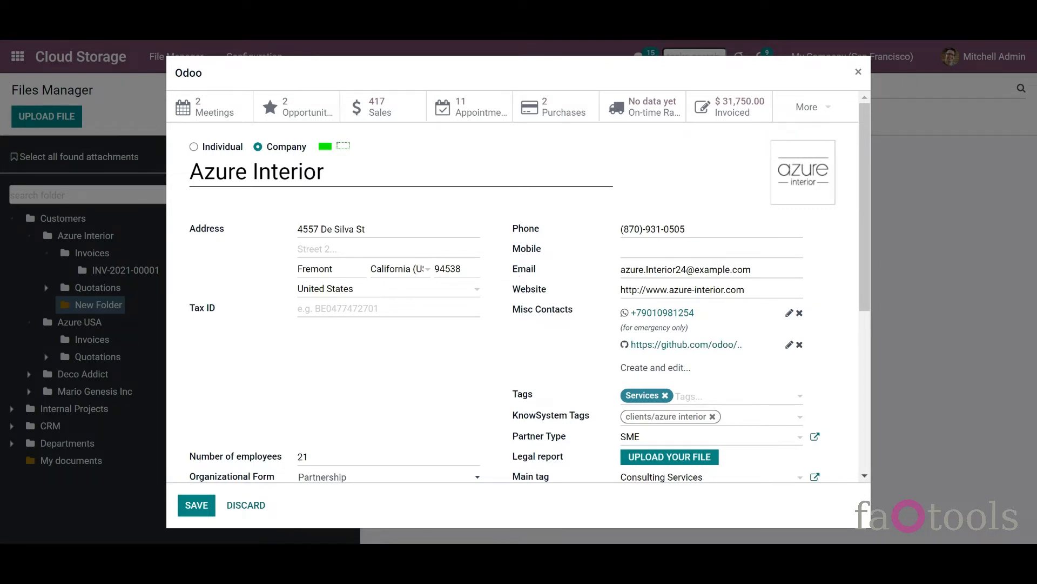
pyautogui.scroll(-5, 869, 344)
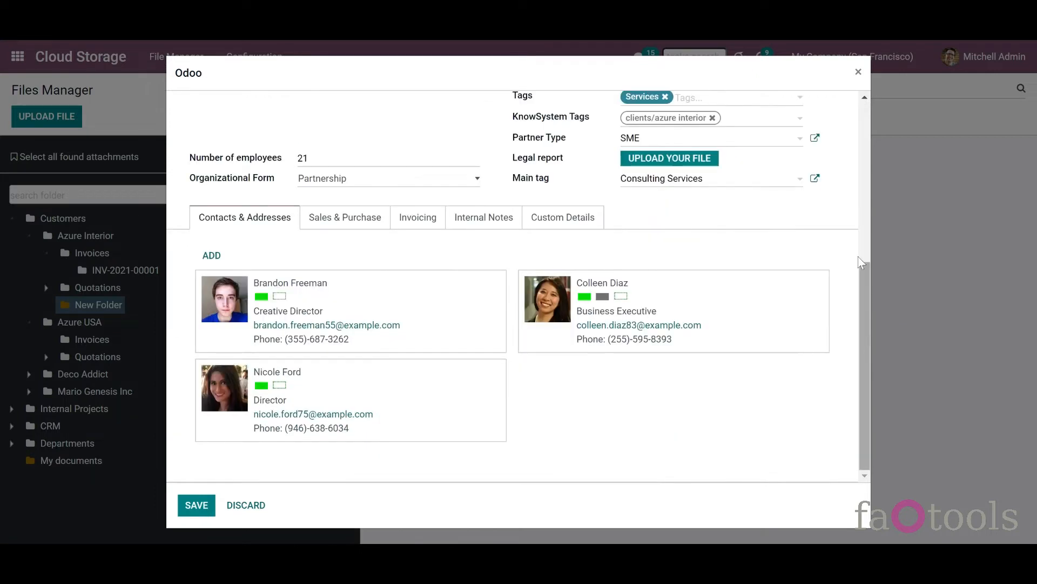
pyautogui.click(858, 72)
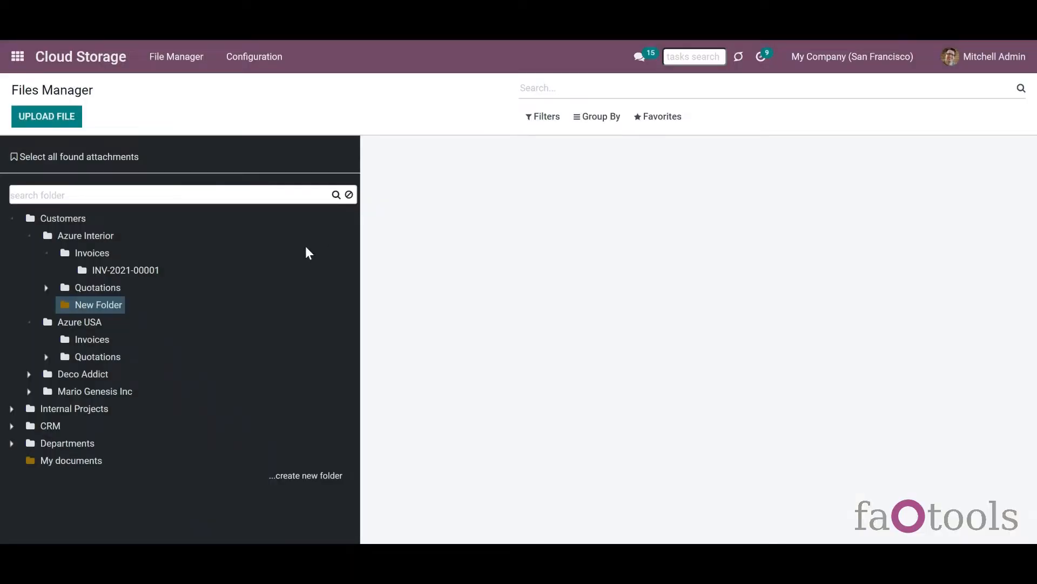
pyautogui.rightClick(103, 238)
pyautogui.click(130, 335)
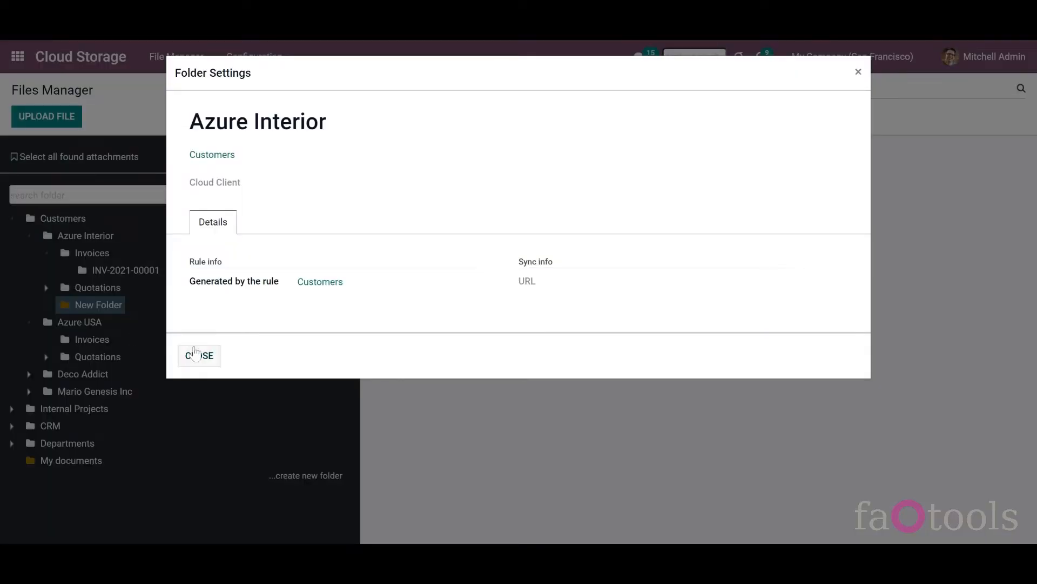
pyautogui.click(216, 174)
pyautogui.click(291, 187)
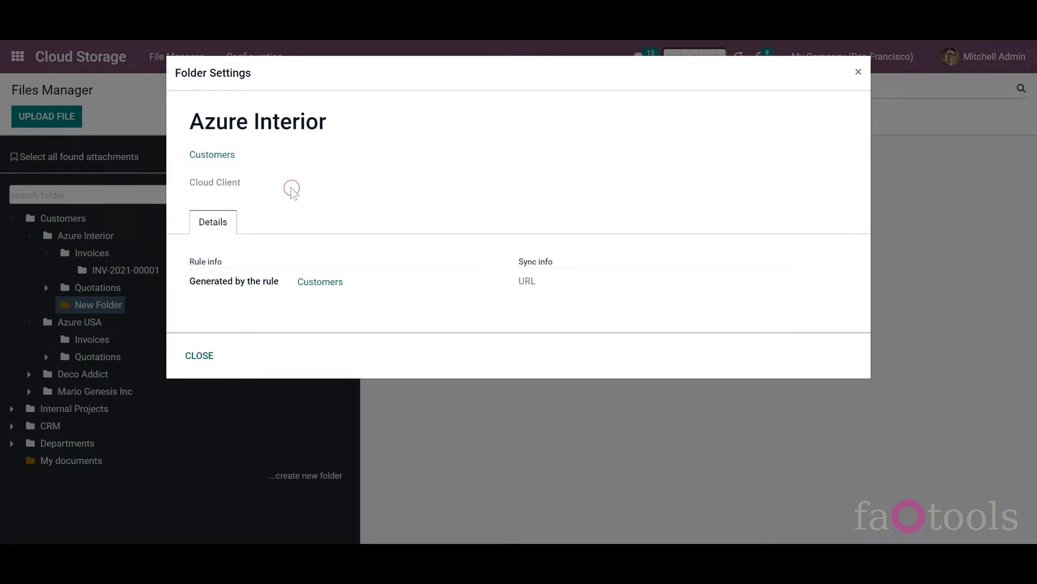
pyautogui.click(207, 355)
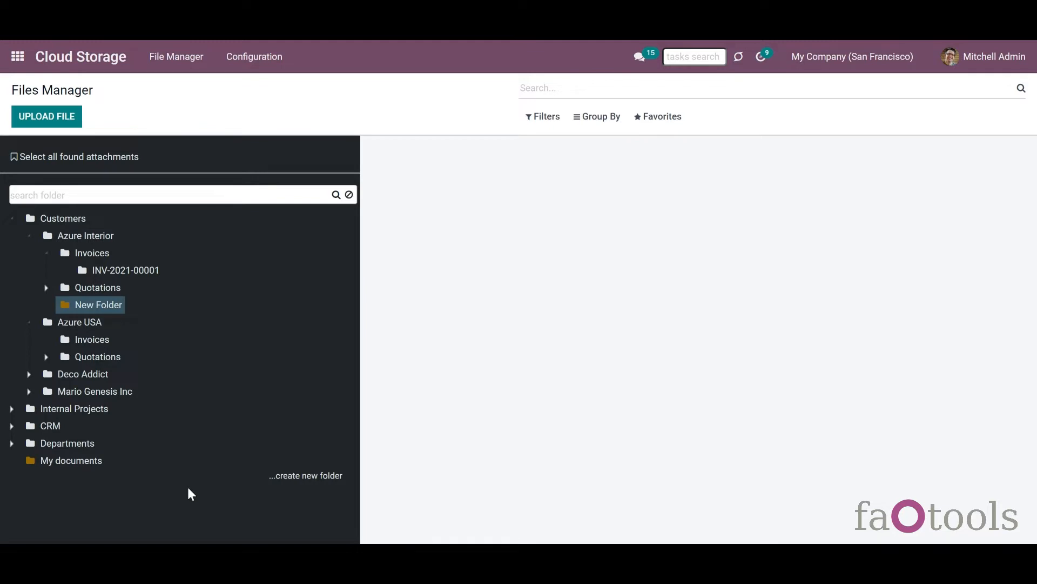
# - Create a new top-level folder named 'Extra Files'
pyautogui.click(289, 477)
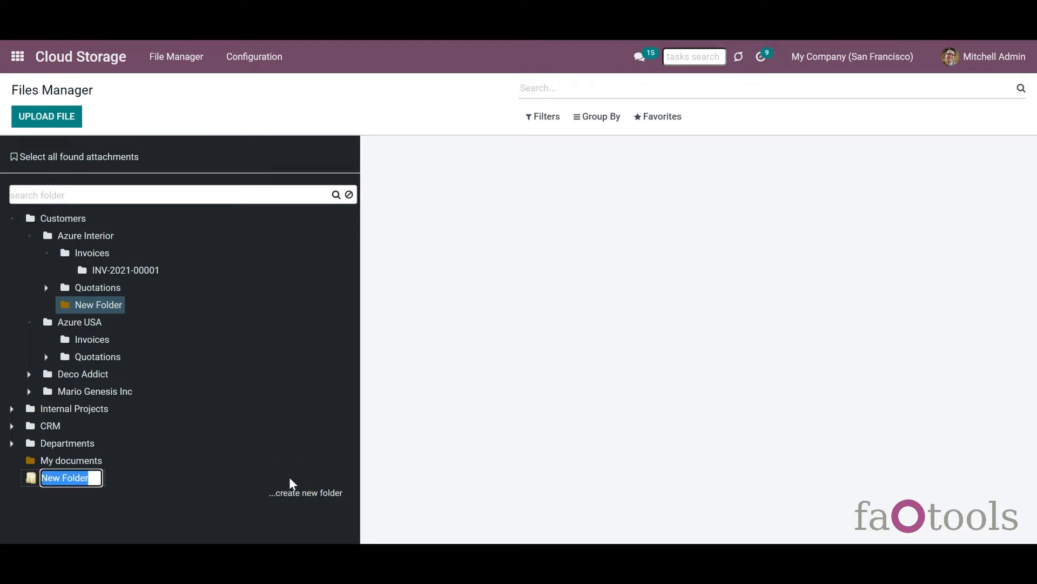
pyautogui.write('Ext')
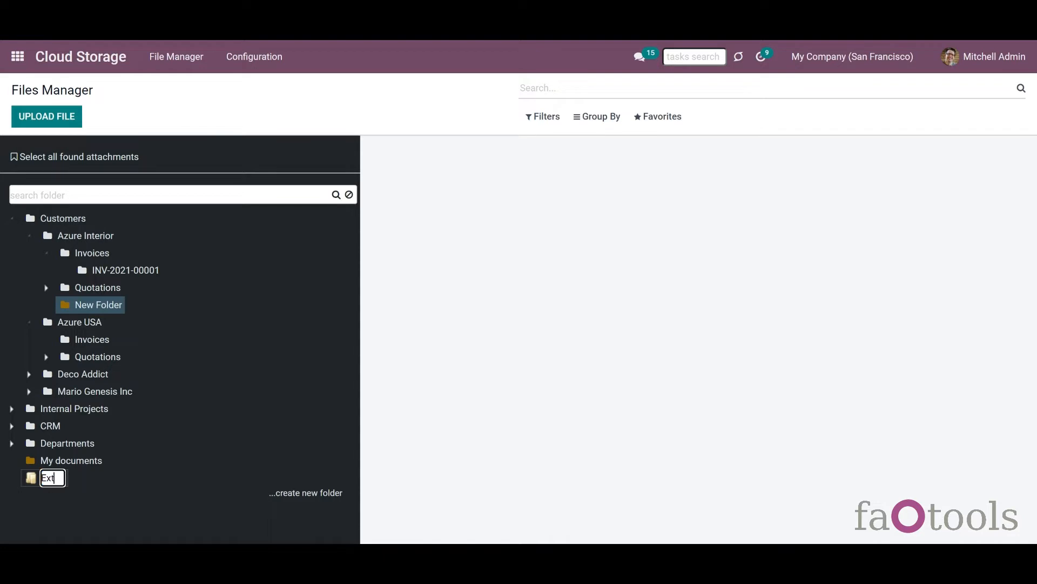
pyautogui.write('ra Files')
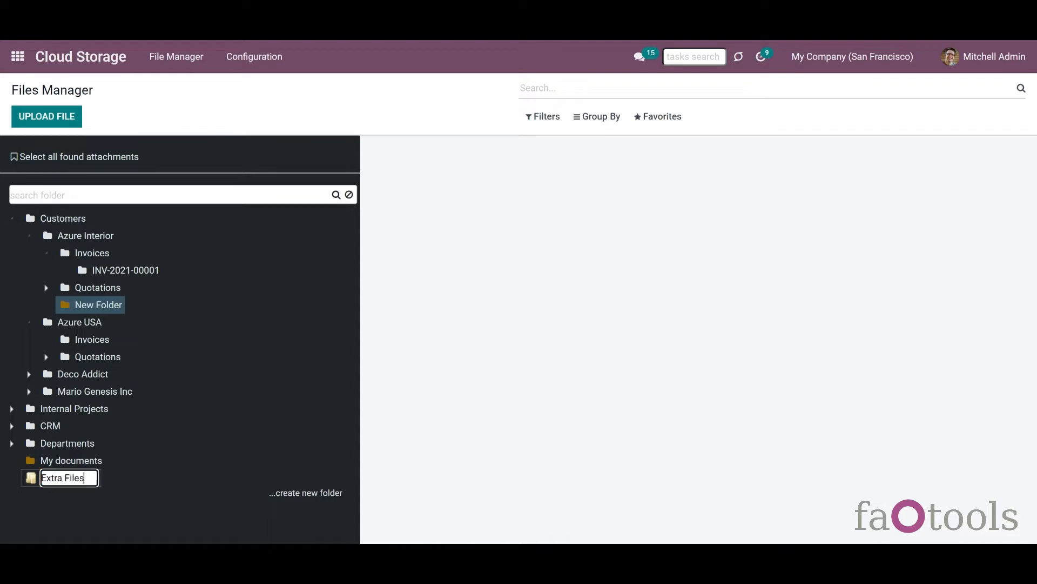
pyautogui.press('Return')
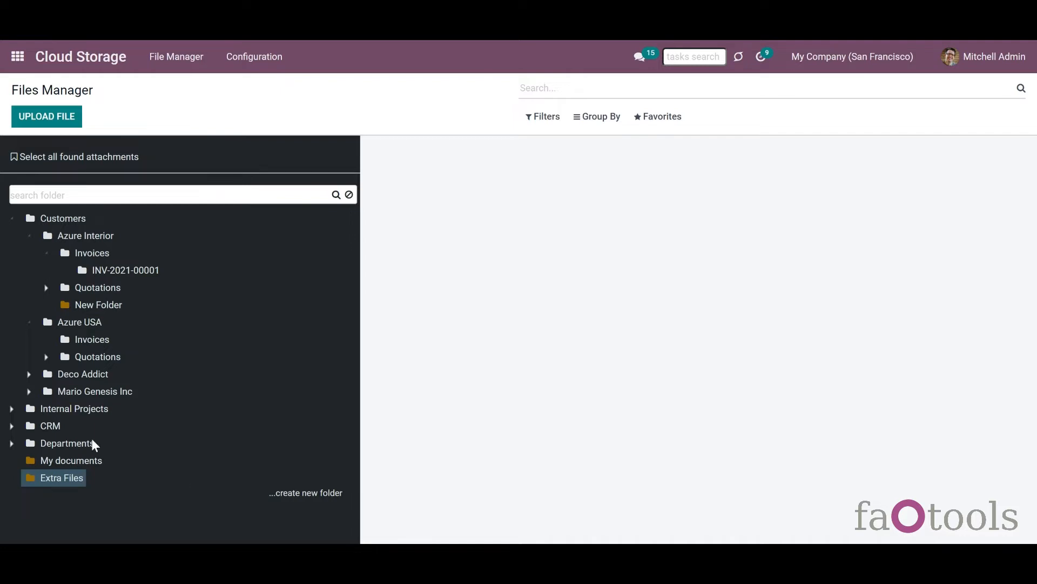
# - Add a New Folder subfolder under Departments and move My documents into Azure Interior
pyautogui.rightClick(80, 447)
pyautogui.click(87, 486)
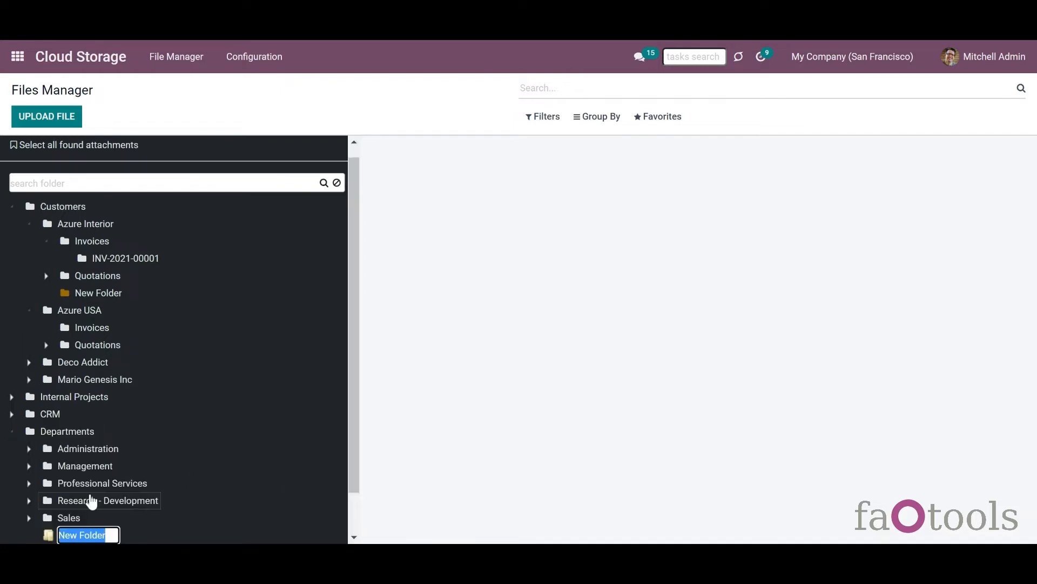
pyautogui.moveTo(352, 426); pyautogui.dragTo(352, 489)
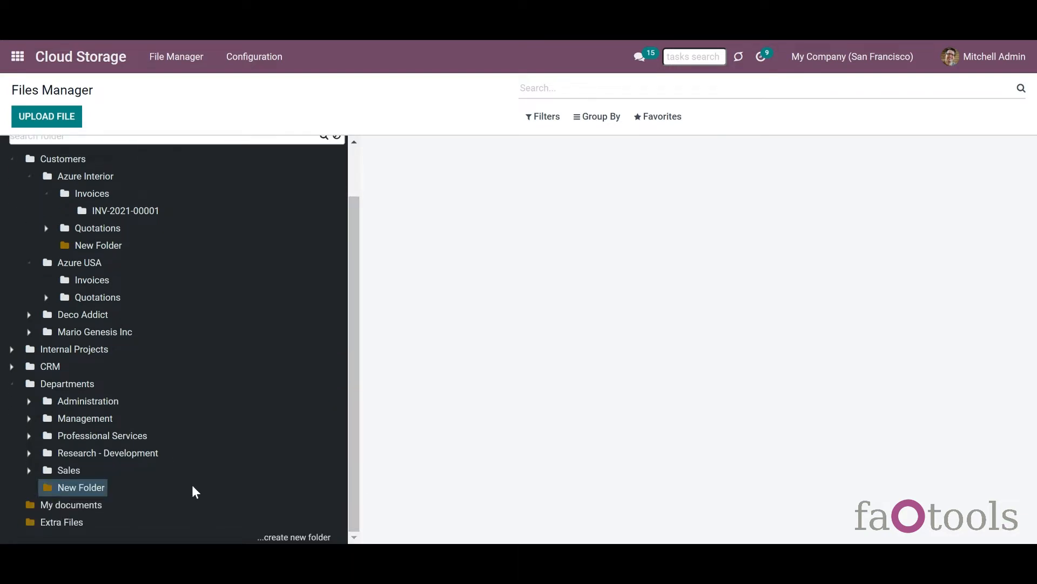
pyautogui.moveTo(75, 507); pyautogui.dragTo(18, 164)
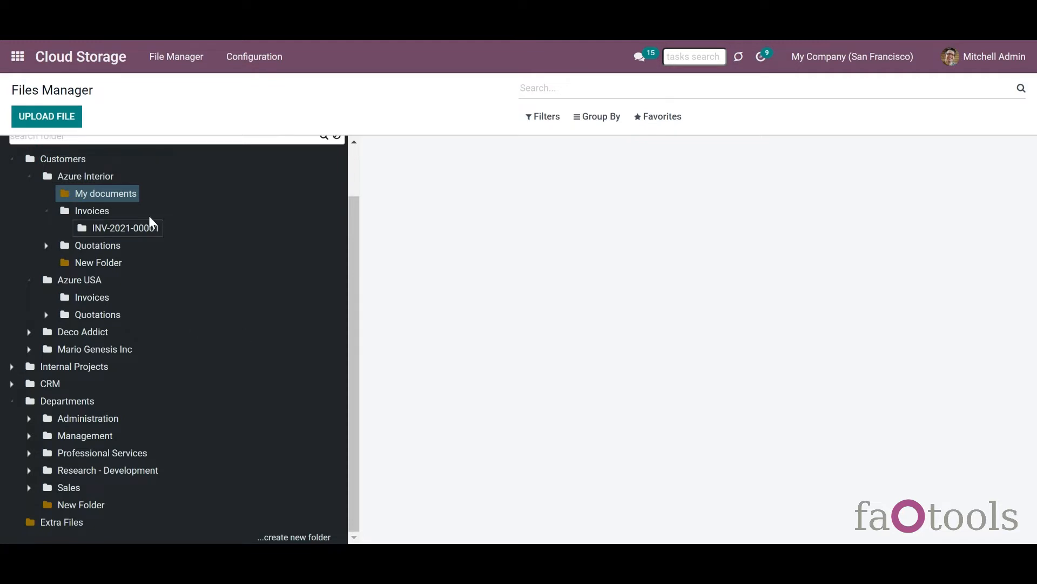
pyautogui.rightClick(135, 200)
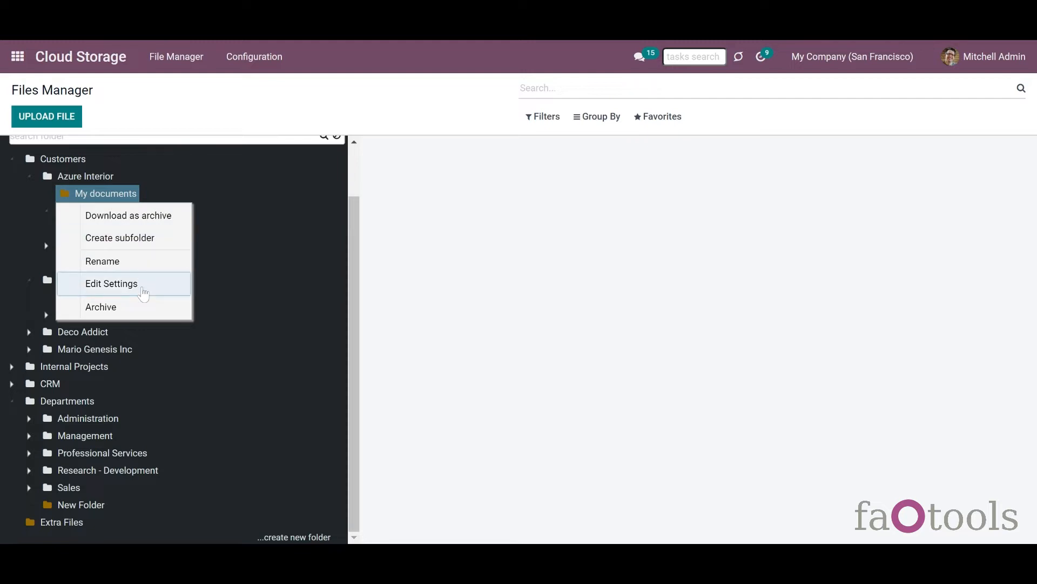
pyautogui.click(92, 286)
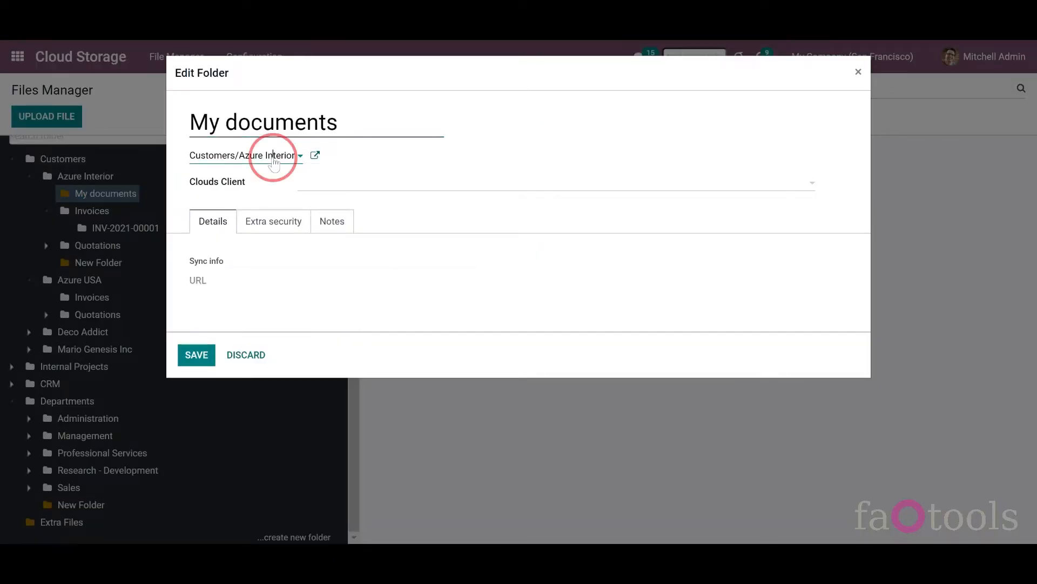
pyautogui.click(274, 157)
pyautogui.click(274, 156)
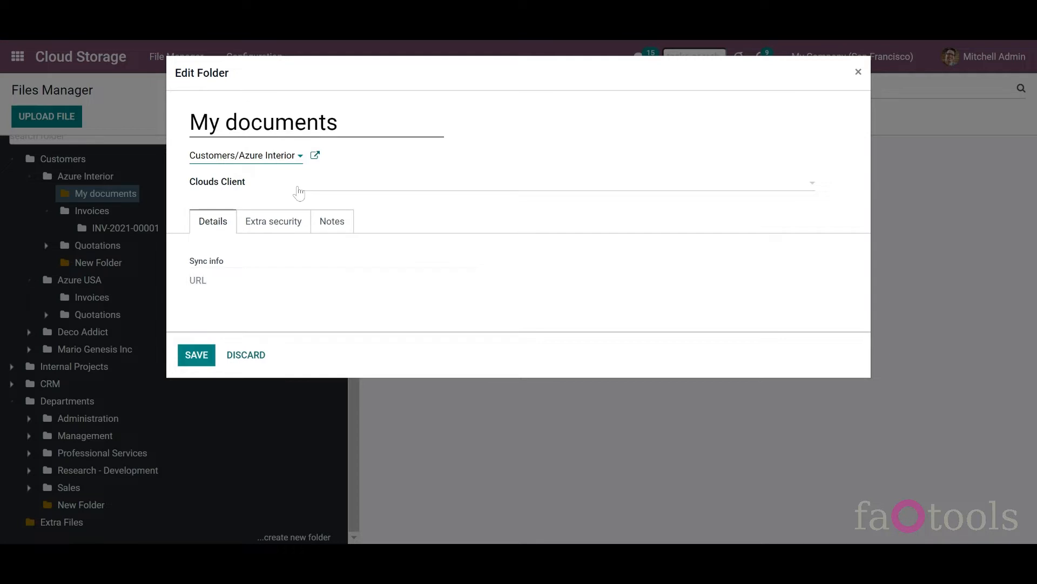
pyautogui.click(297, 184)
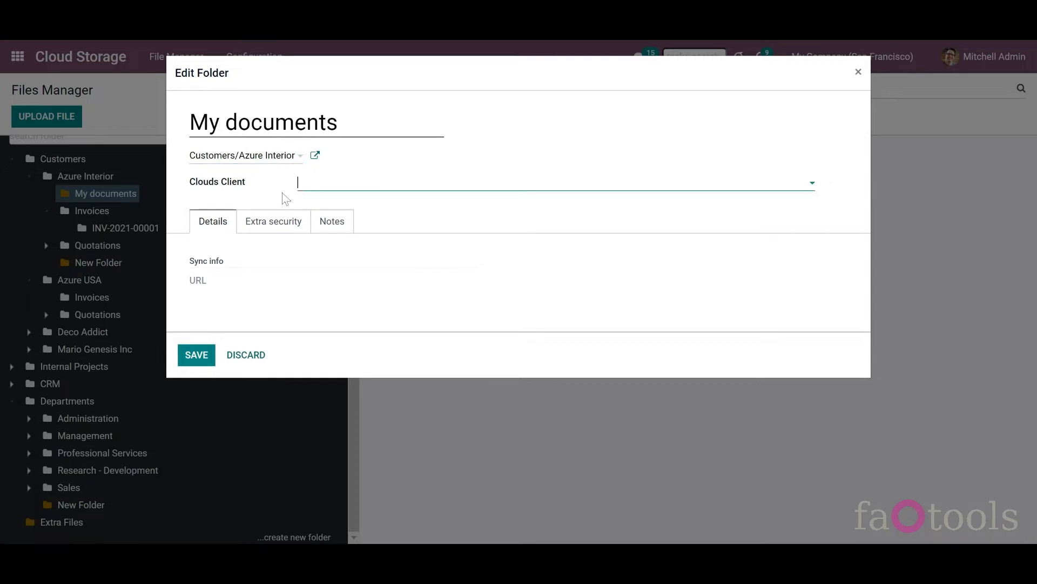
pyautogui.click(244, 225)
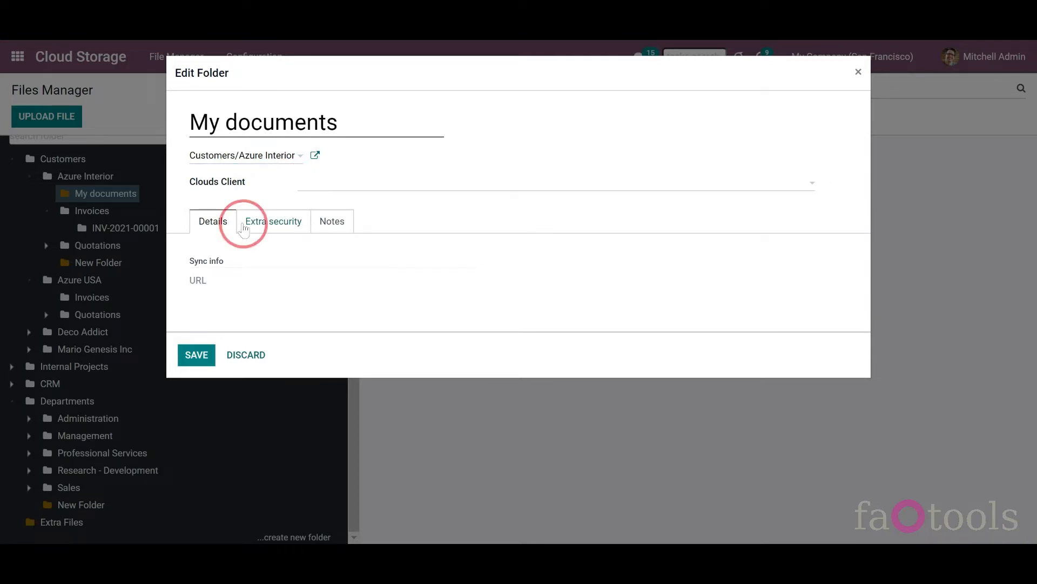
pyautogui.click(315, 250)
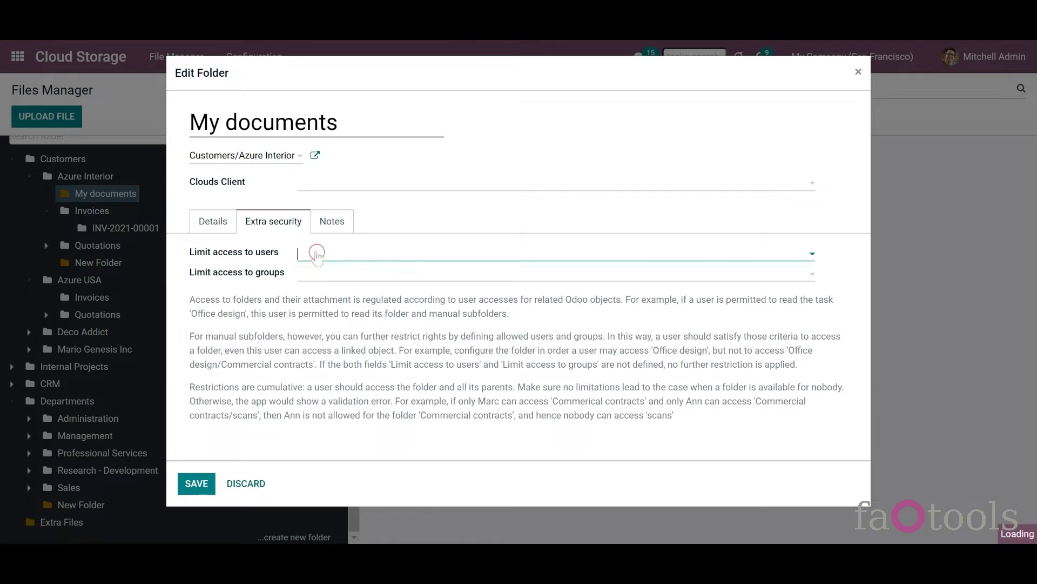
pyautogui.click(330, 233)
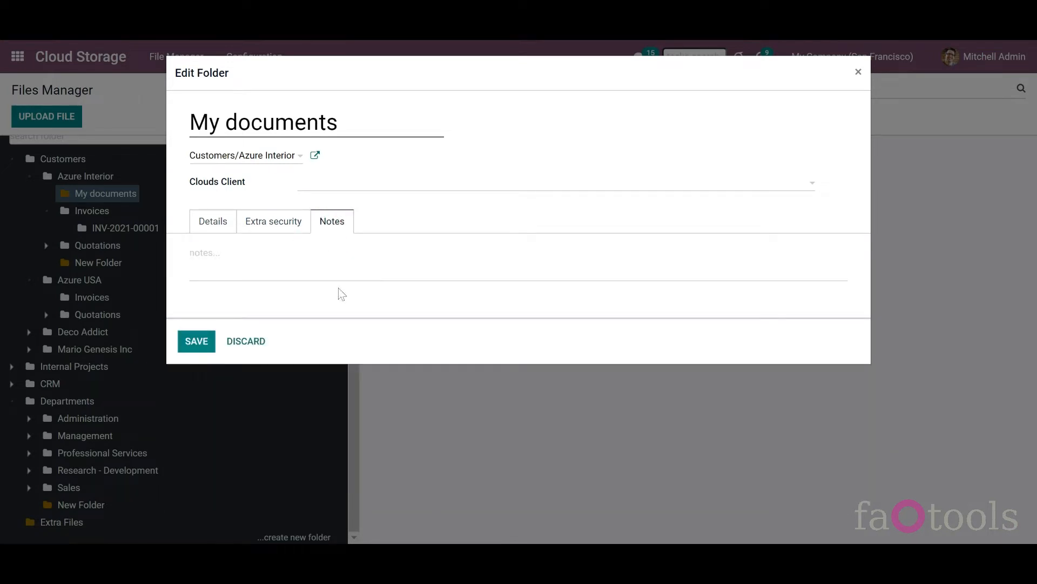
pyautogui.click(246, 341)
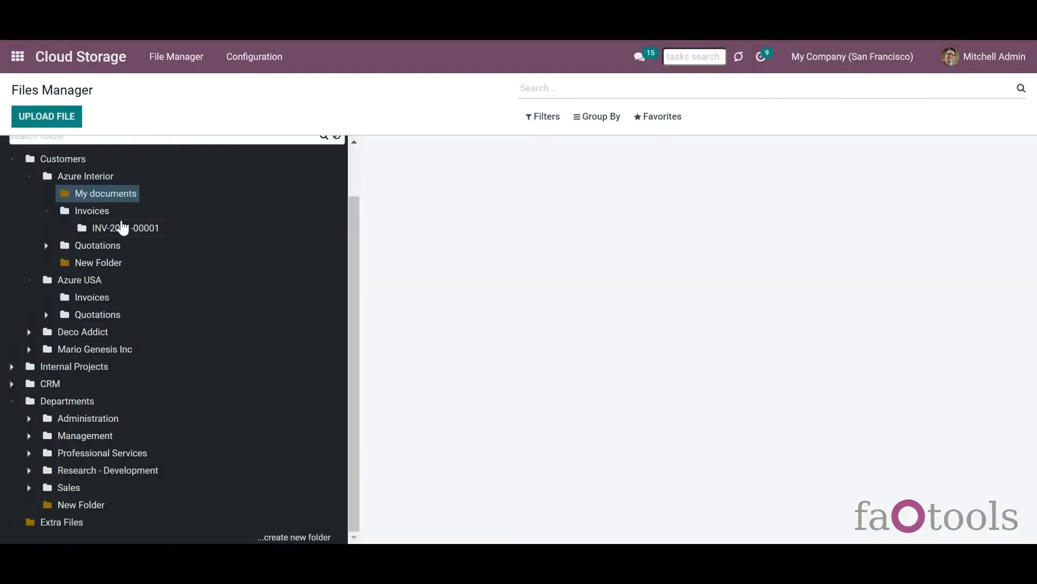
# - Archive the My documents folder and list the files in Azure Interior
pyautogui.rightClick(121, 203)
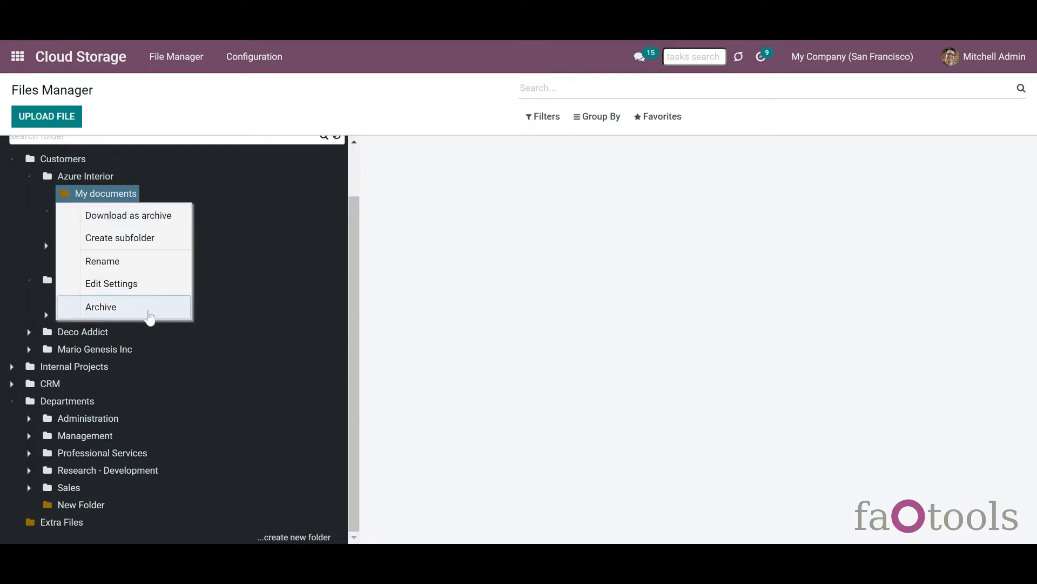
pyautogui.click(151, 313)
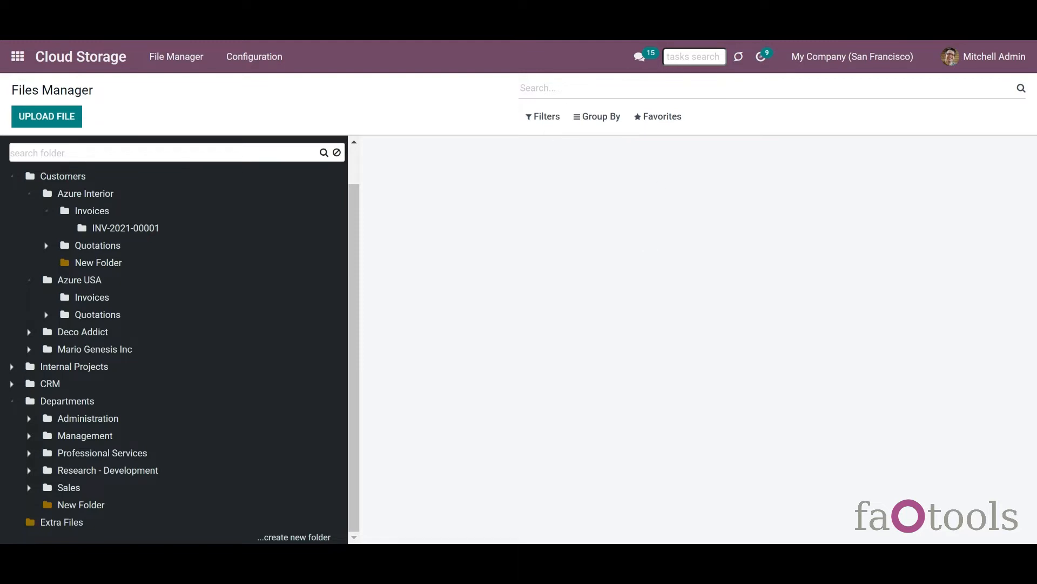
pyautogui.click(85, 193)
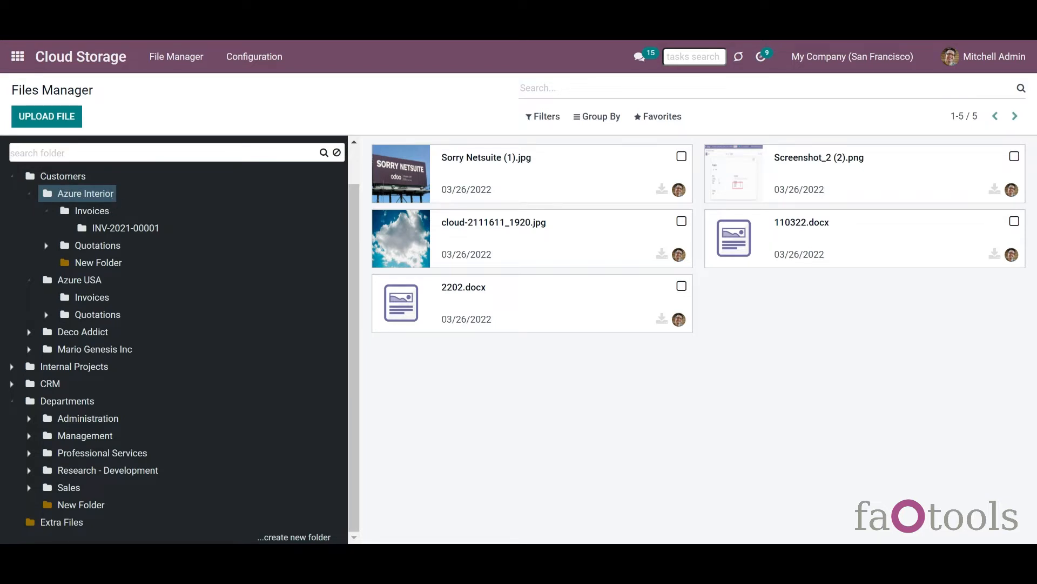
pyautogui.click(92, 211)
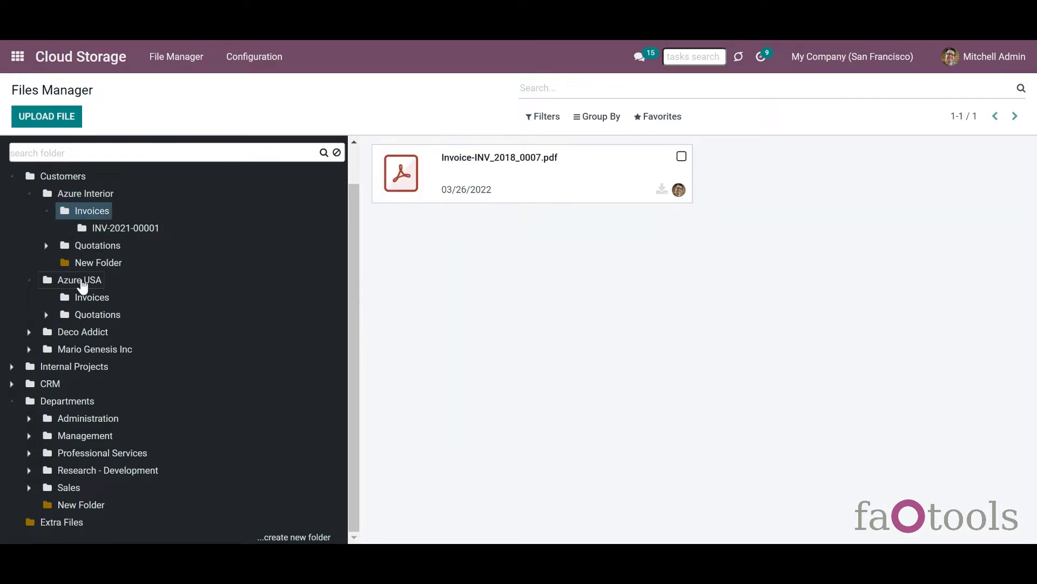
pyautogui.click(81, 280)
pyautogui.click(47, 119)
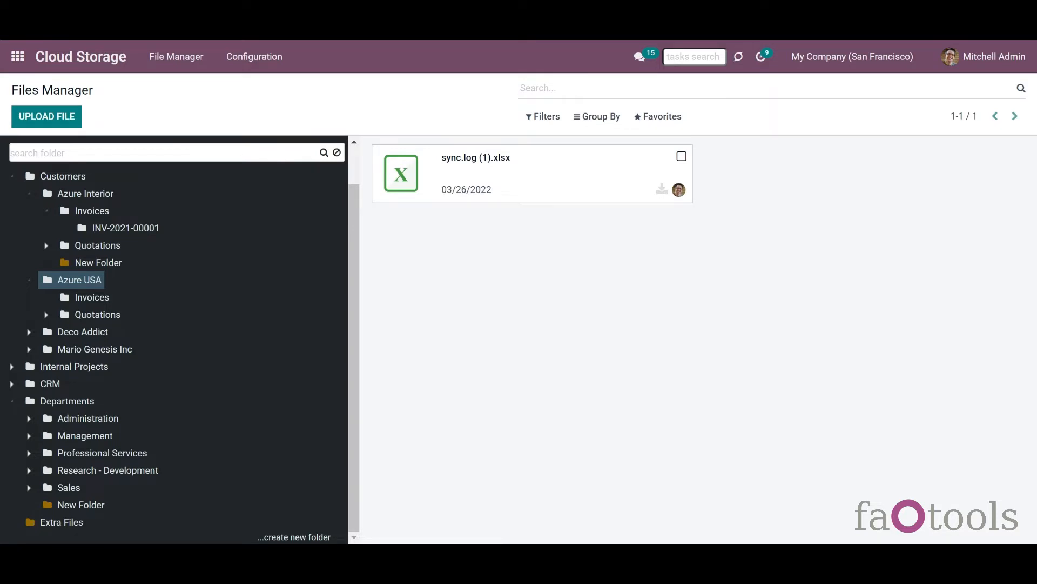
pyautogui.click(96, 265)
pyautogui.click(93, 278)
pyautogui.click(86, 237)
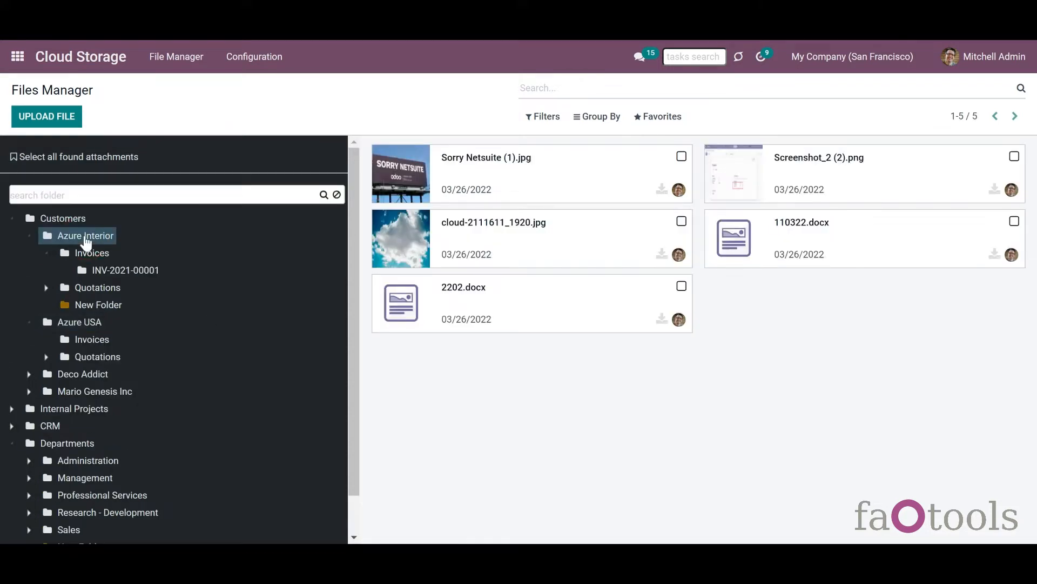
# - Rename Sorry Netsuite (1).jpg to Sorry Netsuite.jpg, save, and return to the Files Manager
pyautogui.click(384, 189)
pyautogui.click(28, 116)
pyautogui.click(306, 191)
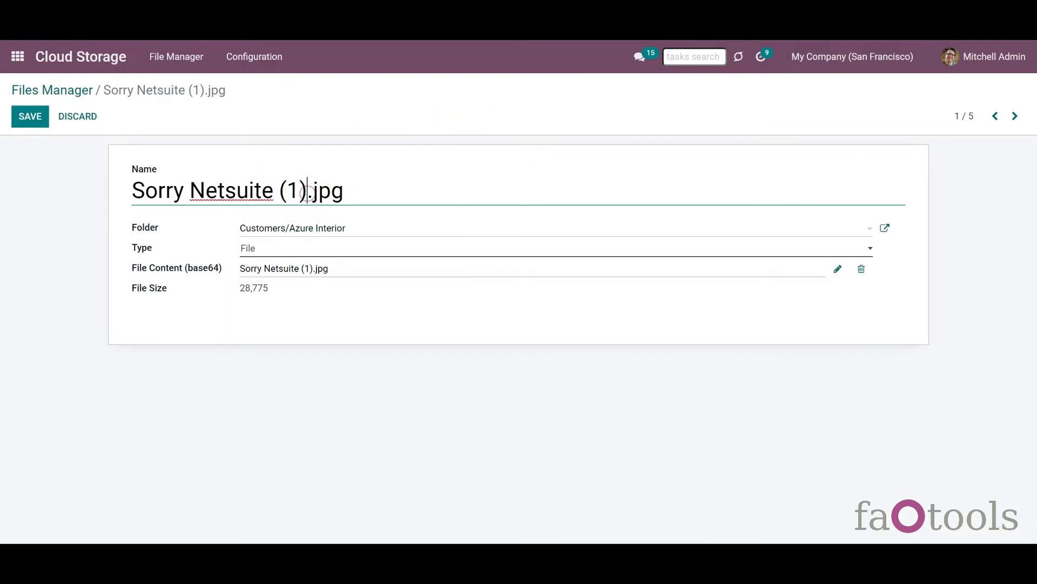
pyautogui.press('BackSpace')
pyautogui.press('BackSpace')
pyautogui.press('BackSpace')
pyautogui.press('BackSpace')
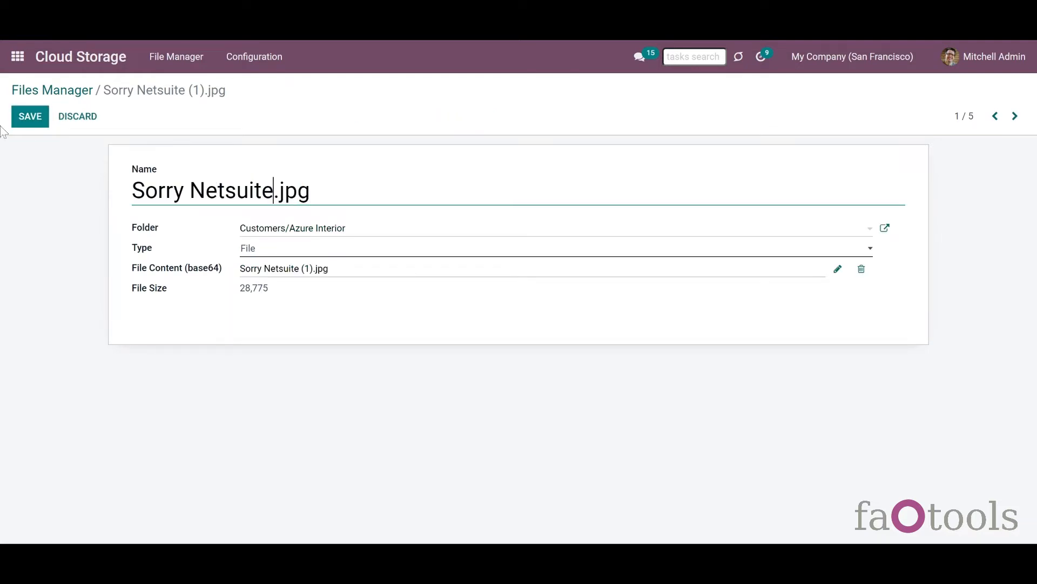
pyautogui.click(16, 120)
pyautogui.click(51, 96)
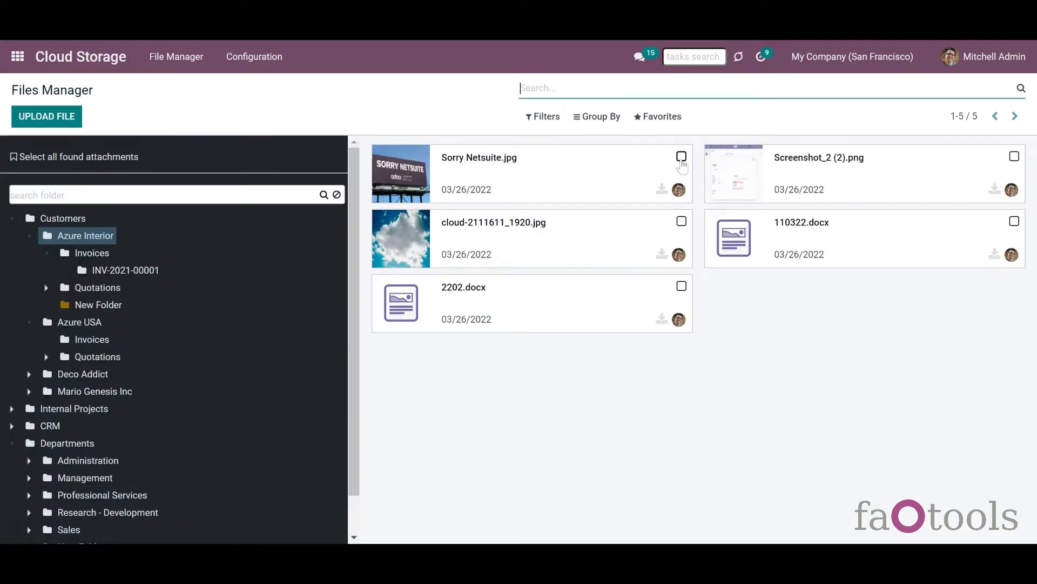
# - Select Sorry Netsuite.jpg, Screenshot_2 (2).png and cloud-2111611_1920.jpg, then select every file in the folder
pyautogui.click(681, 158)
pyautogui.click(787, 224)
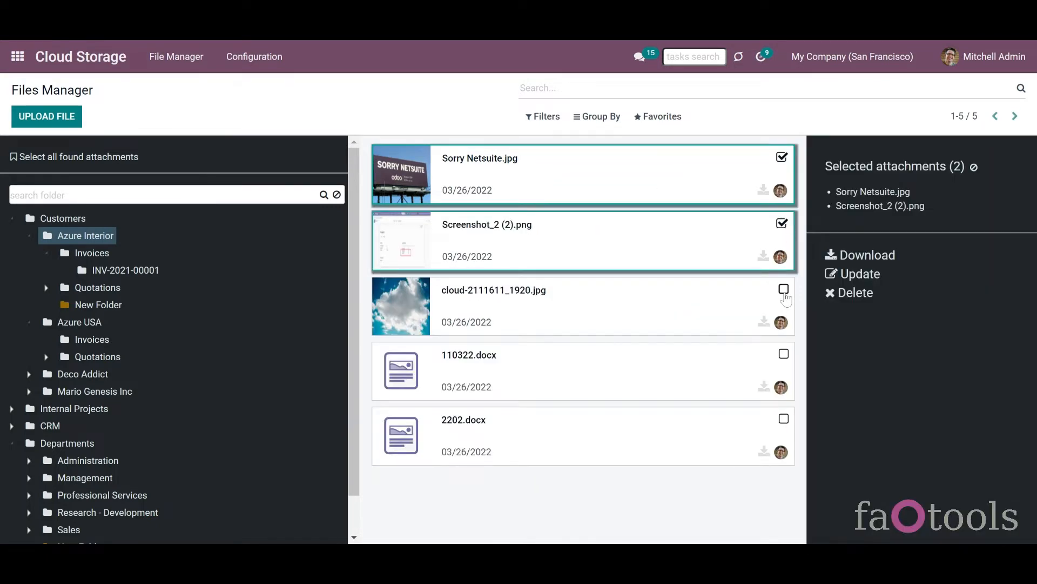
pyautogui.click(784, 291)
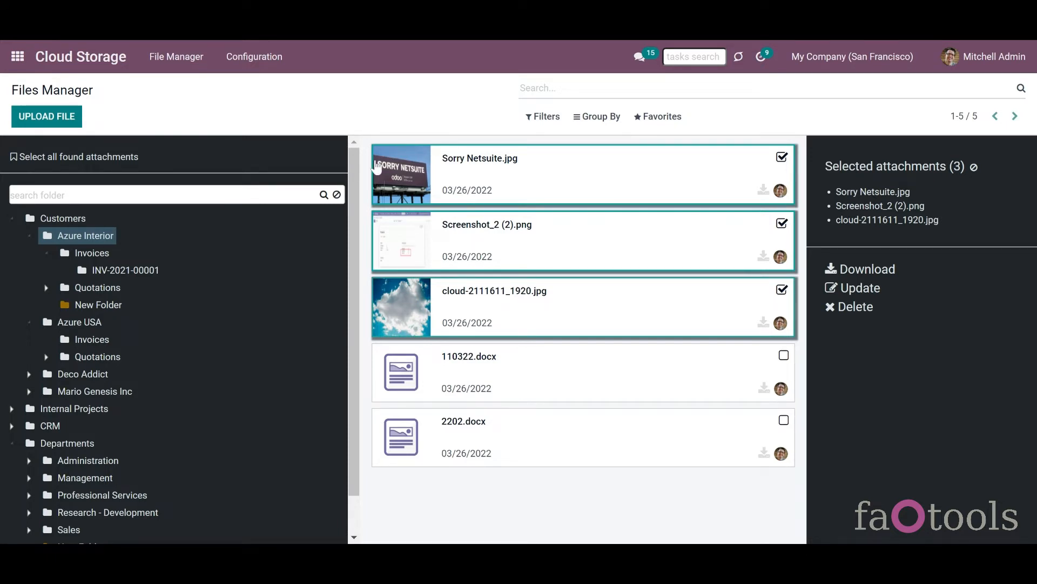
pyautogui.click(102, 158)
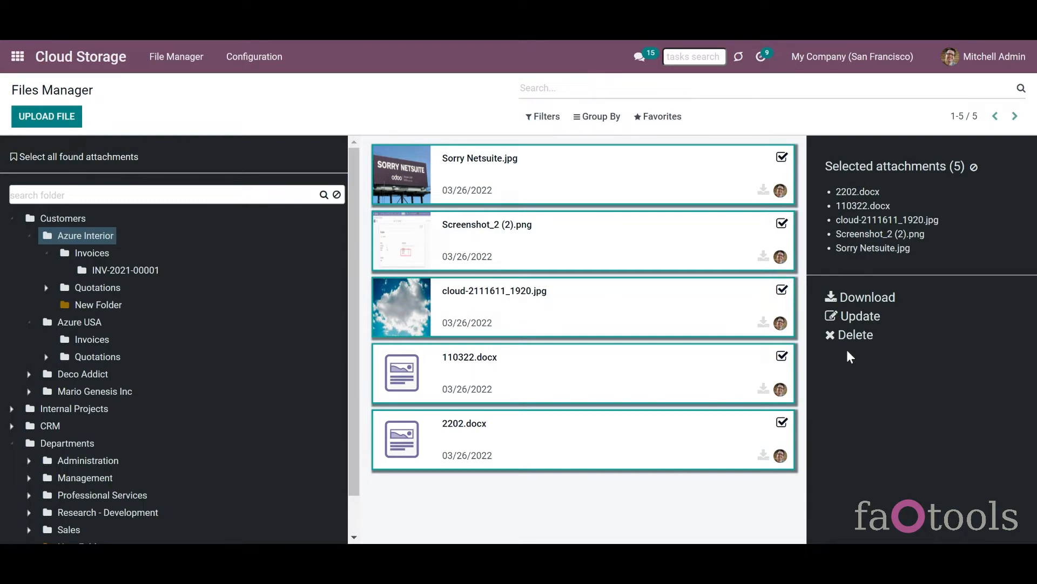
# - Deselect Sorry Netsuite.jpg, Screenshot_2 (2).png, cloud-2111611_1920.jpg and 110322.docx, leaving only 2202.docx
pyautogui.click(858, 248)
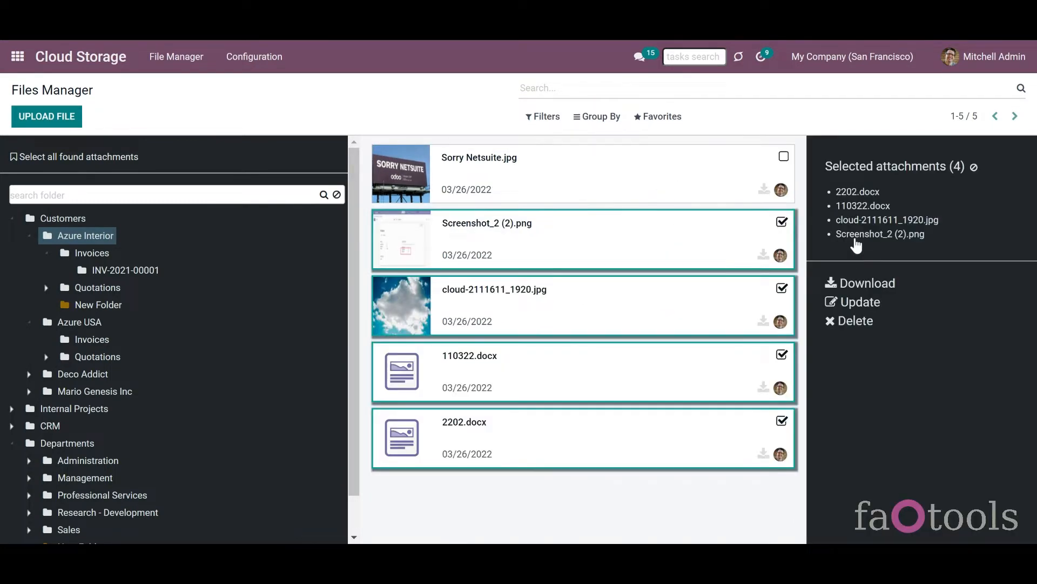
pyautogui.click(853, 233)
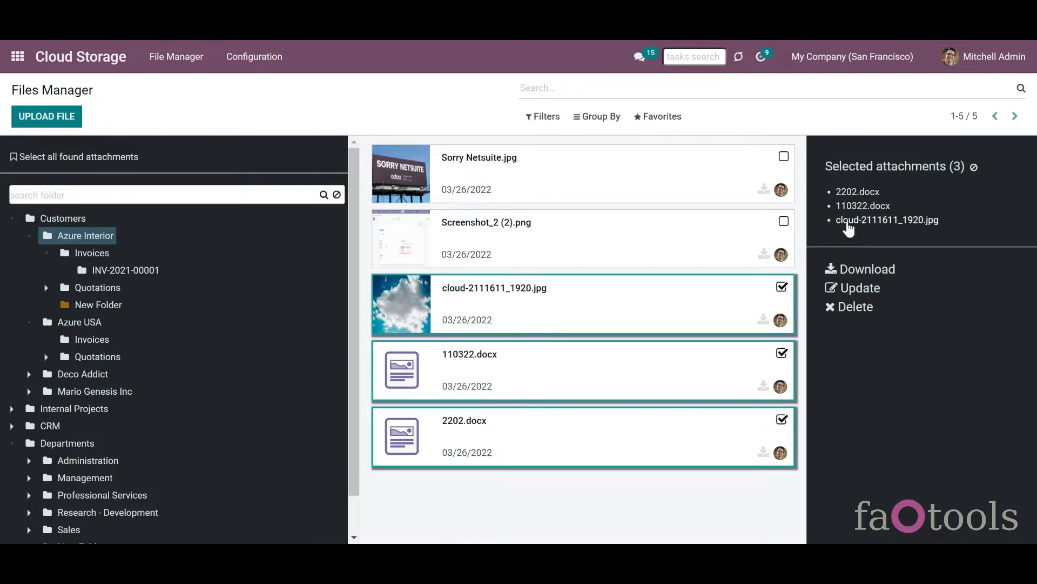
pyautogui.click(848, 221)
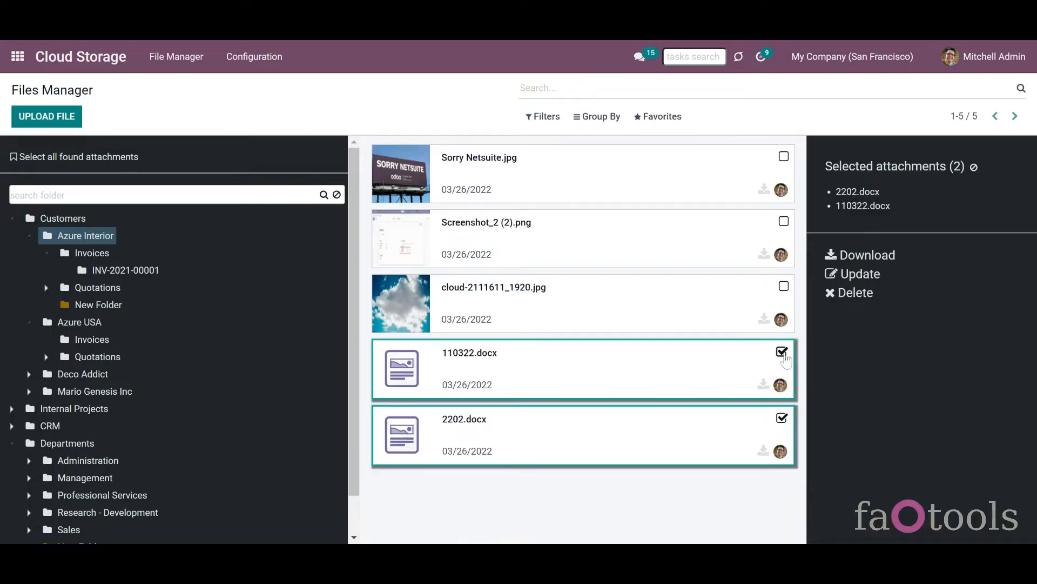
pyautogui.click(783, 353)
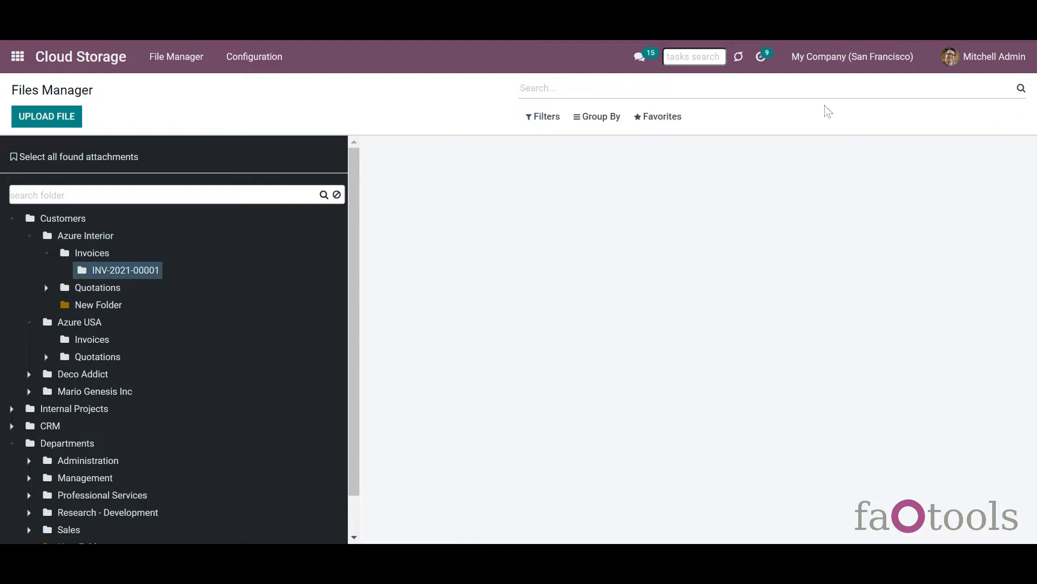
# - Search 'mitchell' and filter the files to those Created by mitchell
pyautogui.click(806, 89)
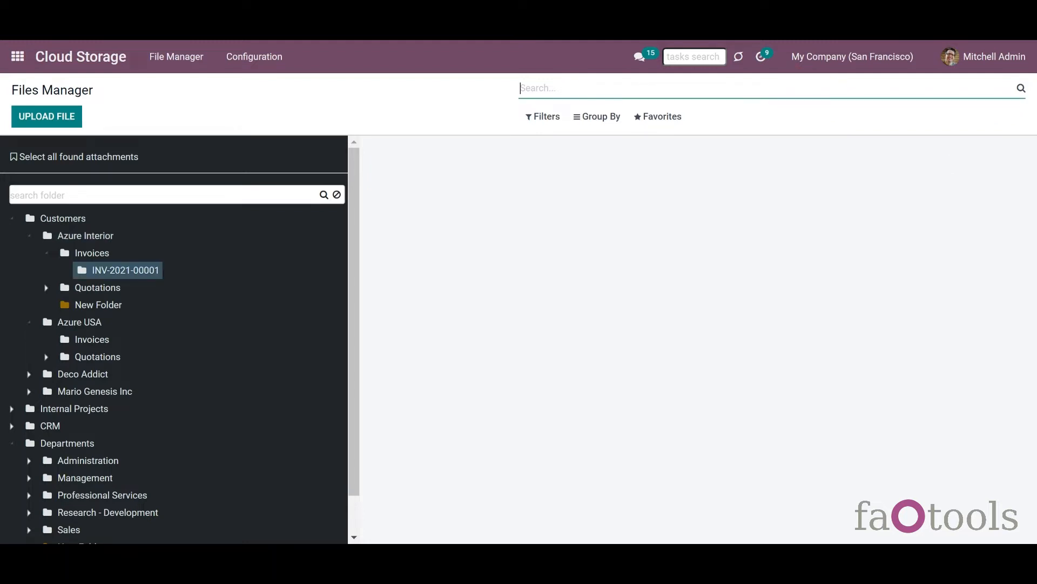
pyautogui.write('T')
pyautogui.press('BackSpace')
pyautogui.write('m')
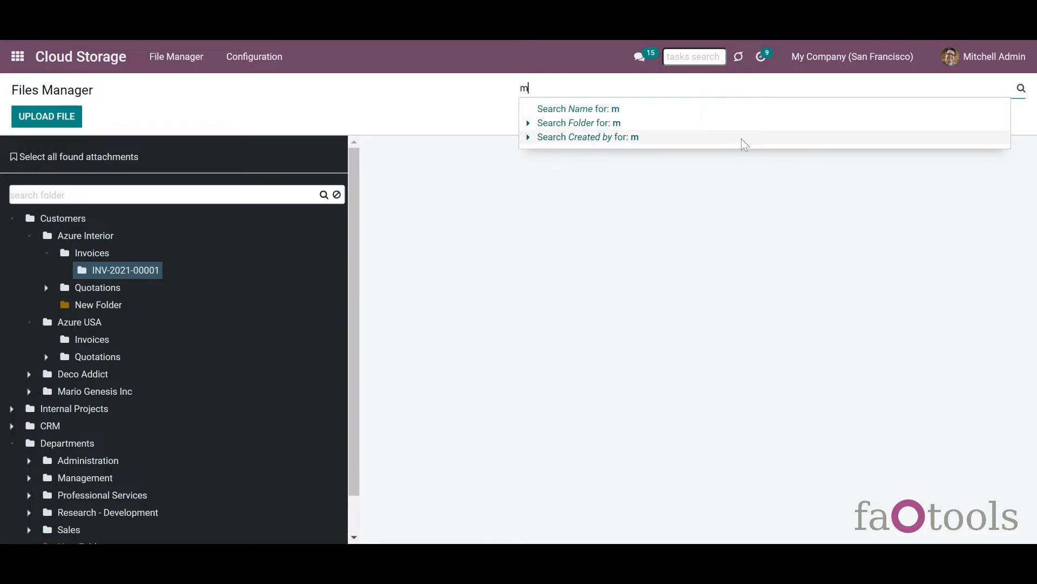
pyautogui.click(527, 139)
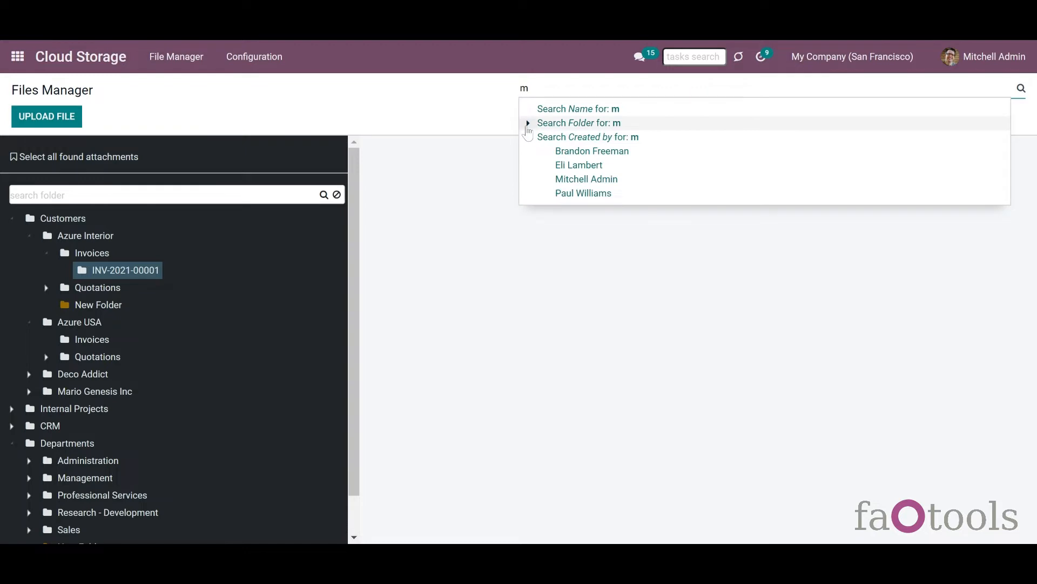
pyautogui.click(528, 127)
pyautogui.click(528, 125)
pyautogui.click(527, 126)
pyautogui.click(548, 85)
pyautogui.write('itchell')
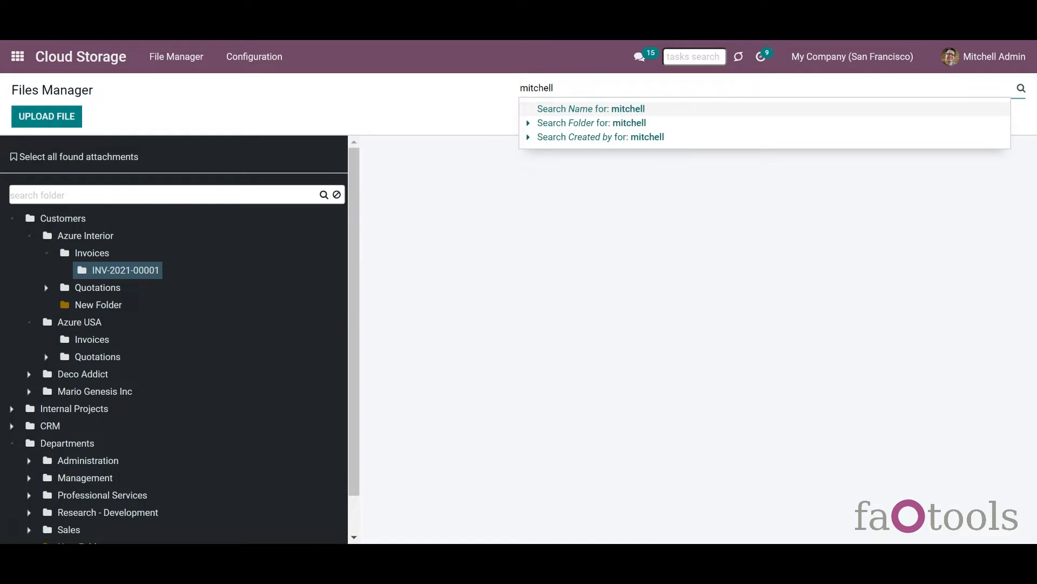
pyautogui.click(575, 137)
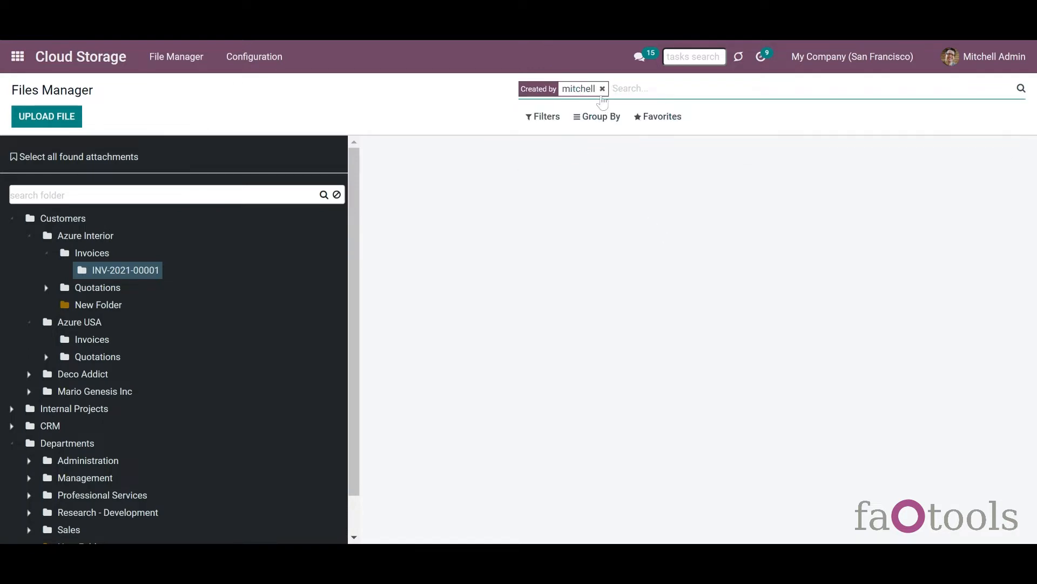
# - Browse Azure Interior, Invoices and INV-2021-00001, then remove the filter and show Azure Interior's files
pyautogui.click(95, 239)
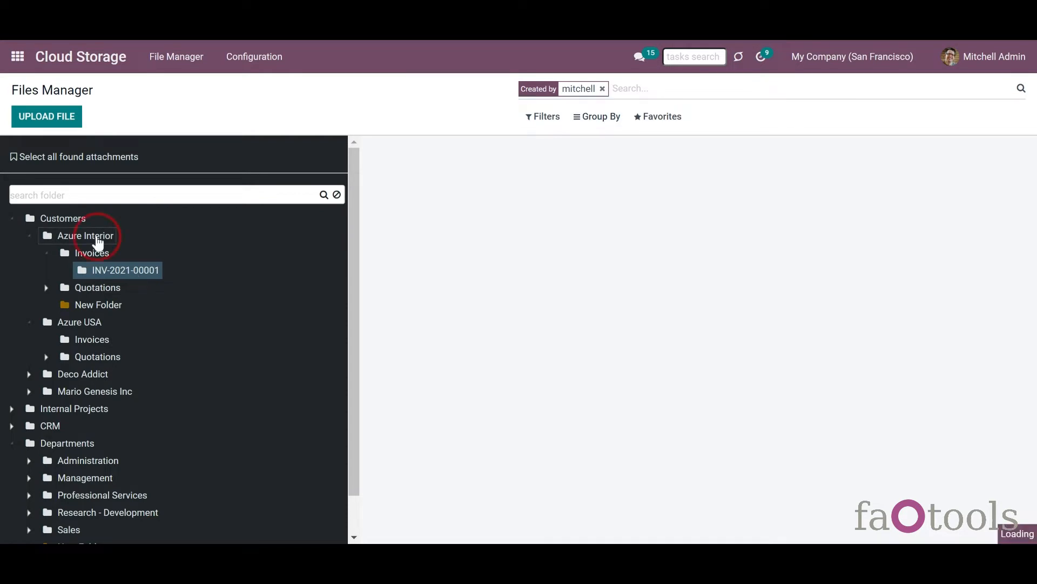
pyautogui.click(98, 257)
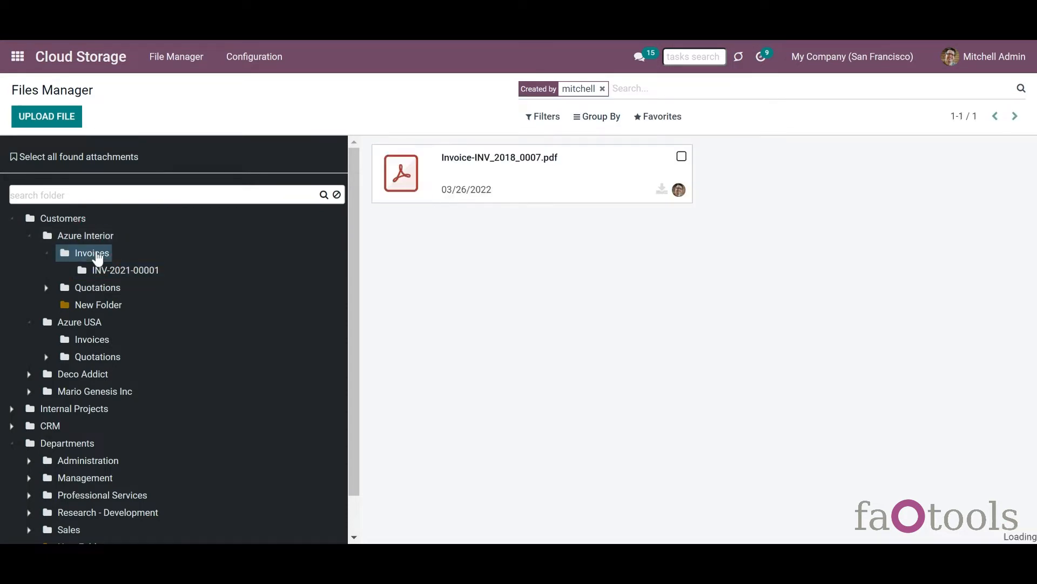
pyautogui.click(103, 271)
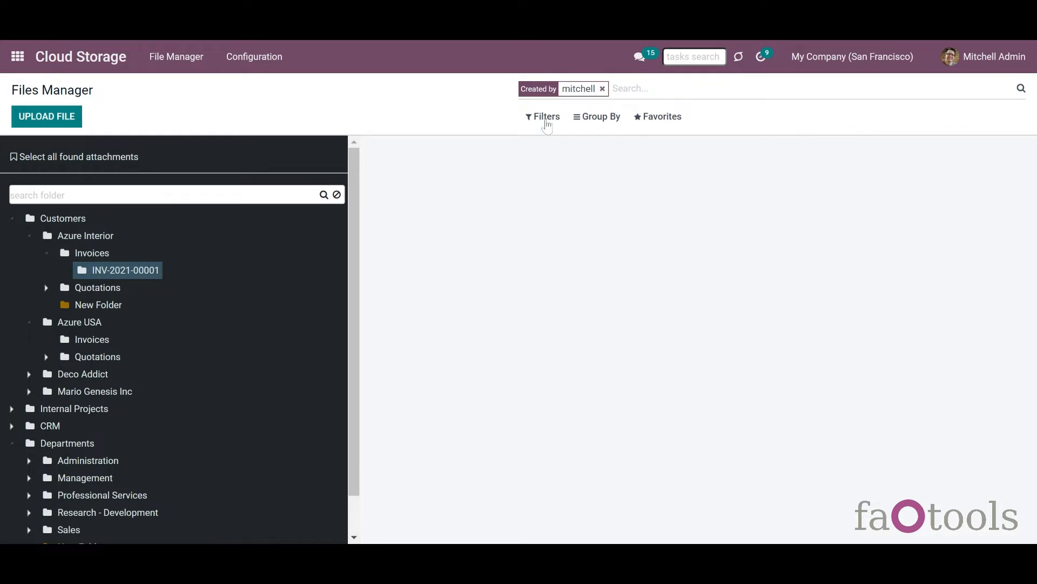
pyautogui.click(602, 89)
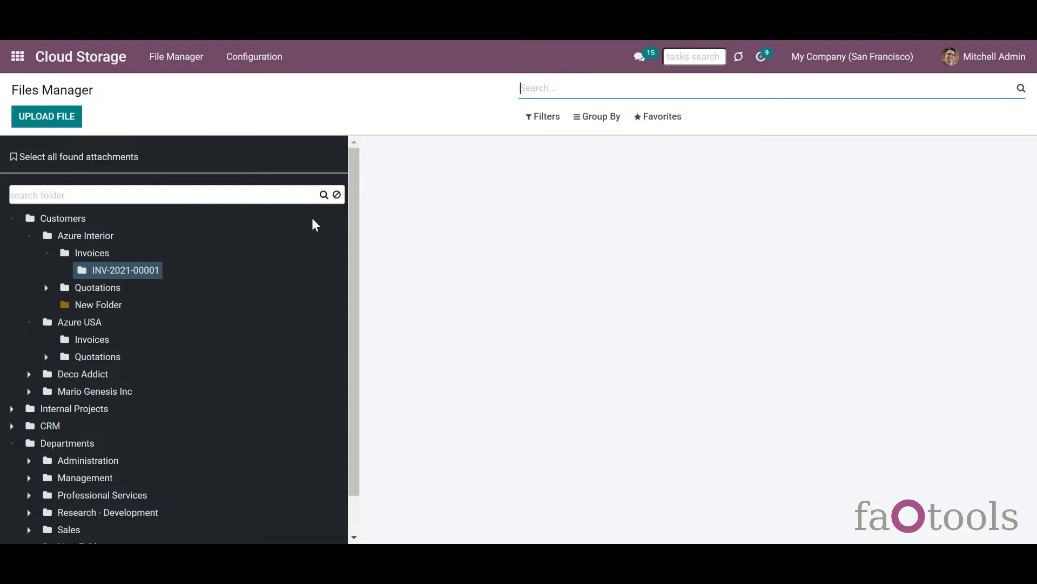
pyautogui.click(100, 237)
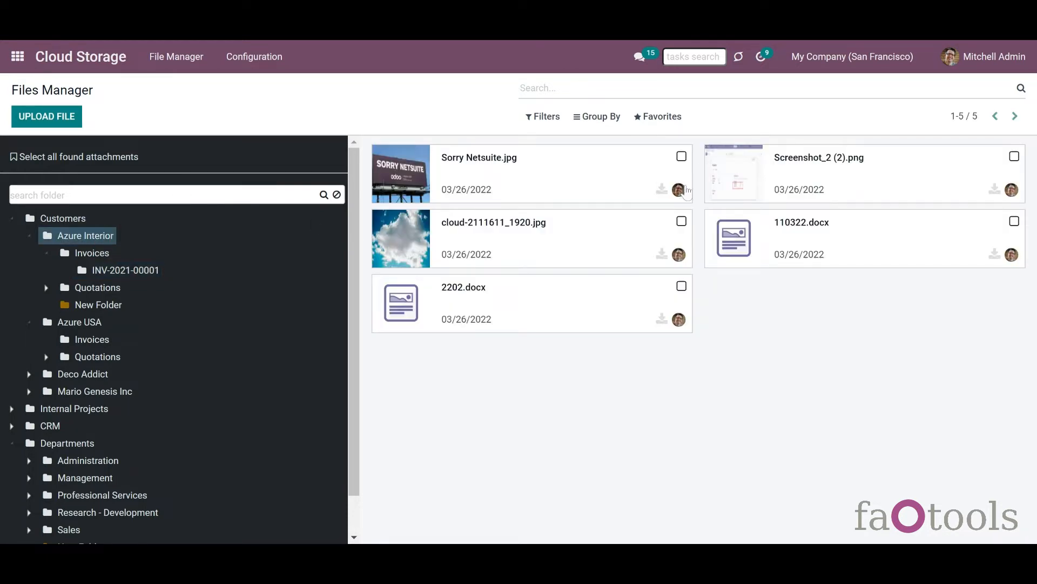
# - Move Sorry Netsuite.jpg, Screenshot_2 (2).png and cloud-2111611_1920.jpg into Customers, then delete 2202.docx
pyautogui.click(681, 156)
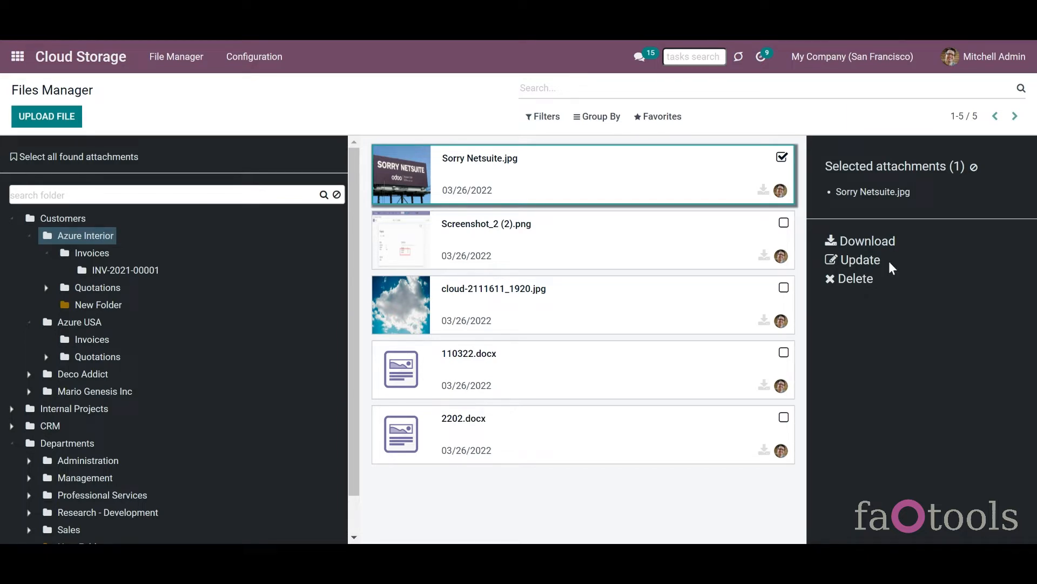
pyautogui.click(783, 224)
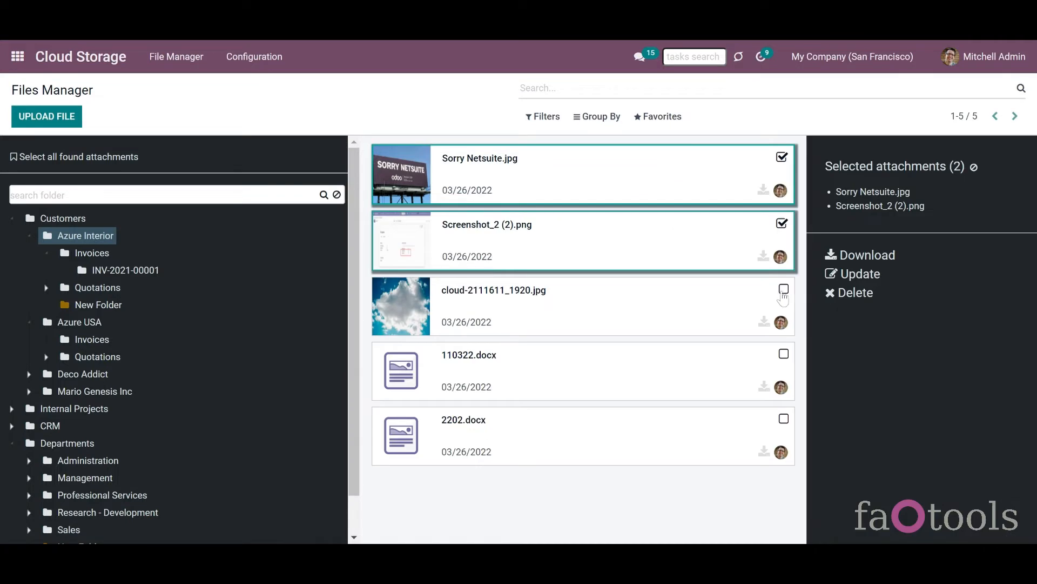
pyautogui.click(783, 289)
pyautogui.click(872, 276)
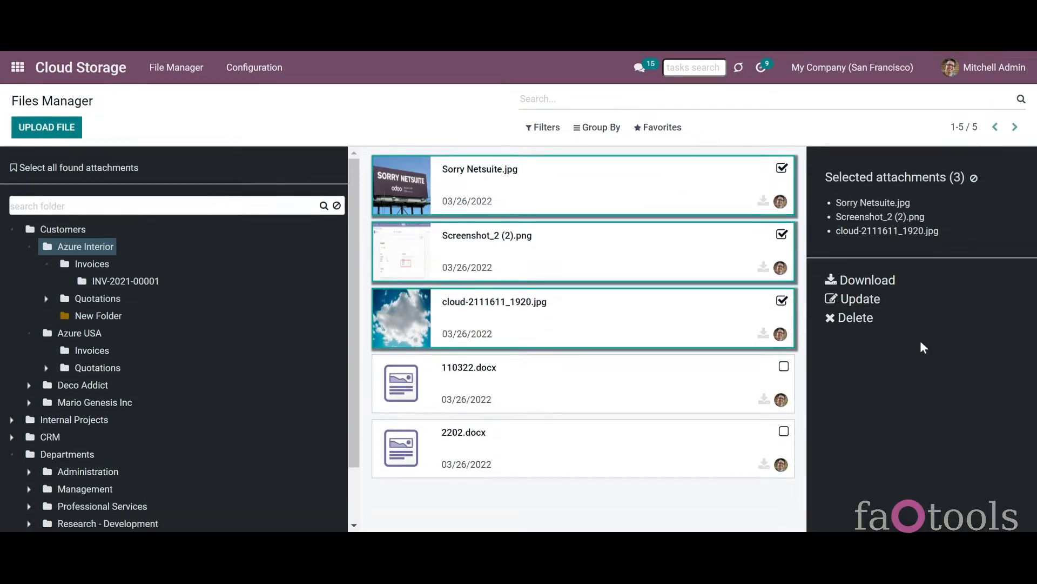
pyautogui.click(862, 307)
pyautogui.click(424, 127)
pyautogui.click(426, 155)
pyautogui.click(214, 186)
pyautogui.click(862, 280)
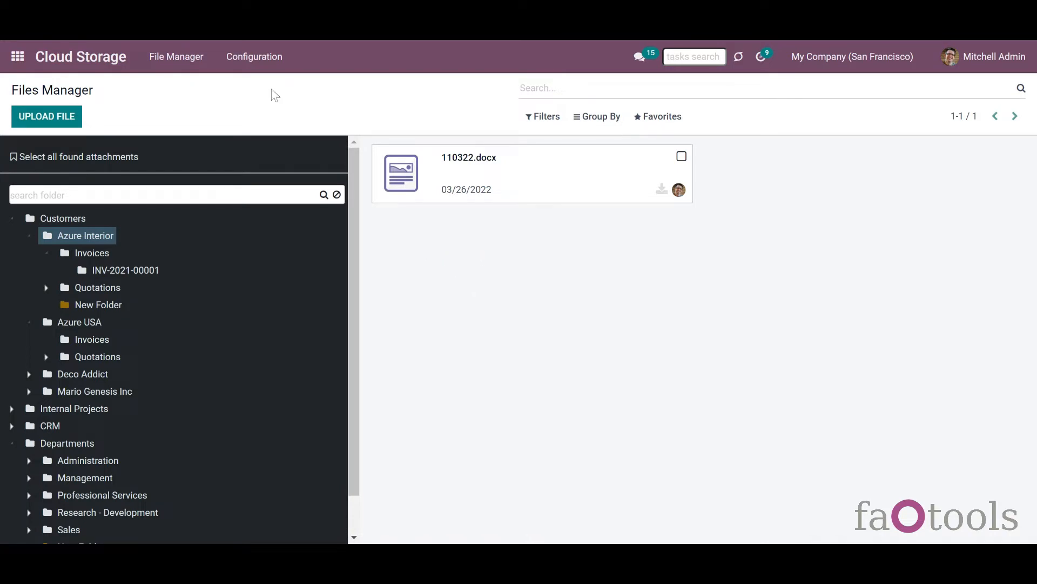
# - Open Folder Rules from the Configuration menu
pyautogui.click(254, 57)
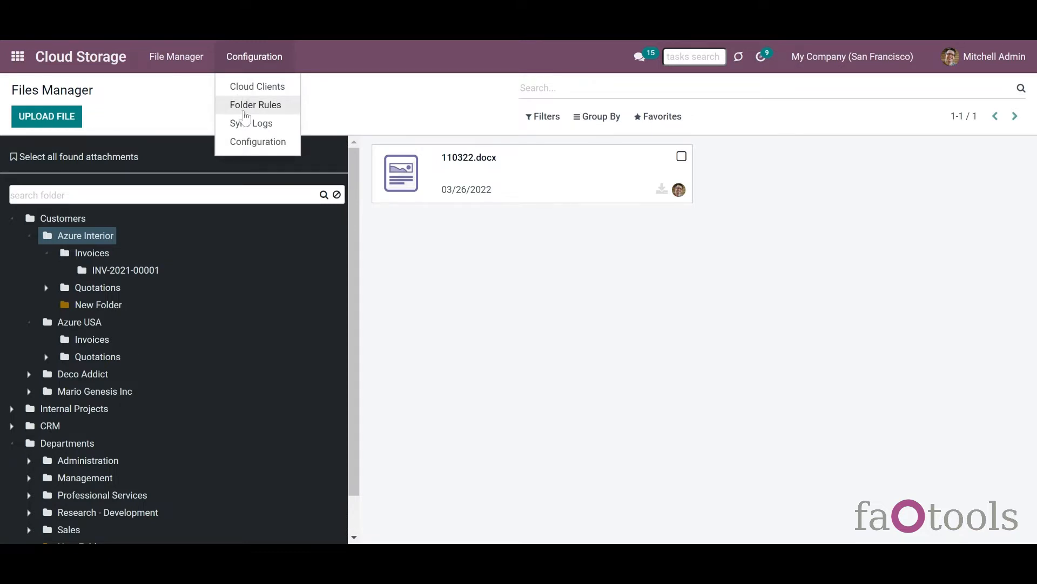
pyautogui.click(245, 115)
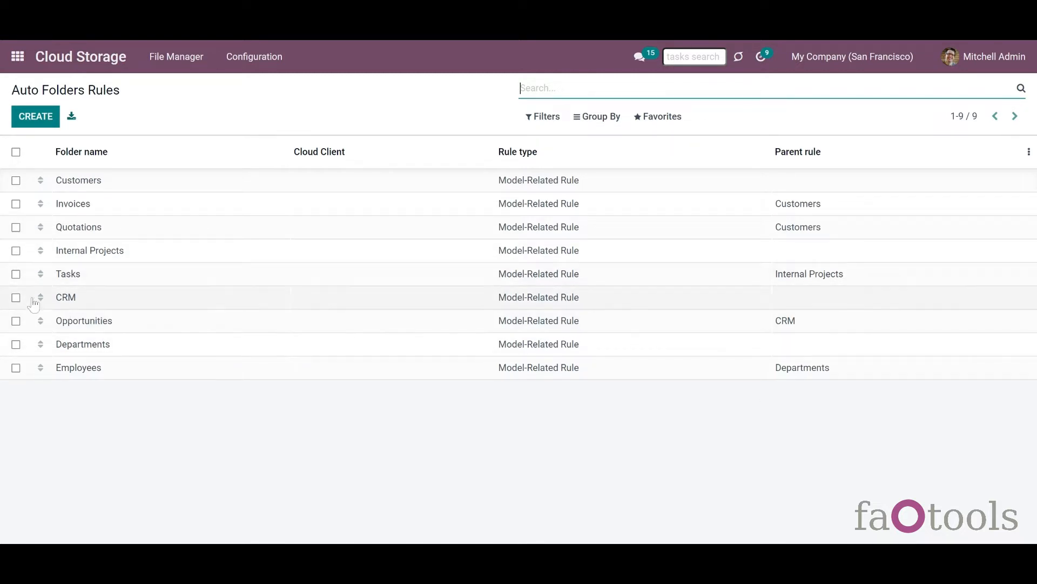
# - Drag CRM under Quotations and Departments under Internal Projects, keeping Invoices below Customers
pyautogui.moveTo(41, 298); pyautogui.dragTo(39, 230)
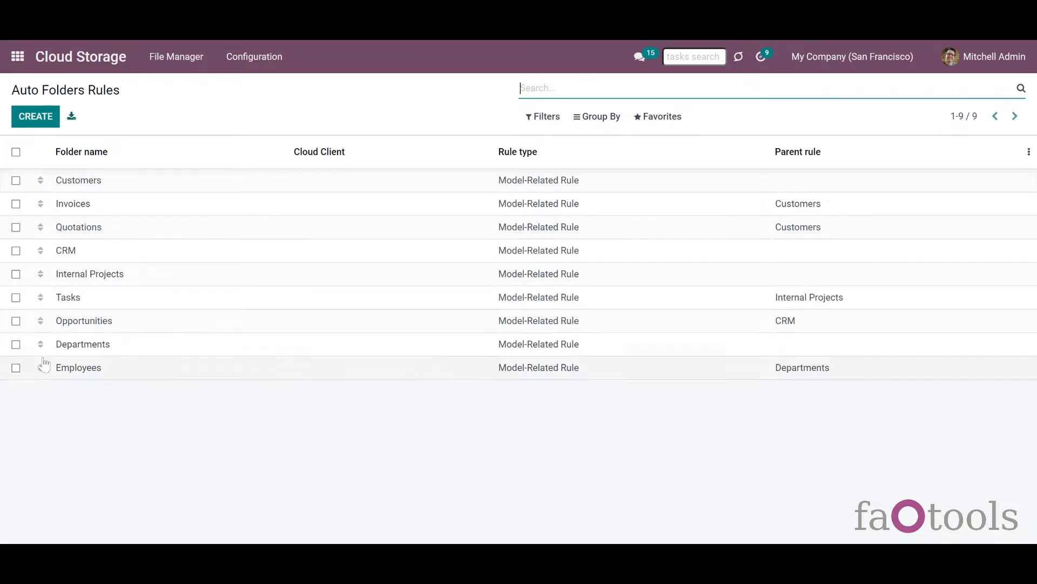
pyautogui.moveTo(41, 343); pyautogui.dragTo(50, 297)
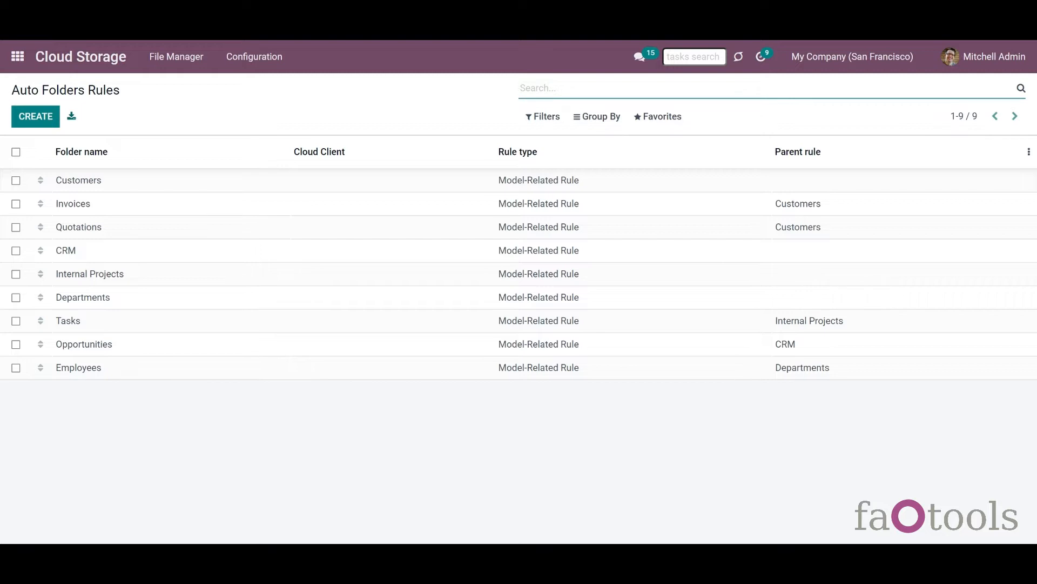
pyautogui.moveTo(764, 243); pyautogui.dragTo(787, 233)
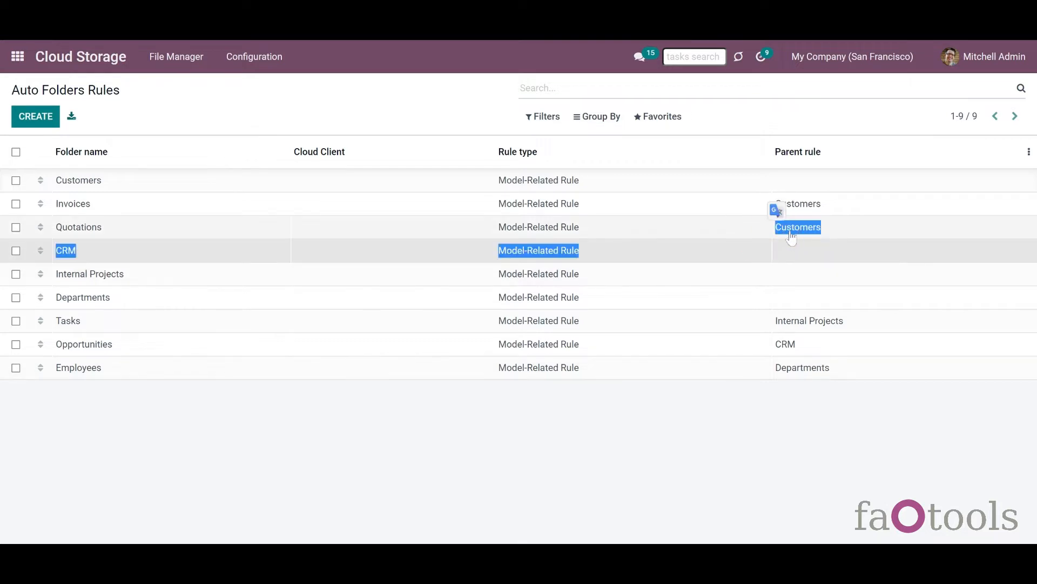
pyautogui.click(617, 421)
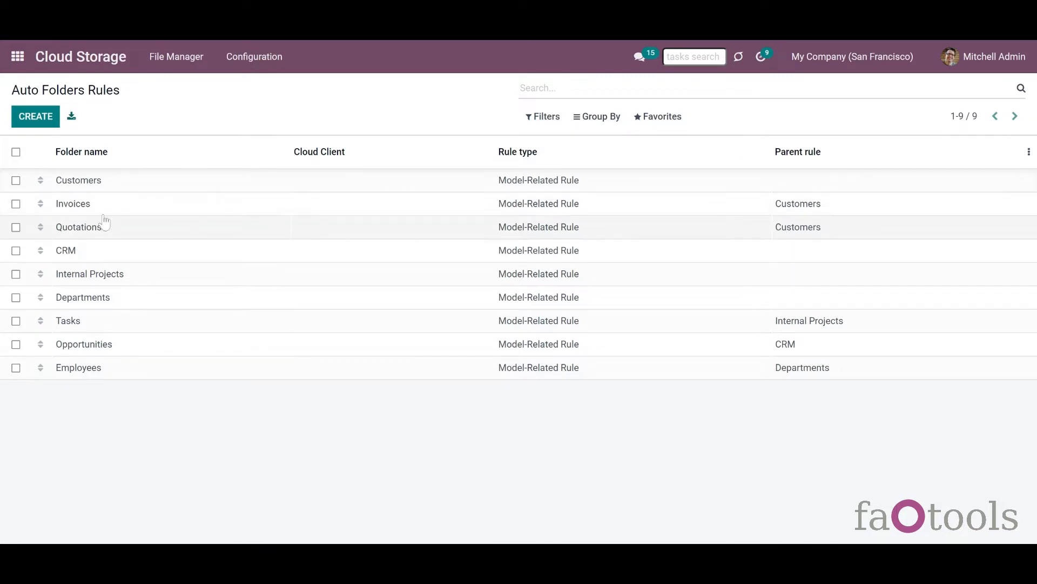
pyautogui.moveTo(36, 205); pyautogui.dragTo(41, 180)
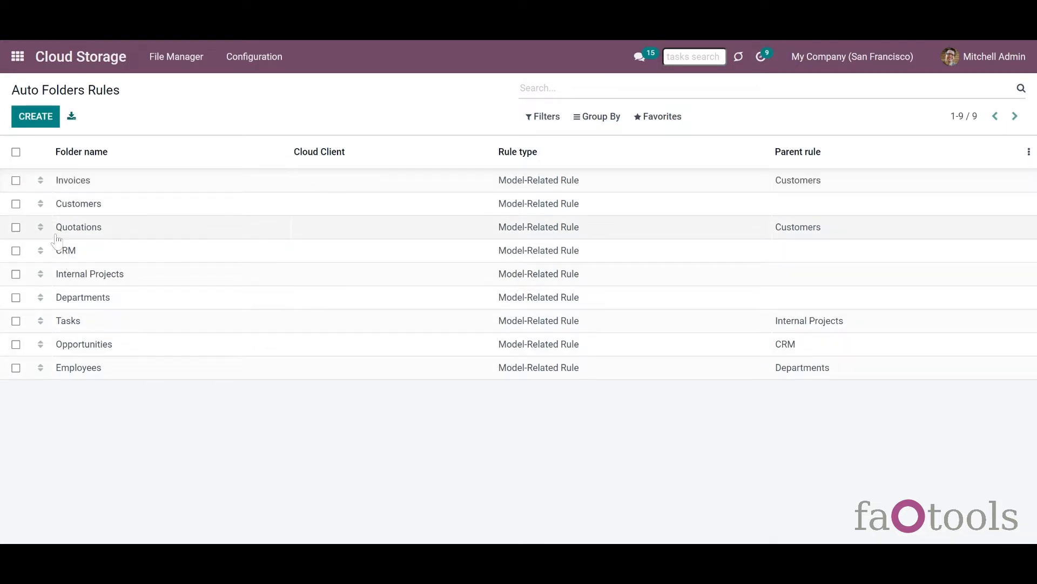
pyautogui.moveTo(40, 180); pyautogui.dragTo(44, 207)
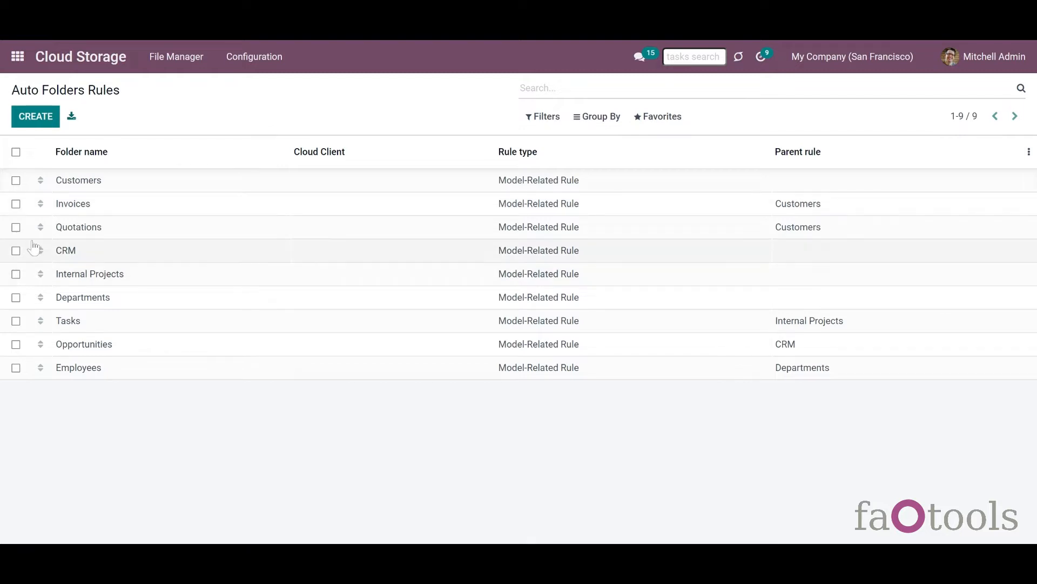
pyautogui.click(70, 187)
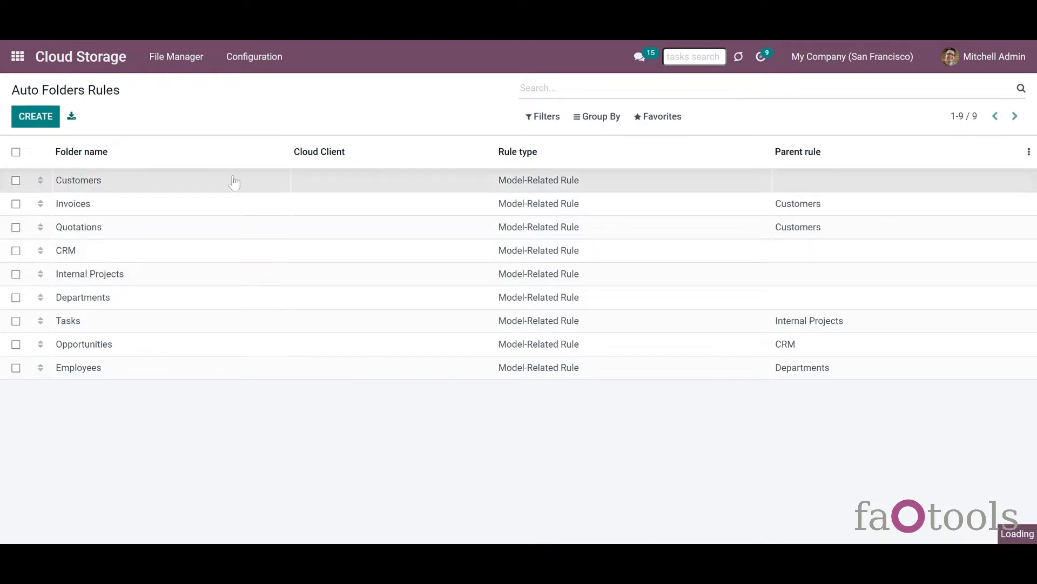
# - Check the actions for the Customers and Invoices rules, then leave both unticked
pyautogui.click(368, 117)
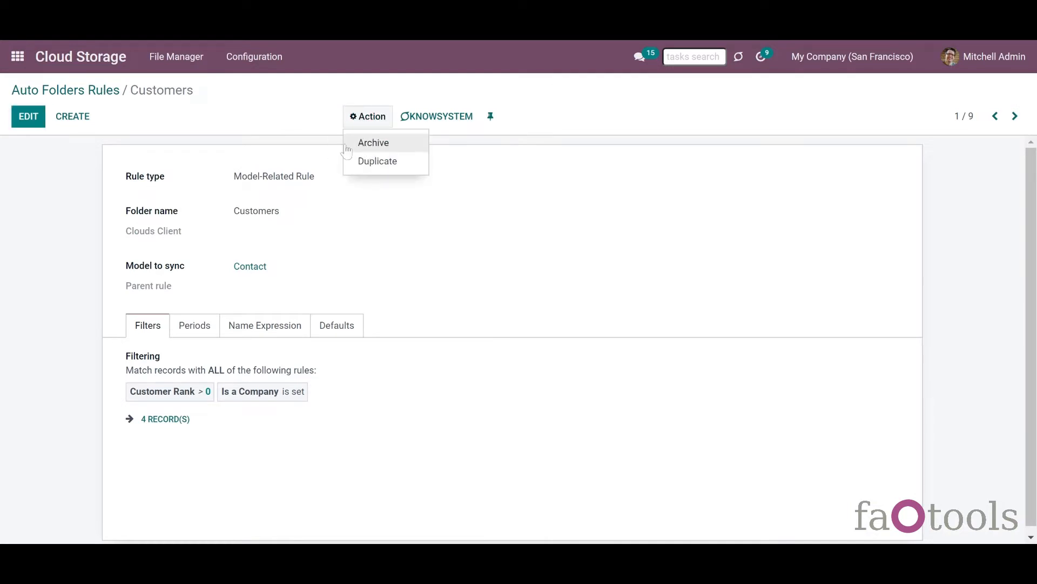
pyautogui.click(97, 96)
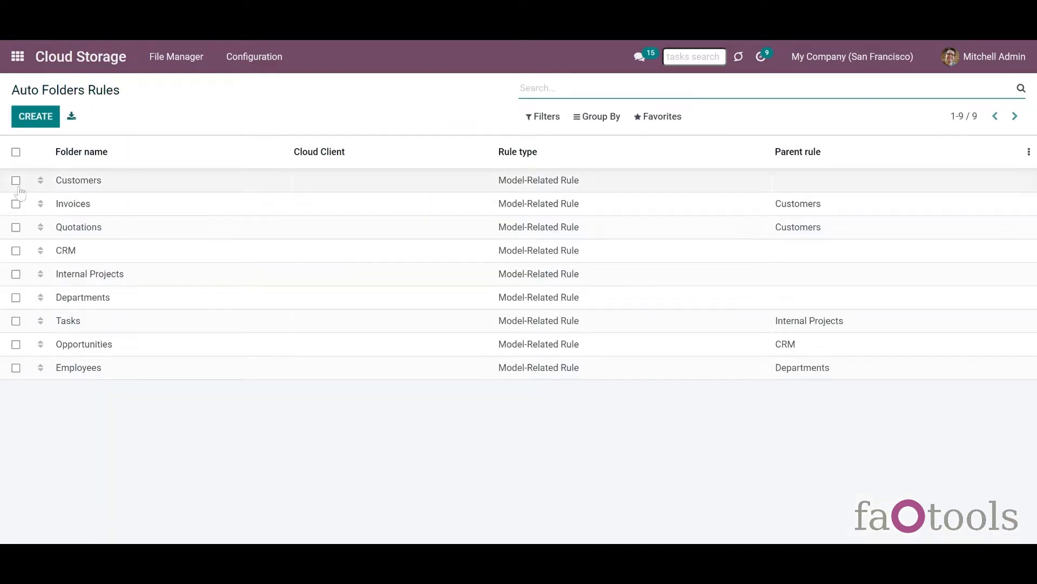
pyautogui.click(16, 180)
pyautogui.click(15, 203)
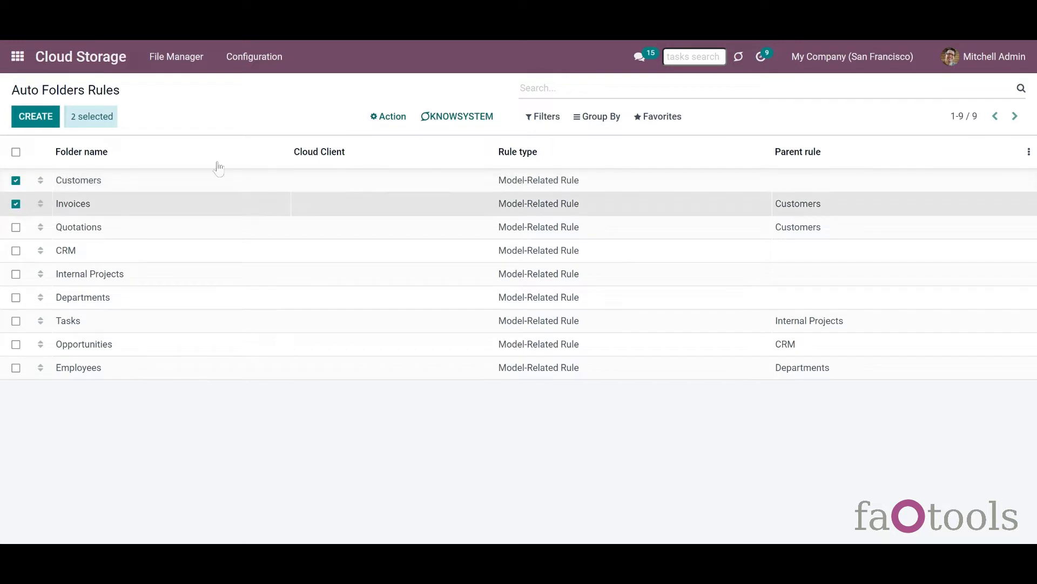
pyautogui.click(378, 122)
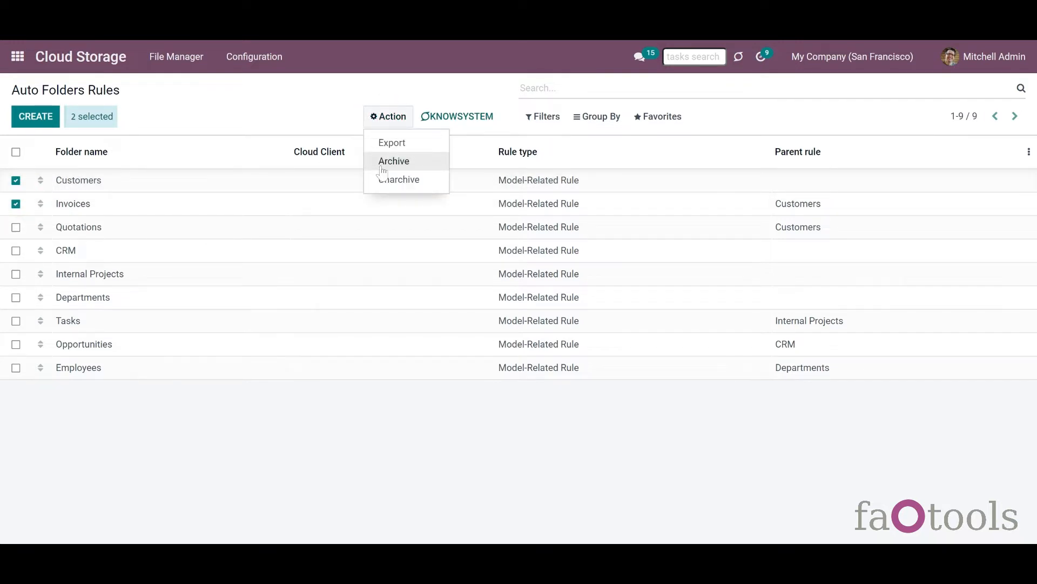
pyautogui.click(15, 180)
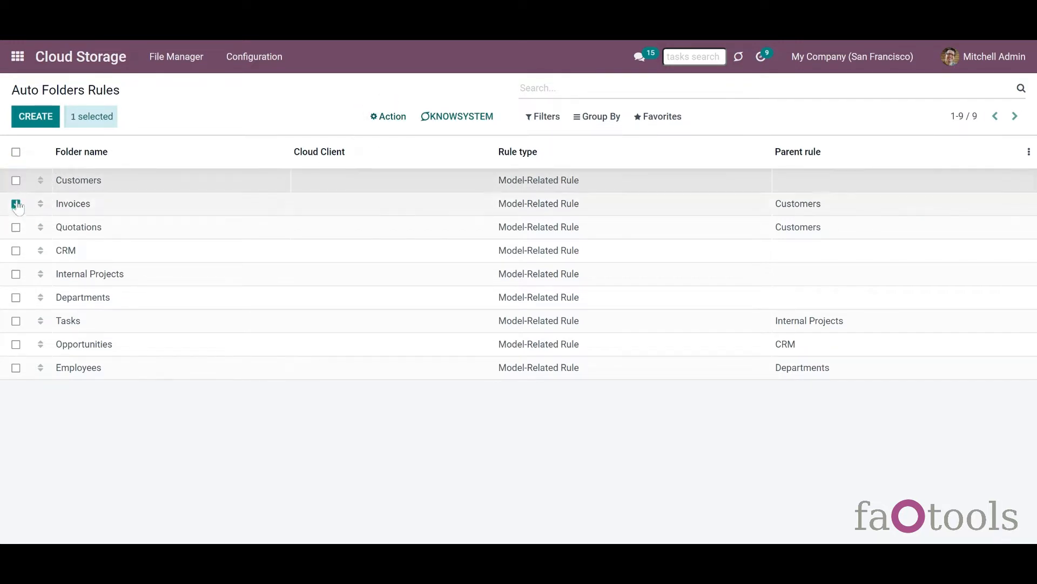
pyautogui.click(16, 204)
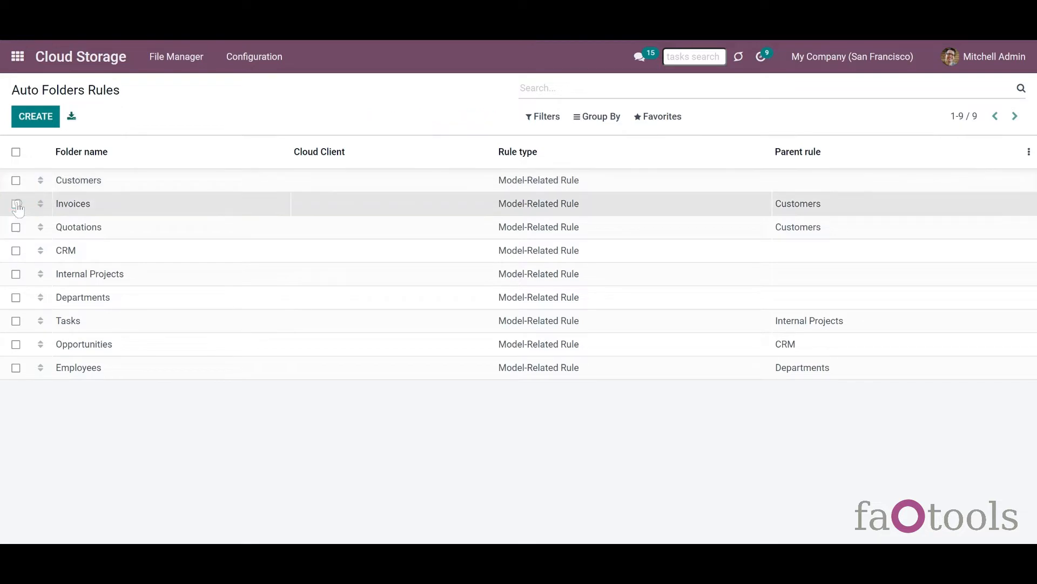
pyautogui.click(165, 136)
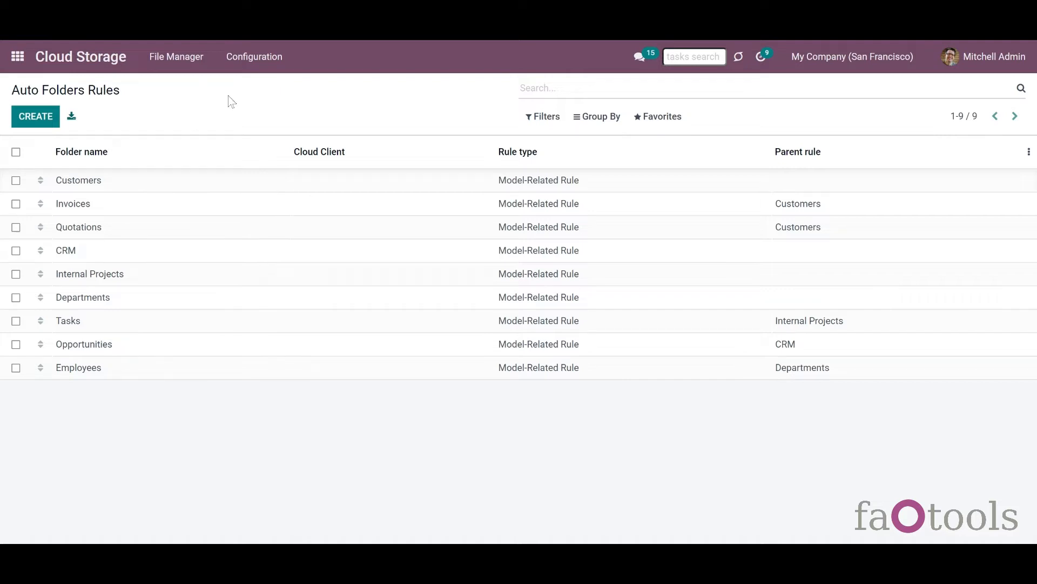
pyautogui.click(253, 69)
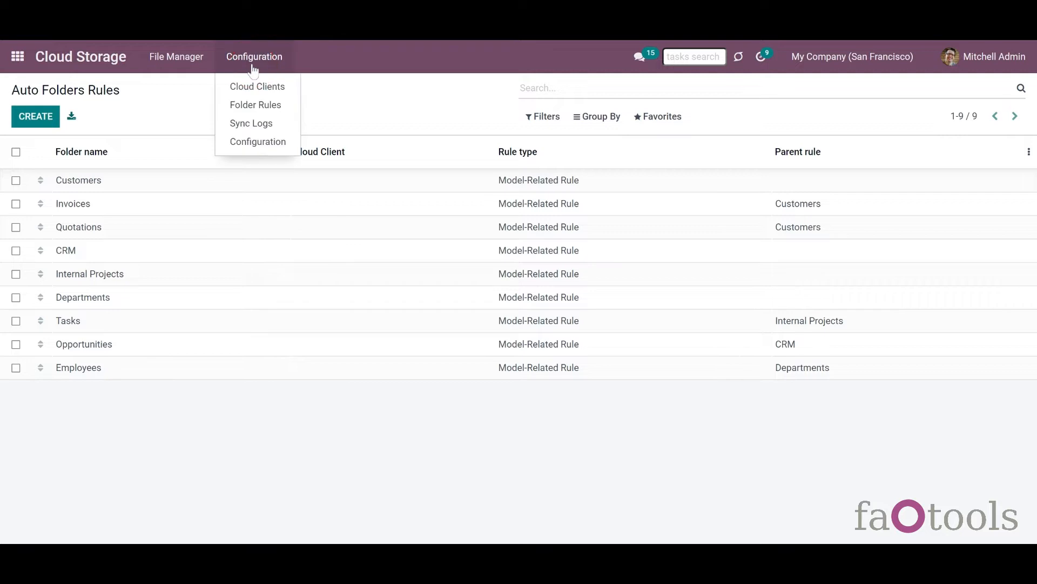
pyautogui.click(259, 142)
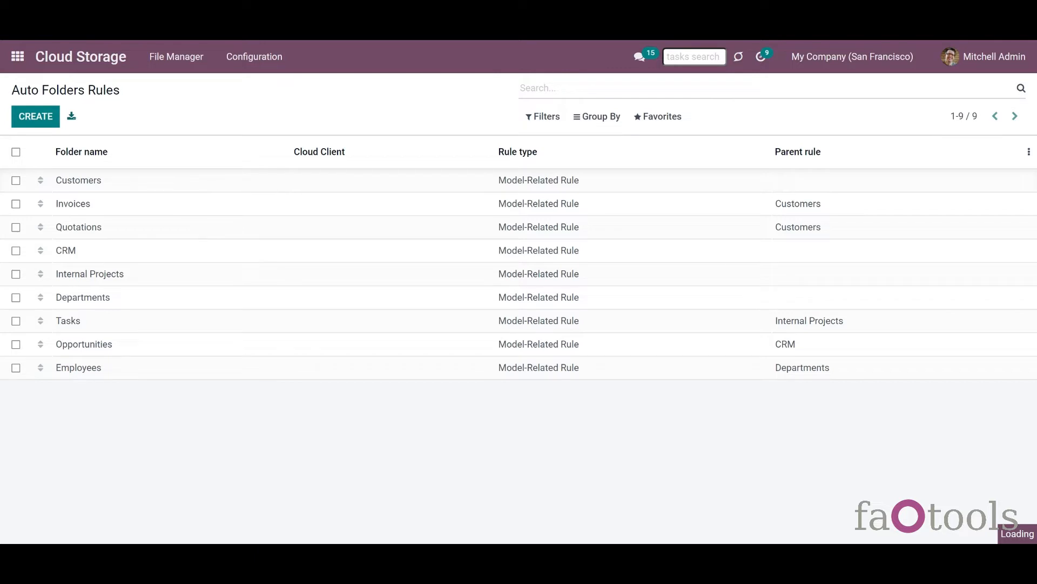
pyautogui.scroll(-4, 1027, 333)
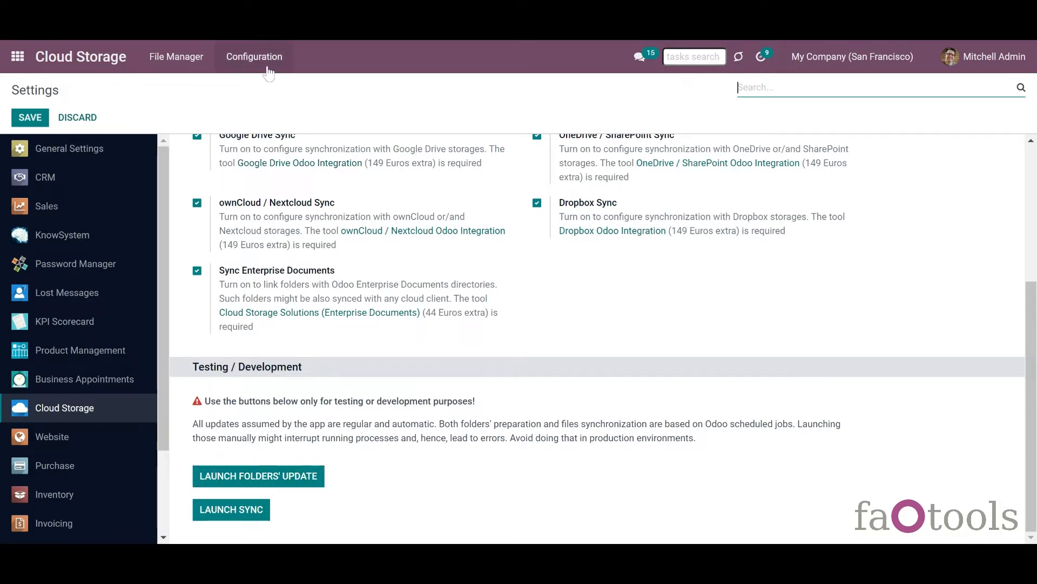
pyautogui.click(268, 71)
pyautogui.click(267, 106)
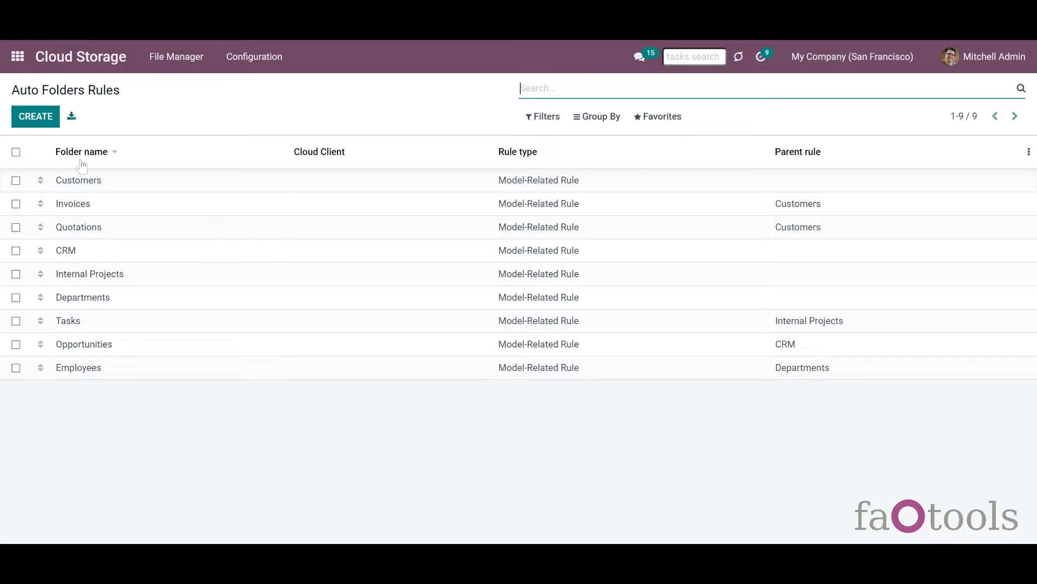
# - Create a new auto folder rule, keeping its rule type as Model-Related Rule
pyautogui.click(46, 126)
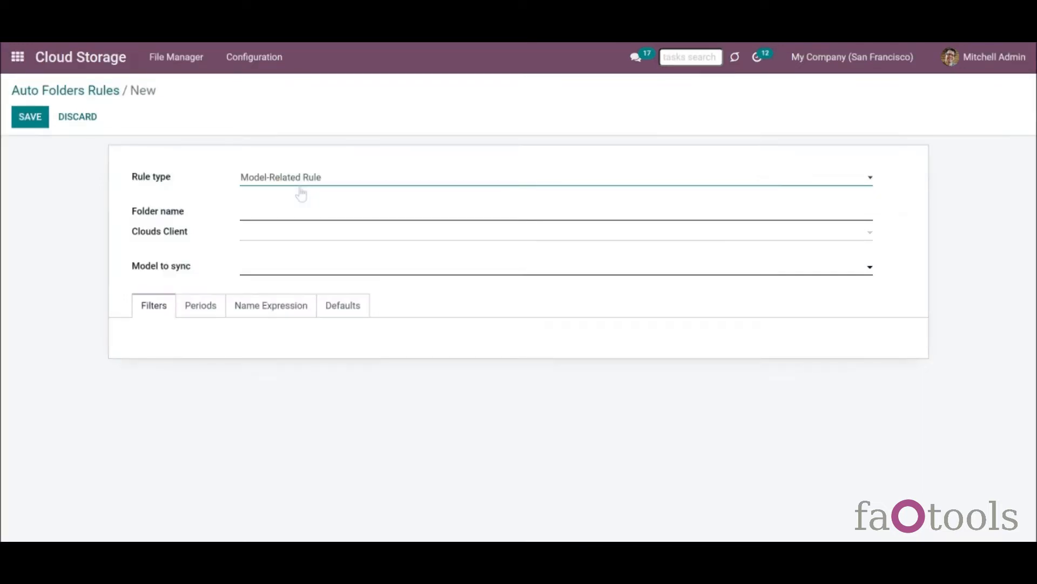
pyautogui.click(301, 193)
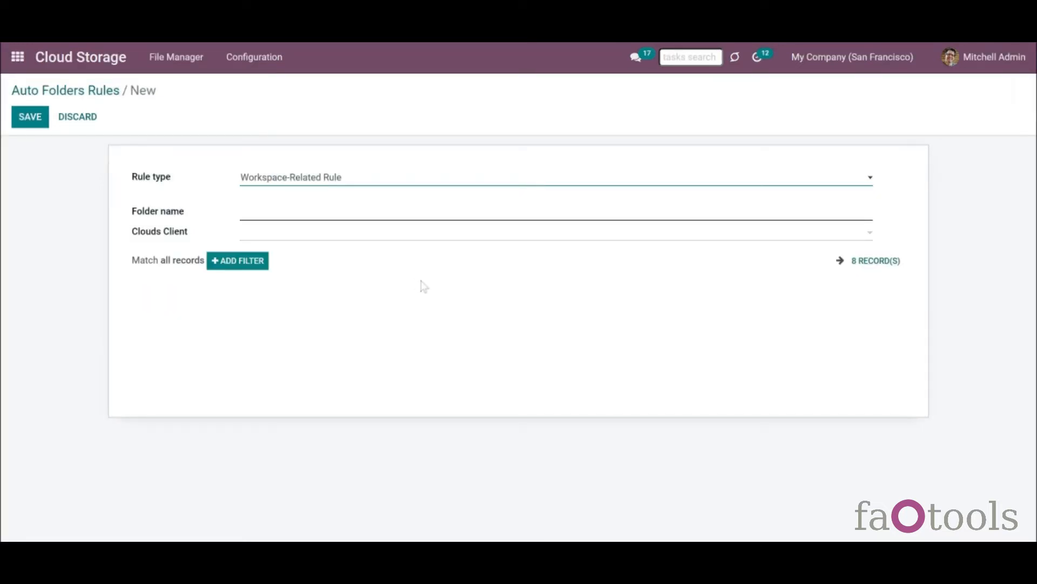
pyautogui.click(303, 185)
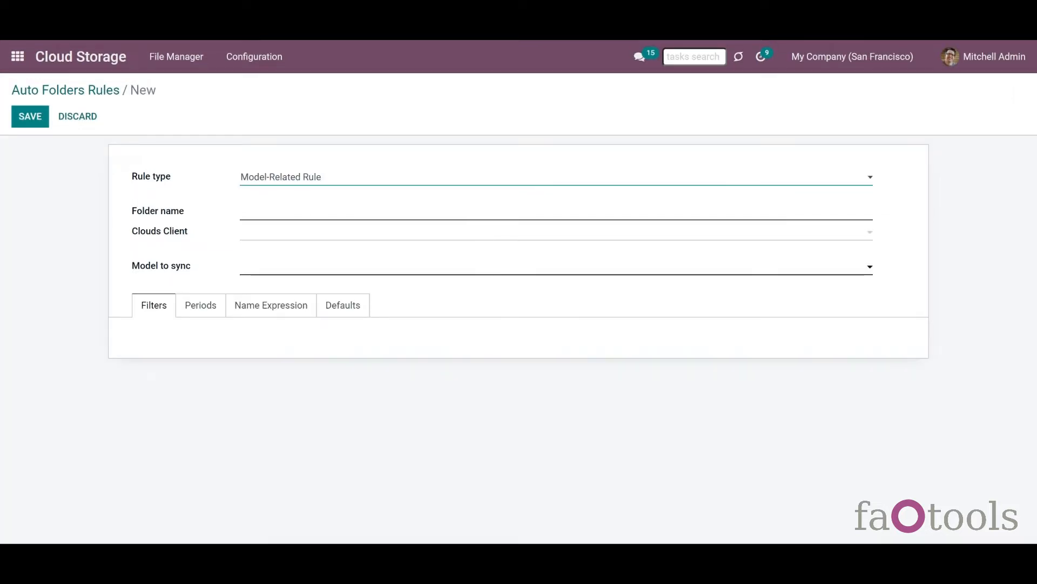
# - Set Model to sync to Contact and name its folder Contact, testing pasted special characters
pyautogui.click(261, 272)
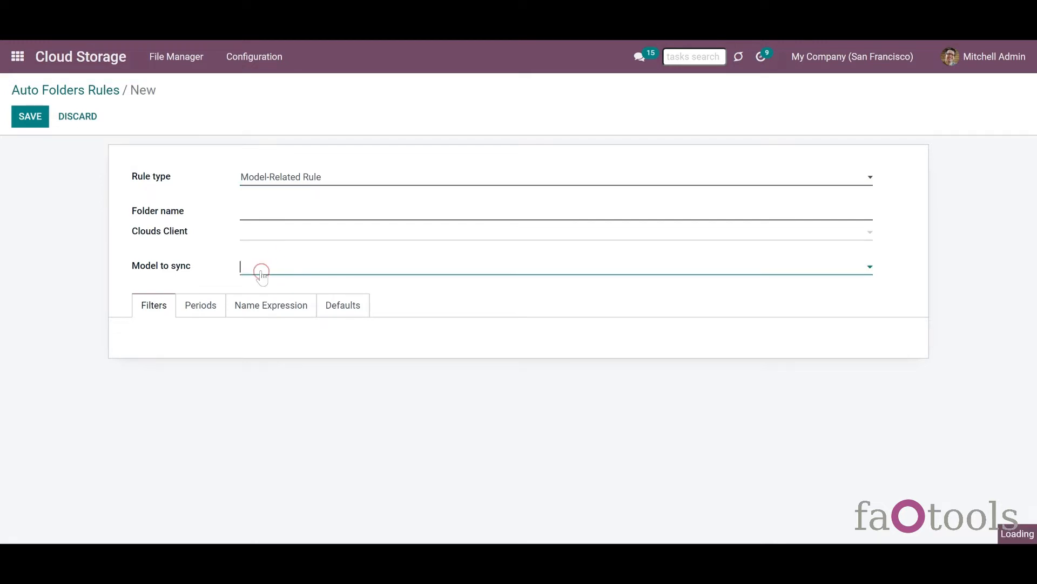
pyautogui.write('Con')
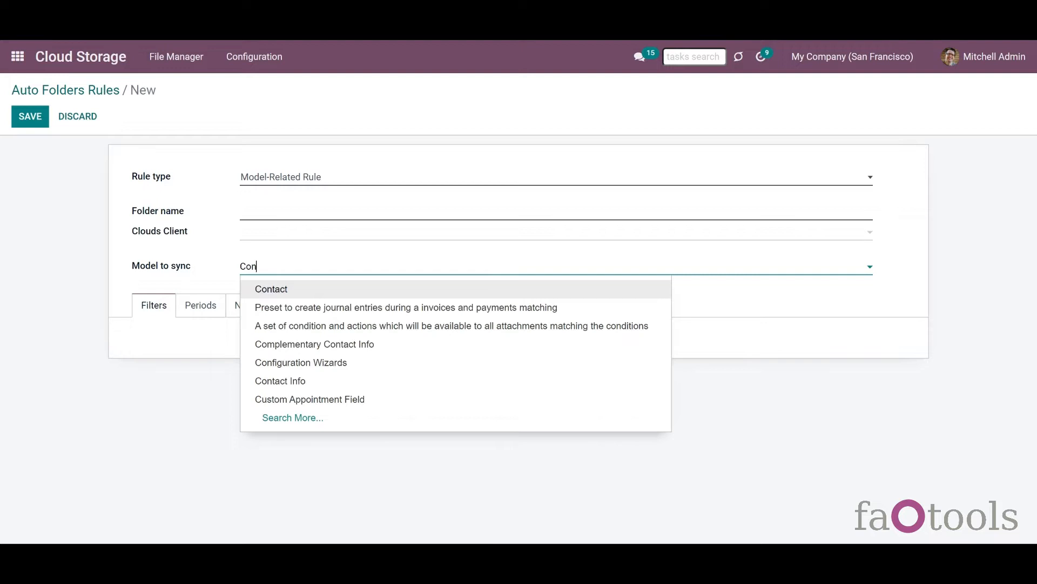
pyautogui.click(270, 292)
pyautogui.click(277, 212)
pyautogui.click(877, 103)
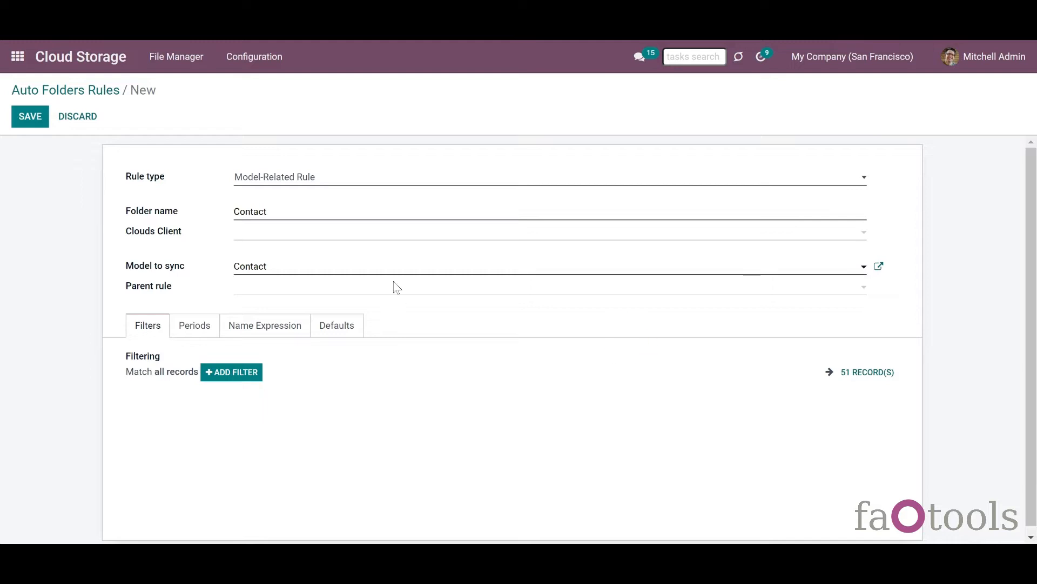
pyautogui.click(383, 211)
pyautogui.write('*, ?, ", \', :, <, >, /, +, %, !, @, \\, /,')
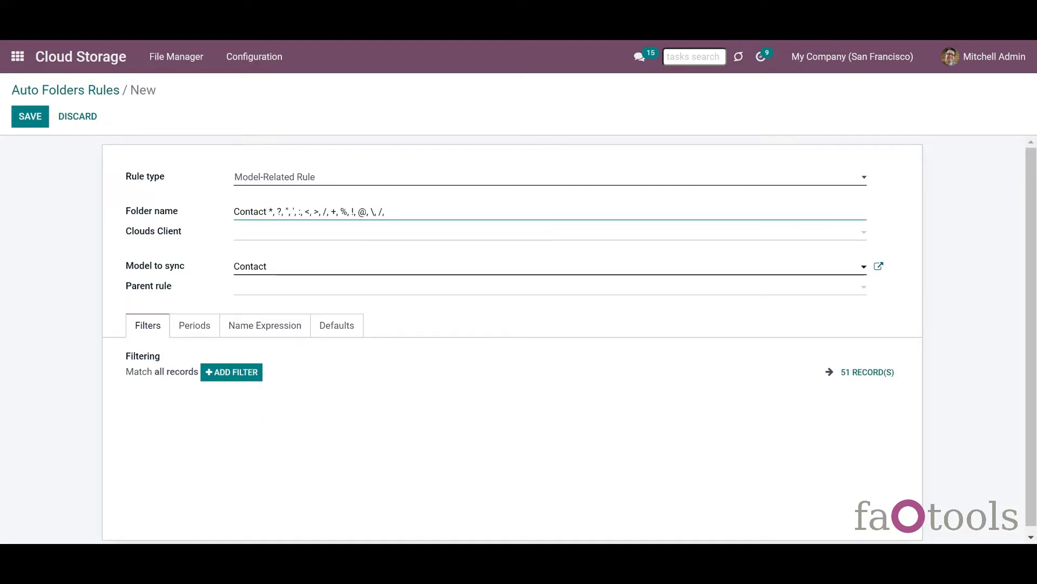
pyautogui.click(391, 212)
pyautogui.moveTo(390, 212); pyautogui.dragTo(271, 213)
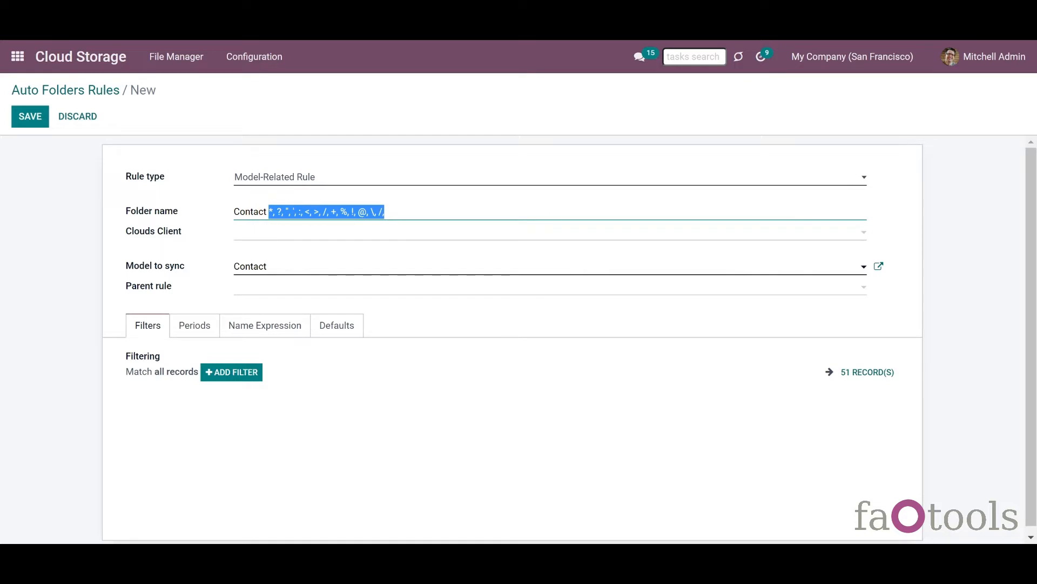
pyautogui.write('-')
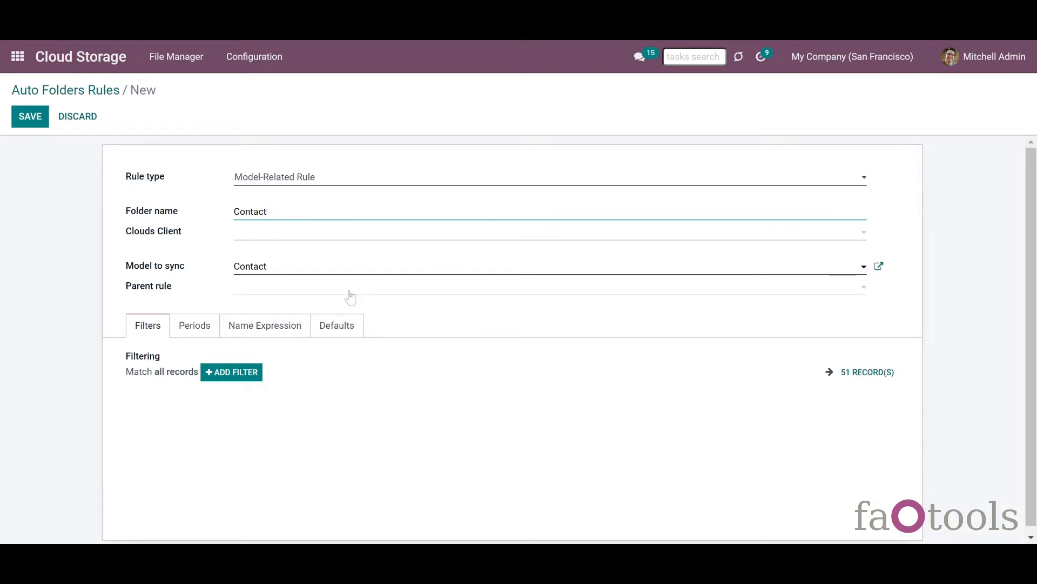
# - Leave Clouds Client and Parent rule empty and return to Auto Folders Rules without saving
pyautogui.click(318, 234)
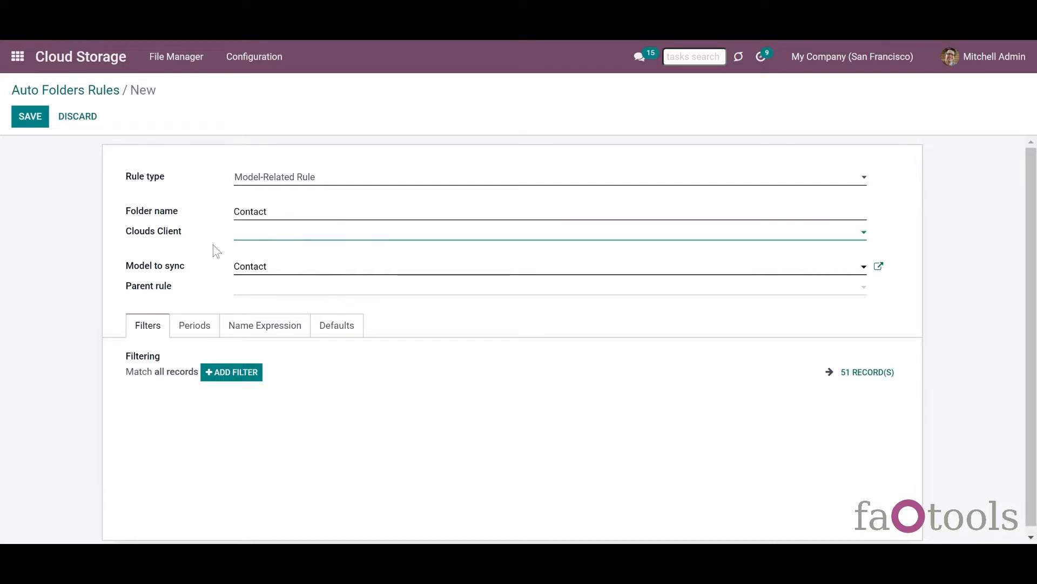
pyautogui.click(313, 239)
pyautogui.click(378, 308)
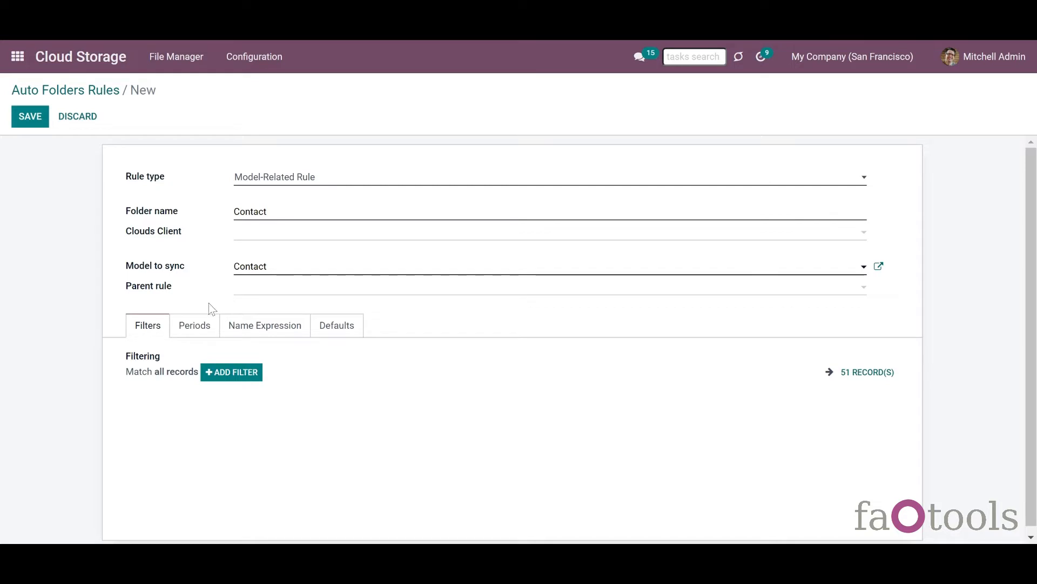
pyautogui.click(262, 292)
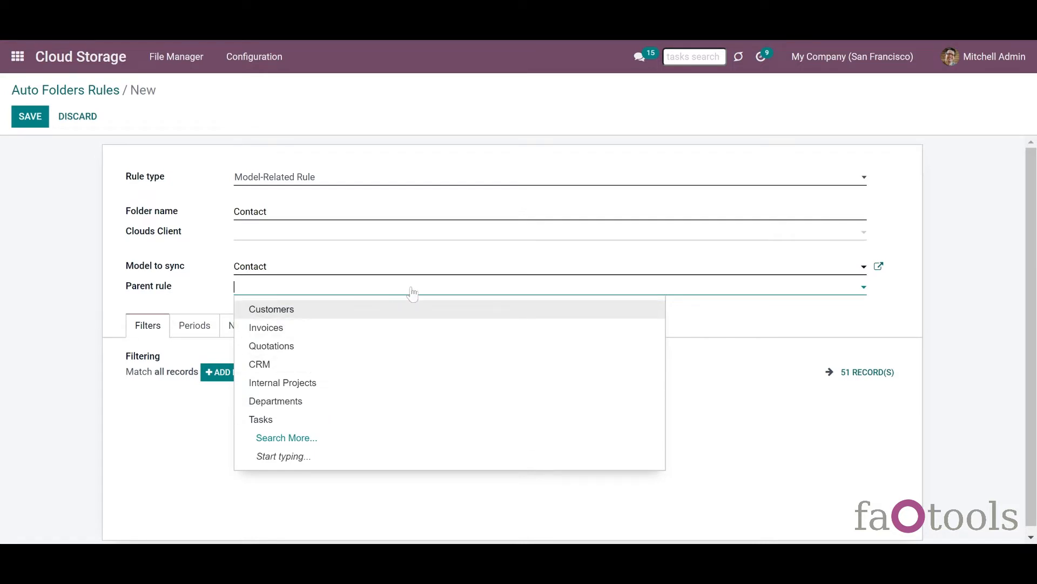
pyautogui.click(223, 296)
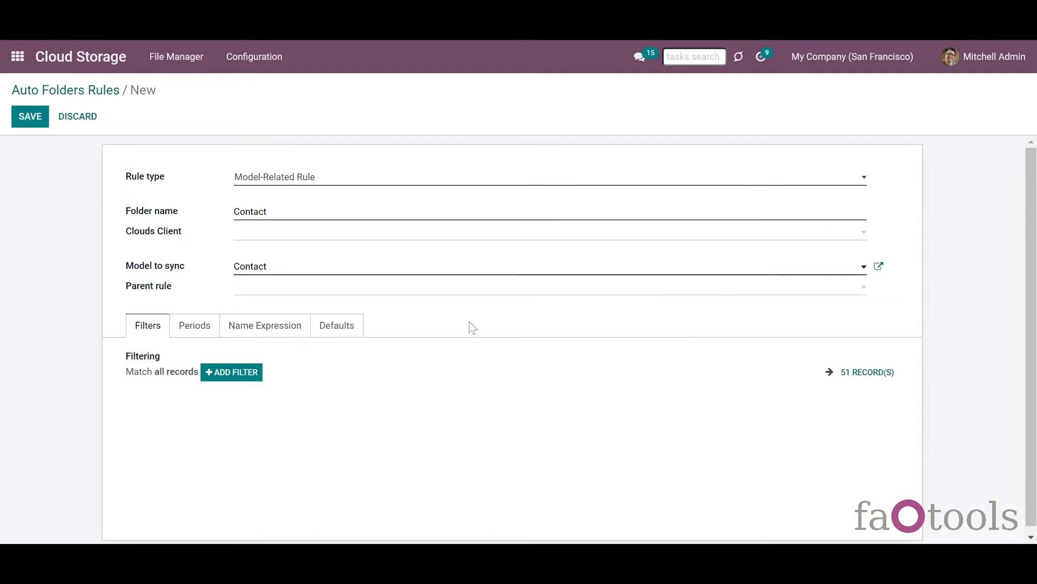
pyautogui.click(469, 295)
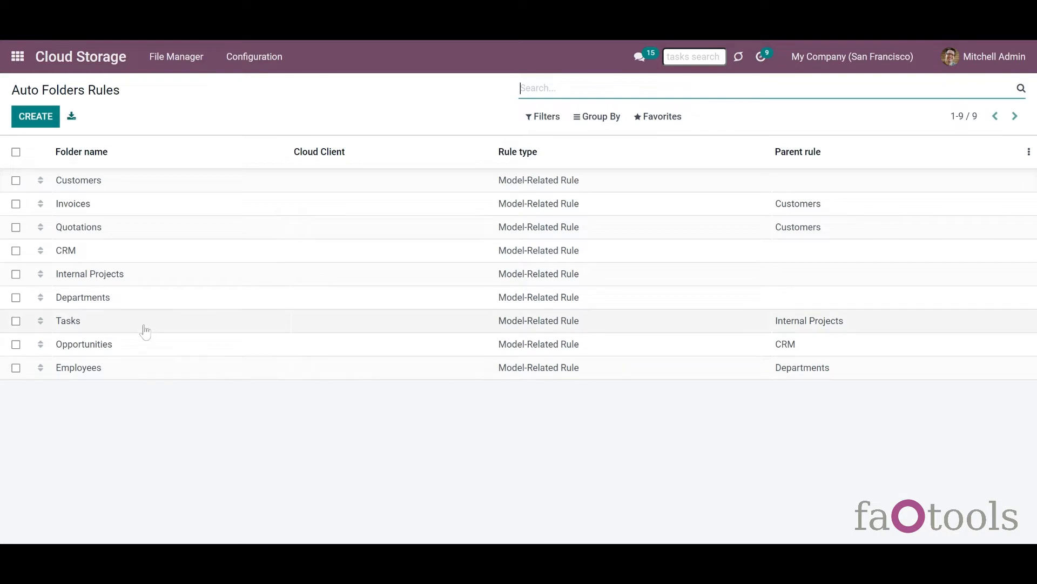
# - Inspect the Tasks rule's Internal Projects parent and Project field, using the Office Design example
pyautogui.click(144, 324)
pyautogui.click(28, 117)
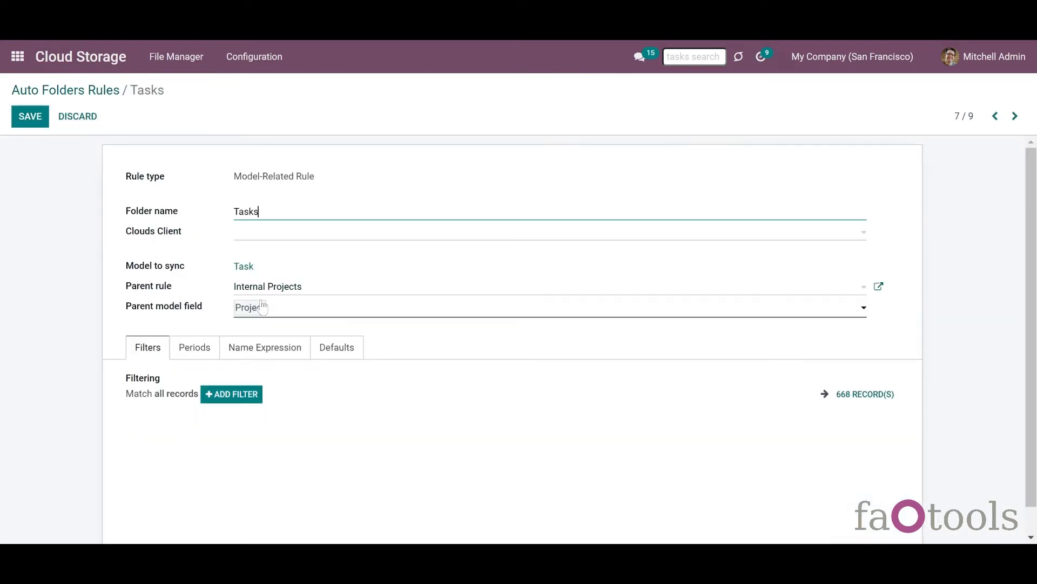
pyautogui.click(279, 289)
pyautogui.click(270, 292)
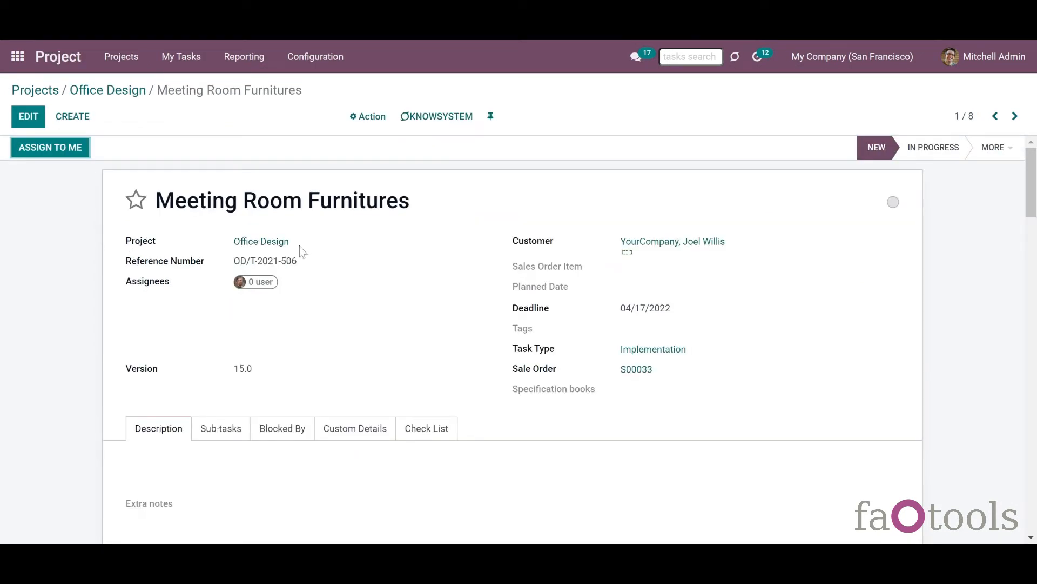
pyautogui.moveTo(299, 248); pyautogui.dragTo(125, 252)
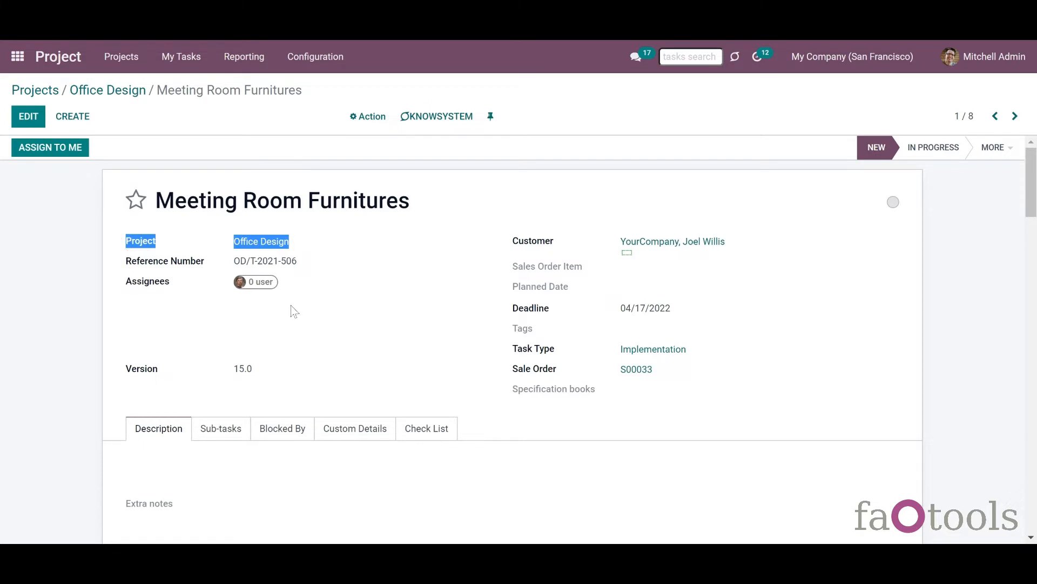
pyautogui.click(296, 307)
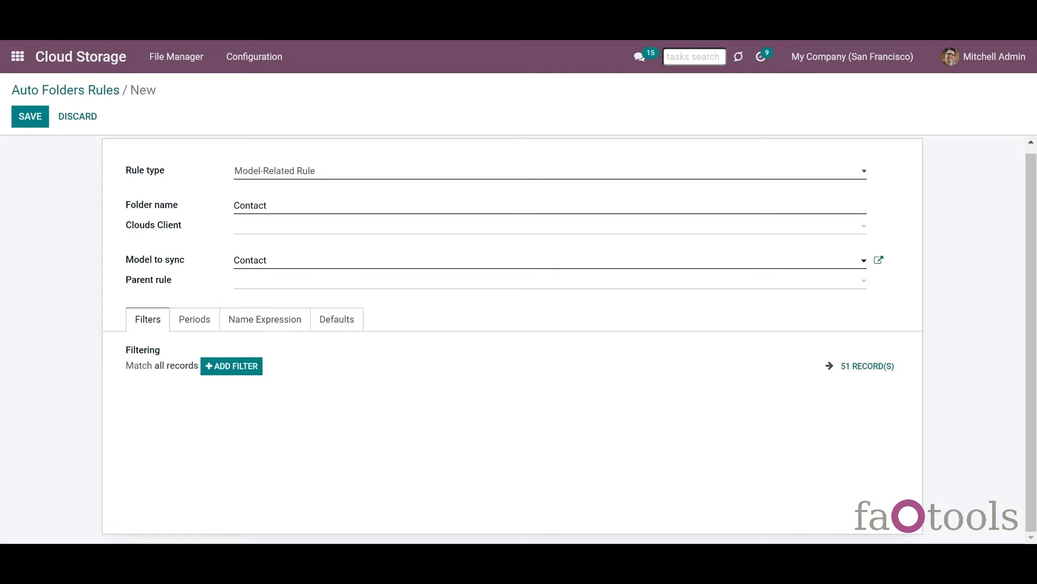
# - Filter contacts on Is a Company not set and preview the 40 matching records
pyautogui.click(231, 366)
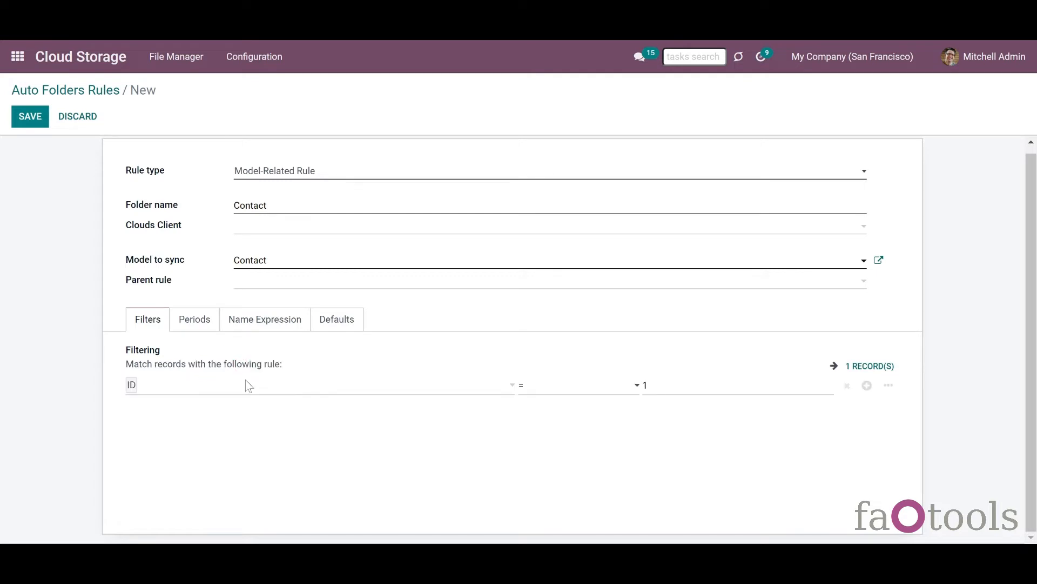
pyautogui.click(245, 387)
pyautogui.write('is')
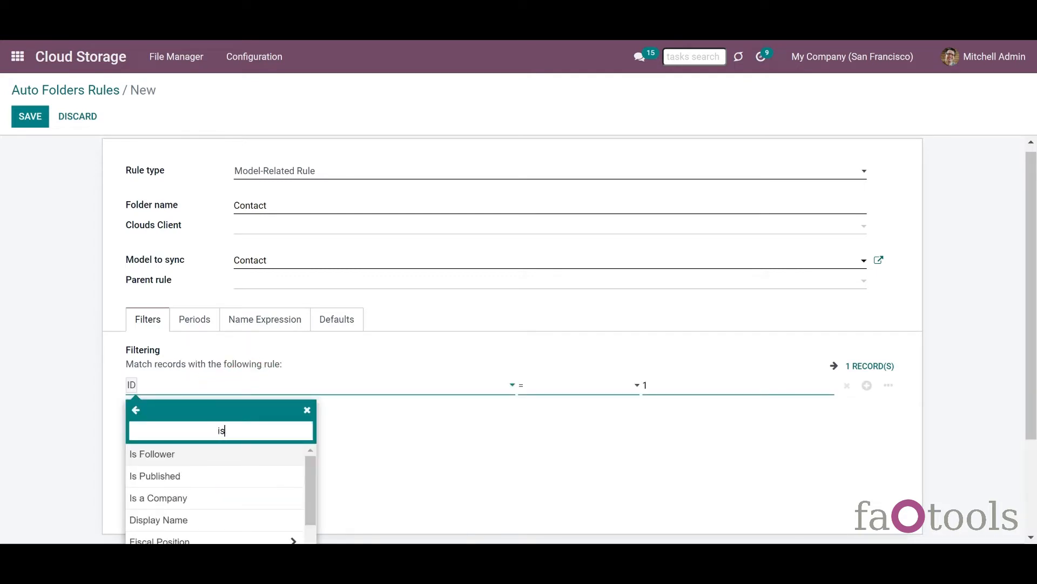
pyautogui.click(174, 498)
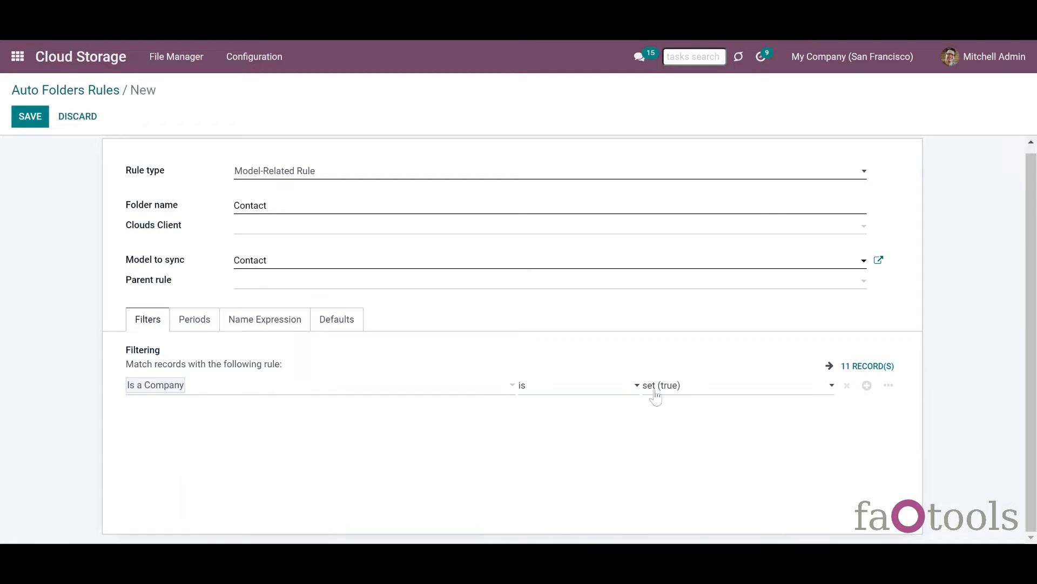
pyautogui.click(660, 417)
pyautogui.click(874, 374)
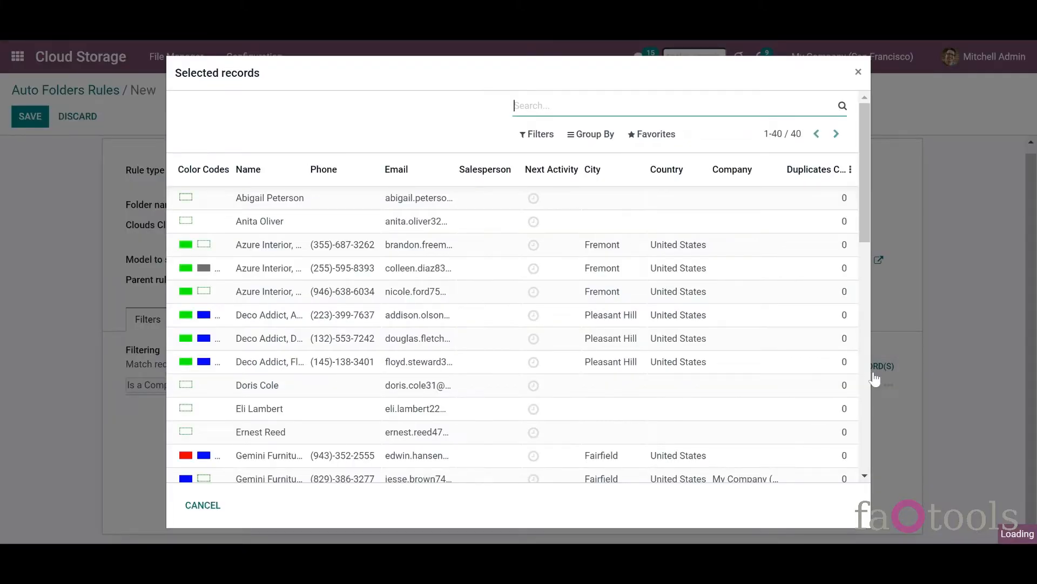
pyautogui.moveTo(868, 228); pyautogui.dragTo(942, 442)
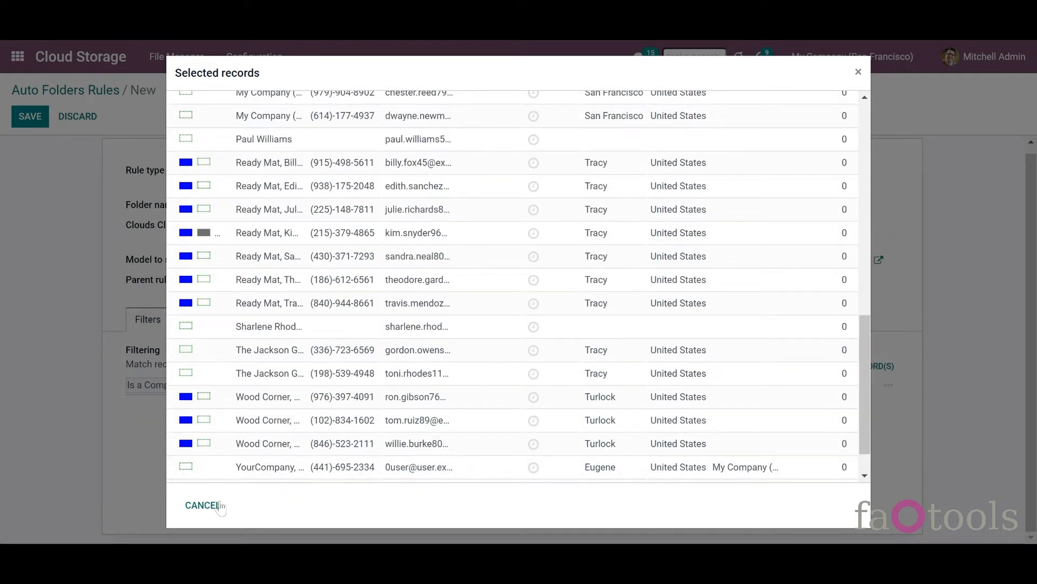
pyautogui.click(201, 505)
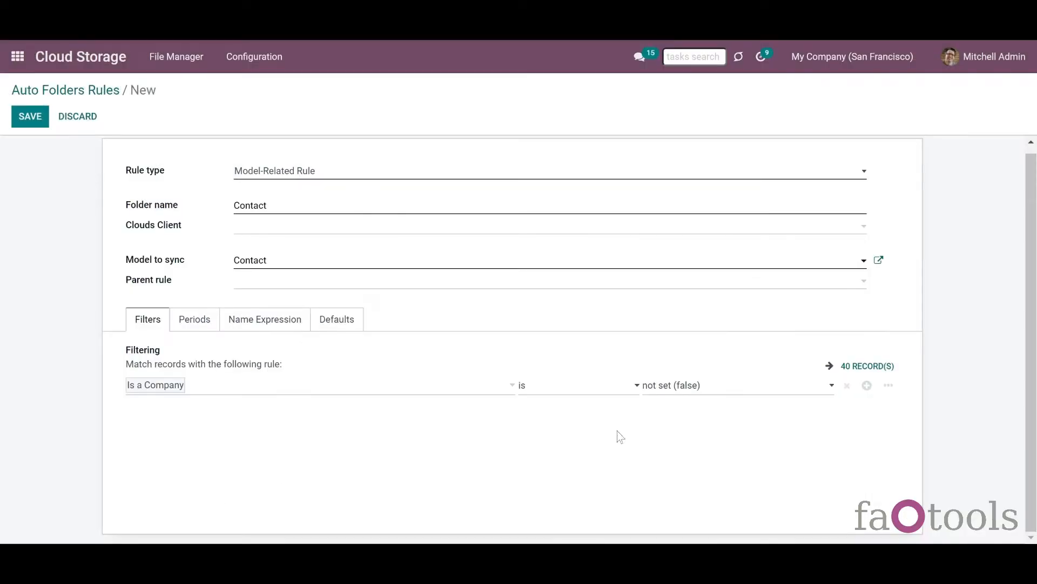
# - Add an ID = 1 condition, switch matching to ANY, then delete that condition
pyautogui.click(866, 385)
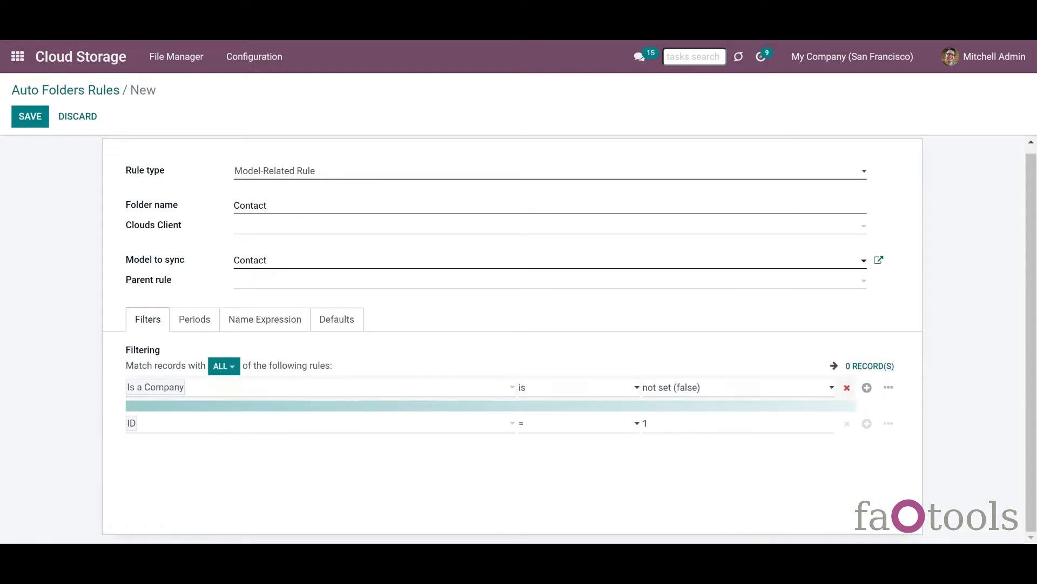
pyautogui.click(222, 366)
pyautogui.click(236, 409)
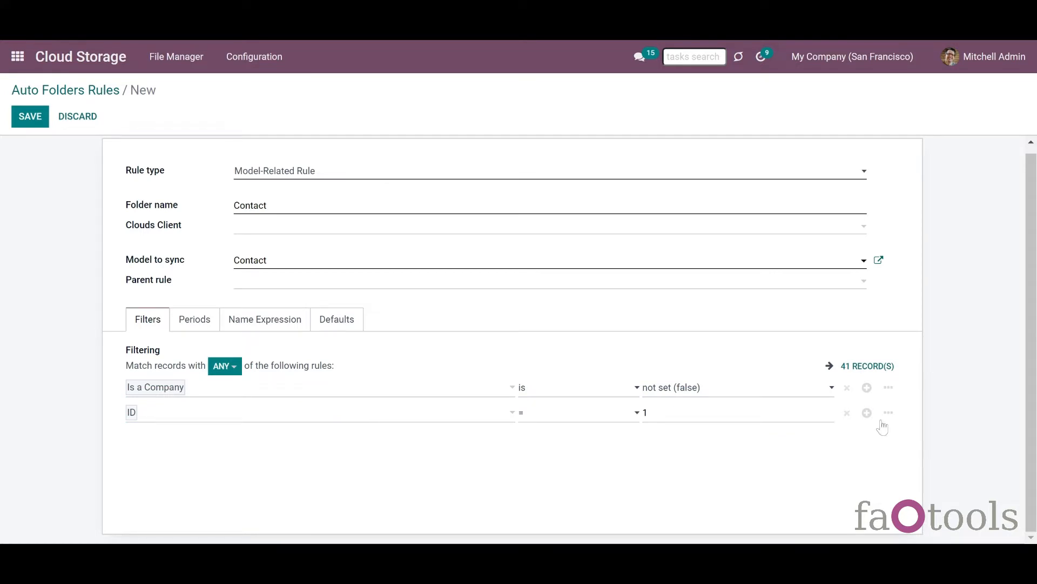
pyautogui.click(847, 413)
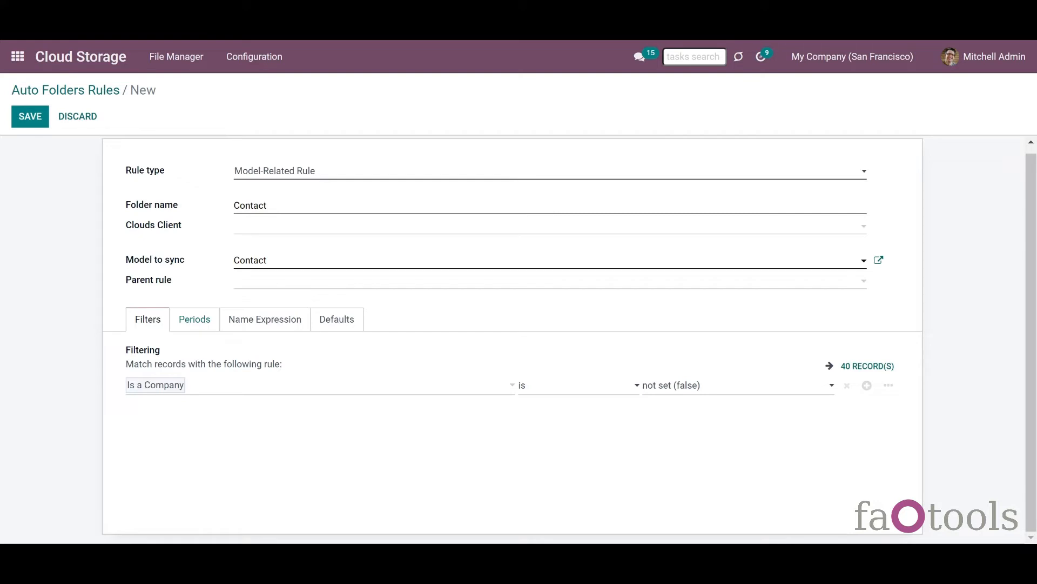
# - Add a period on Last Modified on covering the last 3 years, current period included
pyautogui.click(197, 326)
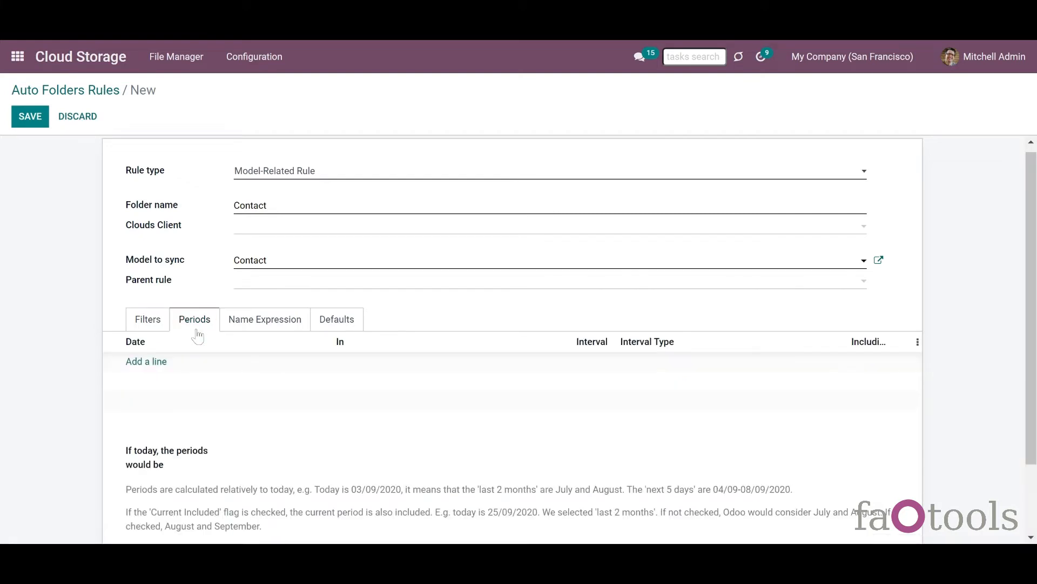
pyautogui.click(148, 362)
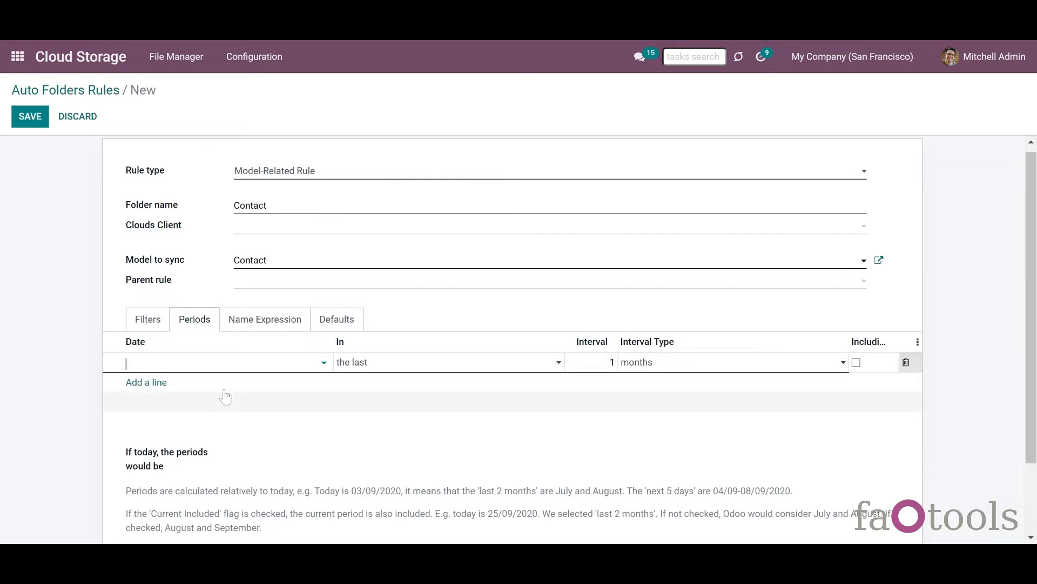
pyautogui.click(224, 362)
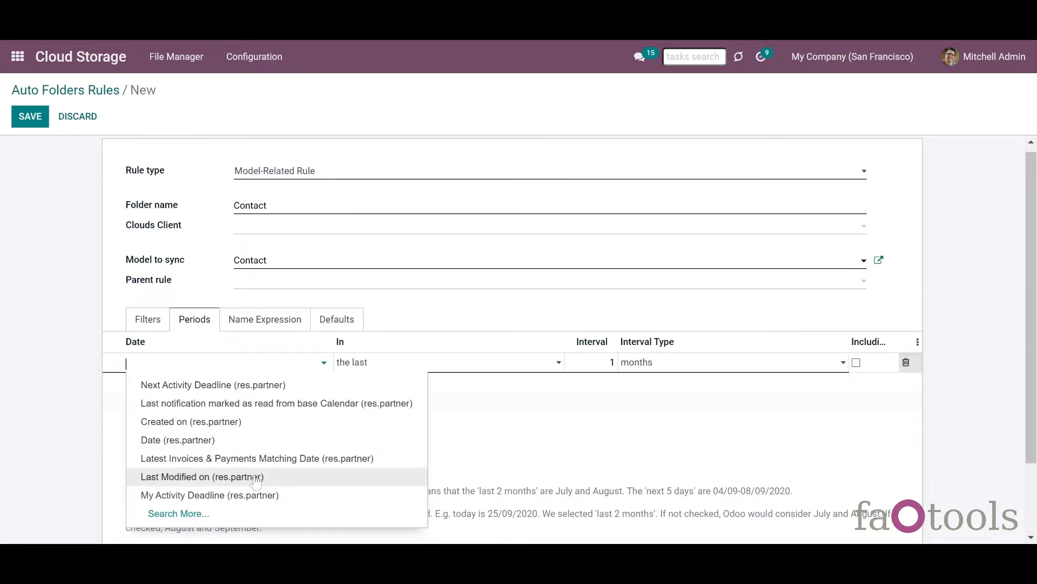
pyautogui.click(254, 476)
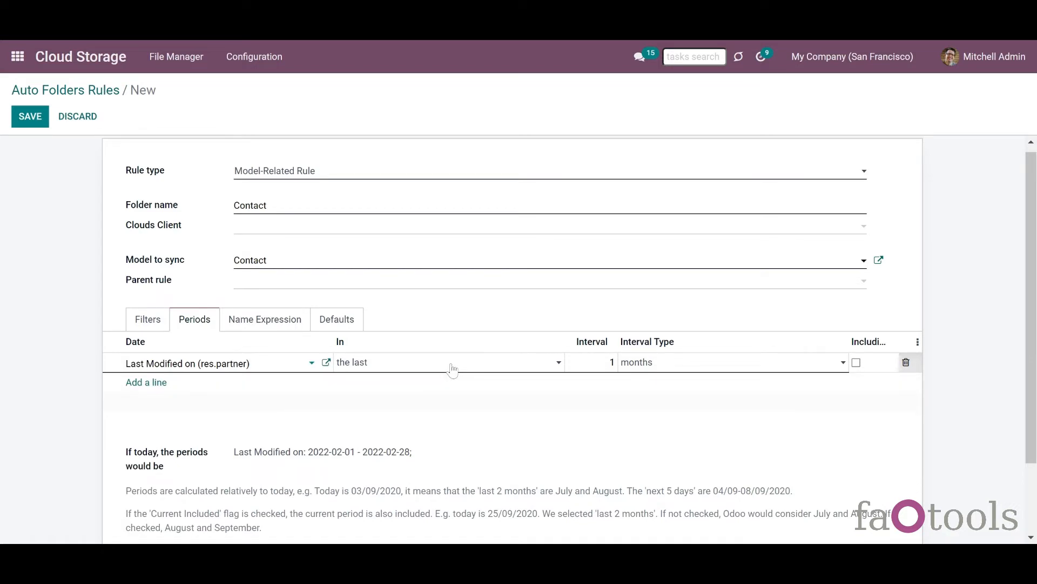
pyautogui.click(614, 362)
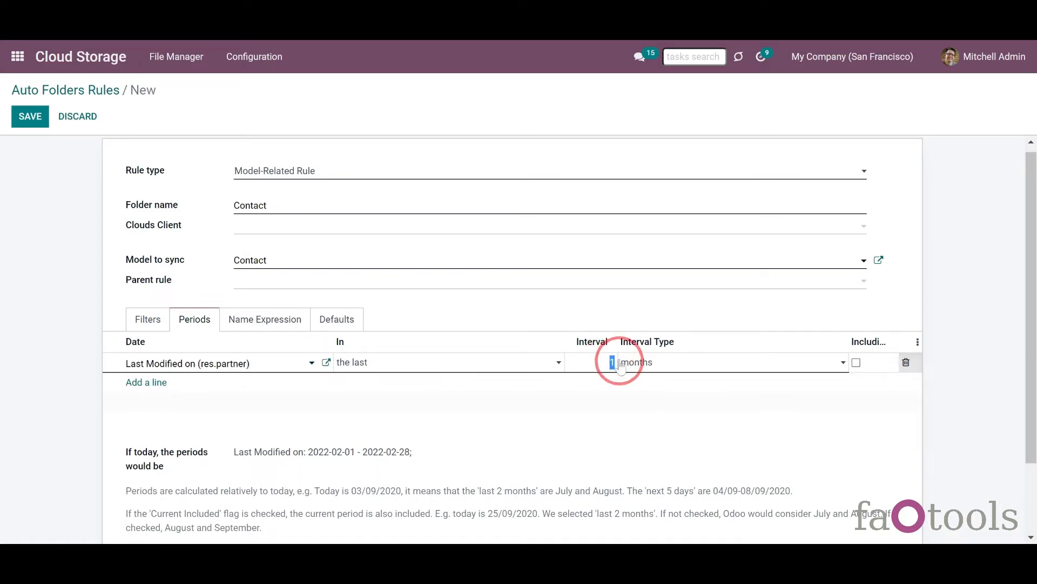
pyautogui.write('3')
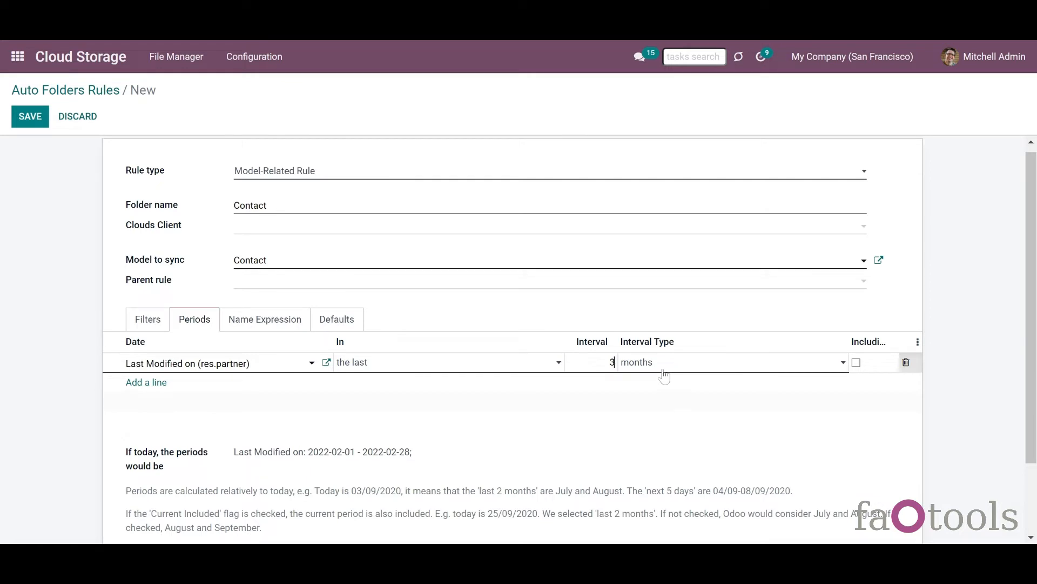
pyautogui.click(667, 416)
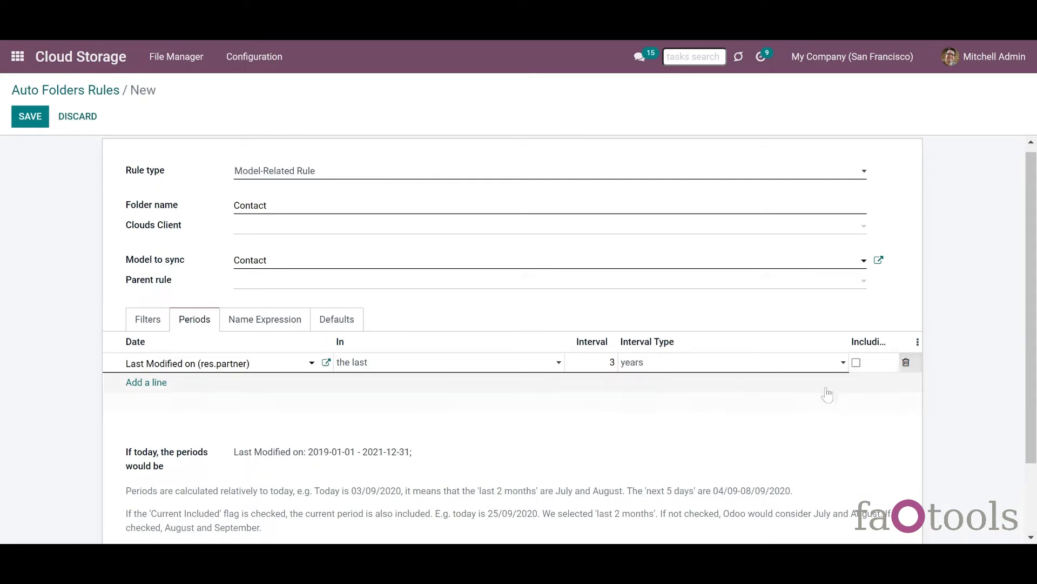
pyautogui.click(857, 365)
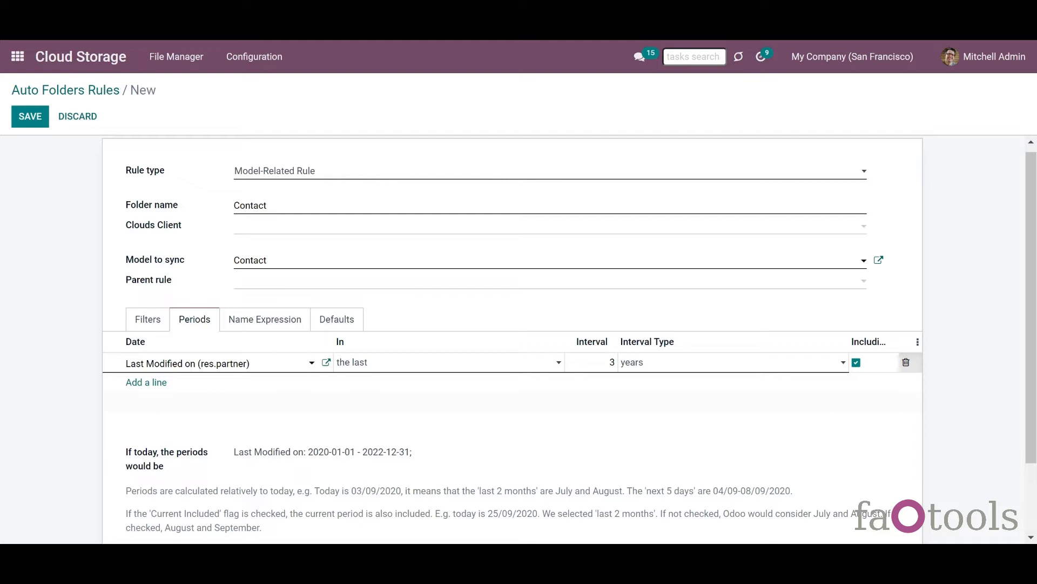
pyautogui.moveTo(119, 450); pyautogui.dragTo(180, 471)
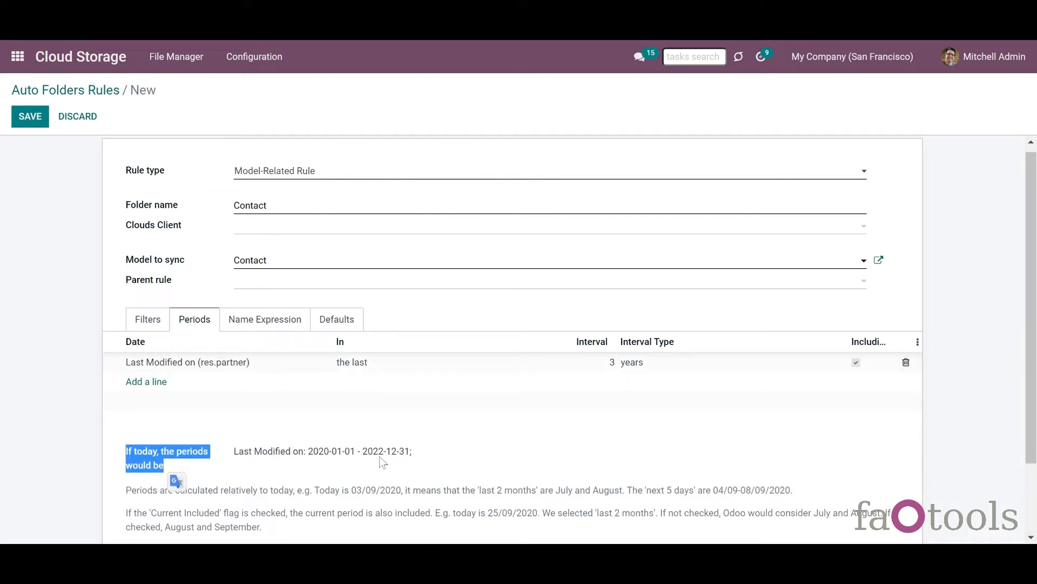
pyautogui.click(287, 435)
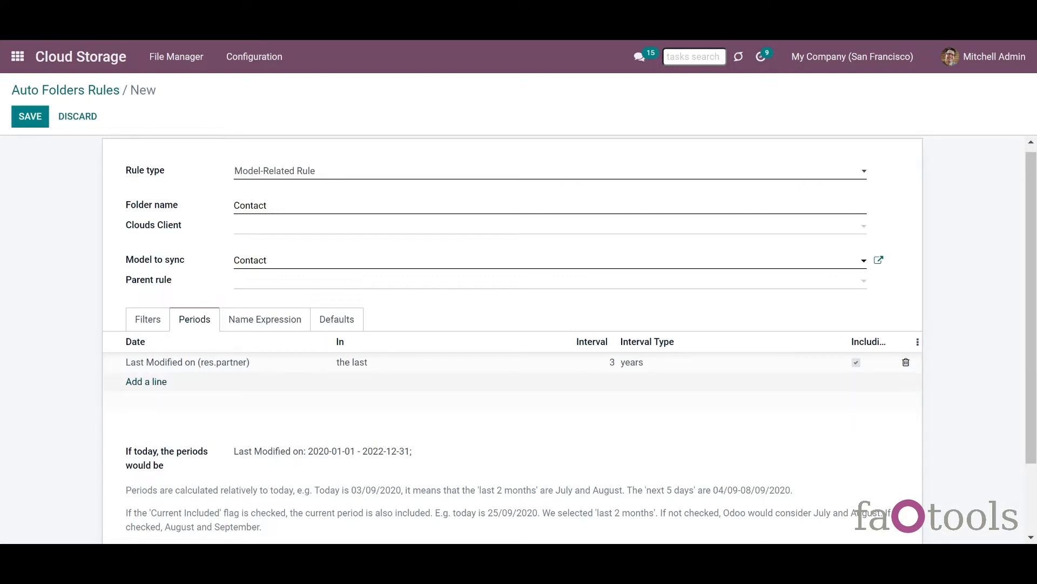
# - Add a second period on Created on with an interval of 2
pyautogui.click(143, 385)
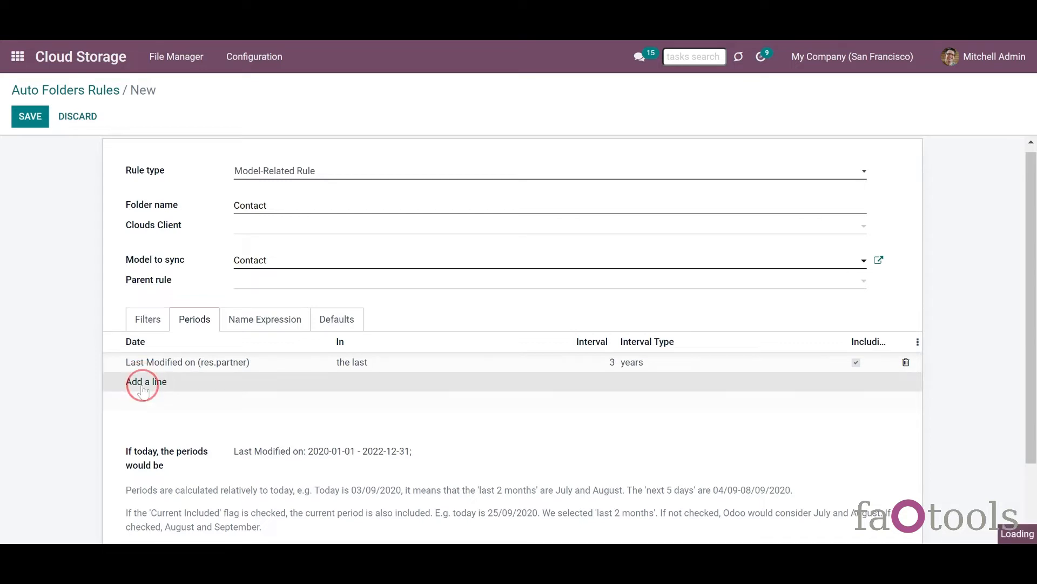
pyautogui.click(143, 382)
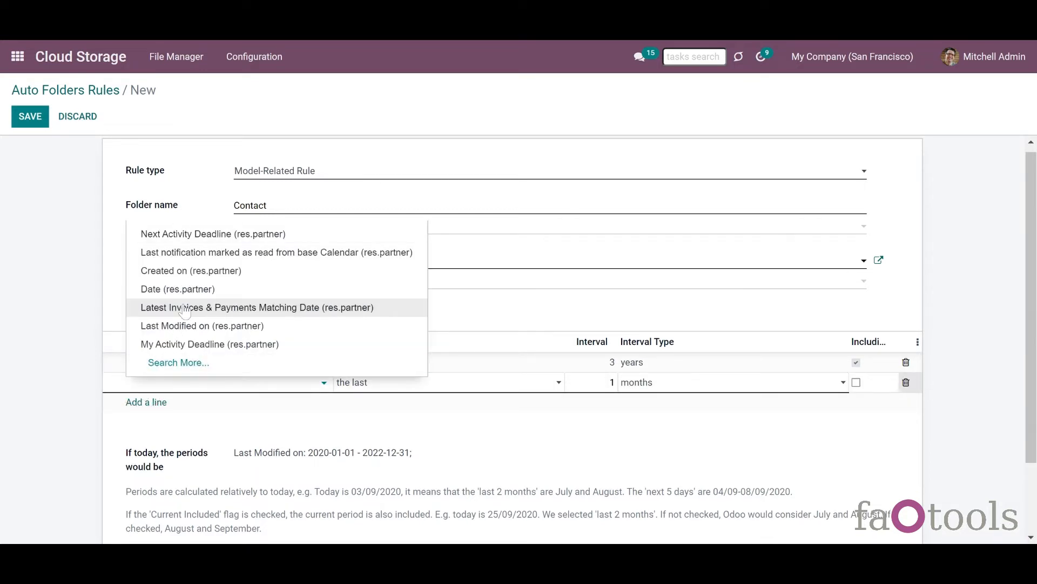
pyautogui.click(178, 271)
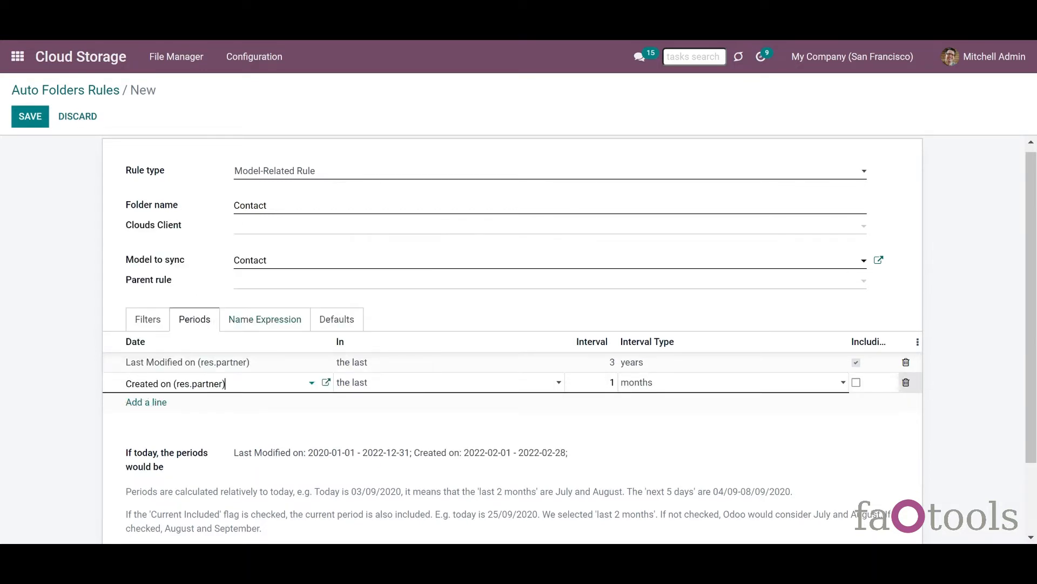
pyautogui.click(613, 382)
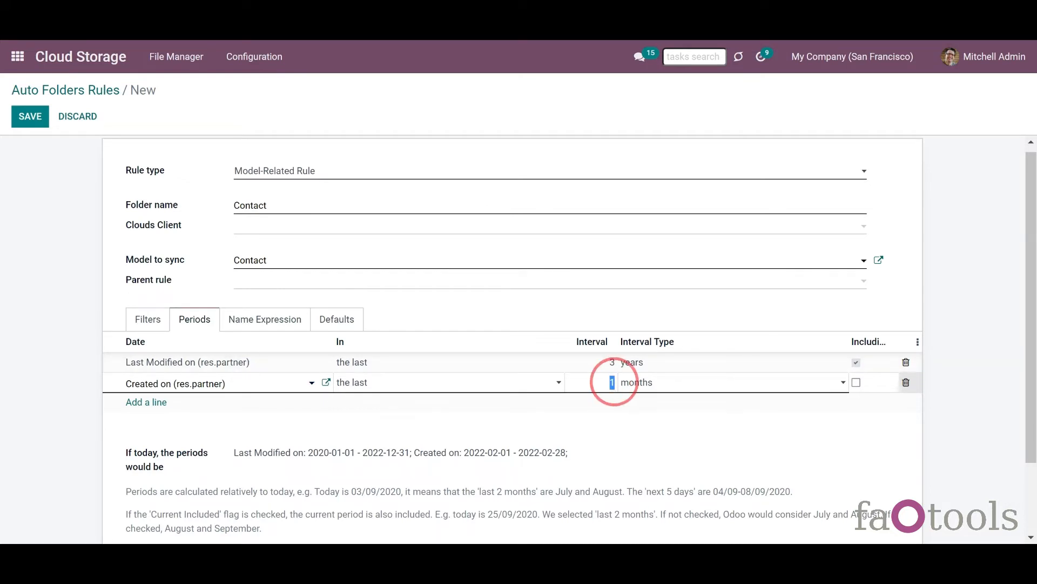
pyautogui.write('2')
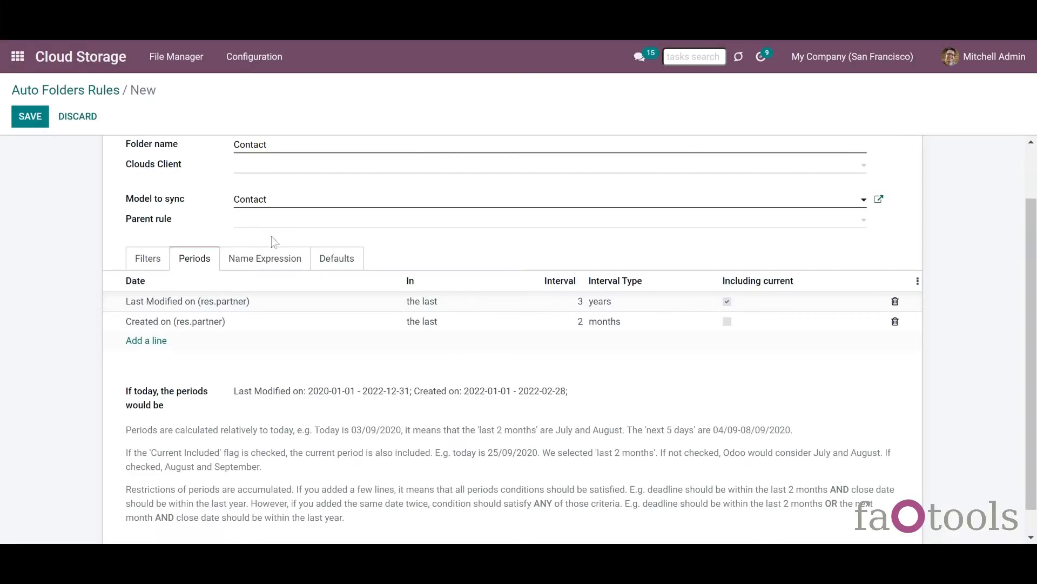
# - Show the Name Expression section of the unsaved Contact auto folders rule
pyautogui.click(268, 252)
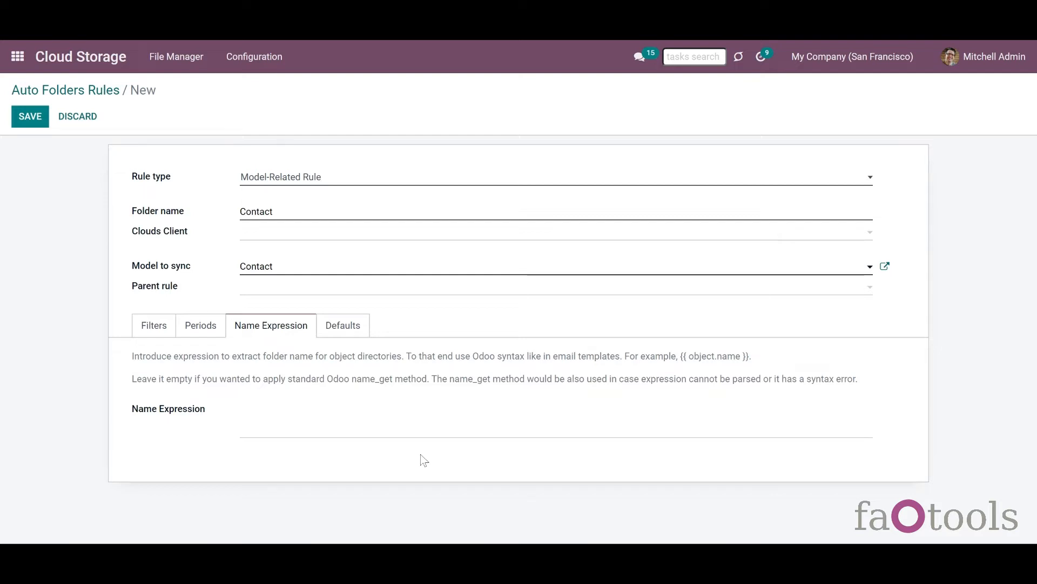
# - Enter 'Files of {{object.name}}, partner' as the Contact rule's folder name expression
pyautogui.click(320, 410)
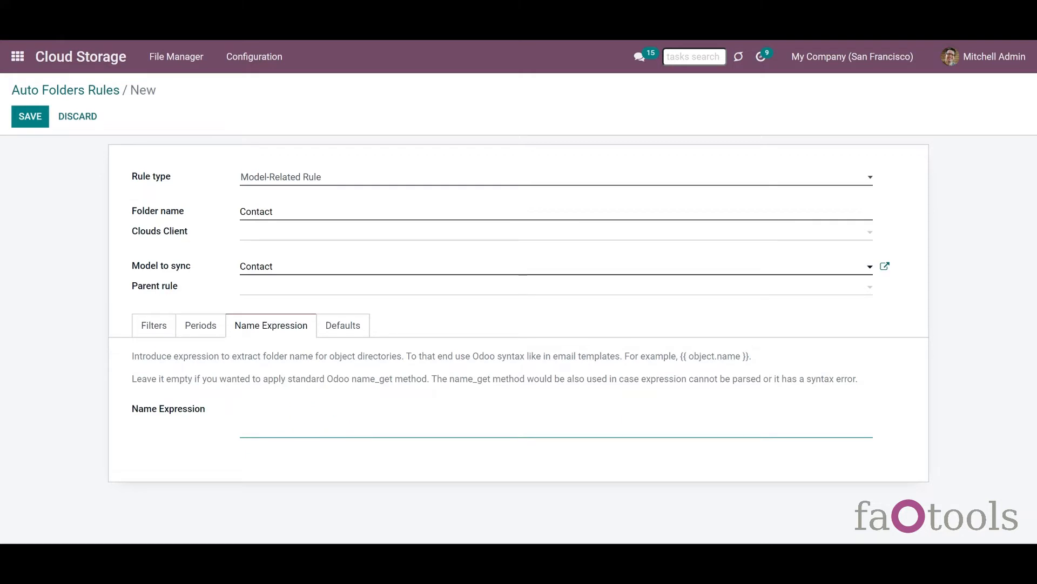
pyautogui.write('Files of {{object.name}}, partner')
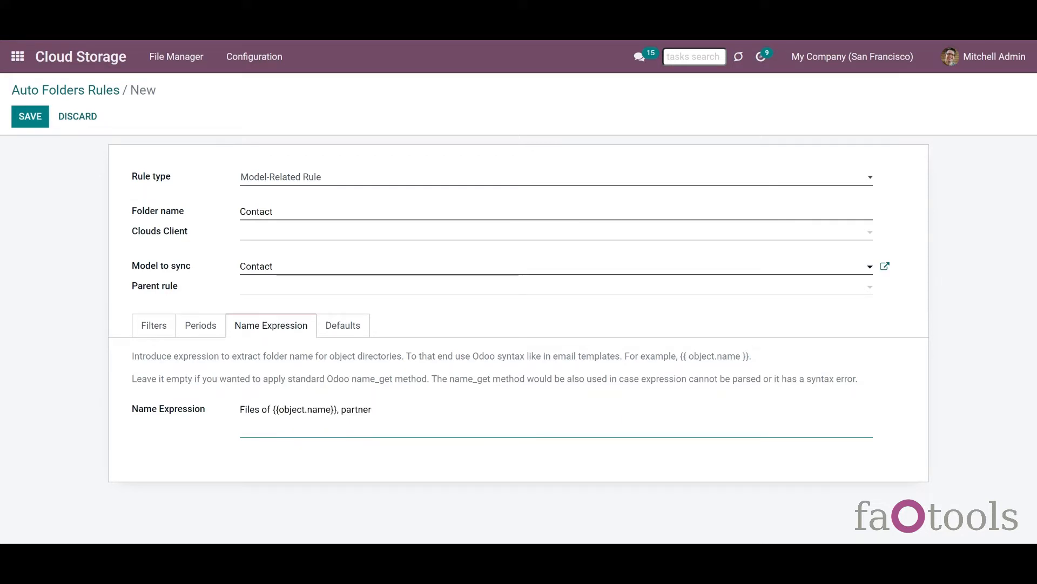
pyautogui.moveTo(273, 409); pyautogui.dragTo(336, 410)
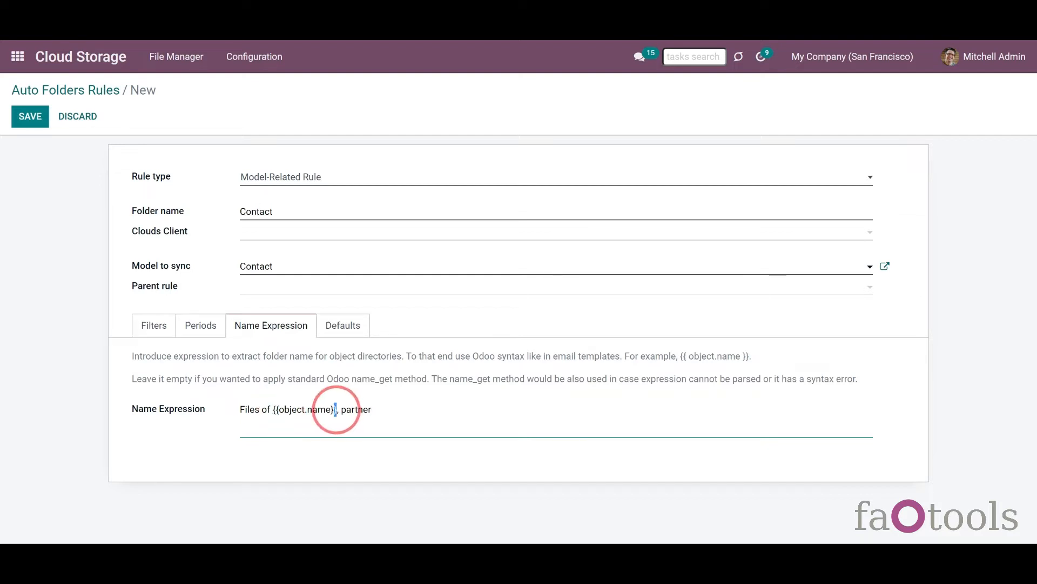
pyautogui.click(386, 469)
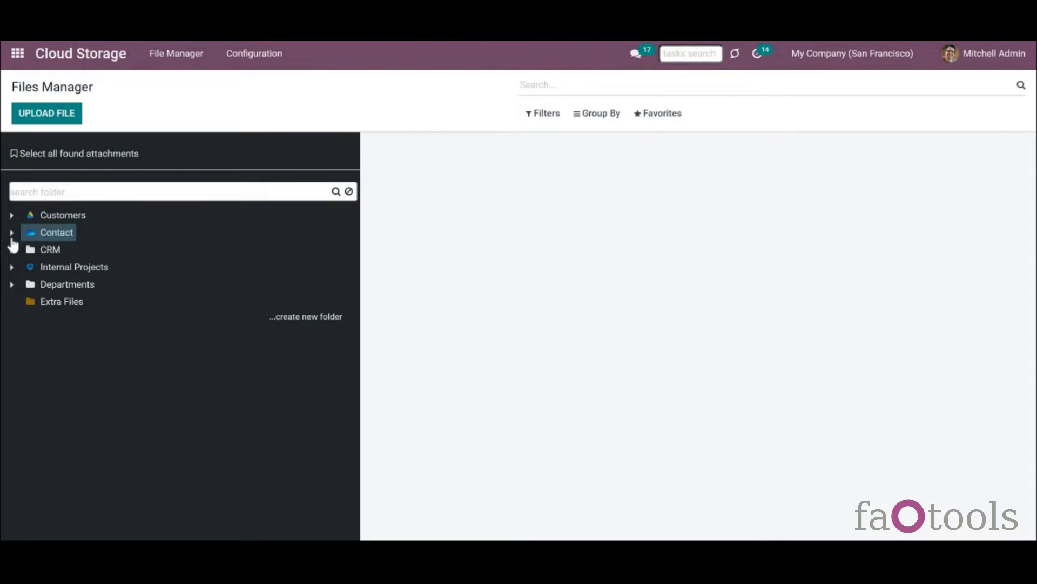
# - Expand the Contact folder in Files Manager, then show the rule's Defaults section
pyautogui.click(12, 236)
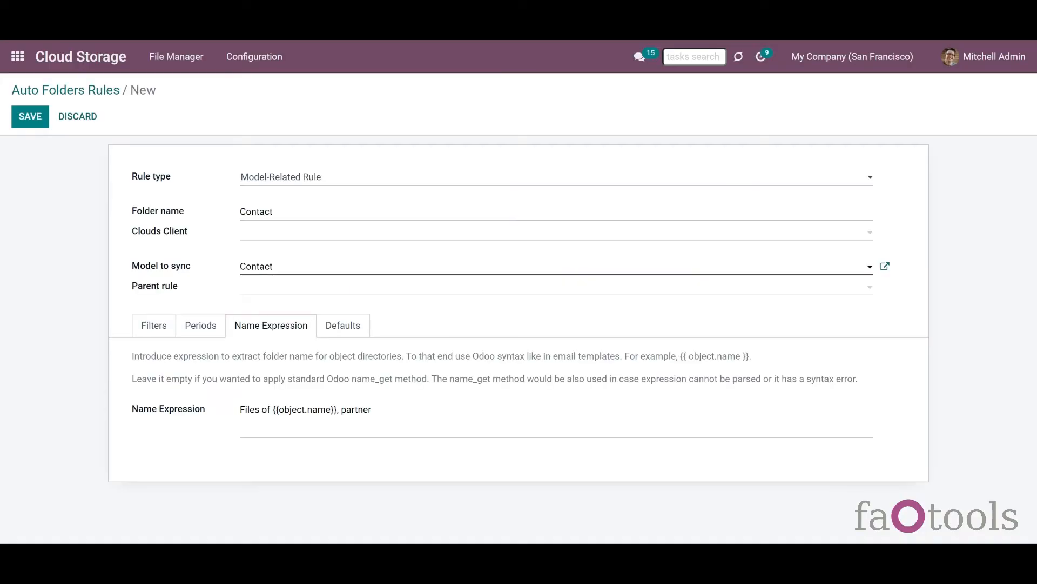
pyautogui.click(337, 324)
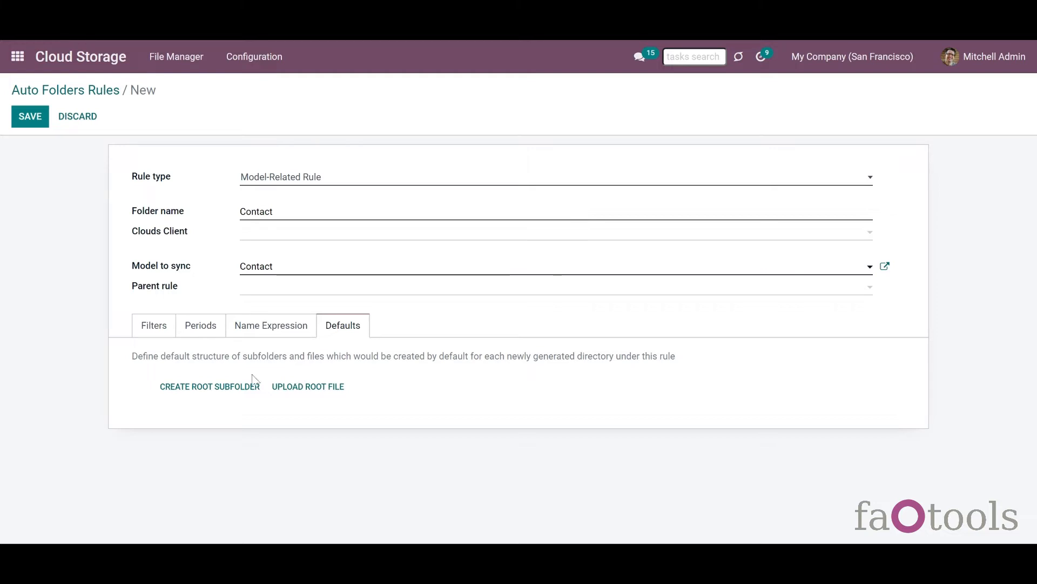
# - Add a default root subfolder named Documents to the Contact rule
pyautogui.click(214, 392)
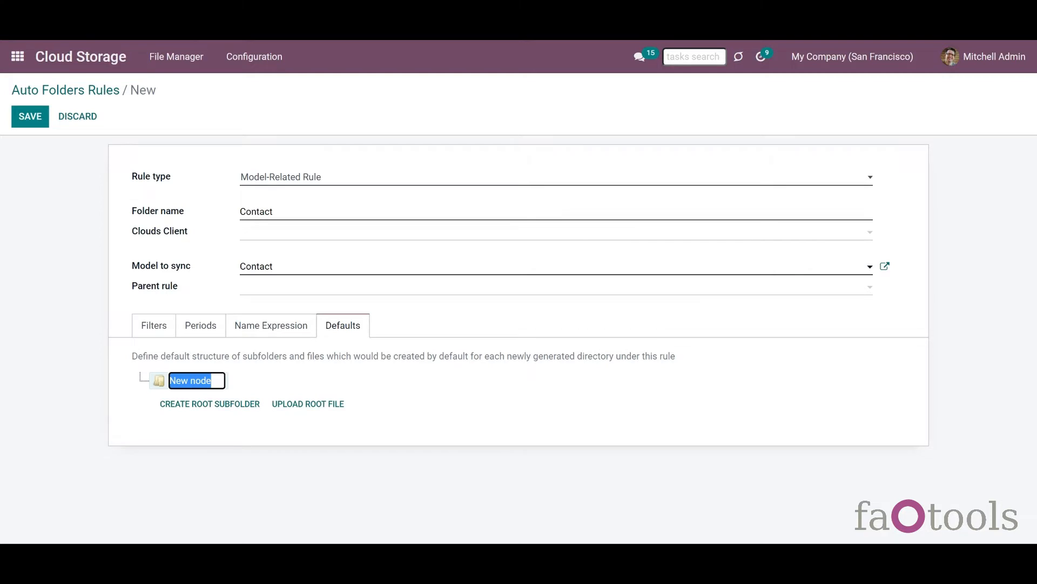
pyautogui.write('Do')
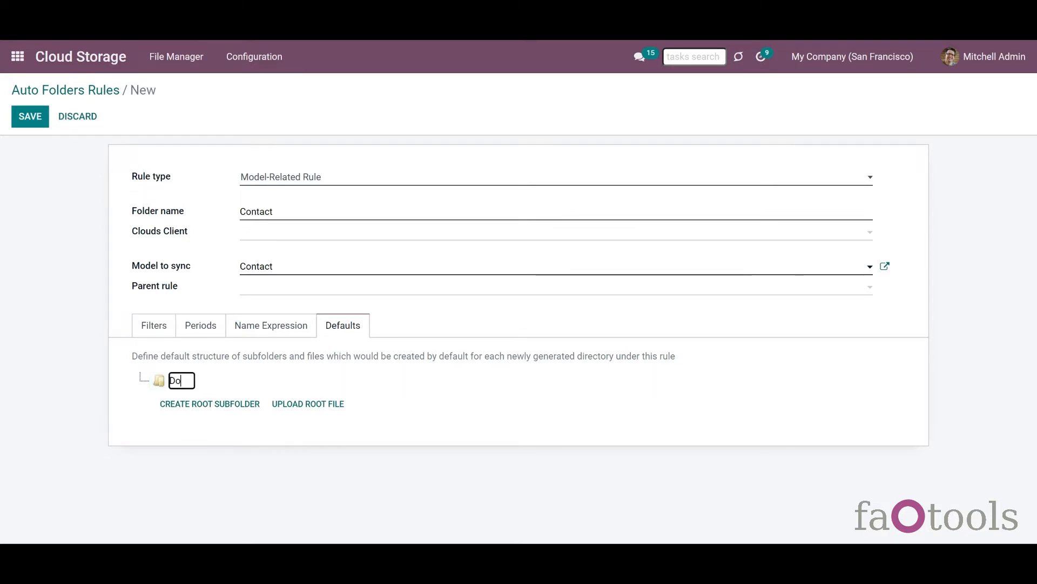
pyautogui.write('cuments')
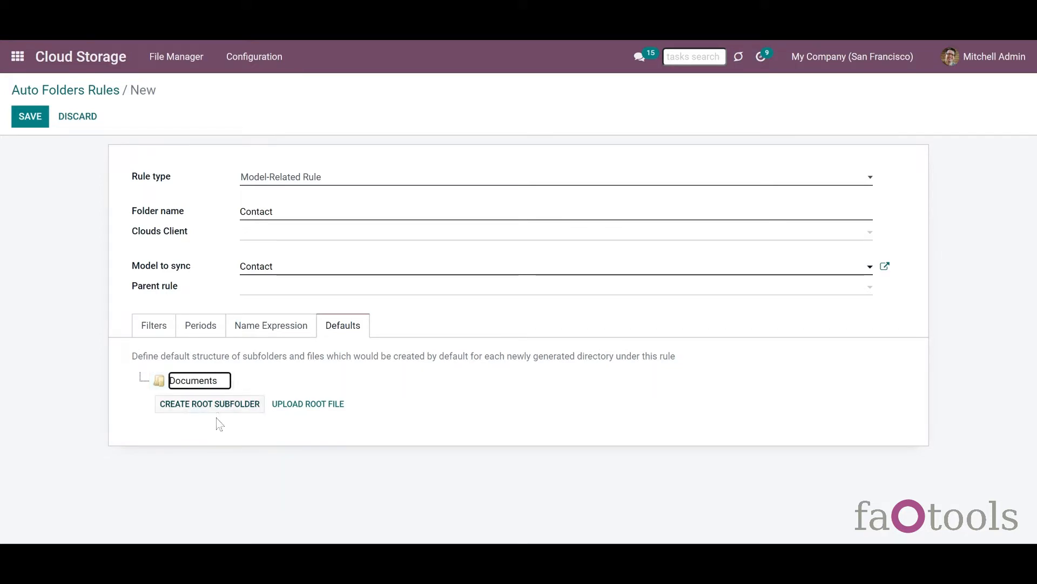
pyautogui.click(243, 383)
pyautogui.click(186, 381)
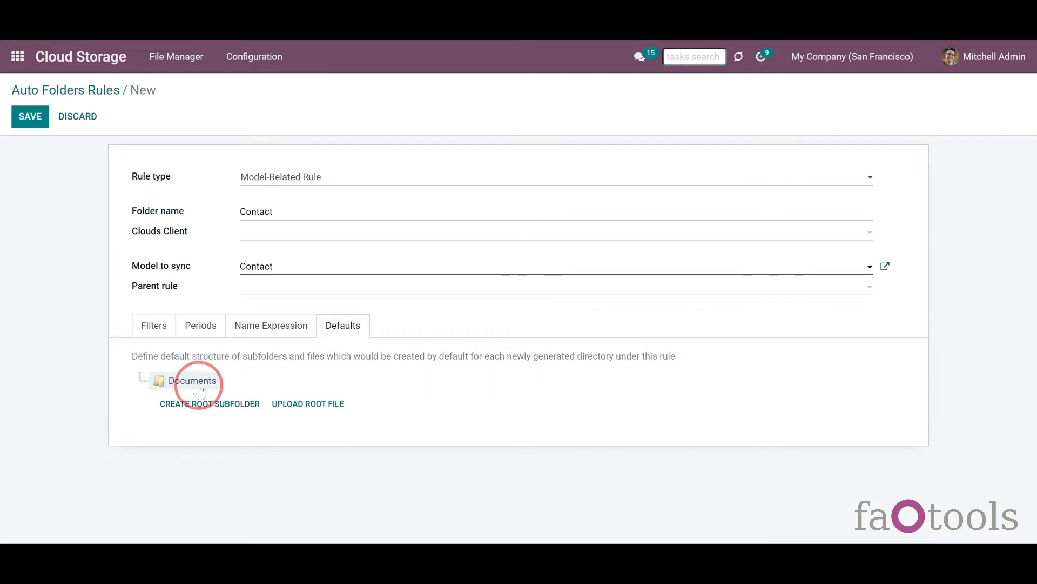
# - Add a default root file Terms.pdf with an attached file as its content
pyautogui.click(313, 406)
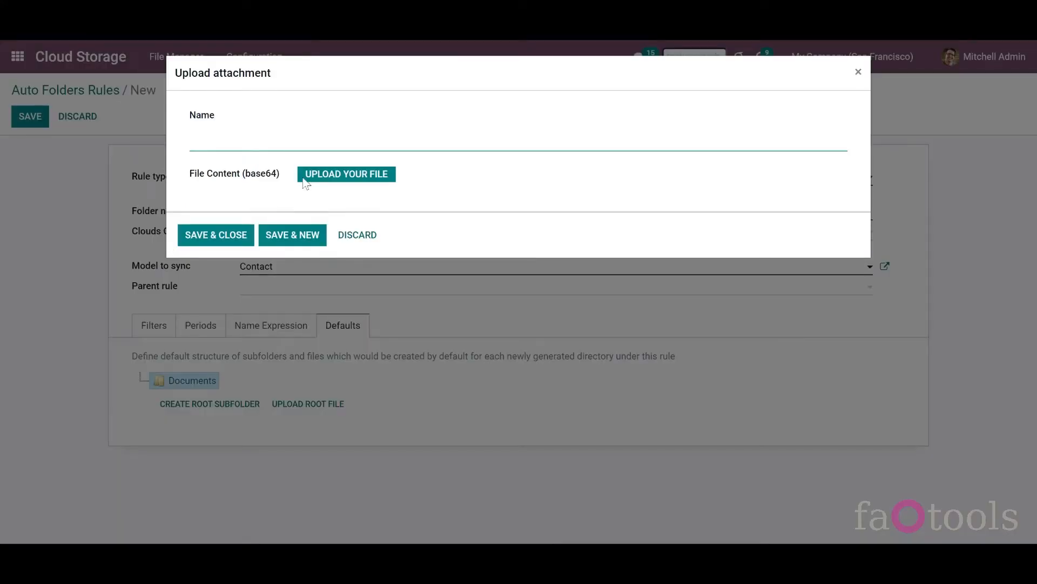
pyautogui.click(346, 174)
pyautogui.write('Terms')
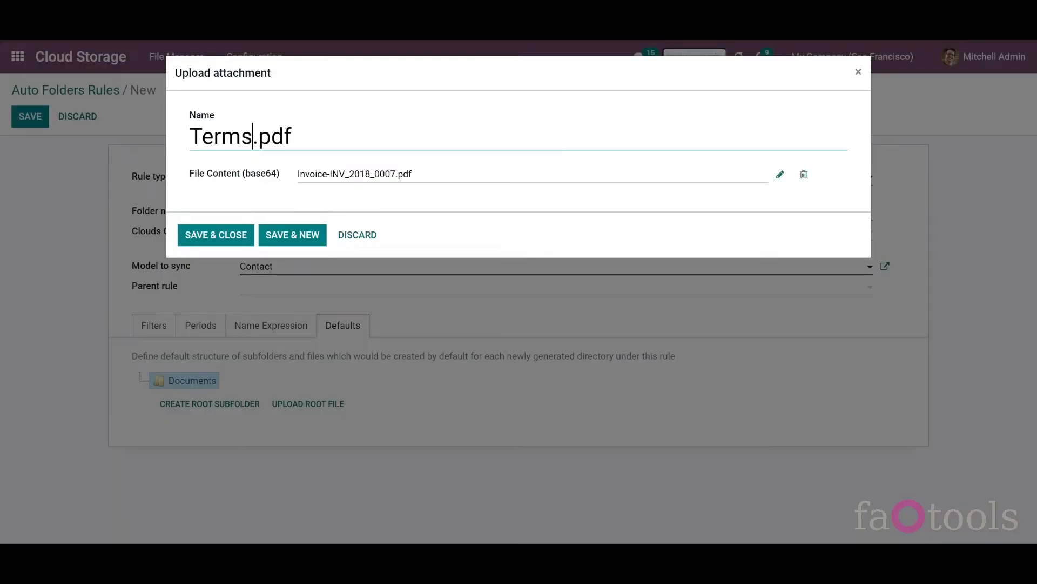
pyautogui.click(216, 236)
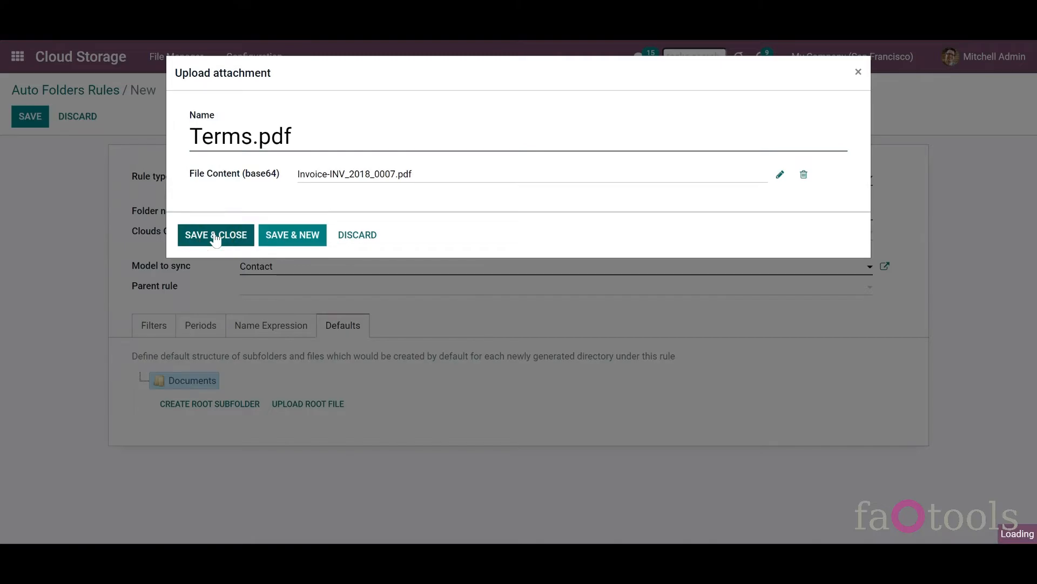
# - Add a New node root subfolder, move Documents inside it, and save the rule
pyautogui.click(210, 421)
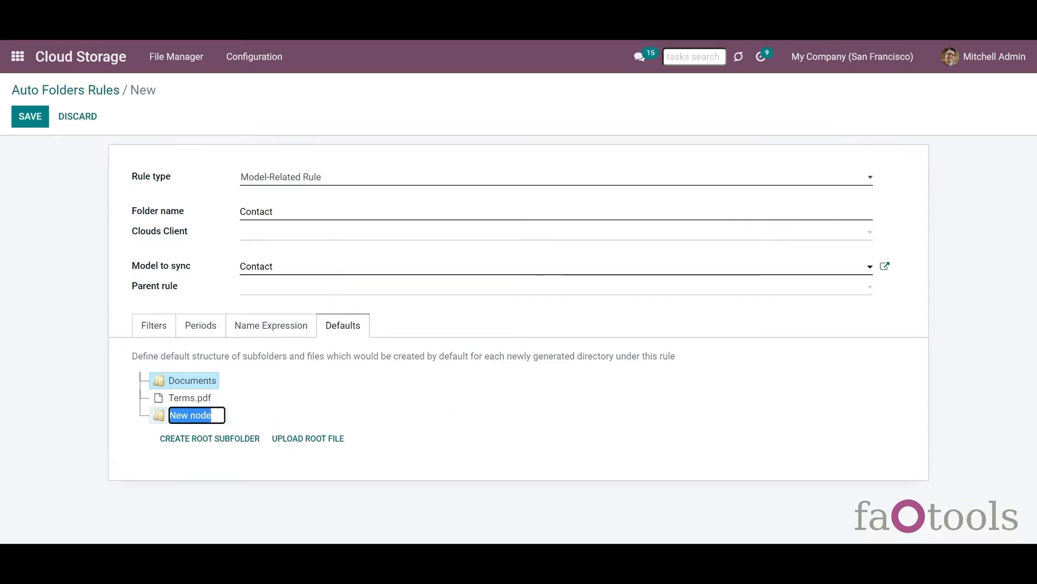
pyautogui.moveTo(195, 385); pyautogui.dragTo(178, 426)
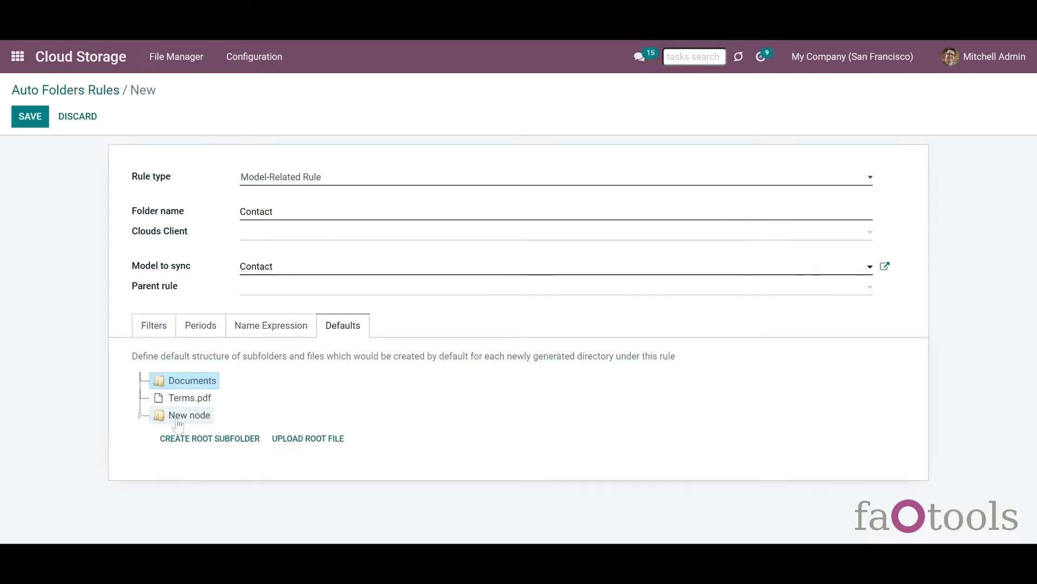
pyautogui.rightClick(199, 385)
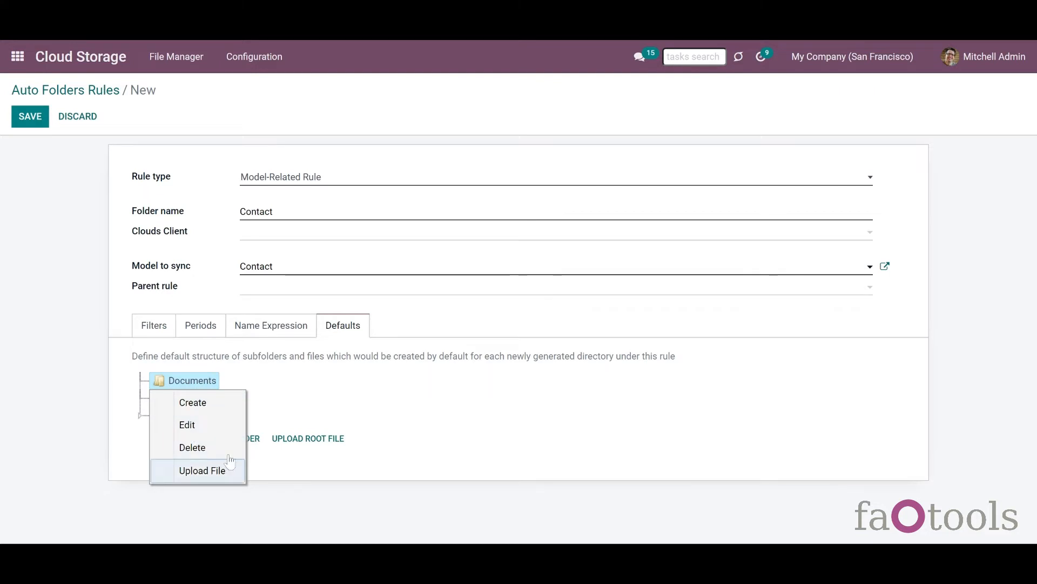
pyautogui.press('Escape')
pyautogui.click(30, 117)
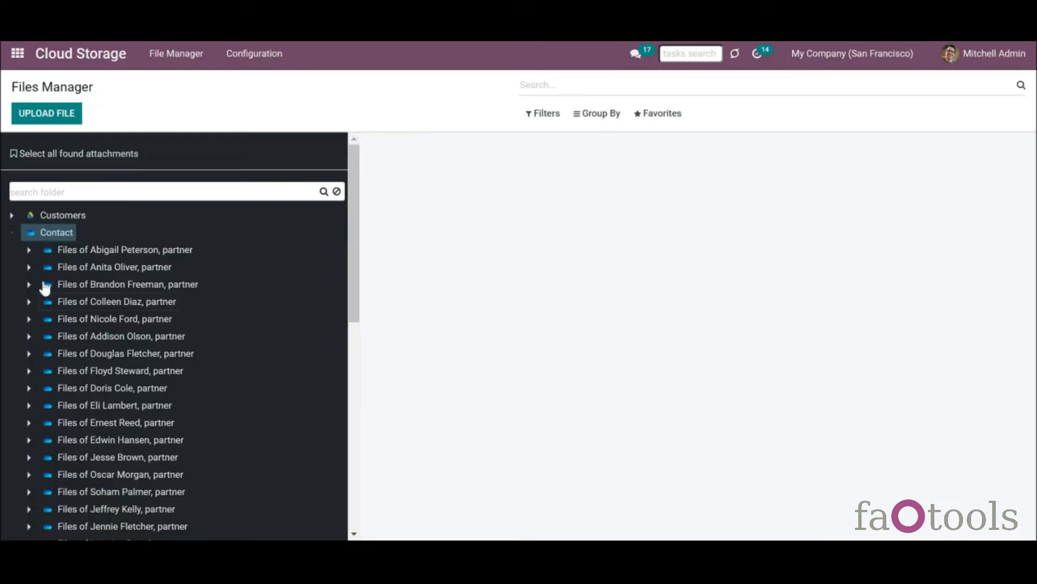
pyautogui.click(27, 251)
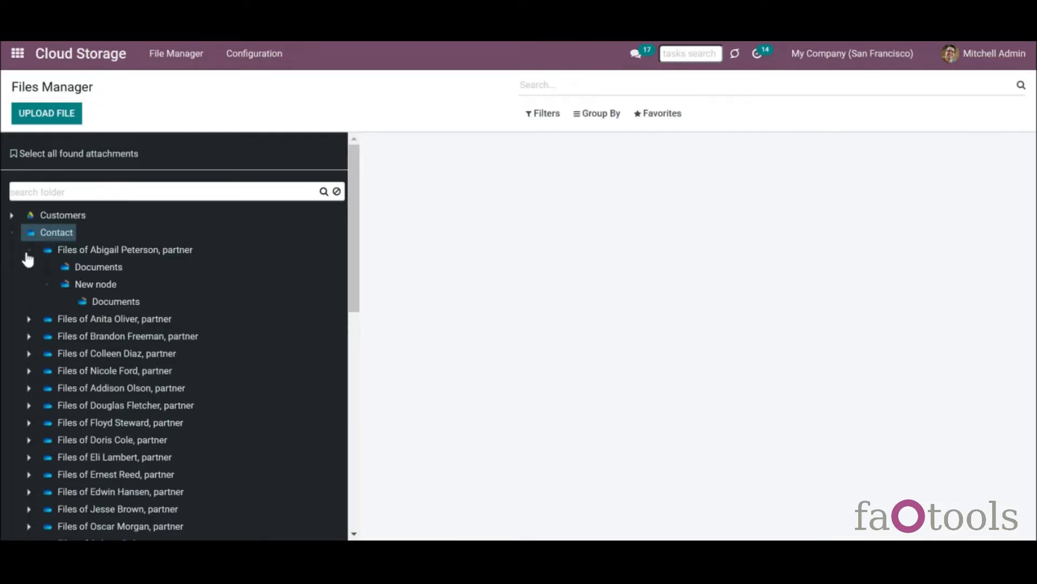
pyautogui.click(45, 287)
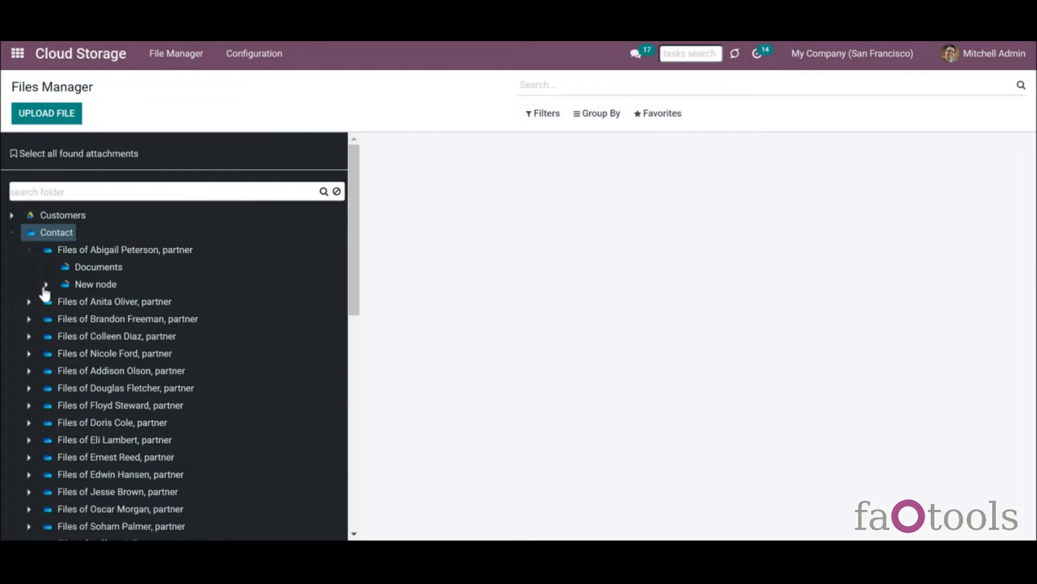
pyautogui.click(46, 285)
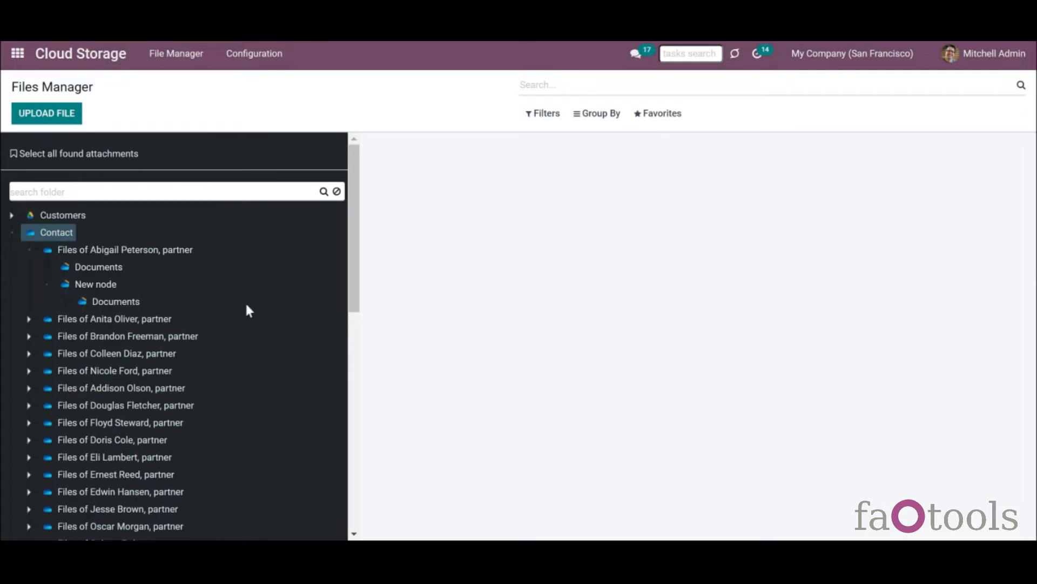
pyautogui.click(30, 319)
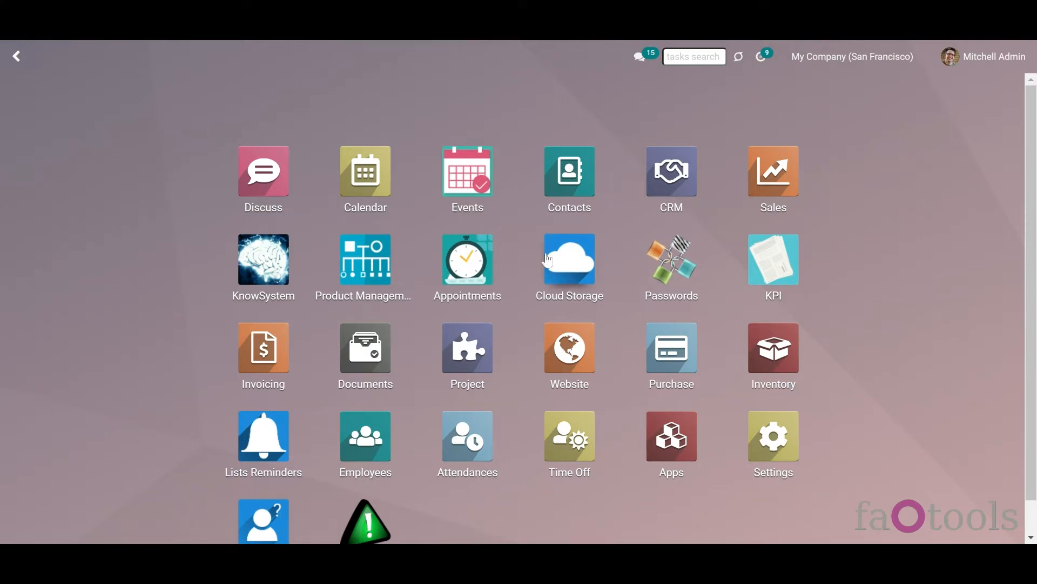
# - Open the Deco Addict contact in Contacts and show its attachments panel
pyautogui.click(562, 201)
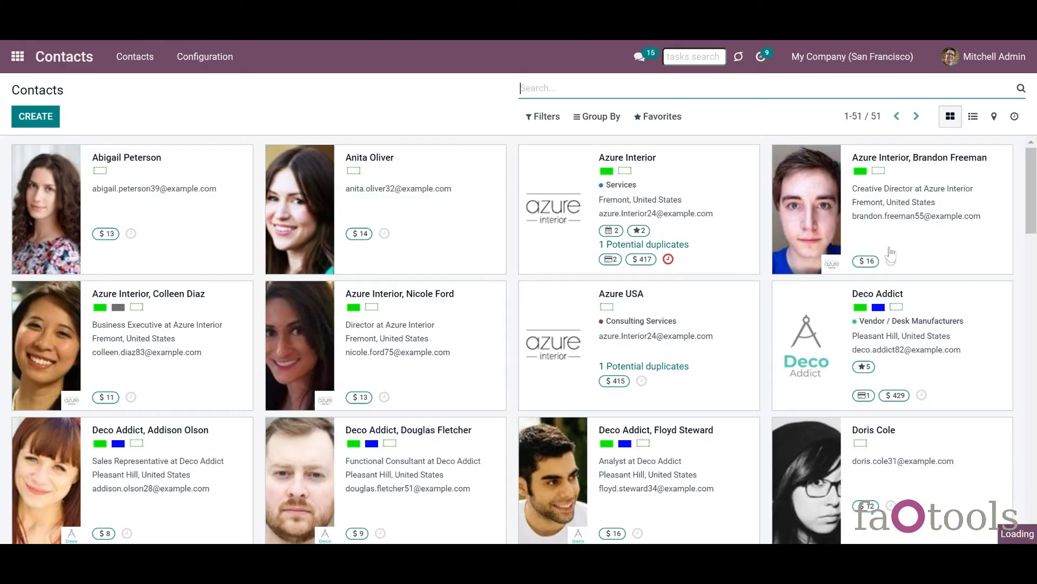
pyautogui.scroll(-1, 881, 259)
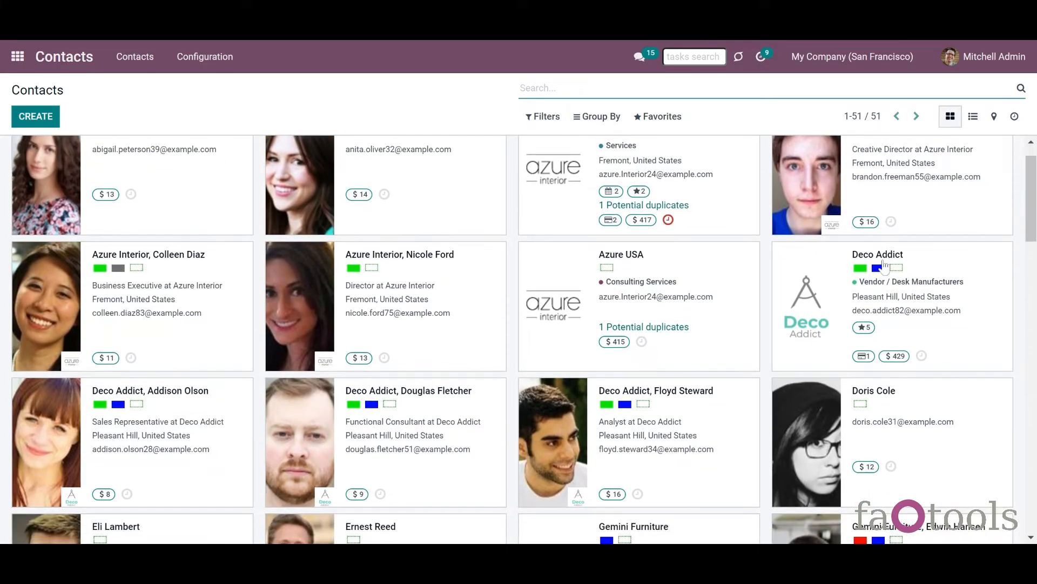
pyautogui.click(879, 258)
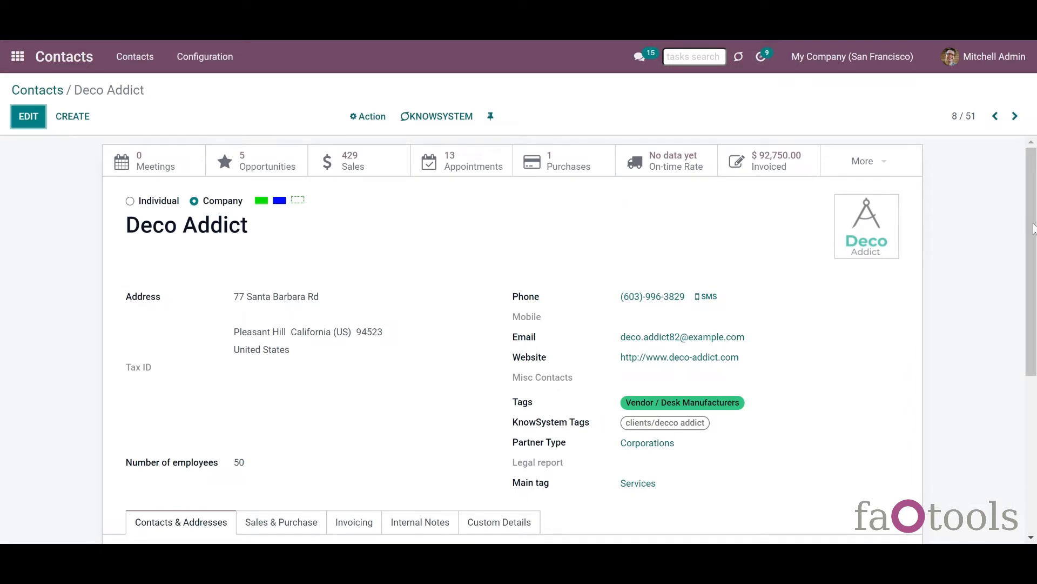
pyautogui.scroll(-5, 1020, 227)
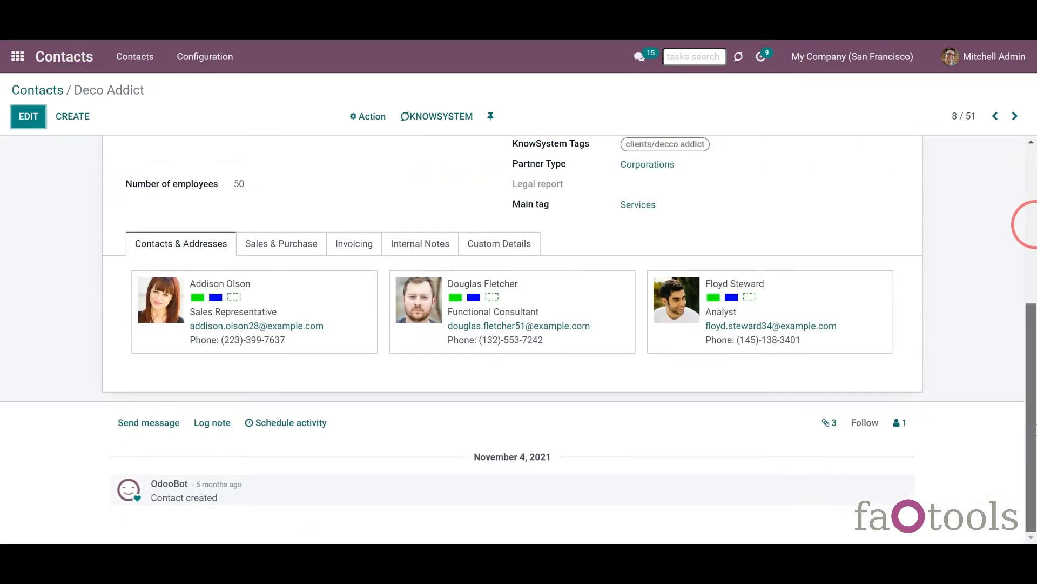
pyautogui.click(830, 424)
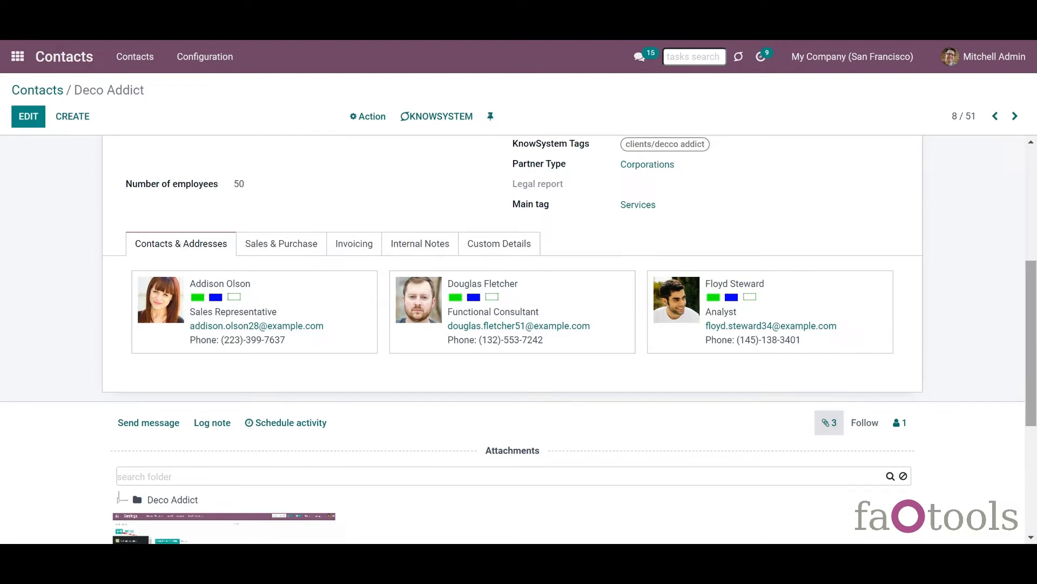
# - Expand Deco Addict's folder tree and show only the Invoices folder's attachments
pyautogui.scroll(-5, 1029, 313)
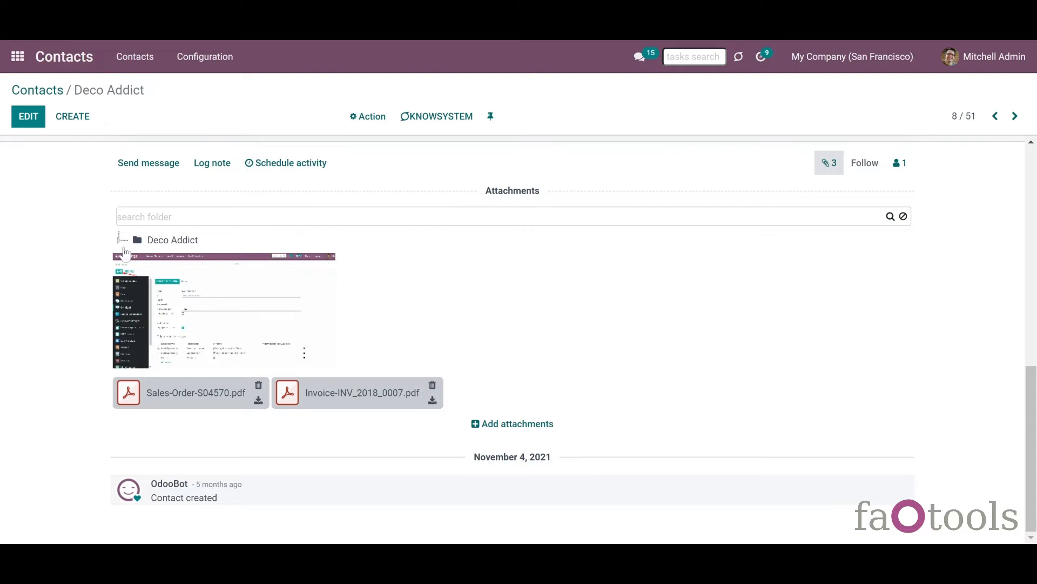
pyautogui.click(119, 241)
pyautogui.click(136, 257)
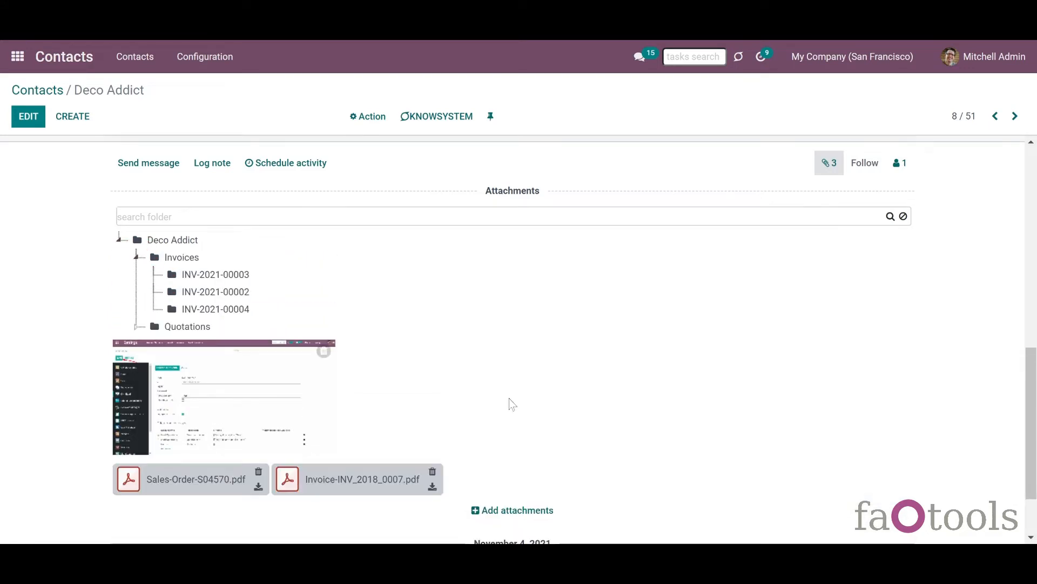
pyautogui.moveTo(1036, 422); pyautogui.dragTo(1036, 446)
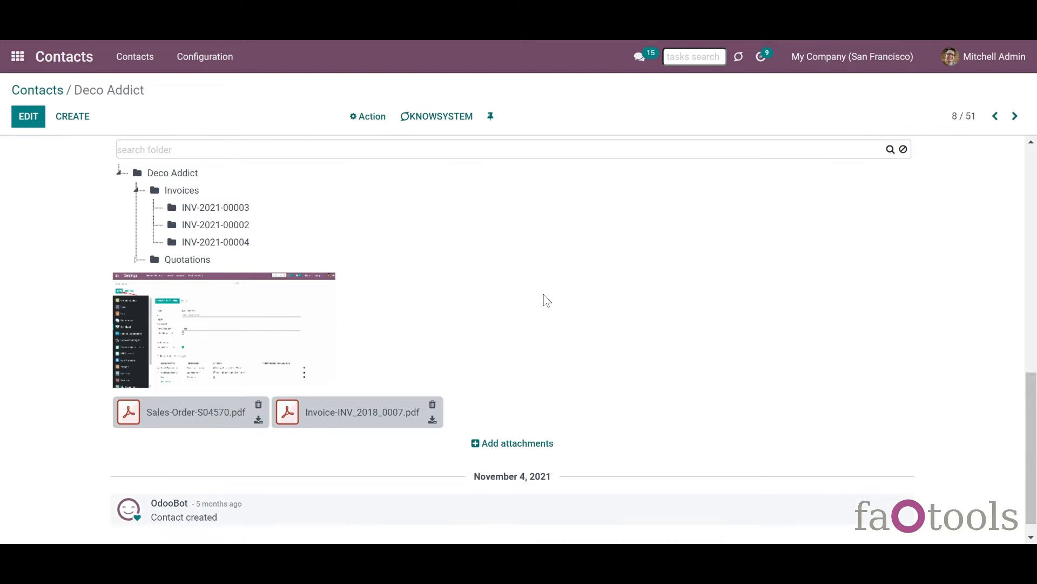
pyautogui.click(134, 260)
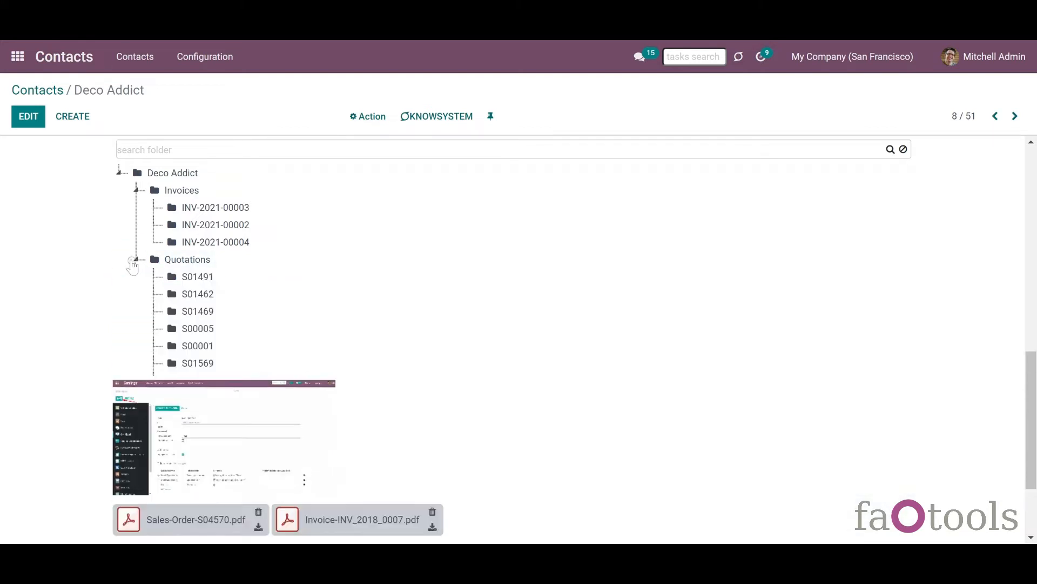
pyautogui.click(135, 261)
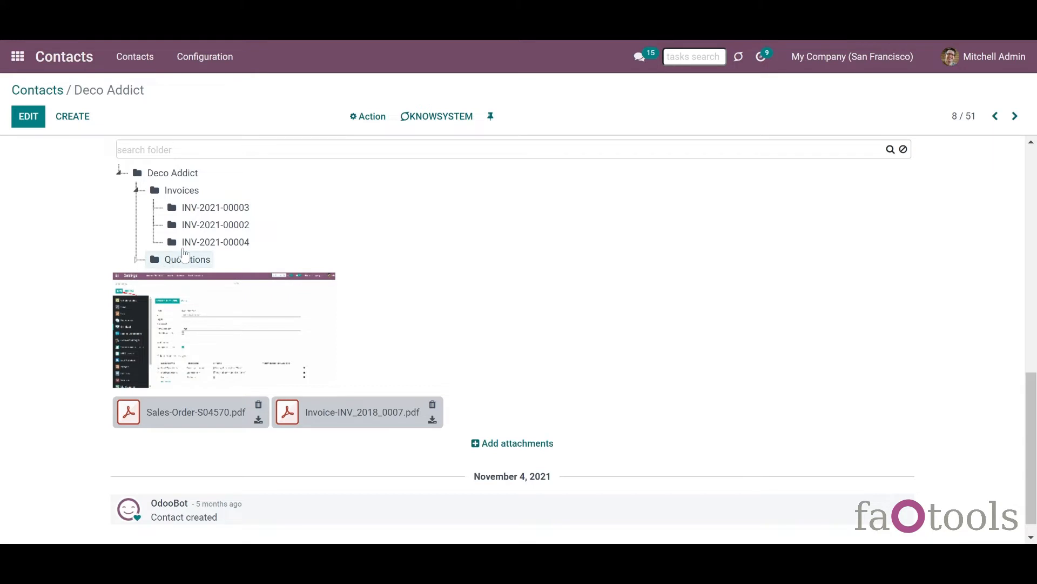
pyautogui.click(176, 193)
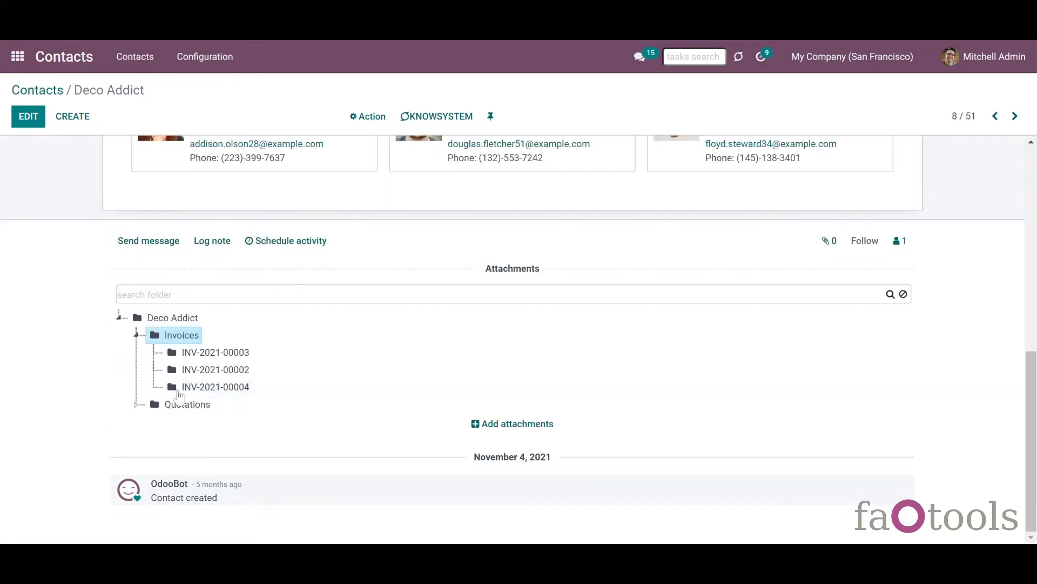
# - Search Deco Addict's folders for 's', clear the search, then expand the folder tree
pyautogui.click(186, 318)
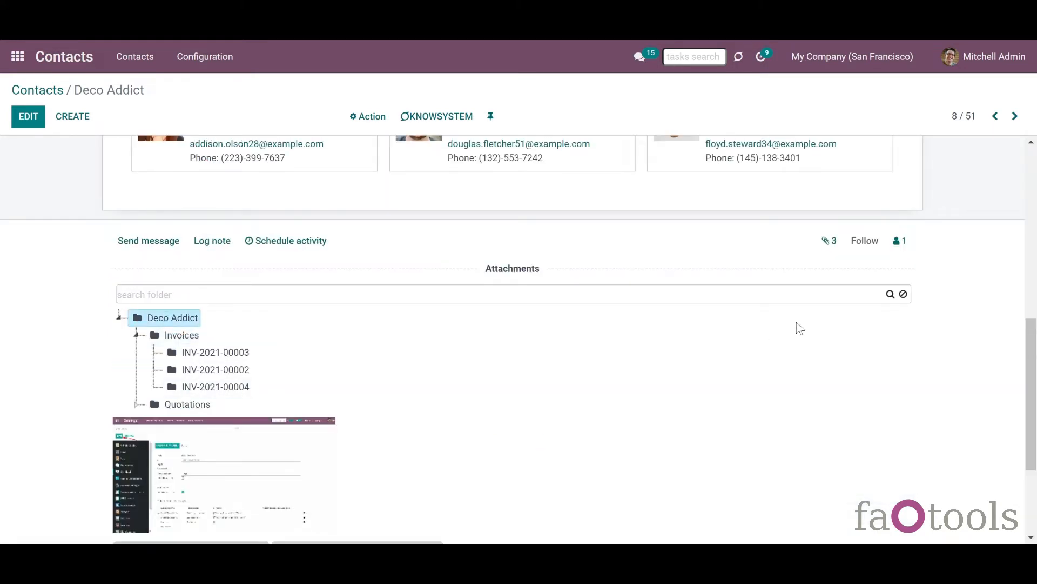
pyautogui.moveTo(1036, 348)
pyautogui.mouseDown()
pyautogui.moveTo(1036, 390)
pyautogui.moveTo(1030, 350)
pyautogui.mouseUp()
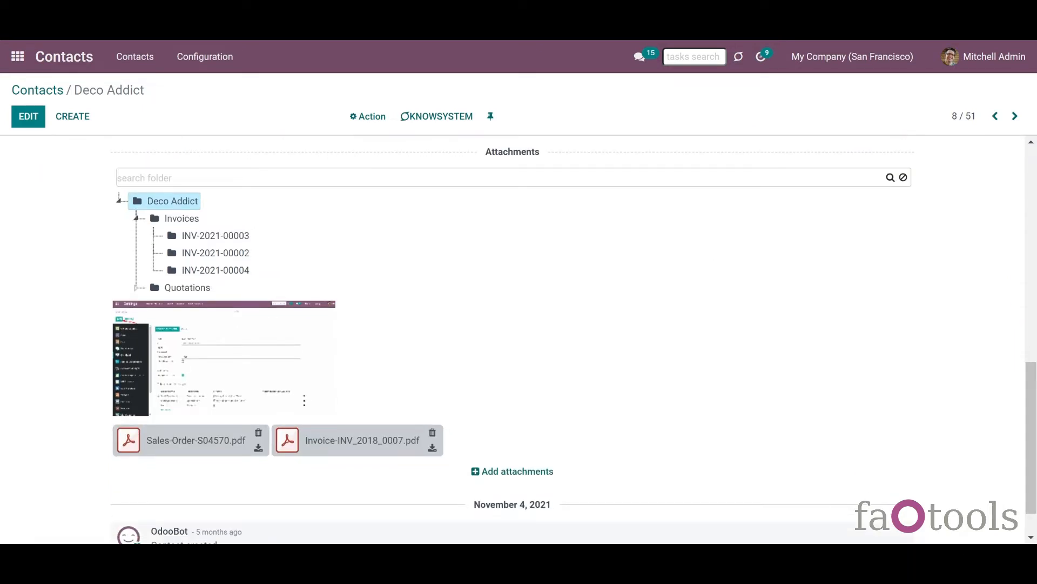
pyautogui.click(572, 178)
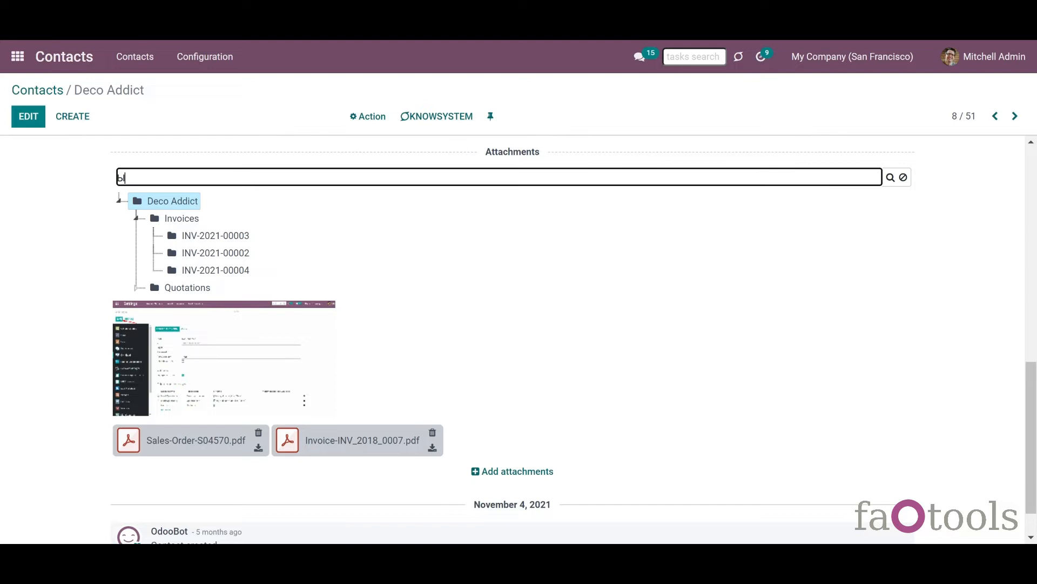
pyautogui.write('s')
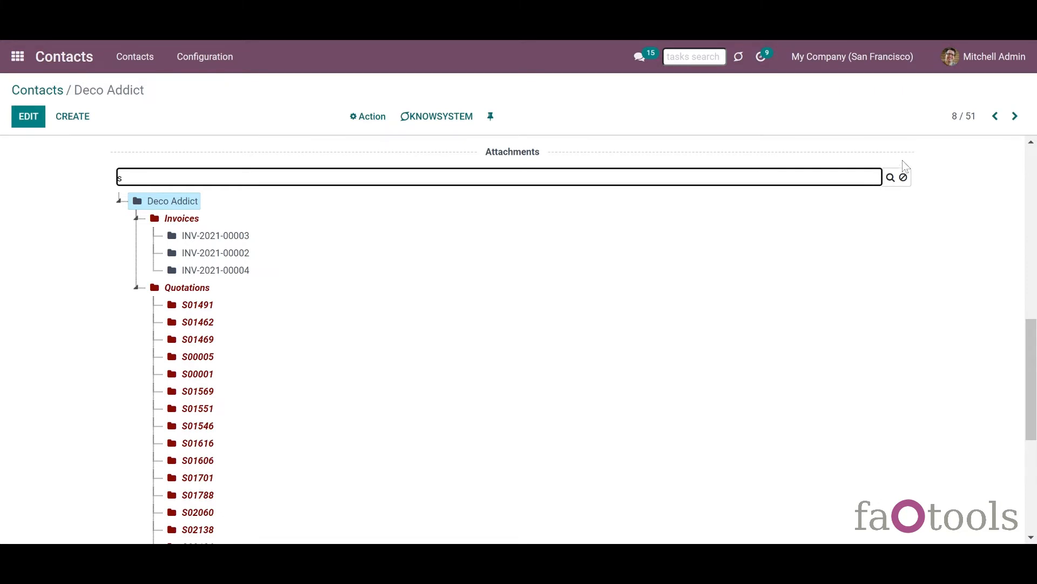
pyautogui.click(904, 177)
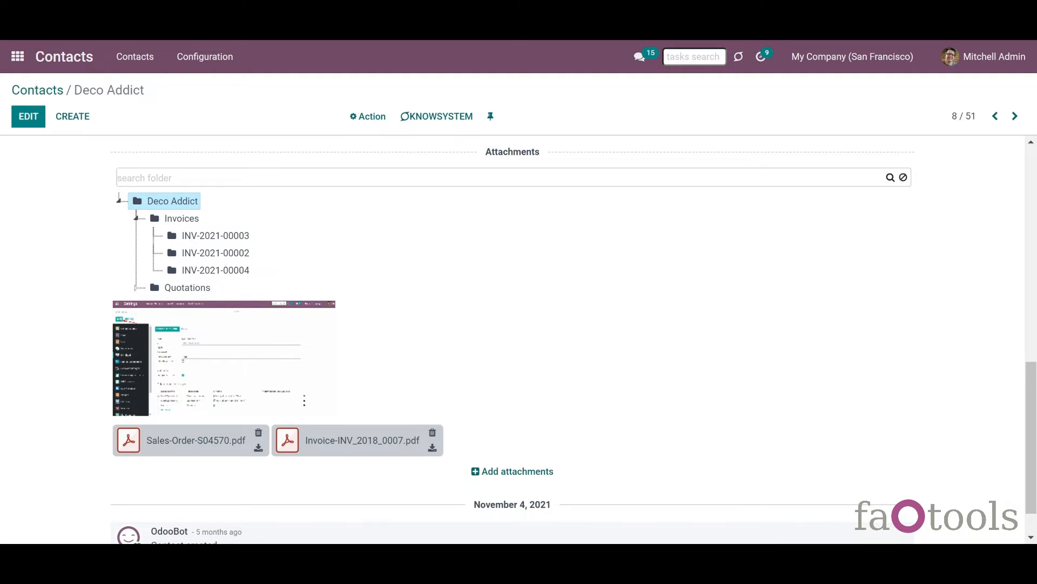
pyautogui.click(117, 404)
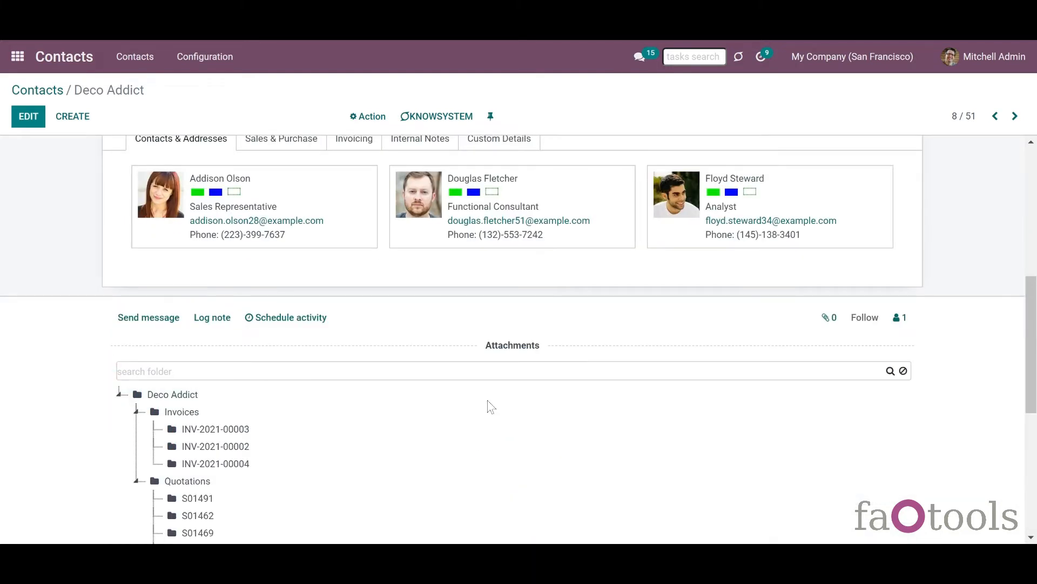
# - Check options for the INV-2021-00004 and New Folder folders, then show INV-2021-00003's attachments
pyautogui.moveTo(1034, 354); pyautogui.dragTo(1034, 429)
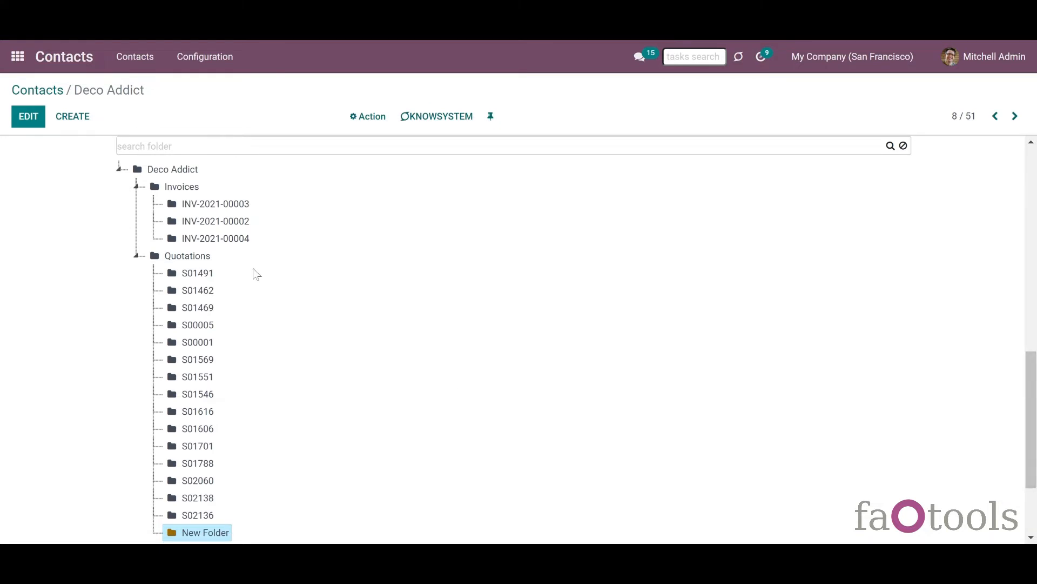
pyautogui.rightClick(221, 246)
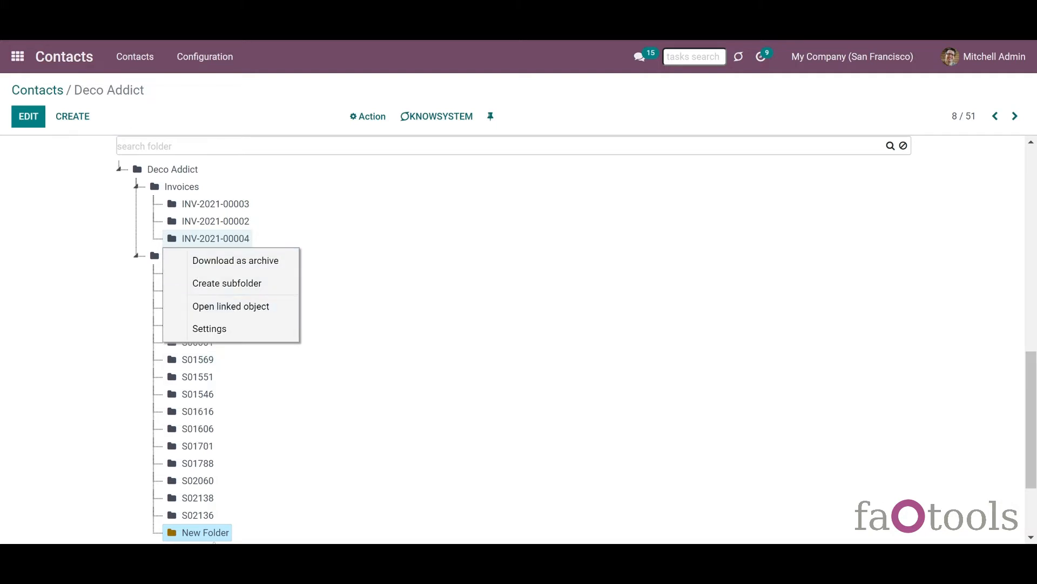
pyautogui.rightClick(216, 540)
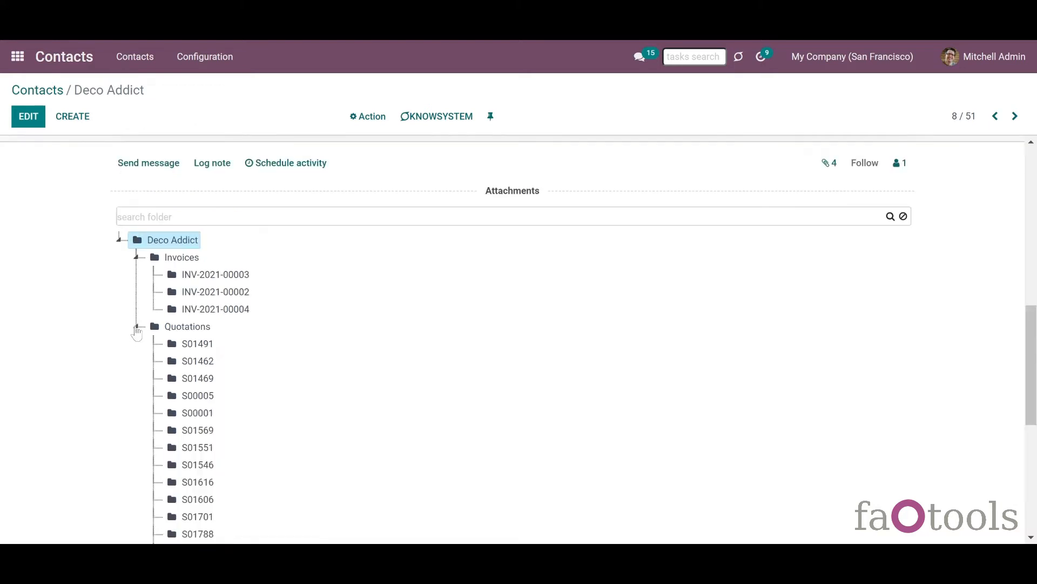
pyautogui.click(136, 327)
pyautogui.click(173, 274)
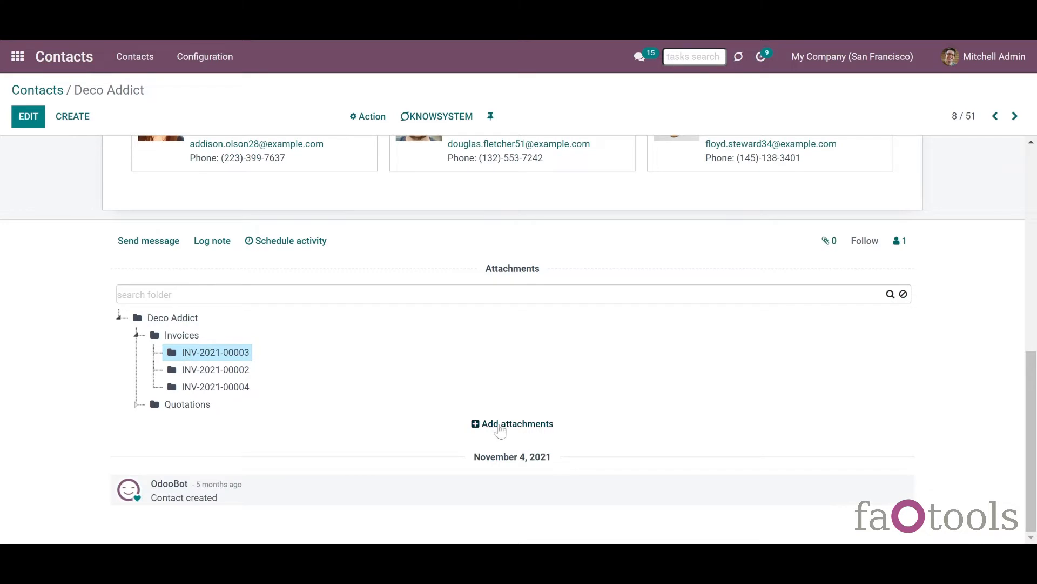
# - Drag Invoice-INV_2018_0007.pdf into the attachments drop zone from the INV-2021-00002 folder
pyautogui.click(499, 428)
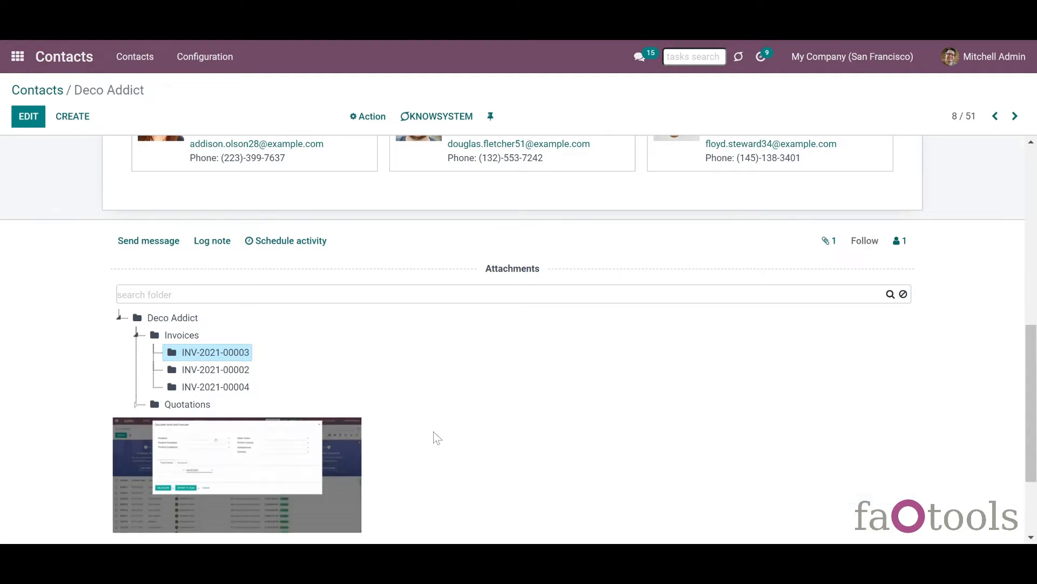
pyautogui.scroll(-3, 496, 532)
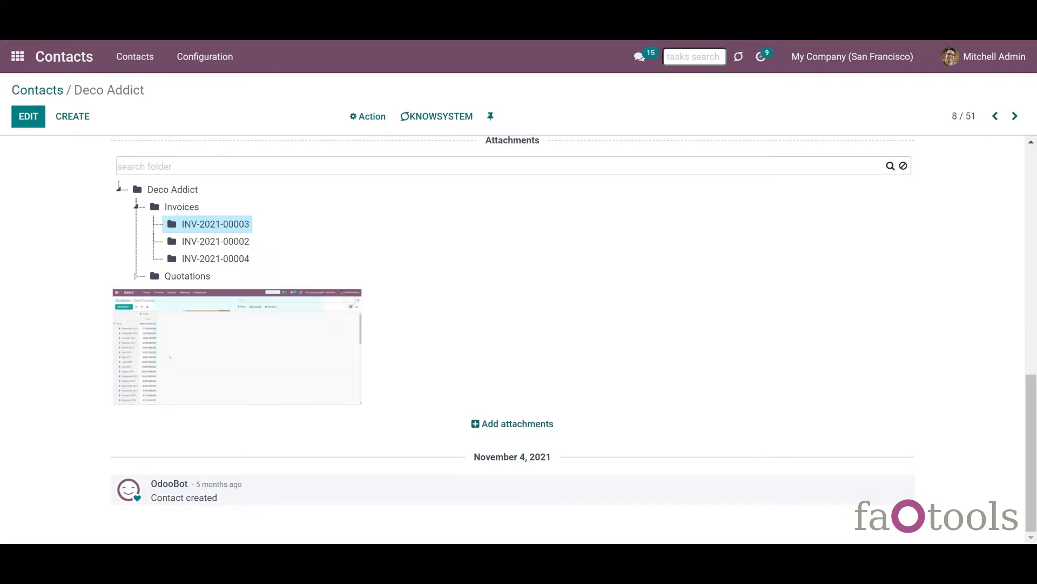
pyautogui.click(189, 246)
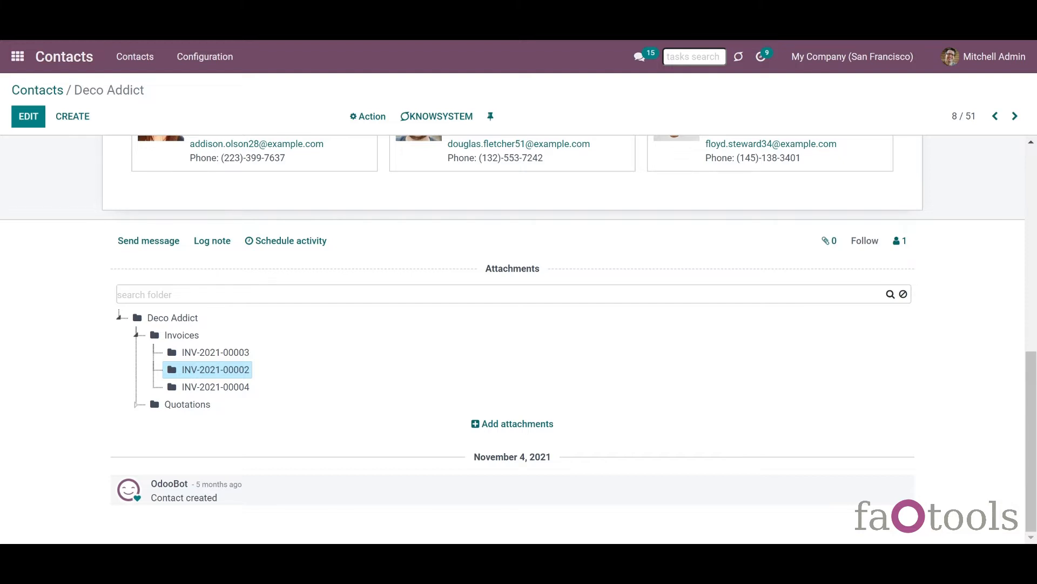
pyautogui.moveTo(512, 535); pyautogui.dragTo(512, 342)
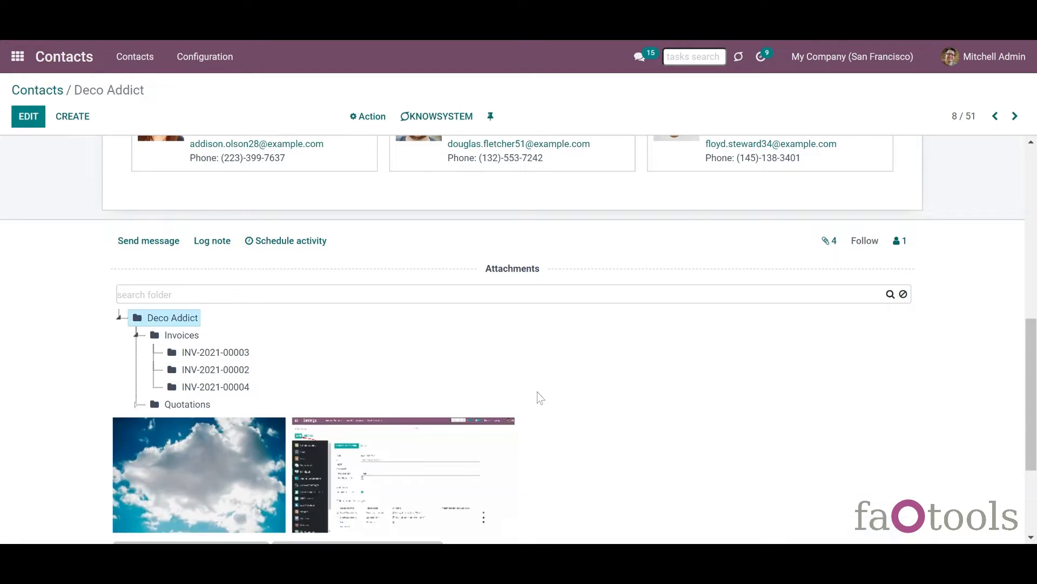
# - Preview the cloud photo full size, then delete it from Deco Addict's attachments
pyautogui.moveTo(1033, 330); pyautogui.dragTo(1033, 406)
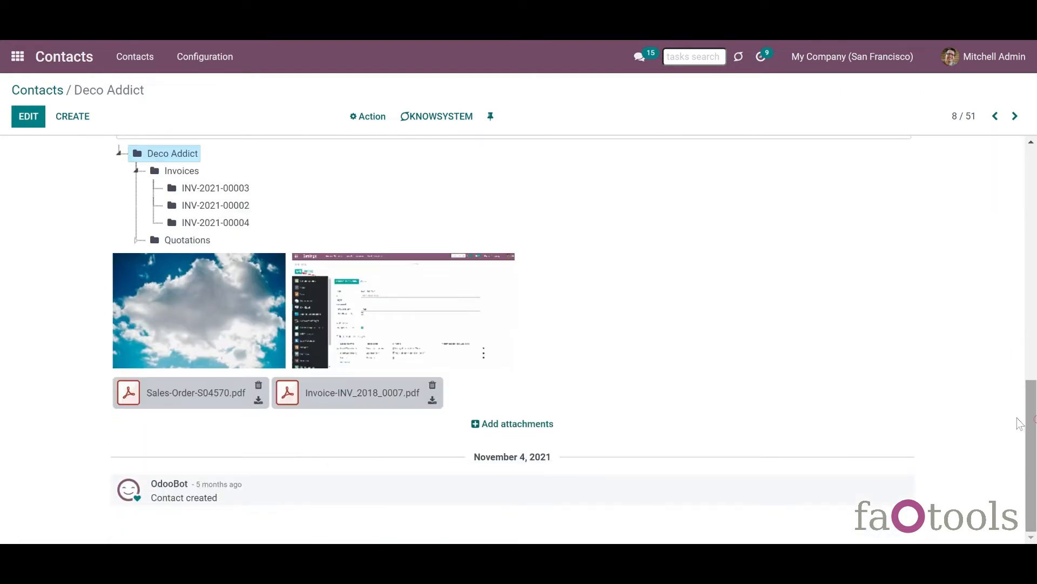
pyautogui.moveTo(259, 296)
pyautogui.moveTo(447, 281)
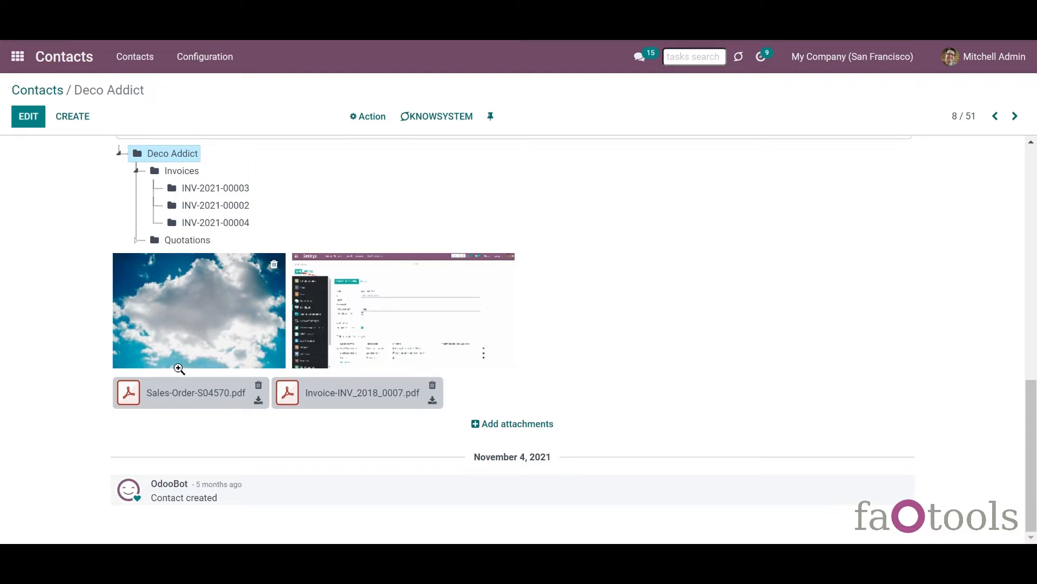
pyautogui.click(183, 331)
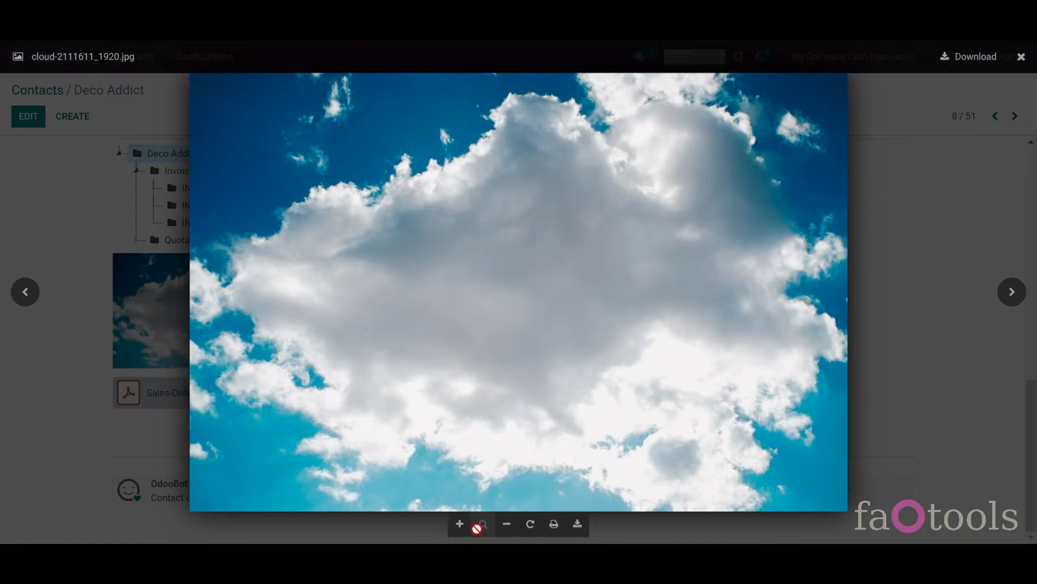
pyautogui.click(507, 524)
pyautogui.click(959, 207)
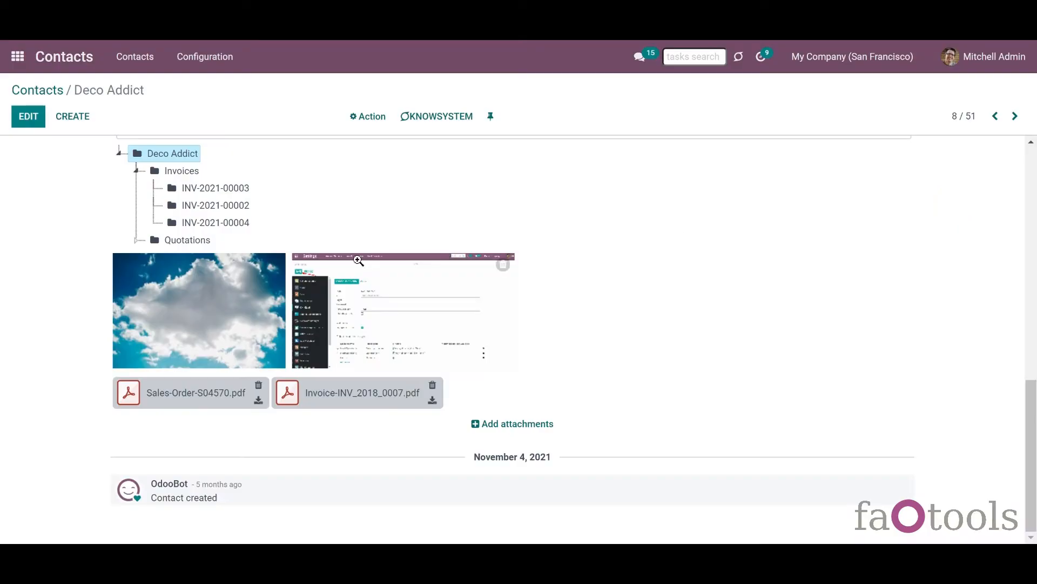
pyautogui.click(274, 272)
pyautogui.click(308, 158)
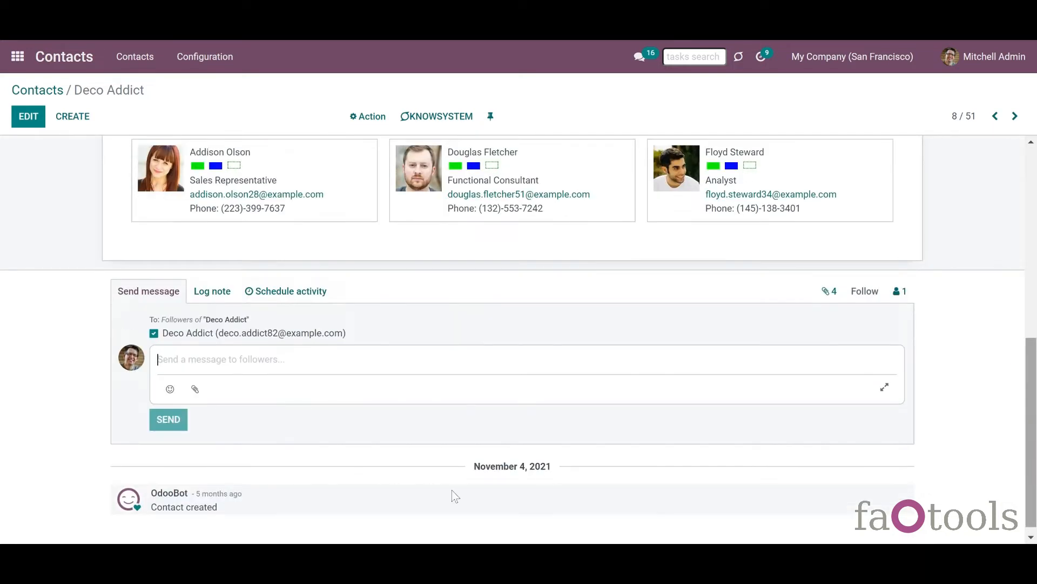
# - Send followers a message with the Sorry Netsuite billboard image, view it, then open Cloud Storage
pyautogui.click(198, 390)
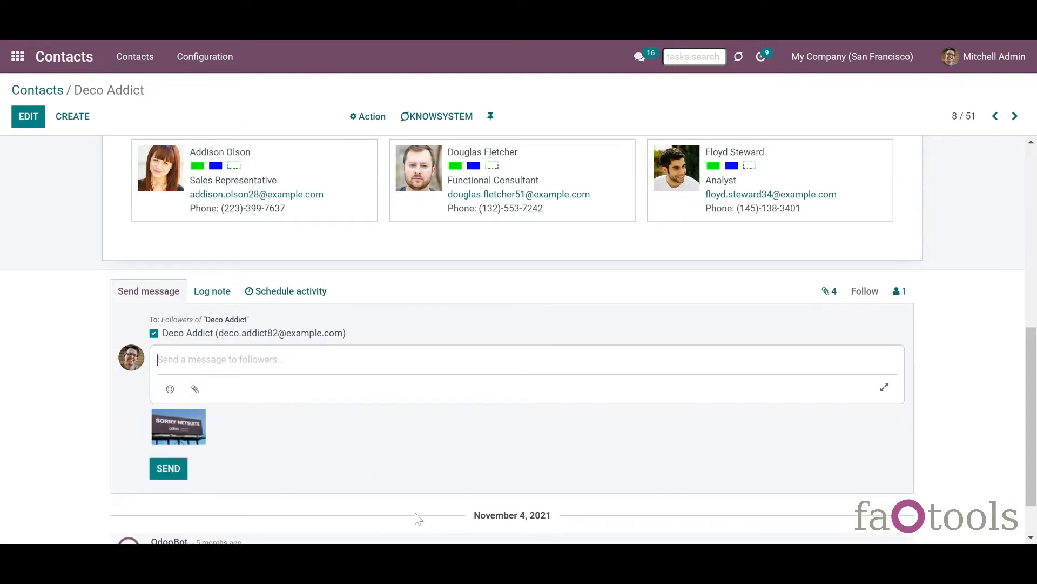
pyautogui.click(167, 470)
pyautogui.moveTo(1033, 349); pyautogui.dragTo(1033, 413)
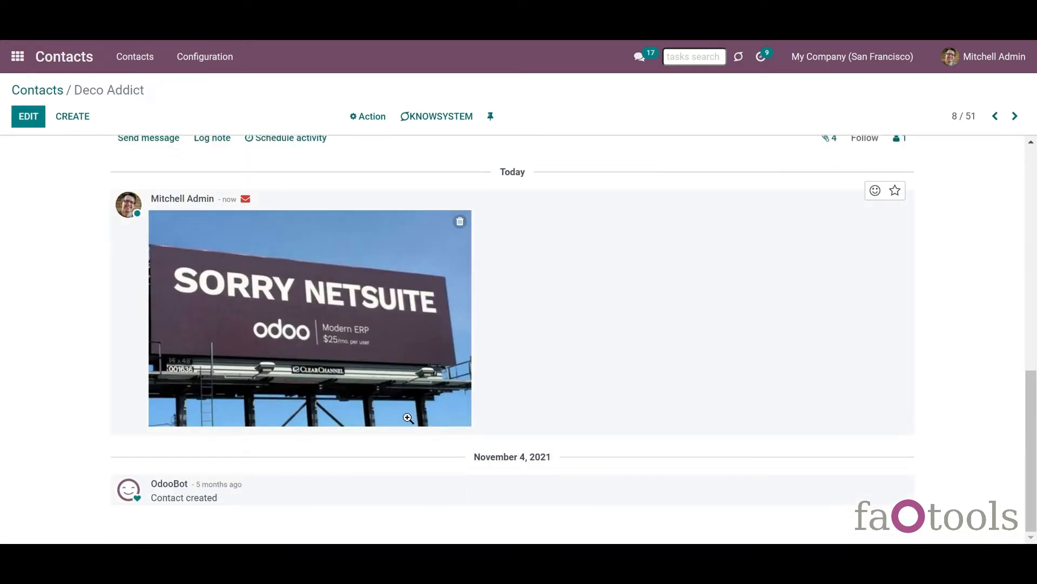
pyautogui.click(371, 346)
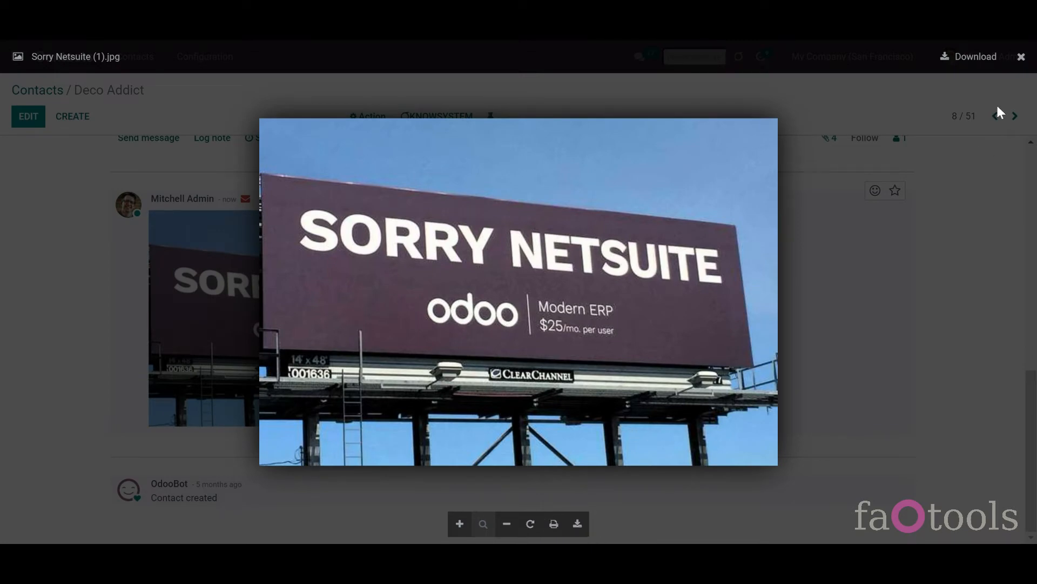
pyautogui.click(1020, 58)
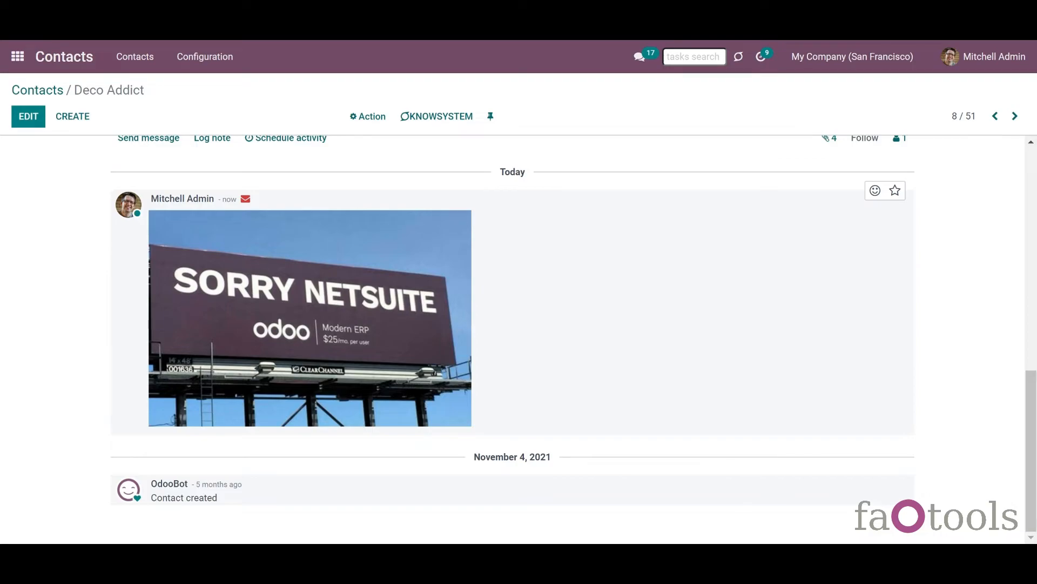
pyautogui.click(18, 56)
pyautogui.click(559, 278)
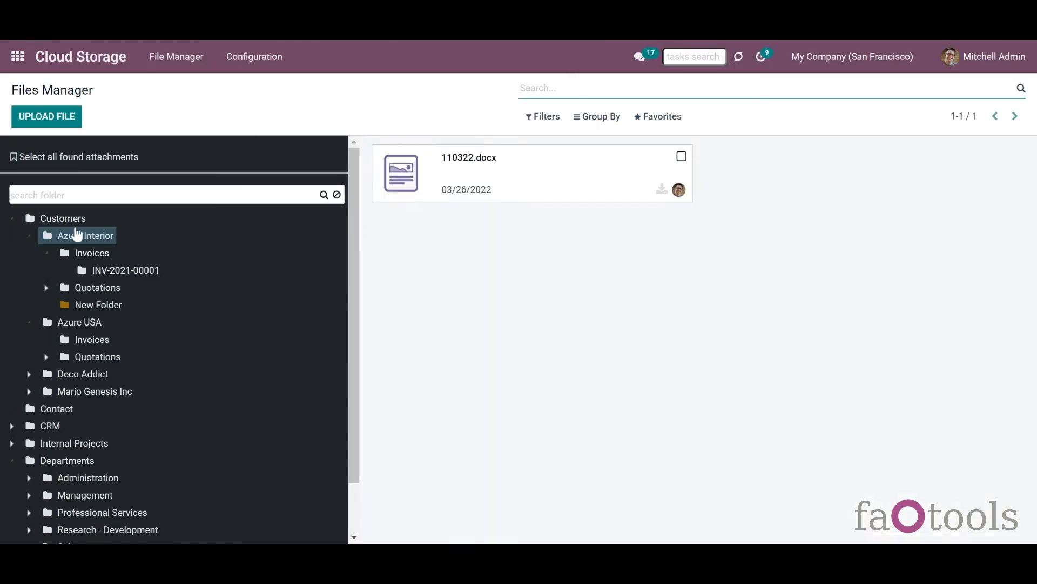
# - Show the four files synced into the Customers folder, then go back to the Odoo apps menu
pyautogui.click(61, 222)
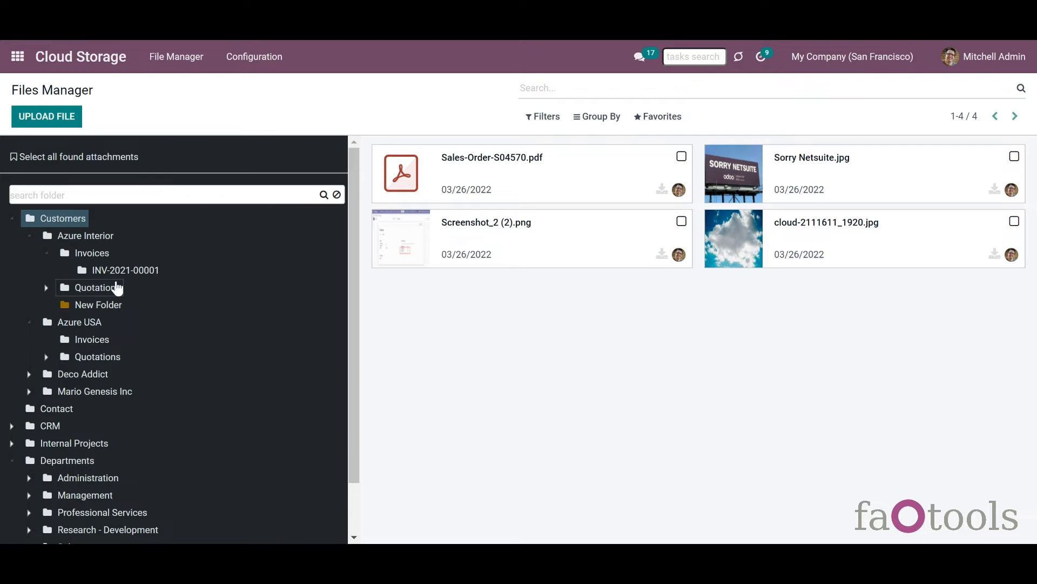
pyautogui.click(22, 62)
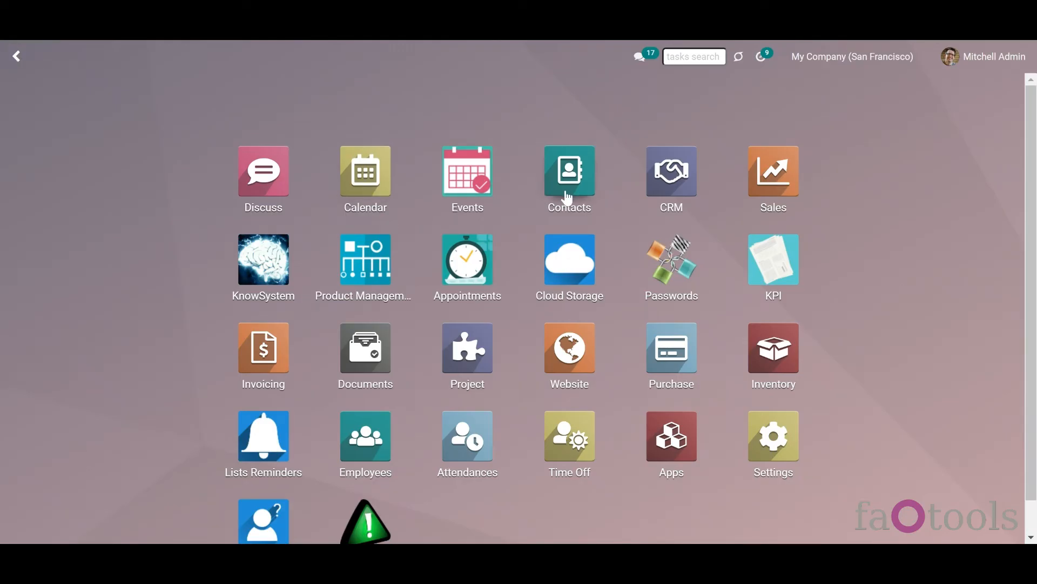
# - Open the Deco Addict contact and show its five attachments organised in folders
pyautogui.click(567, 198)
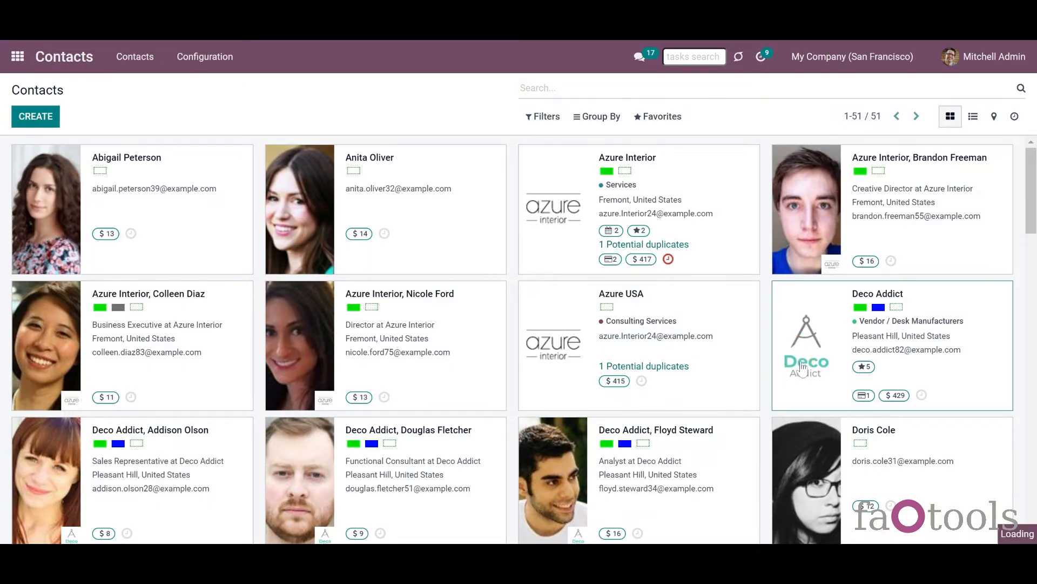
pyautogui.moveTo(1032, 305); pyautogui.dragTo(1034, 484)
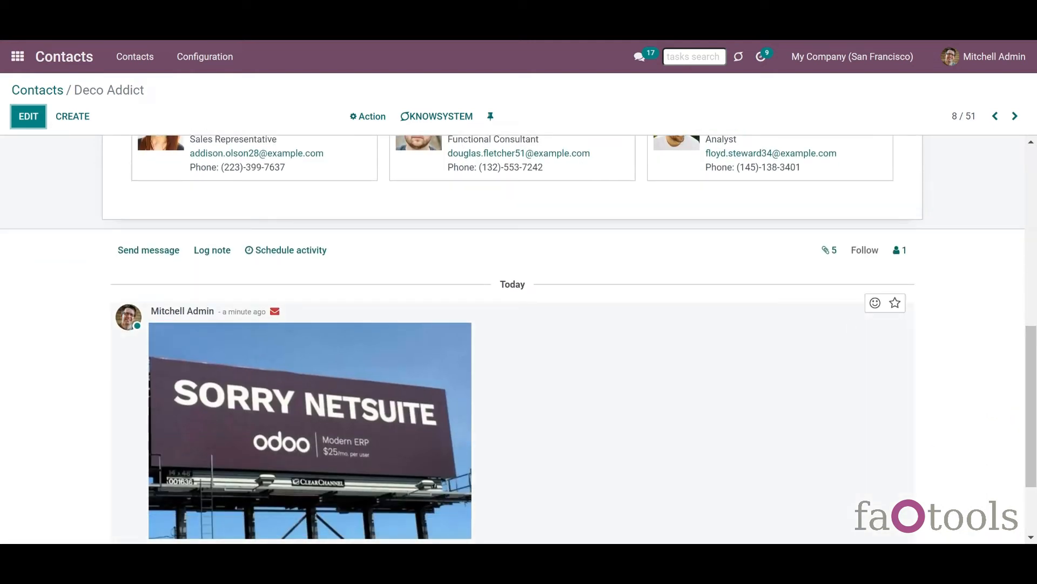
pyautogui.click(831, 253)
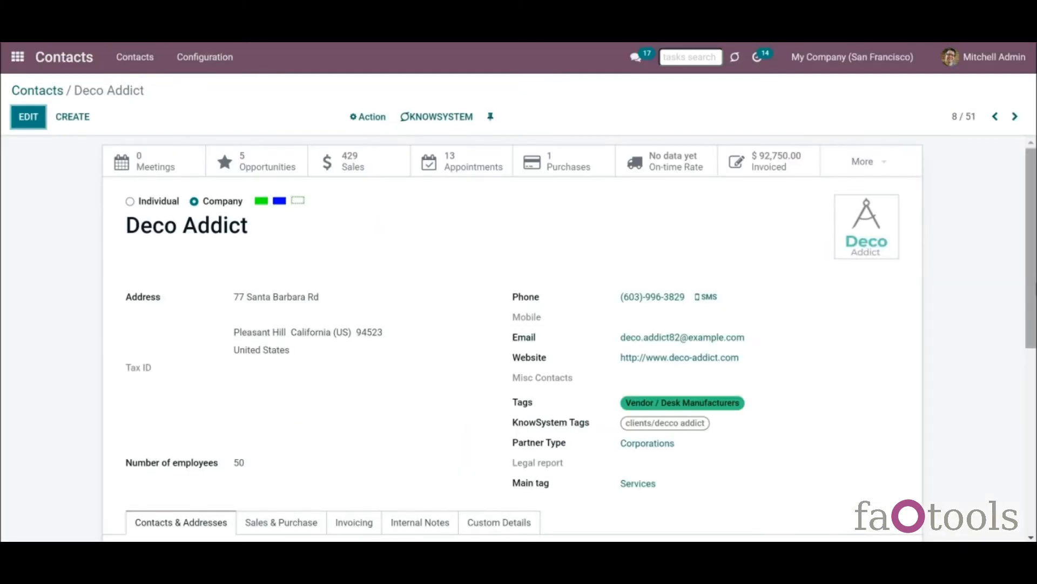
pyautogui.click(1028, 279)
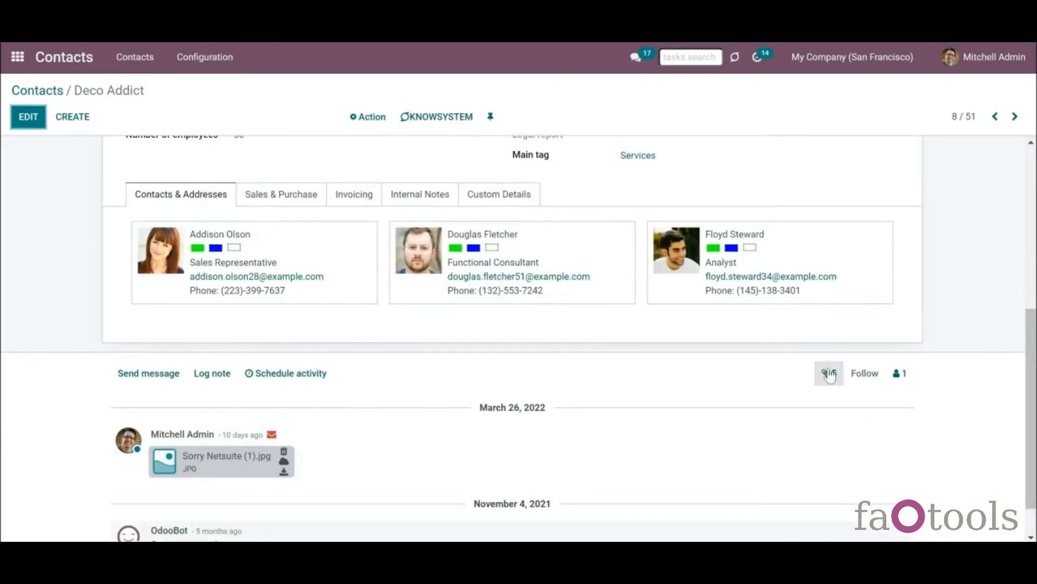
# - Open Deco Addict's attachments panel, collapse its folder node, and preview then close save.png
pyautogui.click(829, 373)
pyautogui.moveTo(1031, 350); pyautogui.dragTo(1033, 455)
pyautogui.click(118, 268)
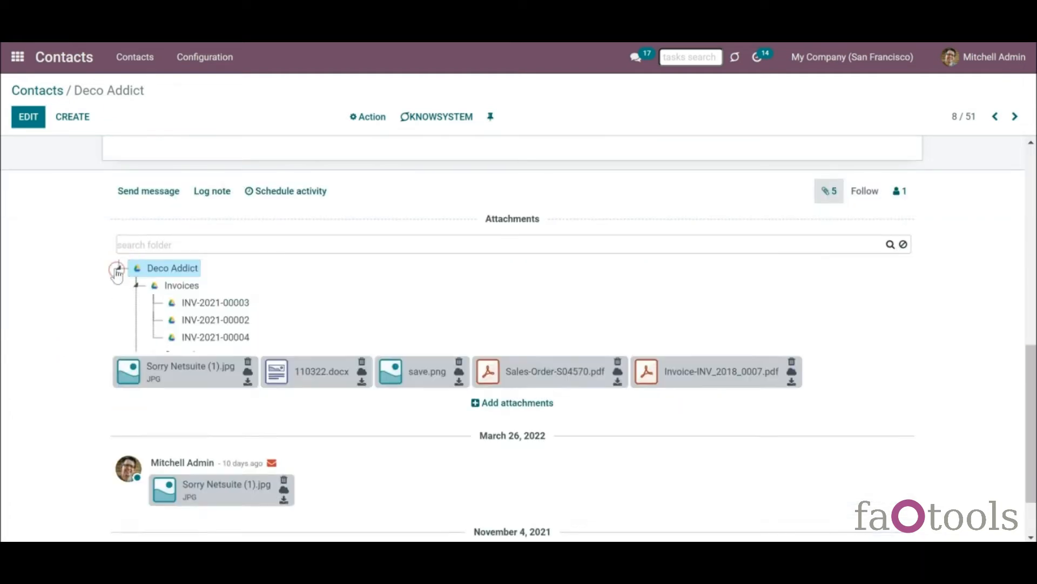
pyautogui.moveTo(1025, 351)
pyautogui.mouseDown()
pyautogui.moveTo(1027, 363)
pyautogui.moveTo(1028, 344)
pyautogui.mouseUp()
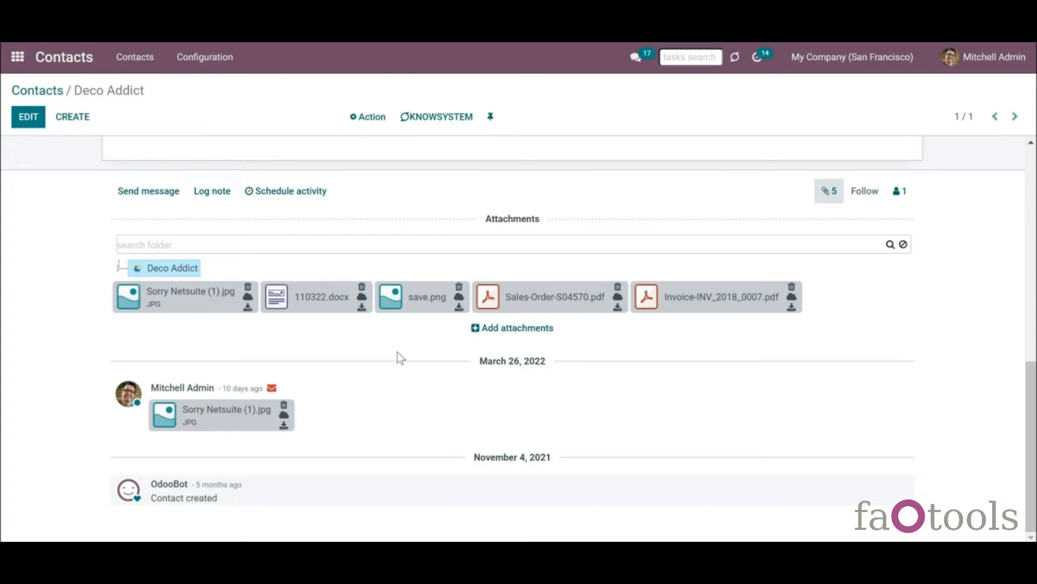
pyautogui.click(389, 309)
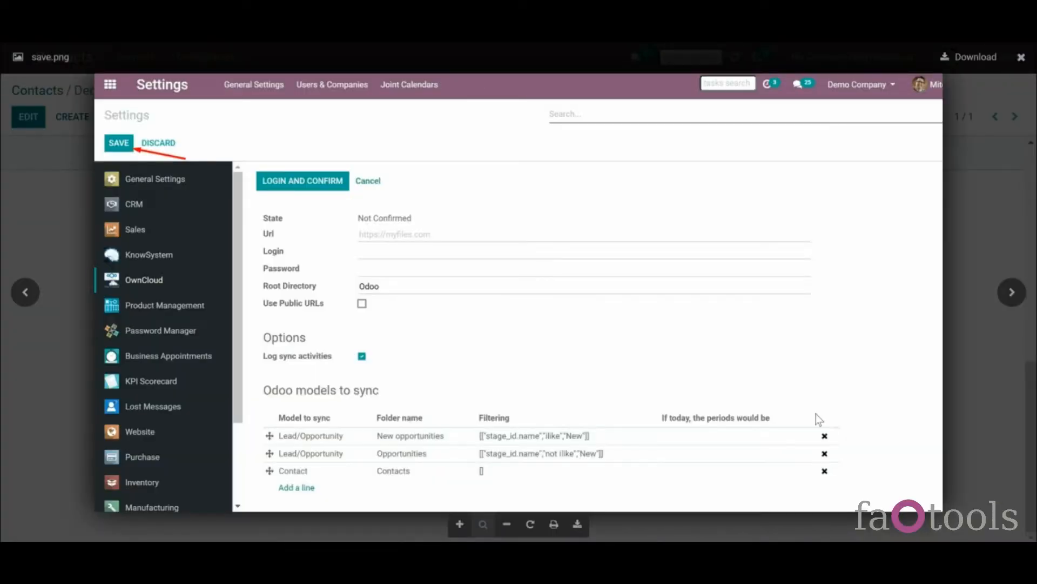
pyautogui.click(965, 193)
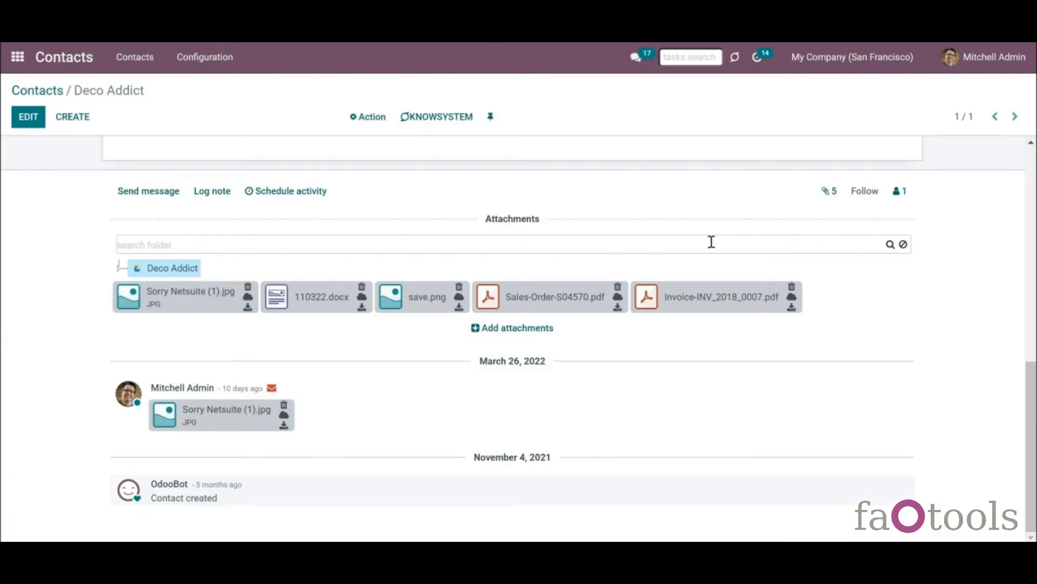
# - Open Deco Addict's folder in Google Drive and download the Sorry Netsuite image
pyautogui.rightClick(181, 273)
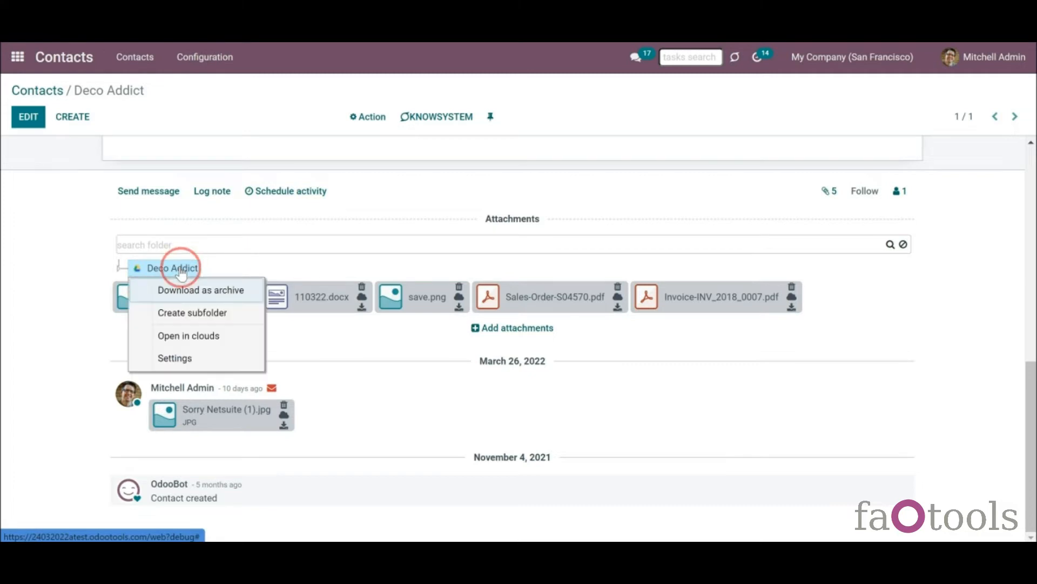
pyautogui.click(188, 338)
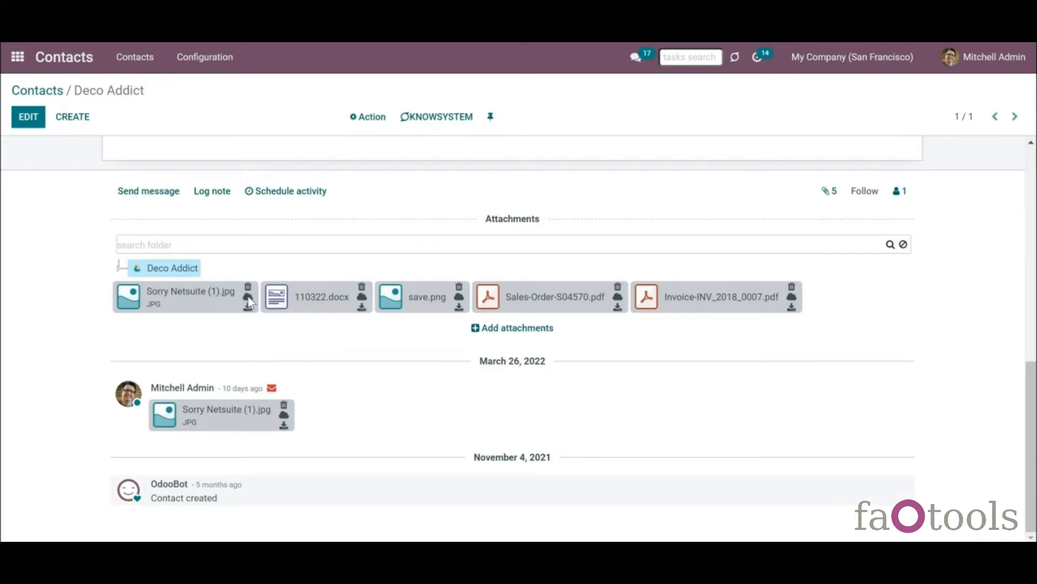
pyautogui.click(249, 297)
pyautogui.click(248, 308)
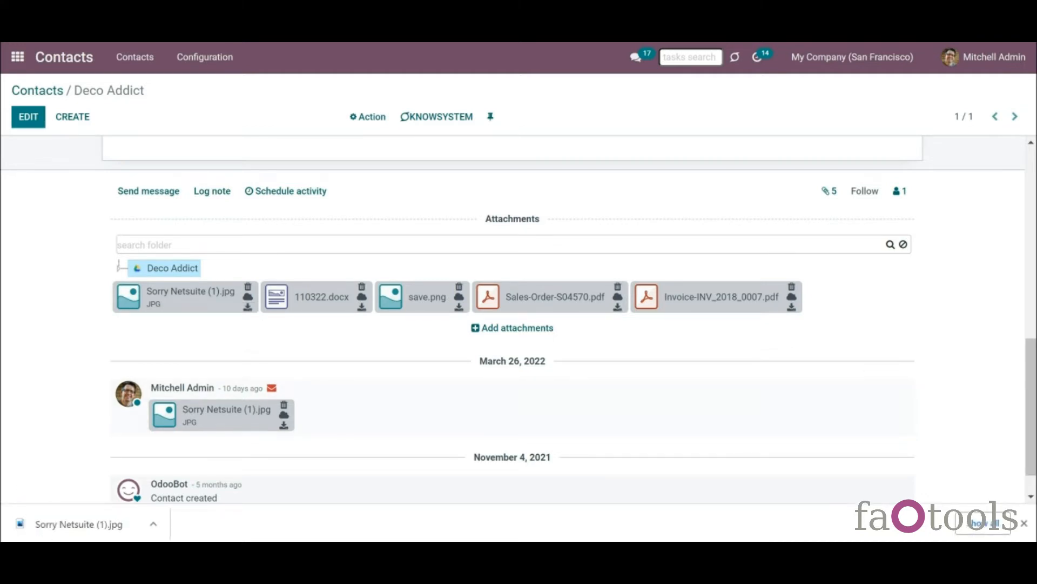
pyautogui.click(1024, 524)
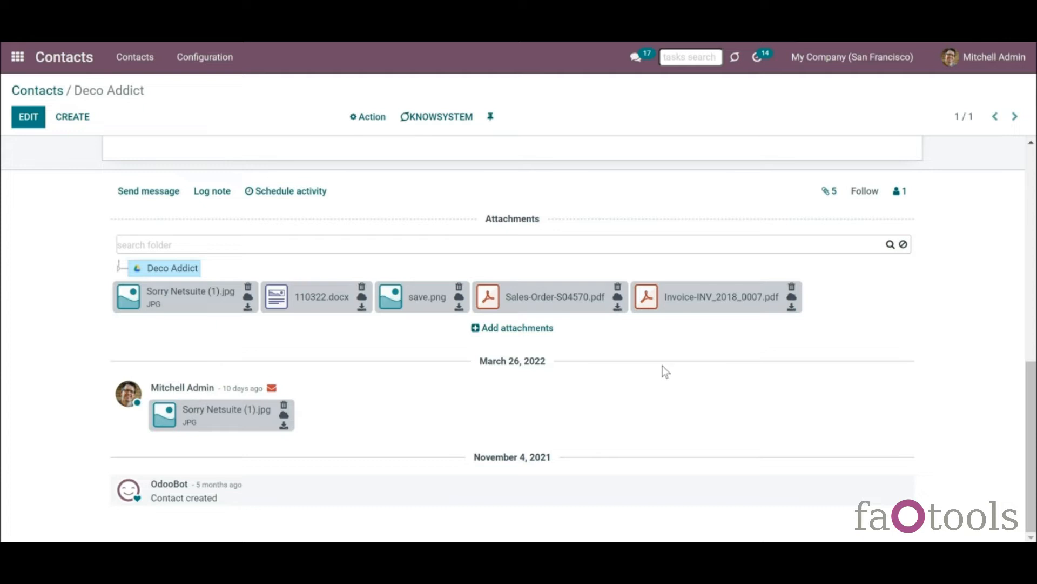
# - Preview the sales order PDF and 110322.docx, then delete the 110322.docx attachment
pyautogui.click(488, 296)
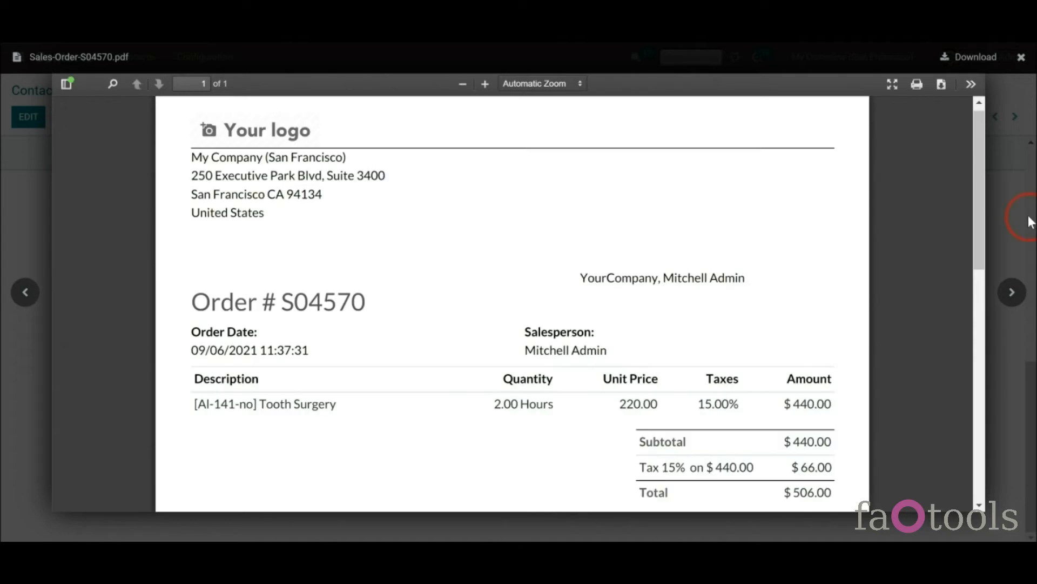
pyautogui.click(1029, 221)
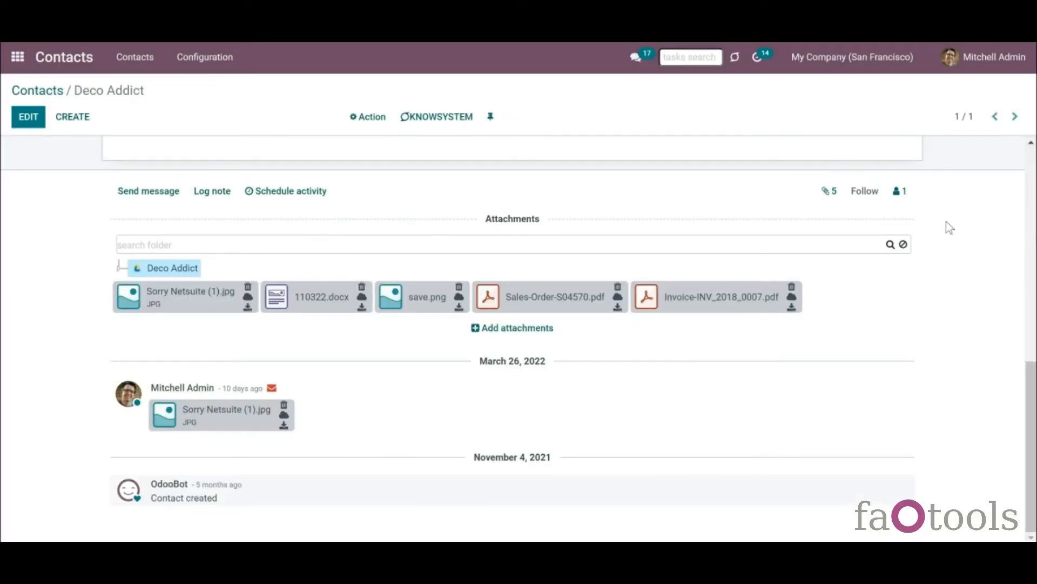
pyautogui.click(277, 302)
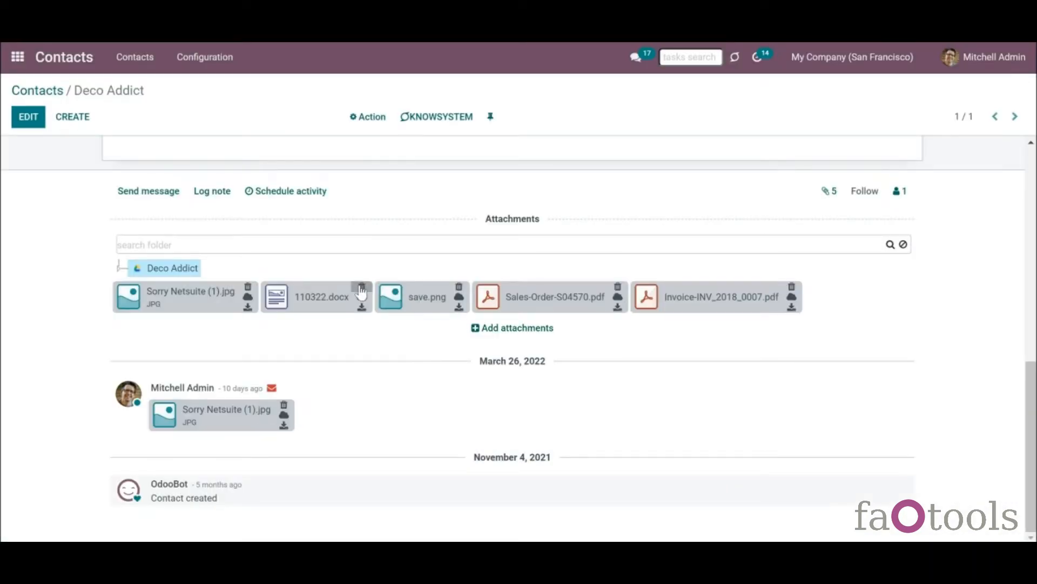
pyautogui.click(361, 287)
pyautogui.click(309, 162)
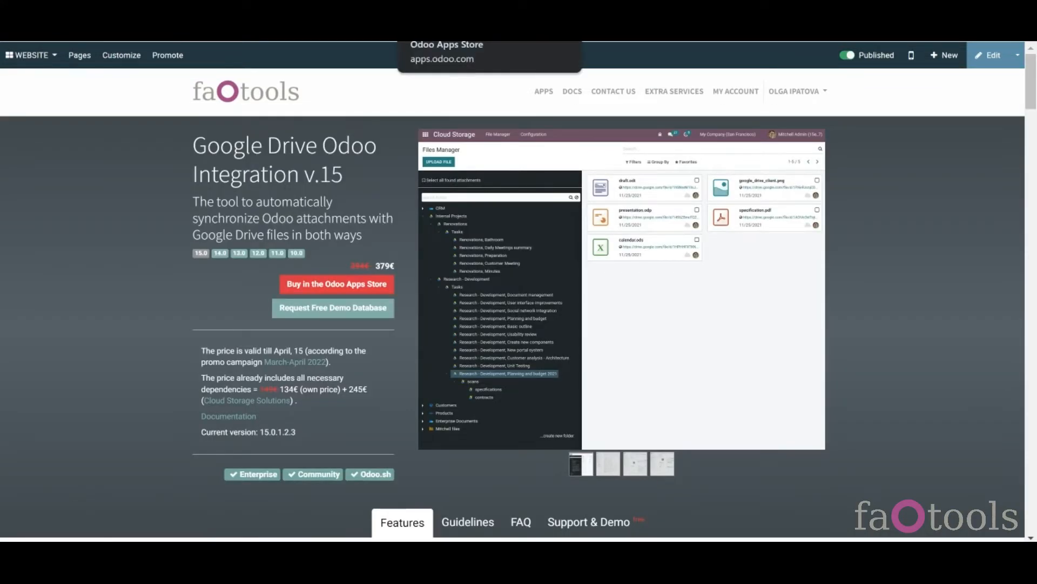
# - Open the Google Drive module's Guidelines and expand the 'Configuration and log in' section
pyautogui.click(490, 33)
pyautogui.click(402, 241)
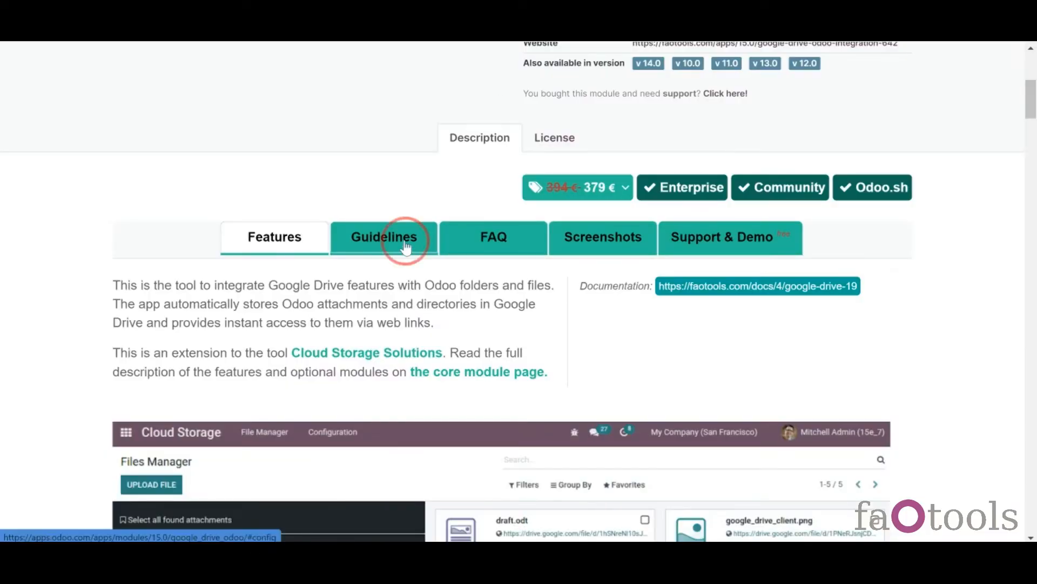
pyautogui.click(278, 295)
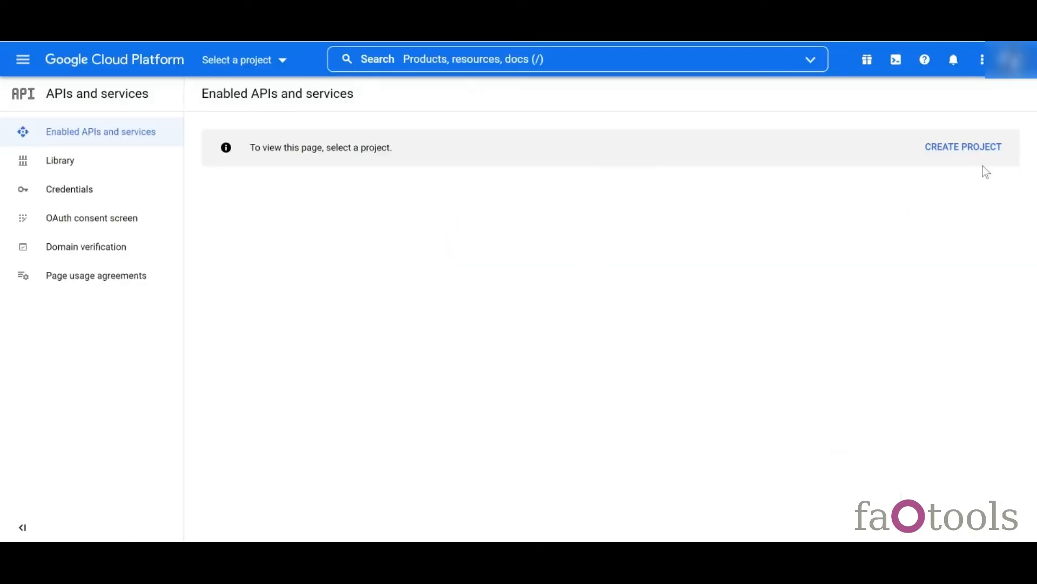
# - Create a new Google Cloud project named 'Odoo 15'
pyautogui.click(967, 146)
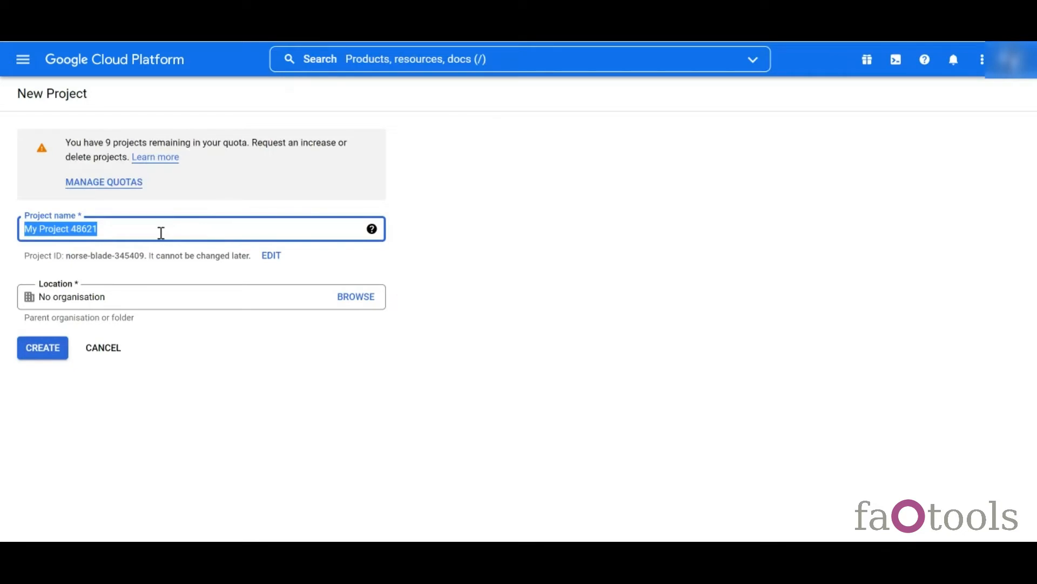
pyautogui.write('Odoo 15')
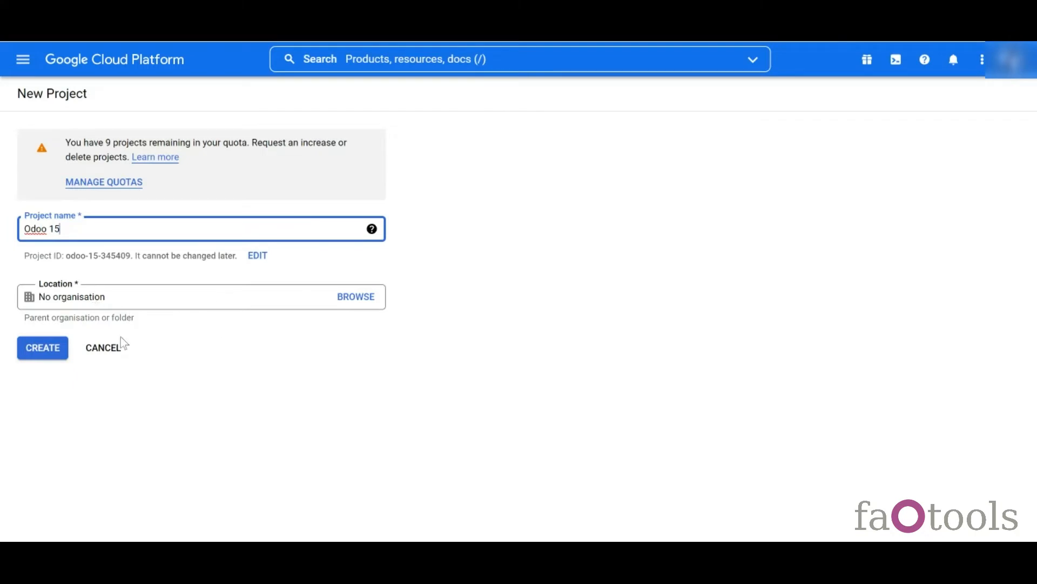
pyautogui.click(50, 351)
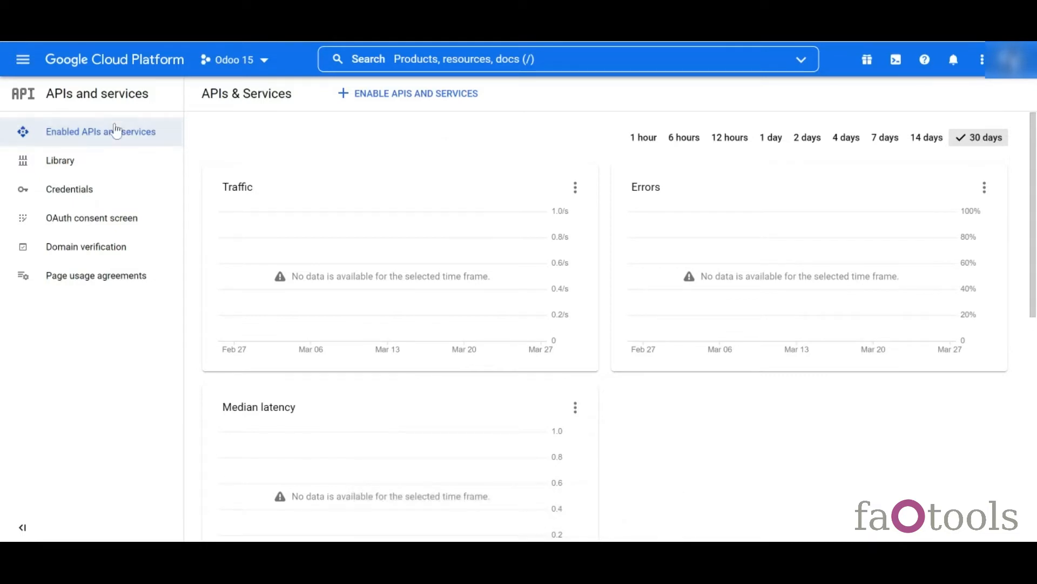
# - Search the API library for 'google drive' and enable the Google Drive API
pyautogui.click(419, 101)
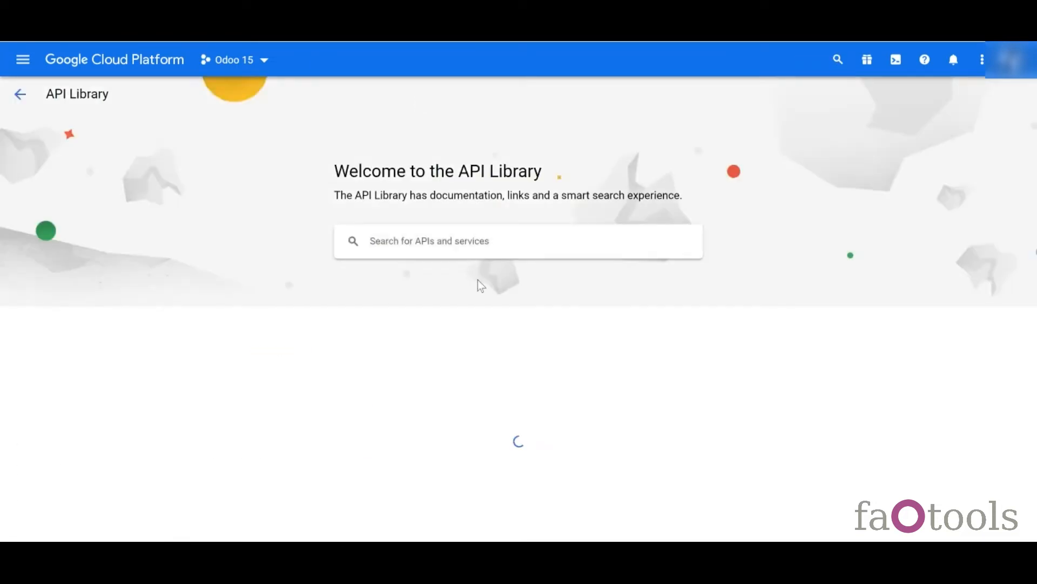
pyautogui.write('googl')
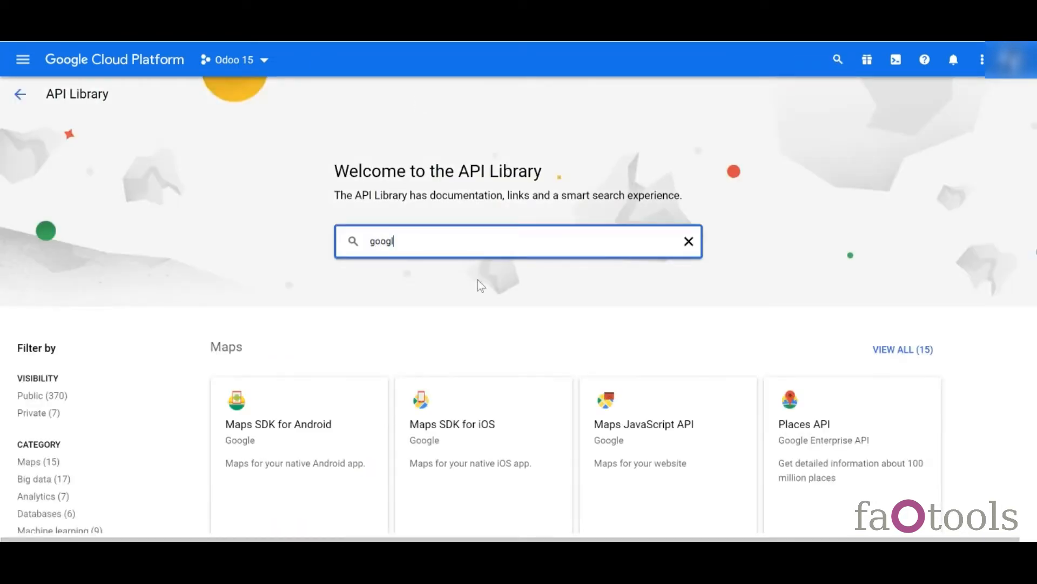
pyautogui.write('e drive')
pyautogui.press('Return')
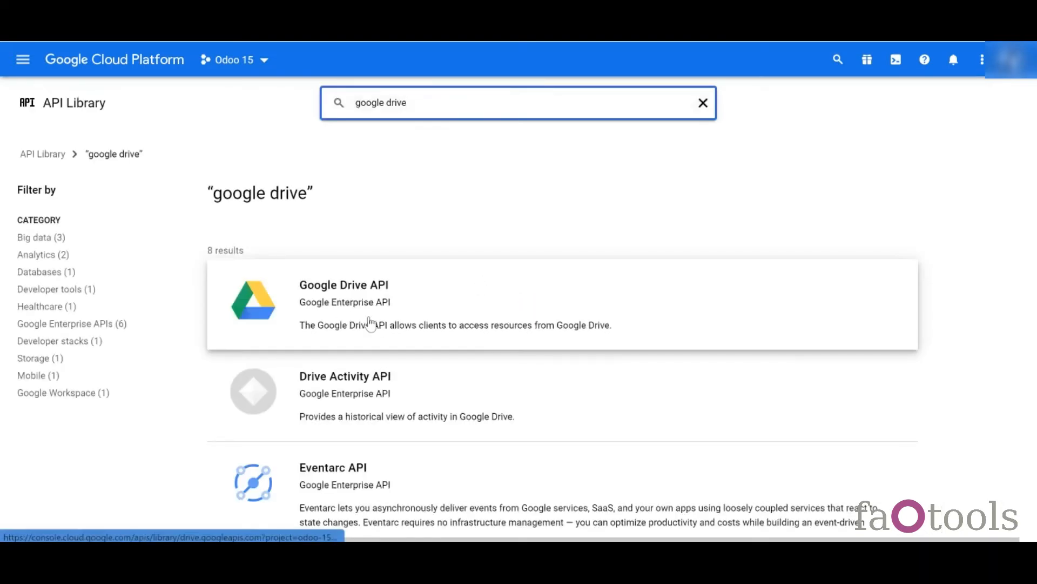
pyautogui.click(343, 310)
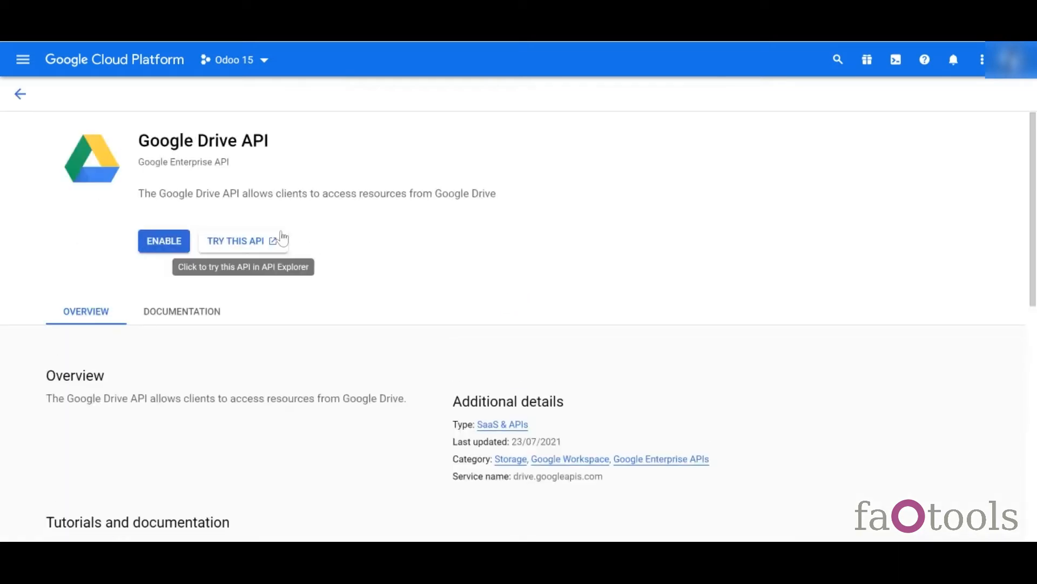
pyautogui.click(180, 244)
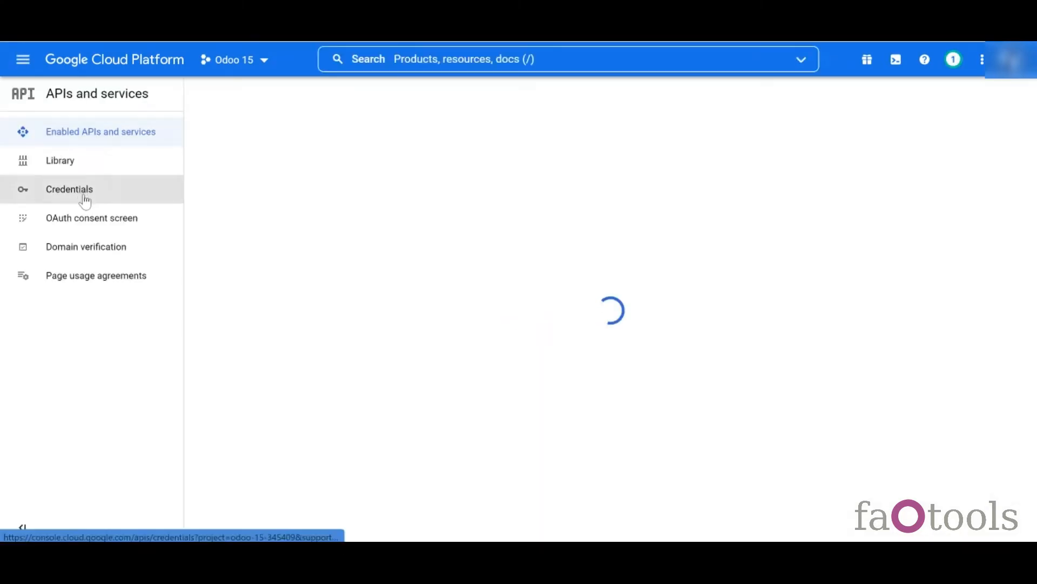
# - Start an External OAuth consent screen with app name 'Odoo 15' and the support and developer emails
pyautogui.click(84, 200)
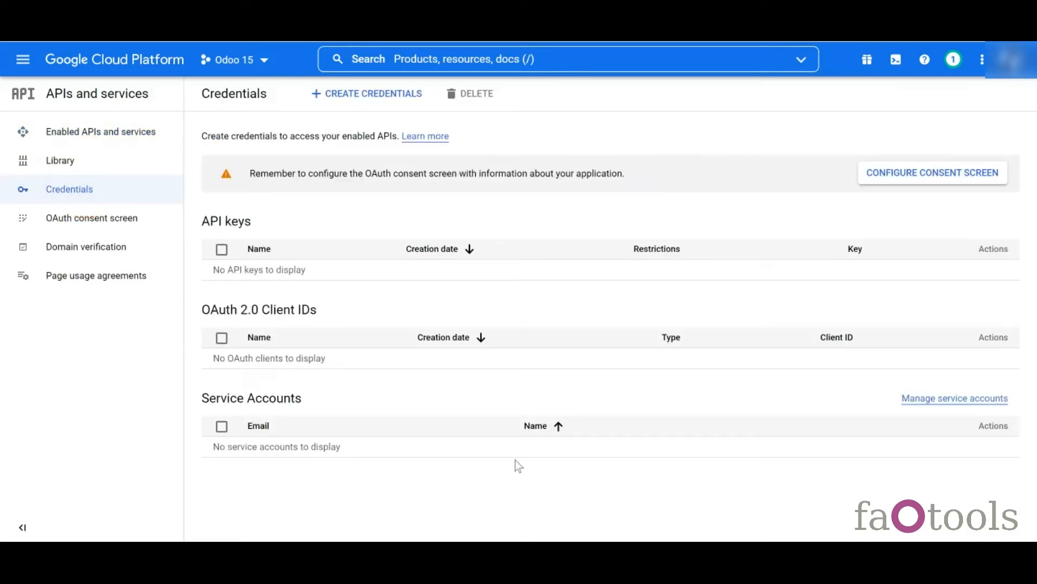
pyautogui.click(943, 176)
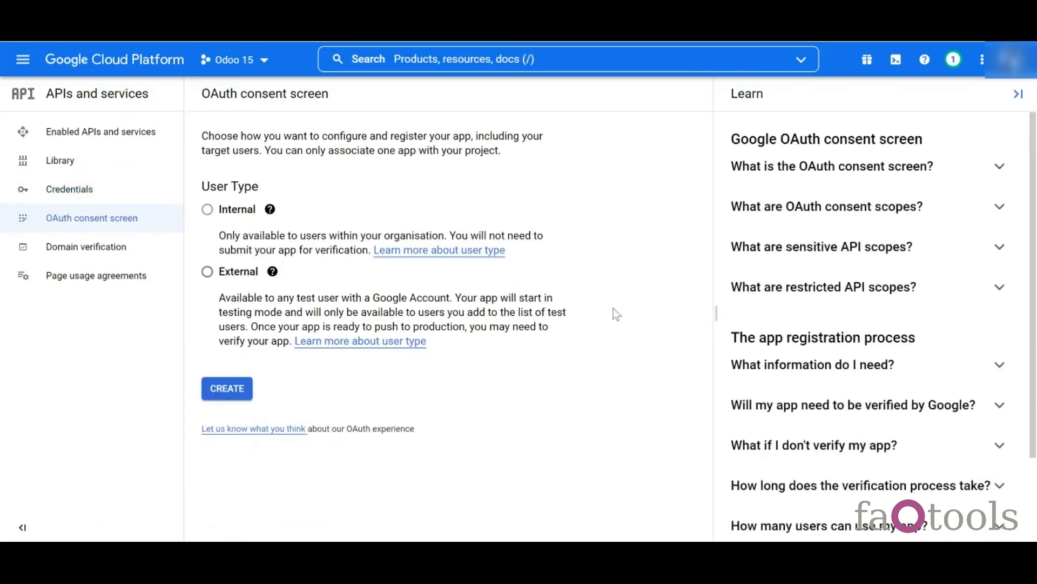
pyautogui.click(207, 271)
pyautogui.click(218, 393)
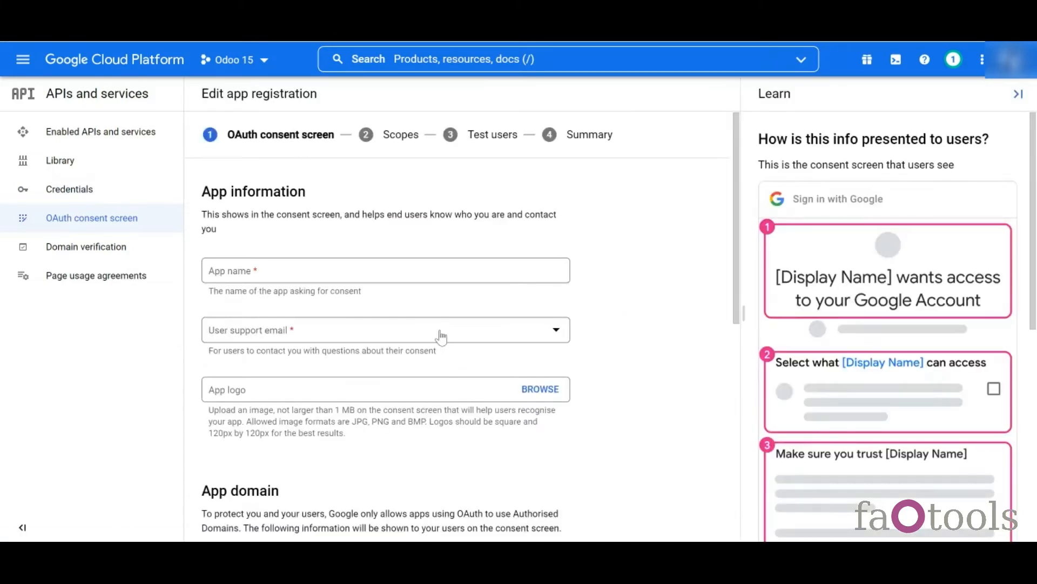
pyautogui.click(338, 264)
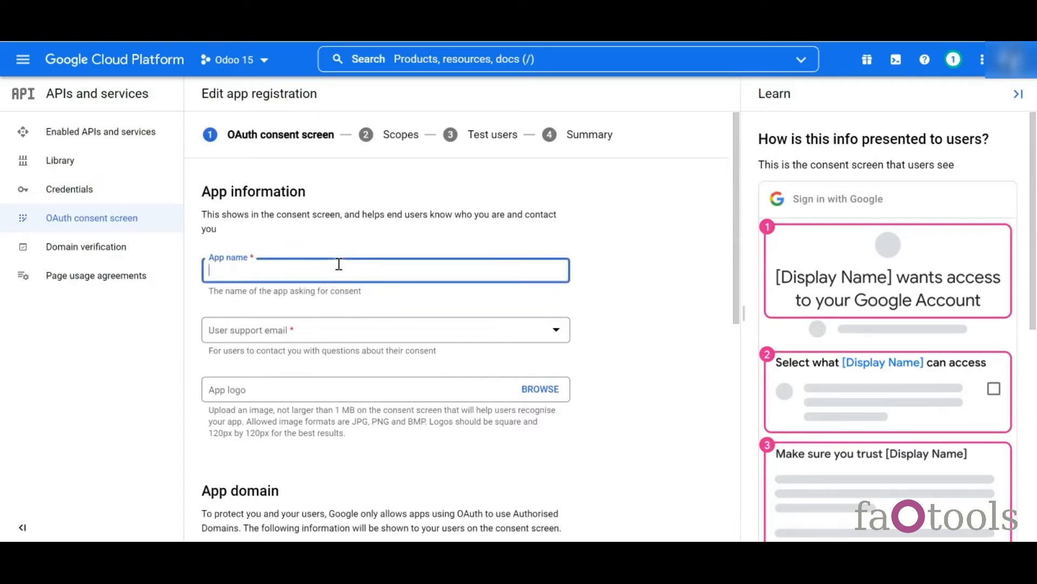
pyautogui.write('Odoo 15')
pyautogui.click(372, 338)
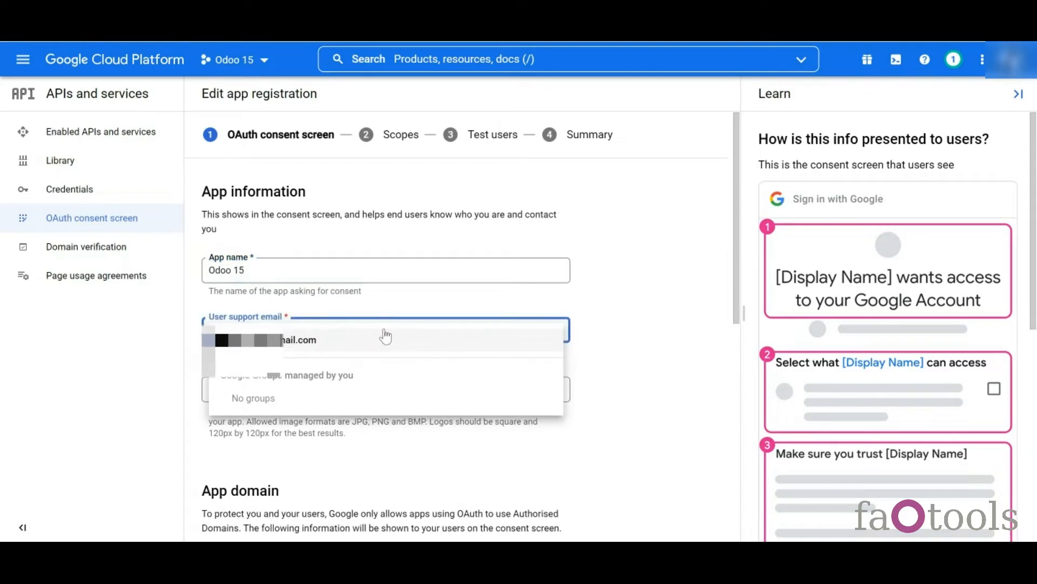
pyautogui.click(364, 340)
pyautogui.moveTo(738, 297); pyautogui.dragTo(737, 518)
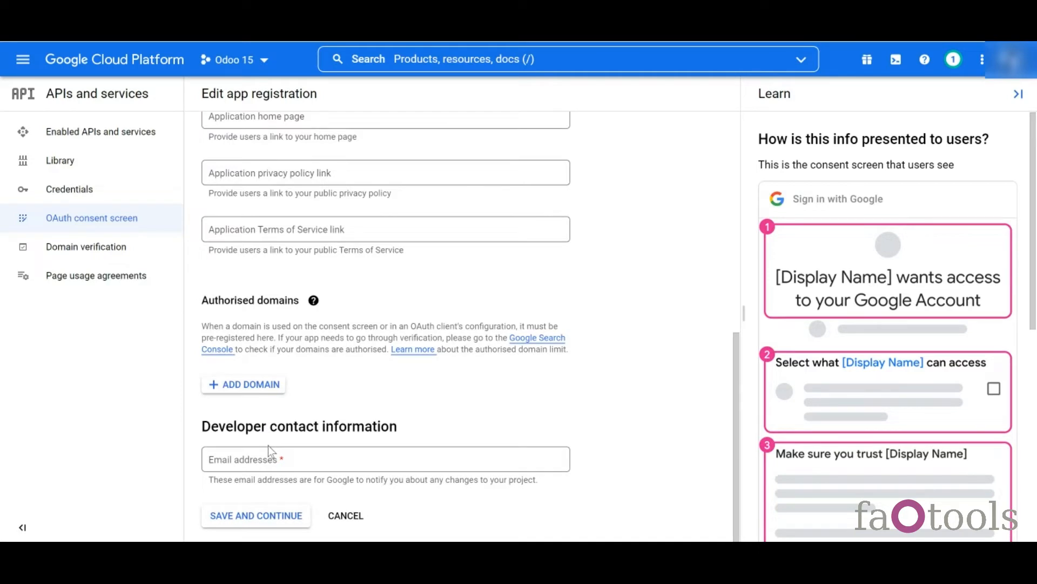
pyautogui.click(242, 458)
pyautogui.hotkey('ctrl', 'v')
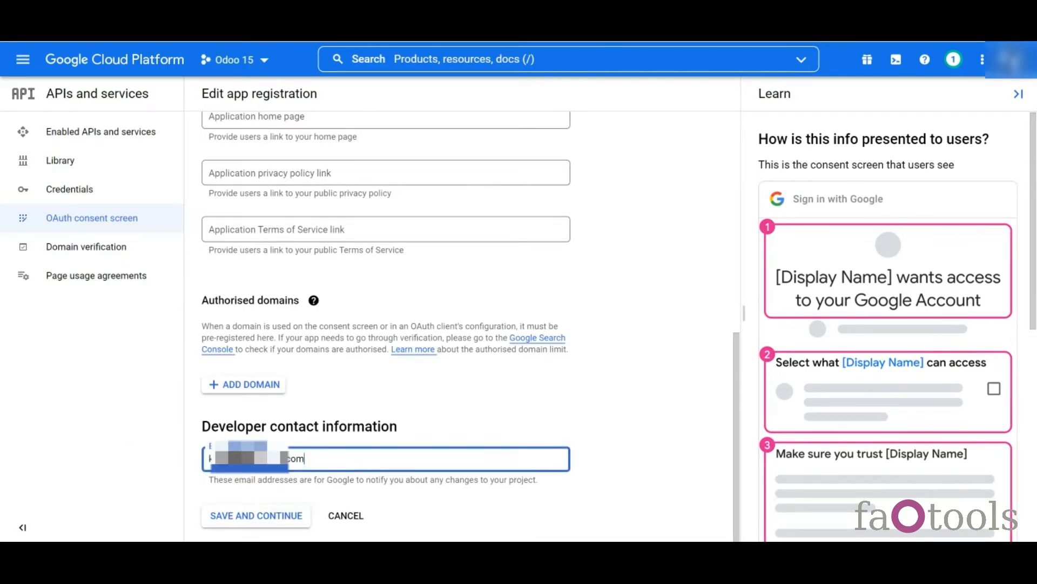
pyautogui.click(257, 516)
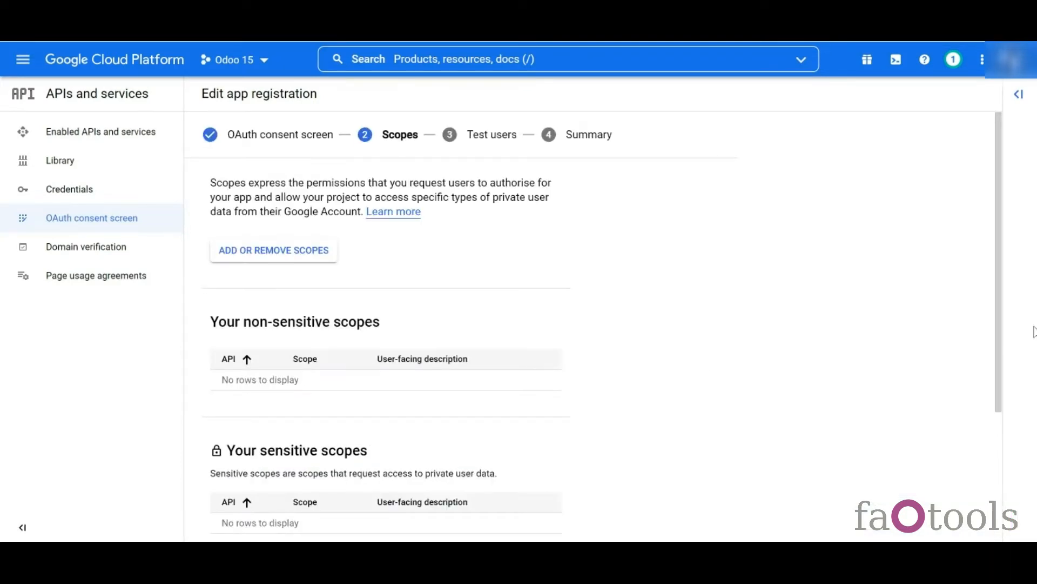
# - Skip scopes, add one test user, and save through to the summary
pyautogui.moveTo(1000, 326); pyautogui.dragTo(1009, 463)
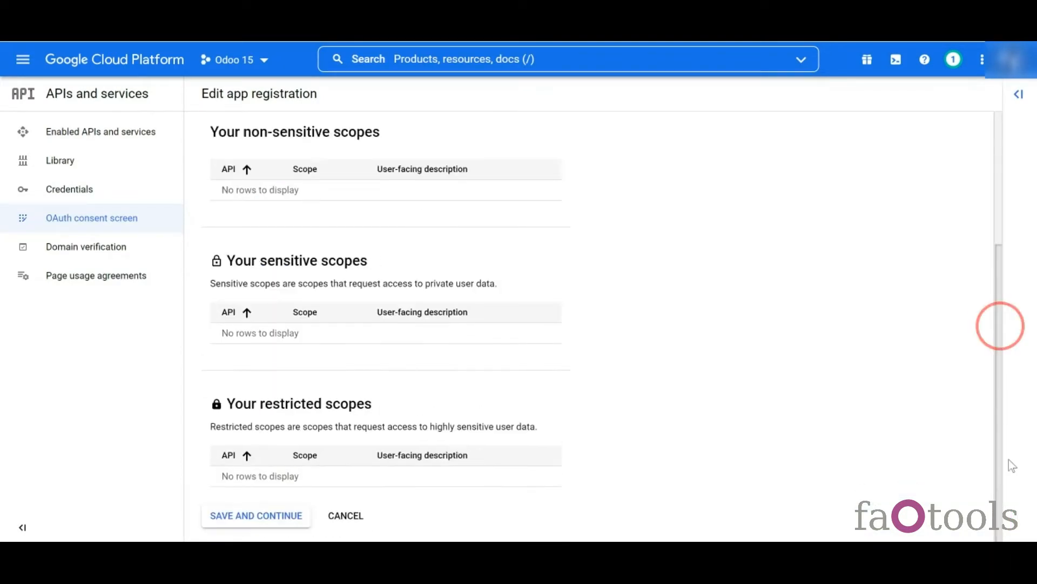
pyautogui.click(287, 515)
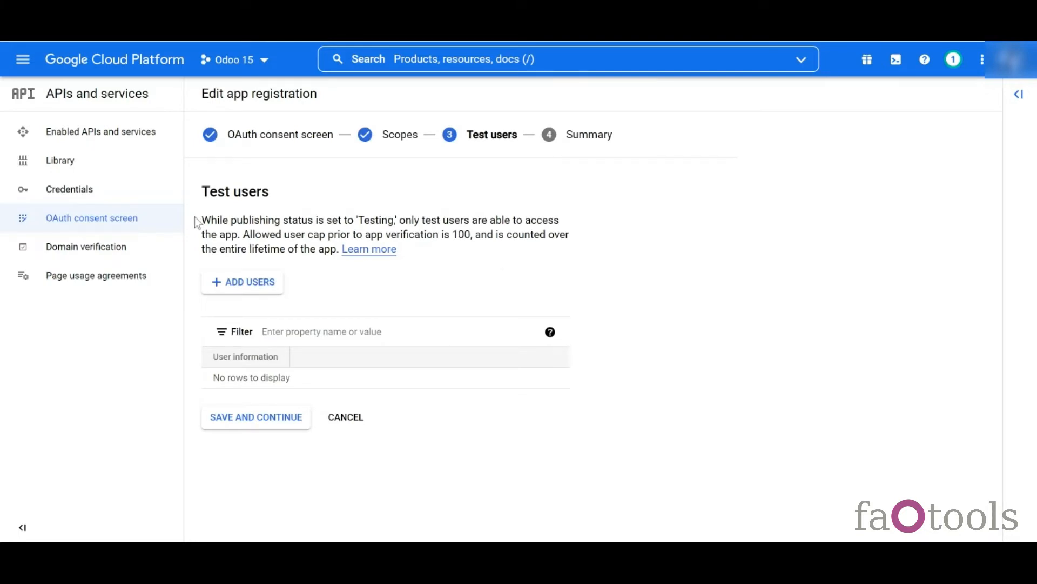
pyautogui.click(261, 282)
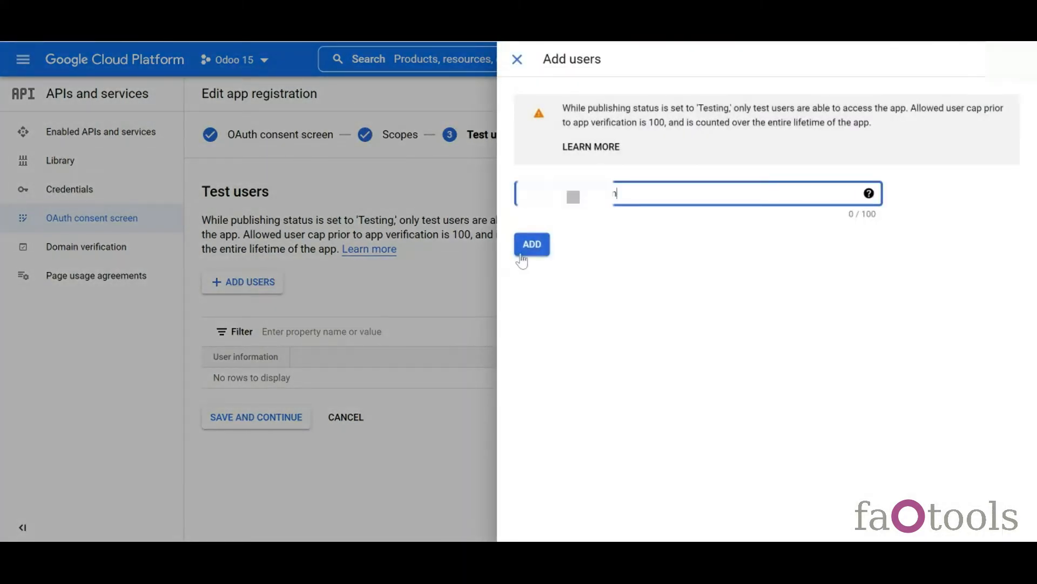
pyautogui.click(520, 254)
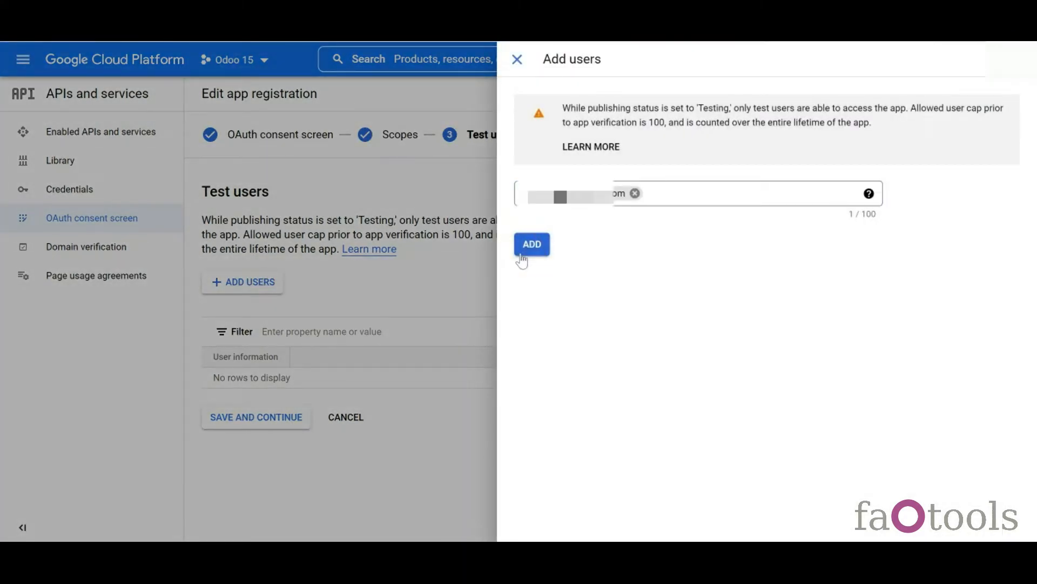
pyautogui.click(521, 258)
pyautogui.click(248, 421)
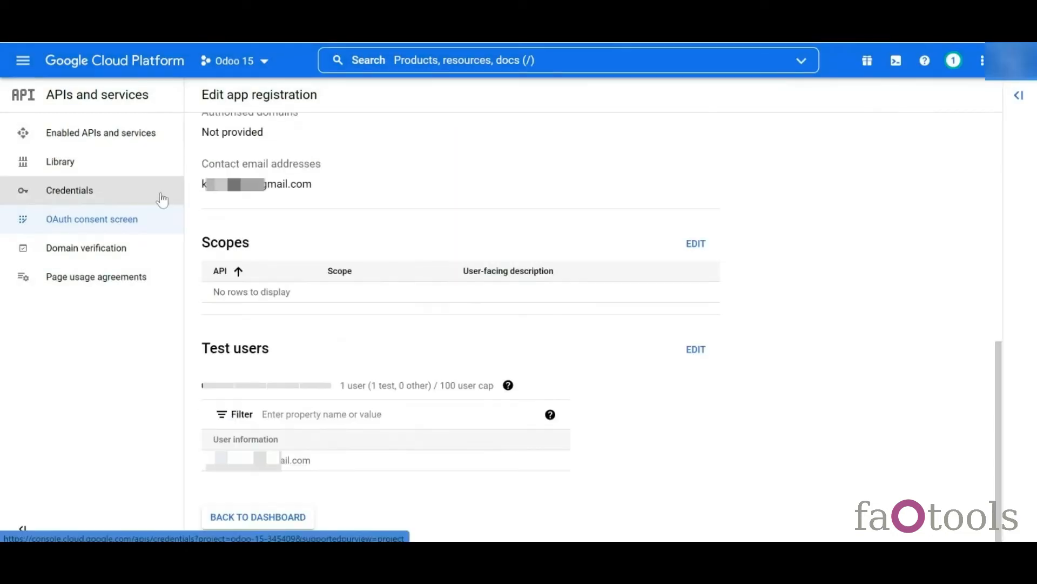
# - Start a Web application OAuth client ID, then open Odoo's Cloud Storage app
pyautogui.click(137, 196)
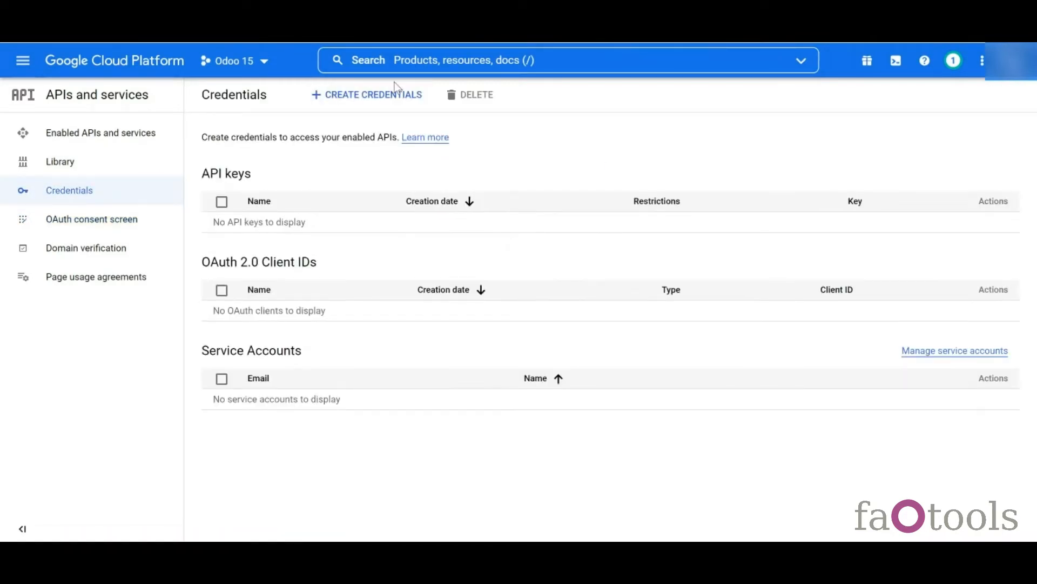
pyautogui.click(393, 101)
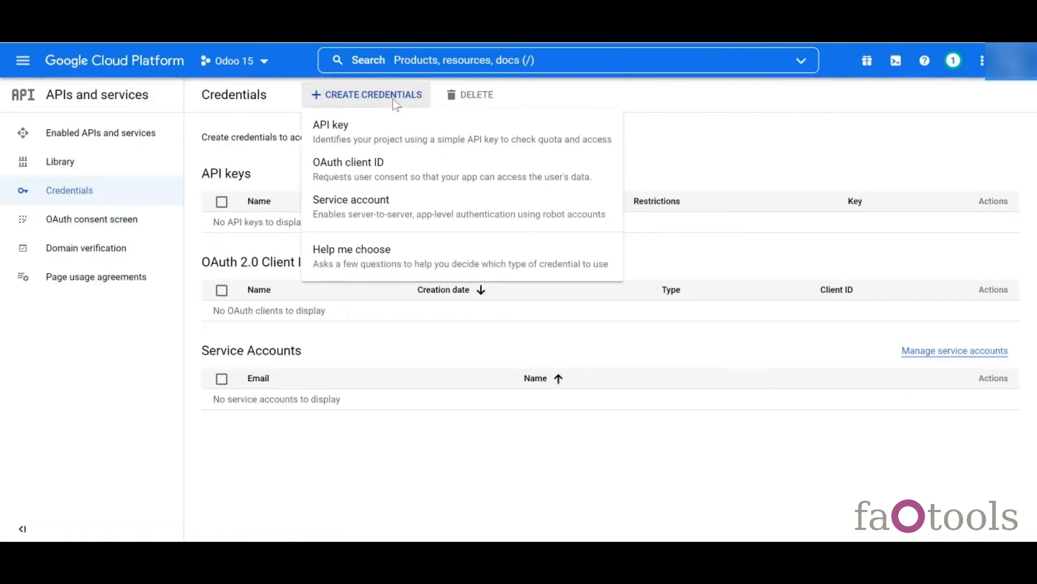
pyautogui.click(351, 174)
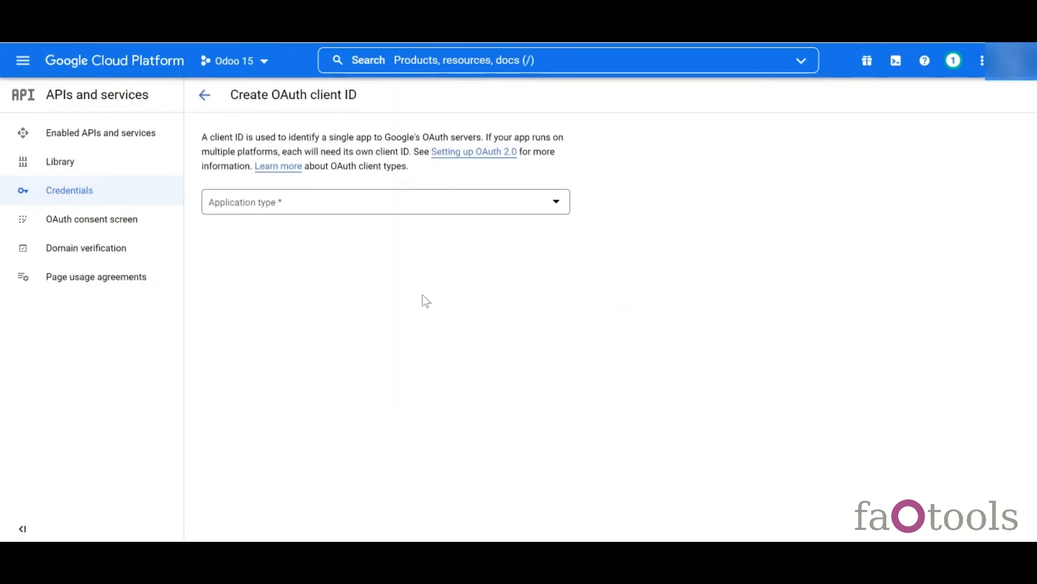
pyautogui.click(318, 200)
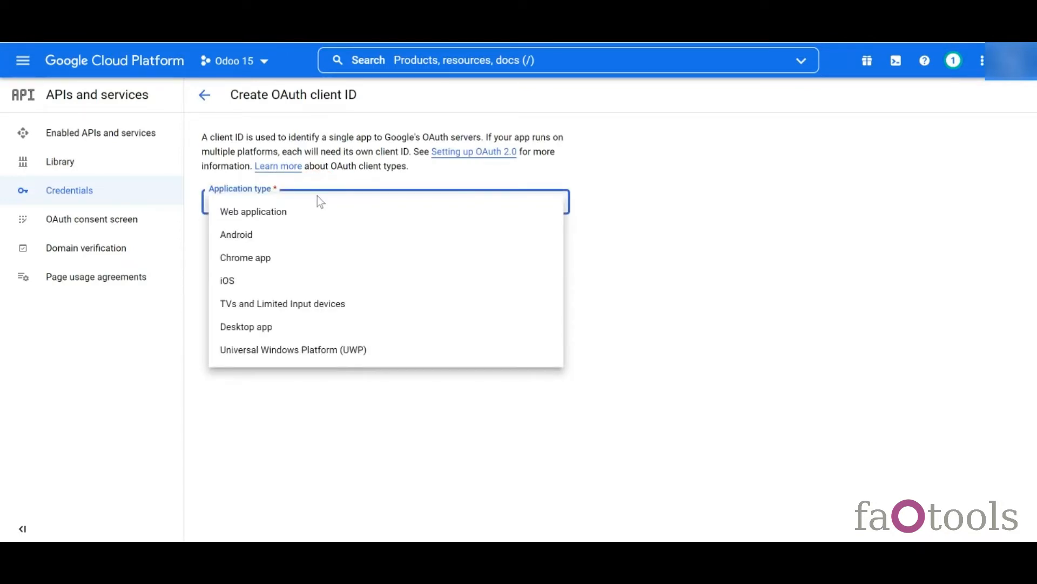
pyautogui.click(317, 211)
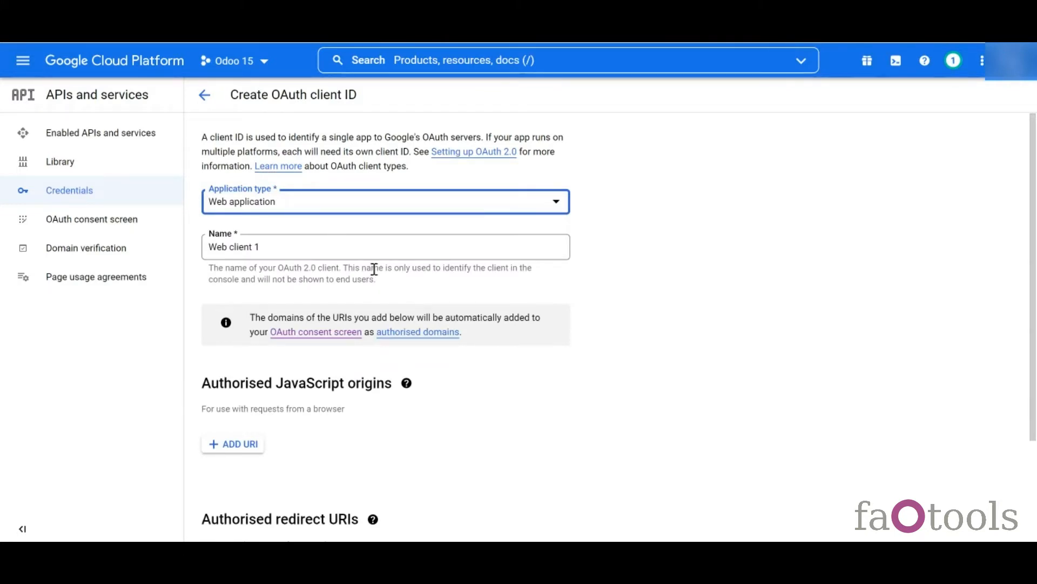
pyautogui.scroll(-3, 374, 269)
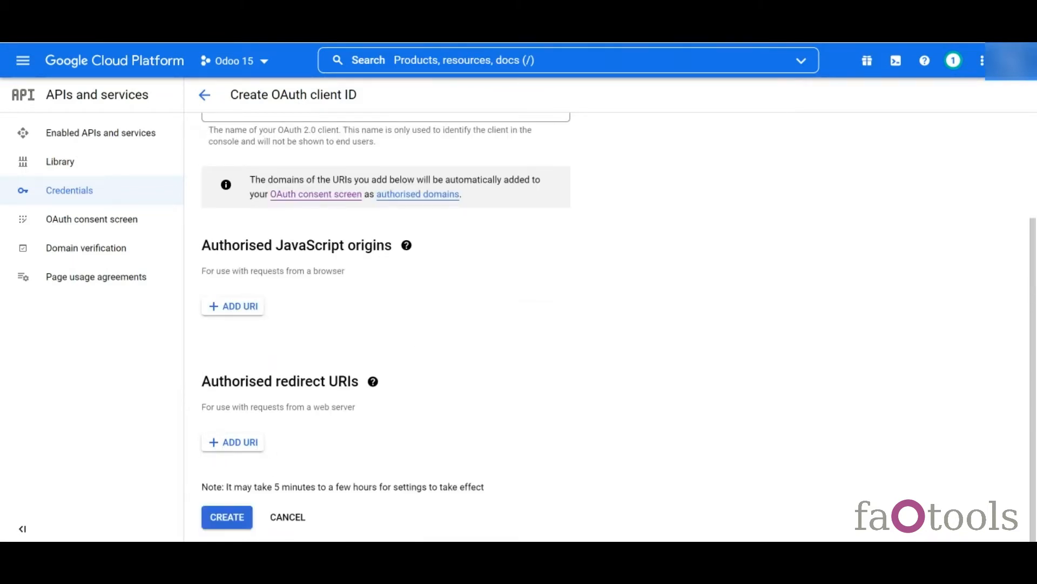
pyautogui.click(190, 34)
pyautogui.click(547, 284)
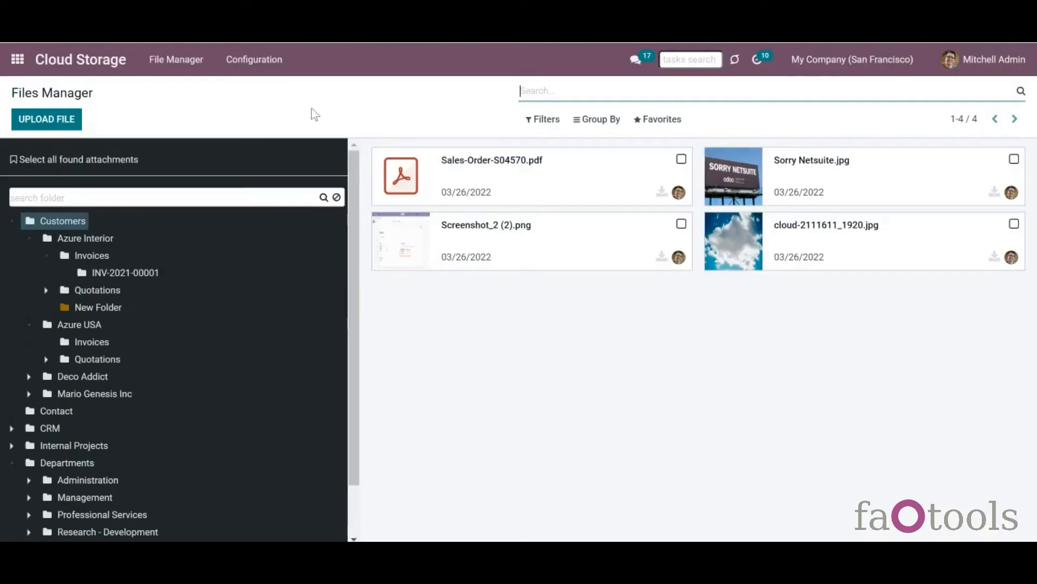
# - Create a Google Drive cloud client with reference 'Google Drive' and copy its Redirect URL
pyautogui.click(278, 63)
pyautogui.click(278, 90)
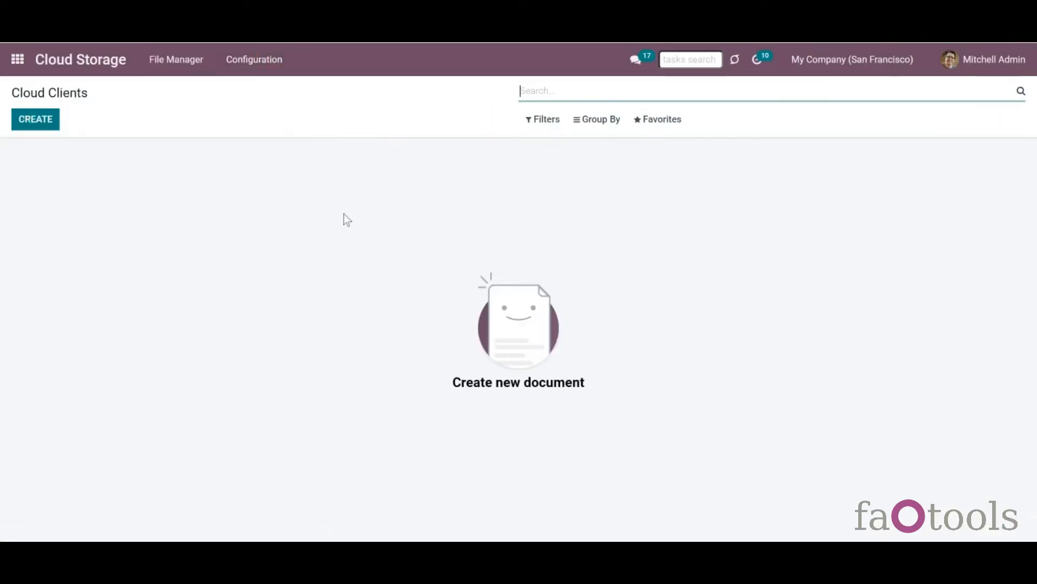
pyautogui.click(30, 123)
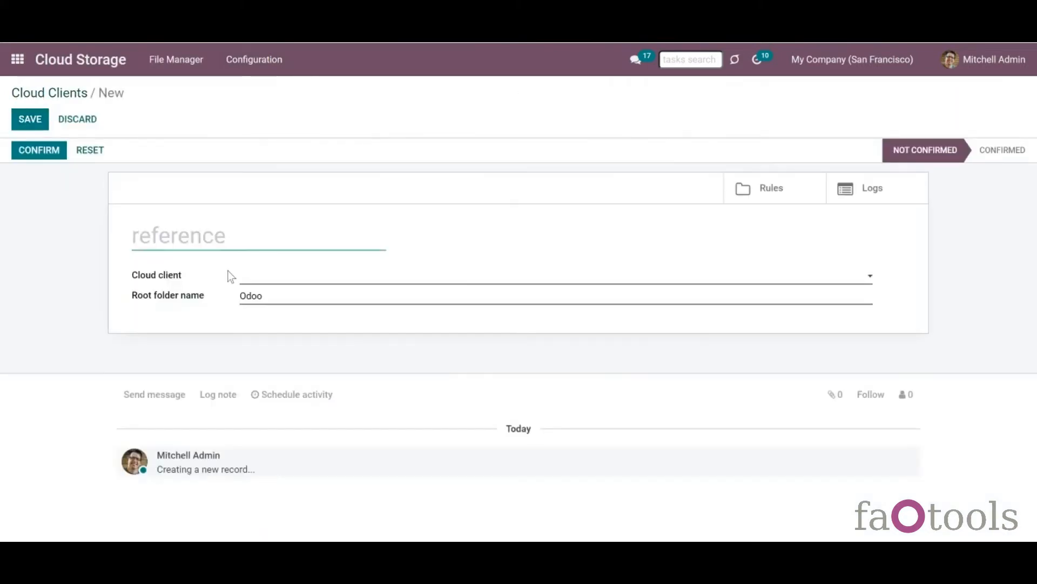
pyautogui.click(255, 276)
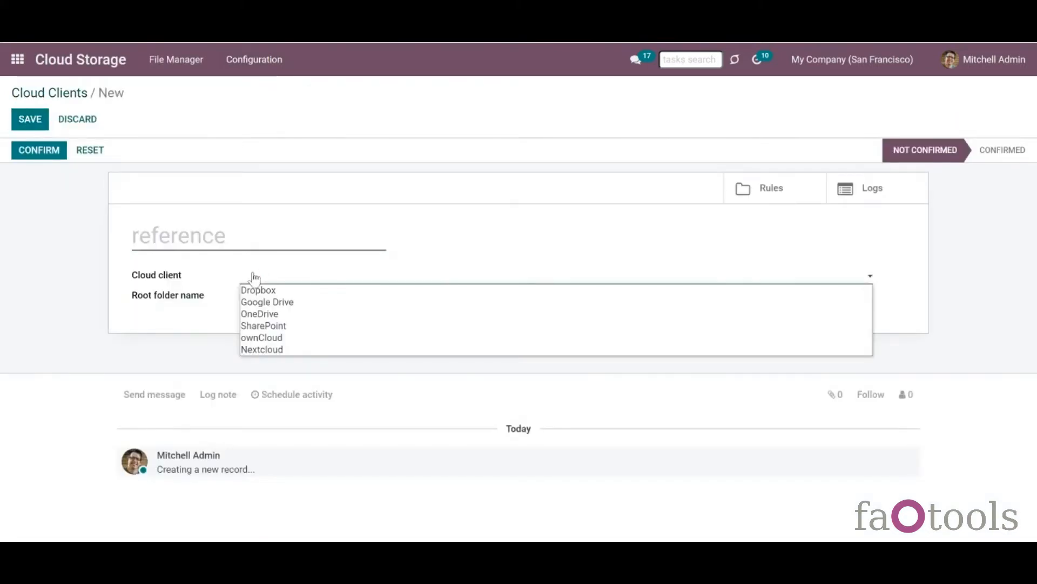
pyautogui.click(269, 302)
pyautogui.click(228, 243)
pyautogui.write('Go')
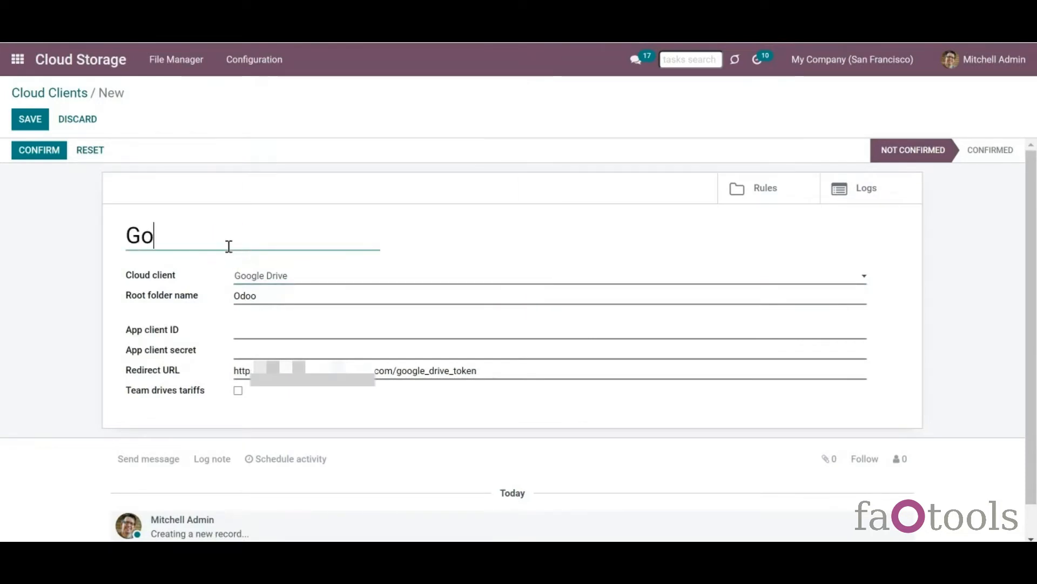
pyautogui.write('ogle Drive')
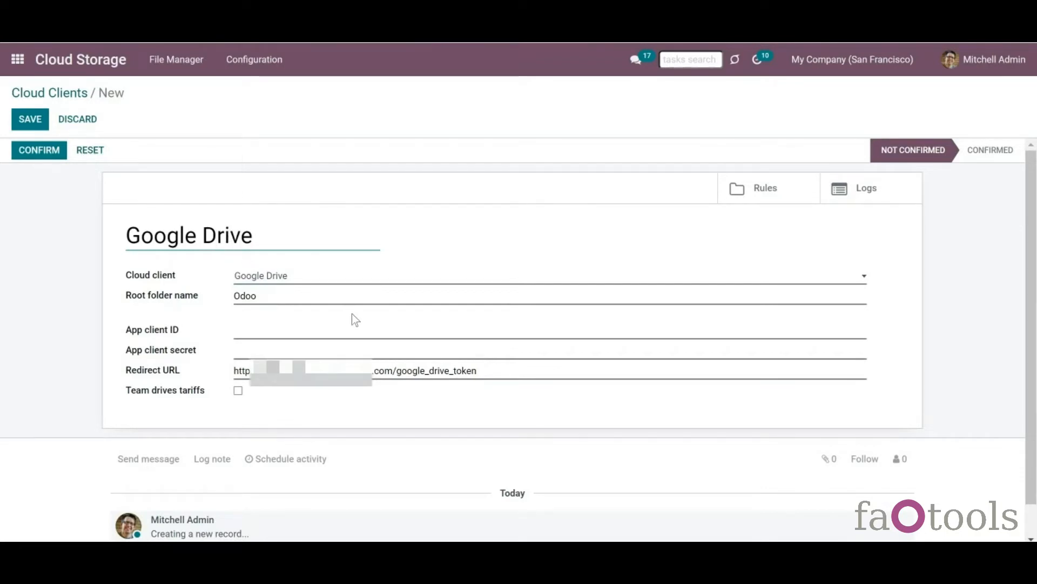
pyautogui.click(481, 374)
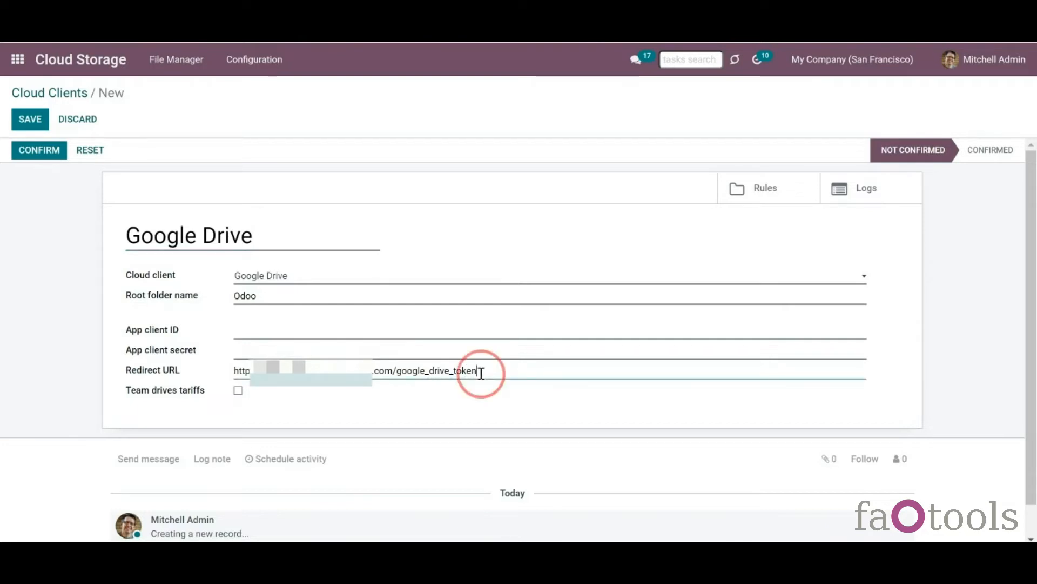
pyautogui.moveTo(480, 373); pyautogui.dragTo(216, 360)
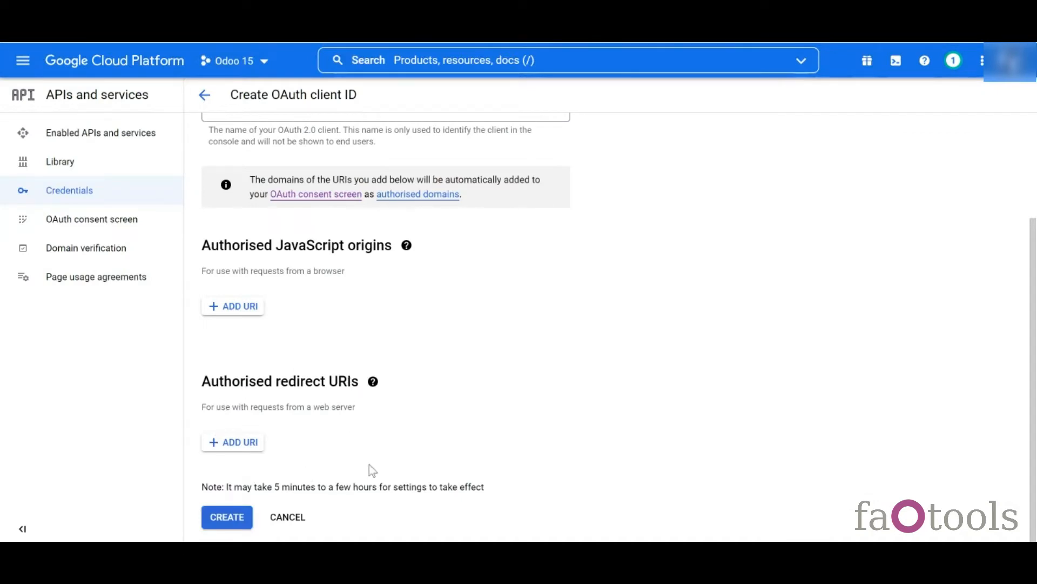
# - Add Odoo's google_drive_token redirect URI and create the OAuth web client
pyautogui.click(225, 452)
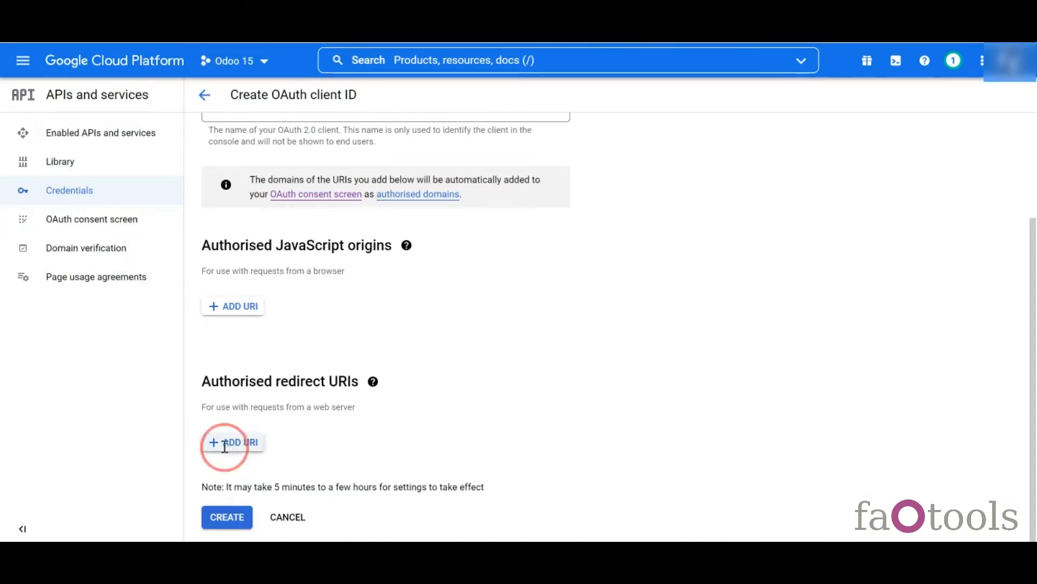
pyautogui.hotkey('ctrl', 'v')
pyautogui.moveTo(1021, 277); pyautogui.dragTo(1021, 301)
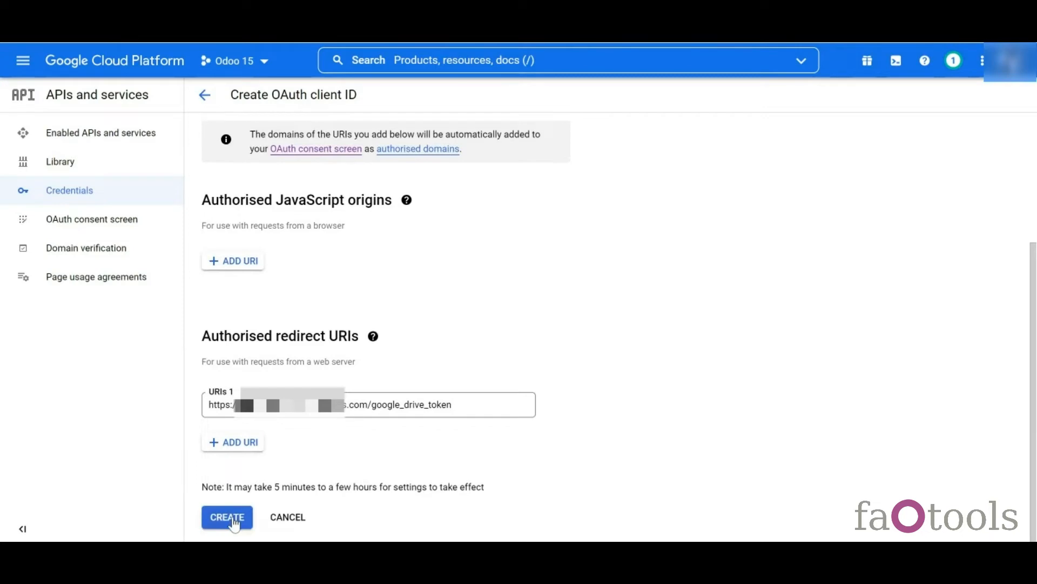
pyautogui.click(231, 517)
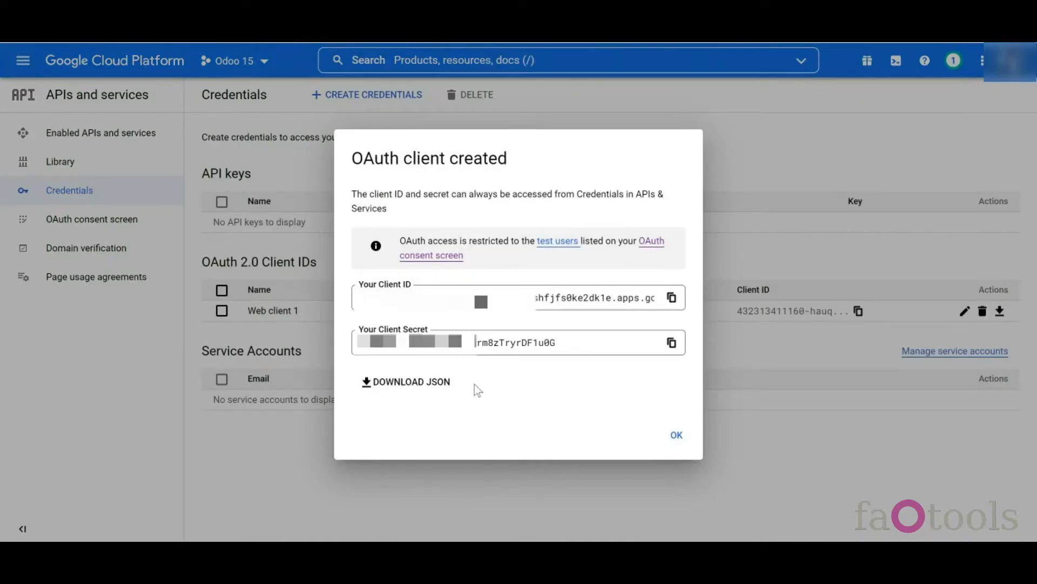
# - Copy the new client ID into the Odoo cloud client's App client ID field
pyautogui.click(671, 299)
pyautogui.click(673, 300)
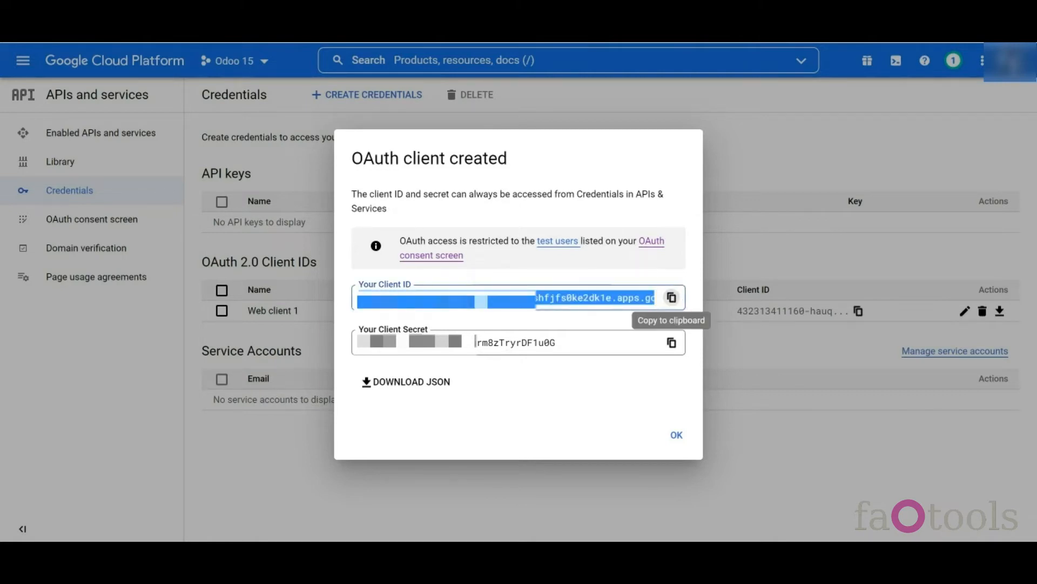
pyautogui.click(287, 21)
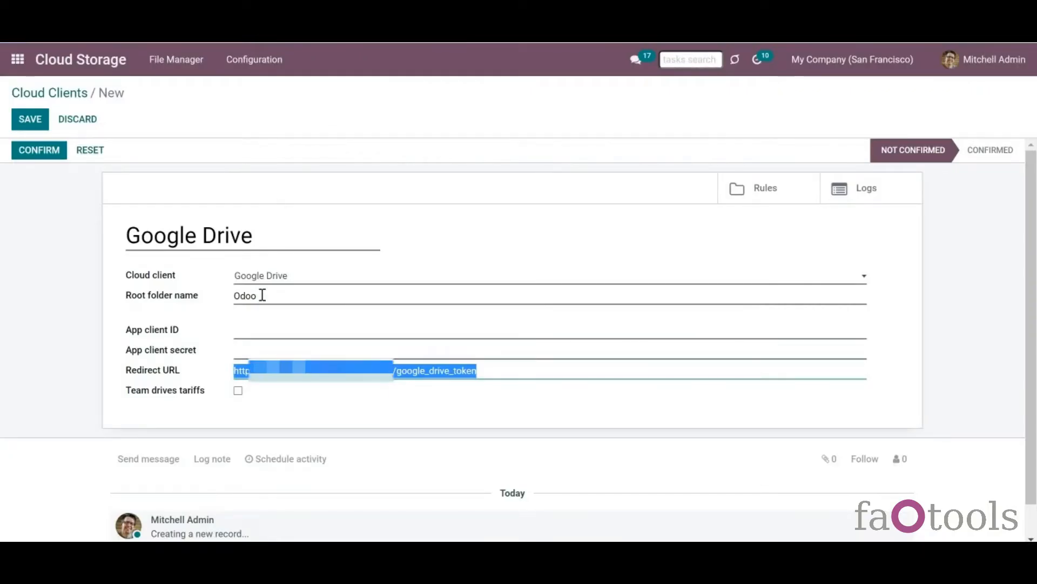
pyautogui.click(261, 333)
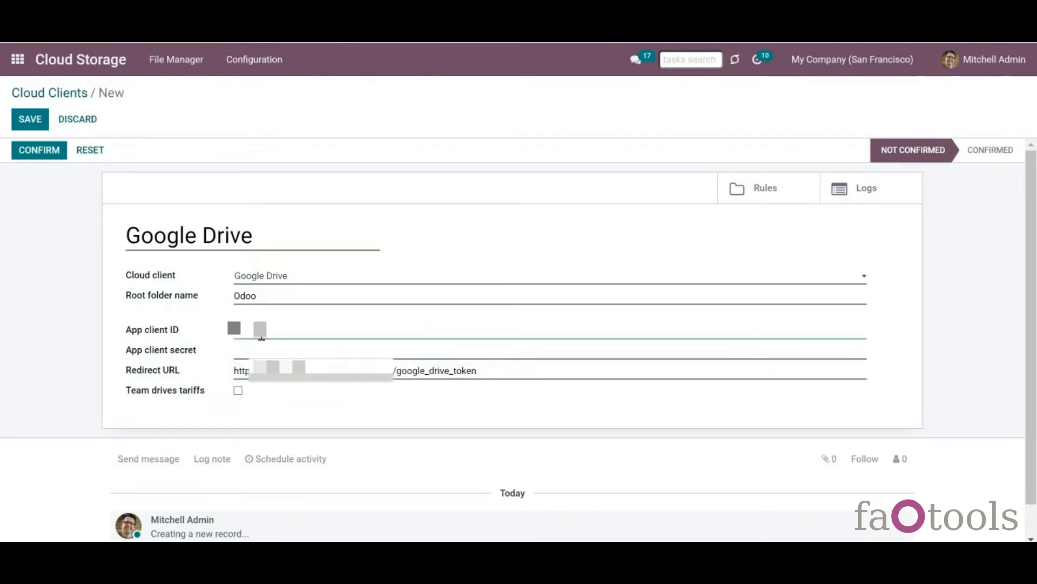
pyautogui.hotkey('ctrl', 'v')
# - Copy the client secret of the new OAuth client Web client 1
pyautogui.click(162, 21)
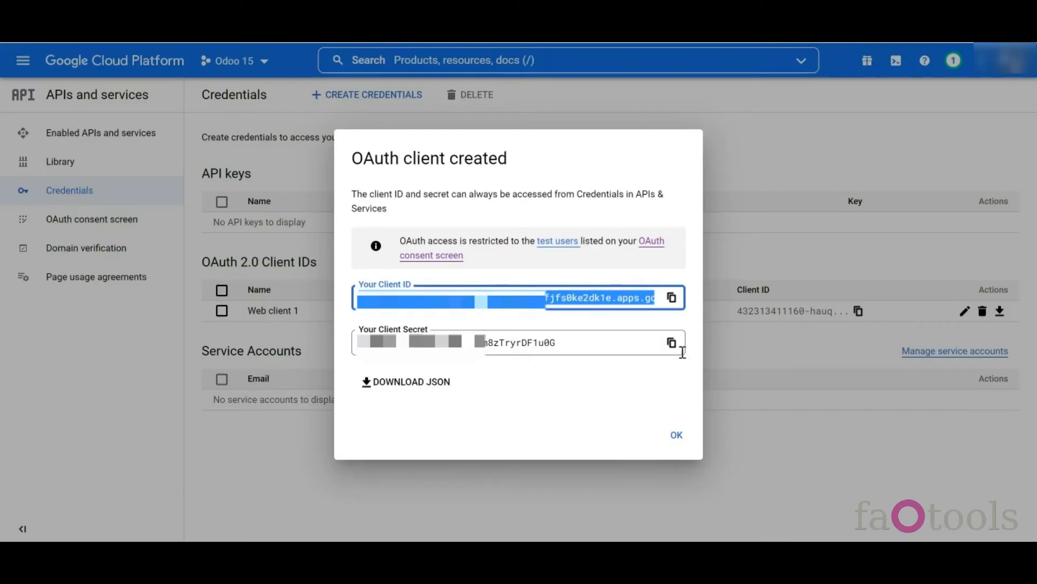
pyautogui.click(671, 345)
pyautogui.click(671, 347)
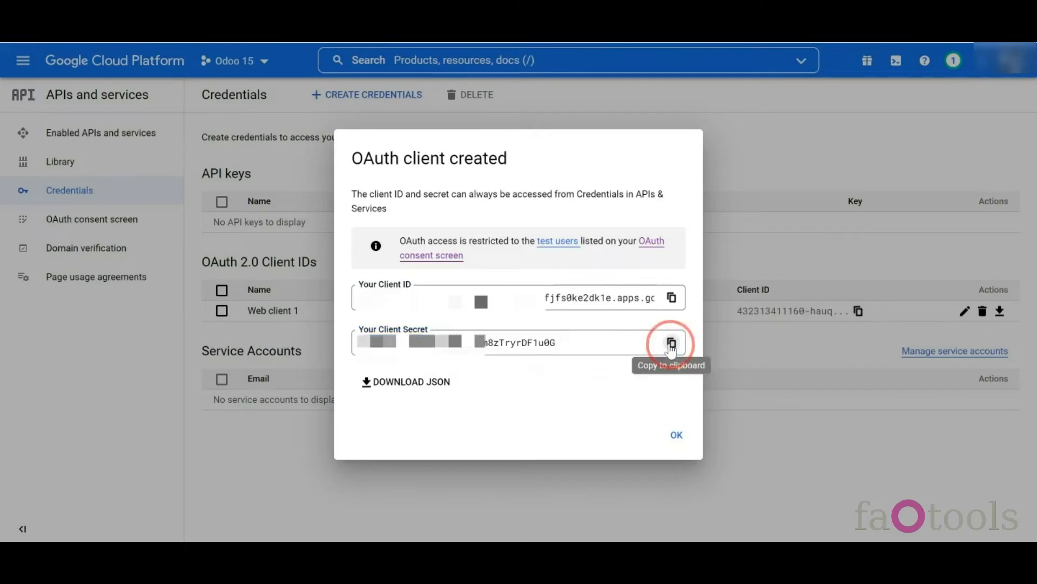
# - Paste the client secret into App client secret, with Team drives tariffs left unticked
pyautogui.click(86, 22)
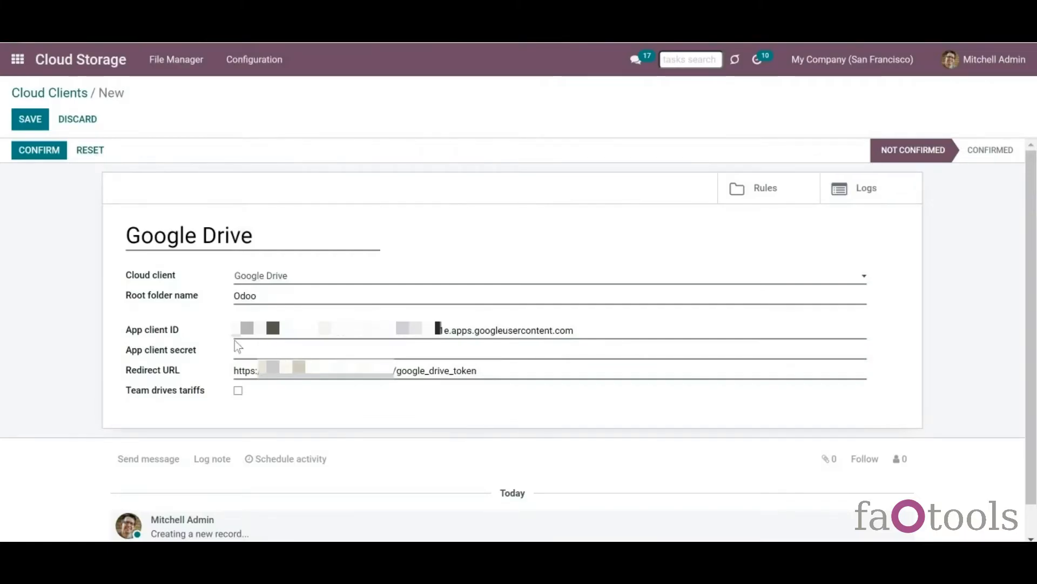
pyautogui.click(260, 349)
pyautogui.hotkey('ctrl', 'v')
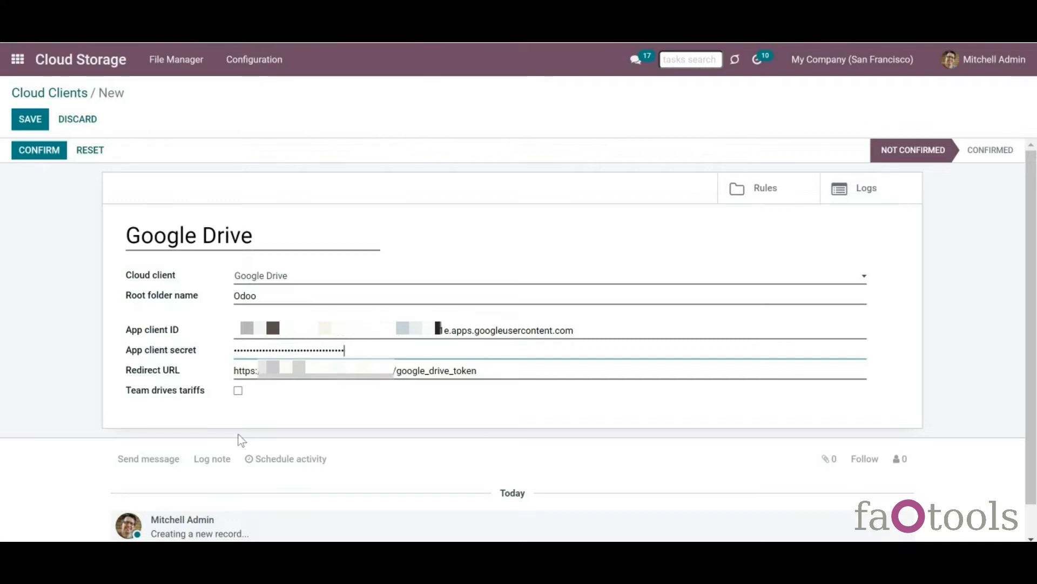
pyautogui.click(238, 391)
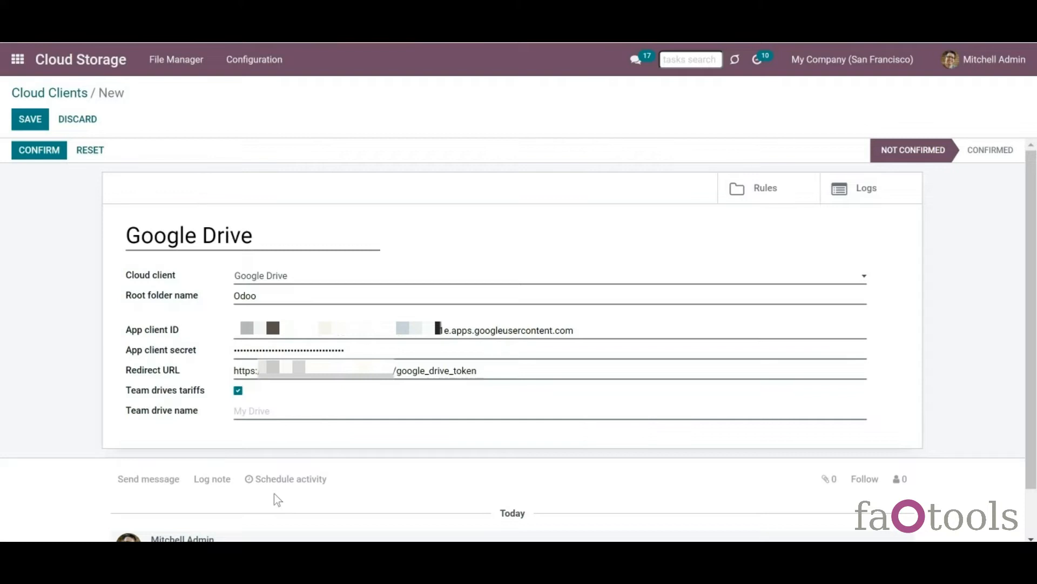
pyautogui.click(238, 390)
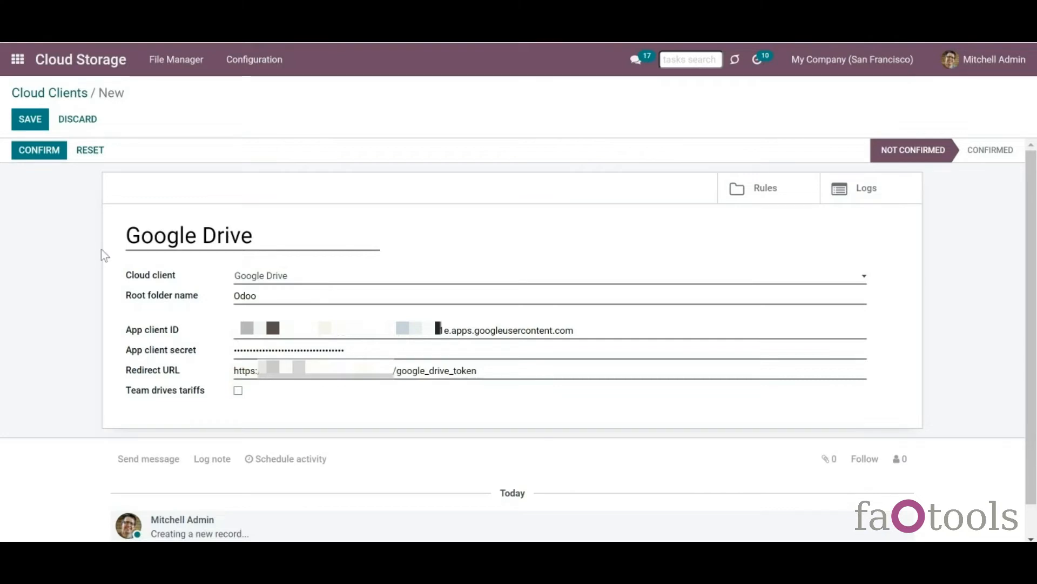
# - Save and confirm the cloud client, authorising the Google account with both Drive permissions
pyautogui.click(31, 121)
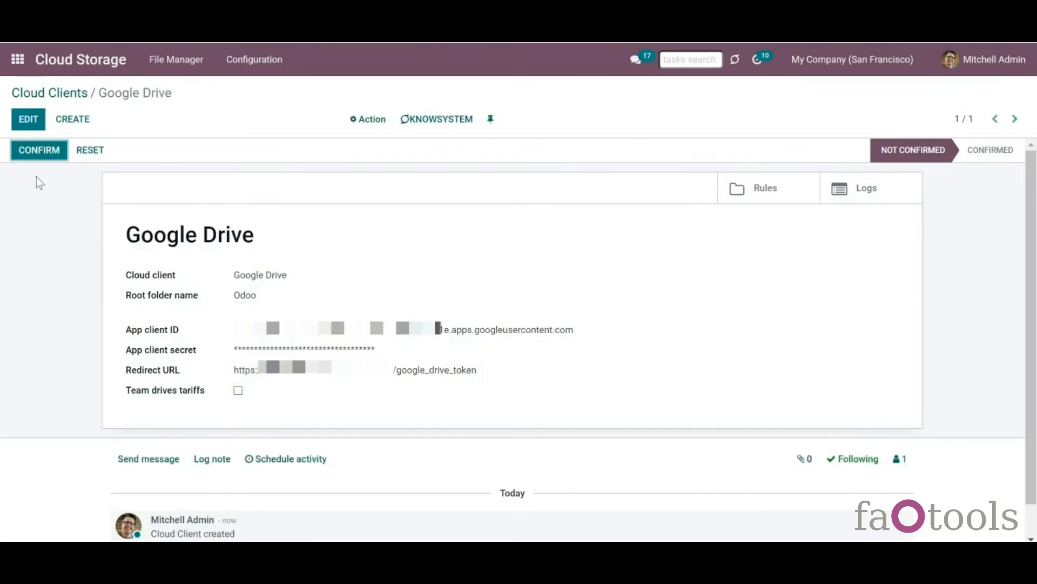
pyautogui.click(43, 162)
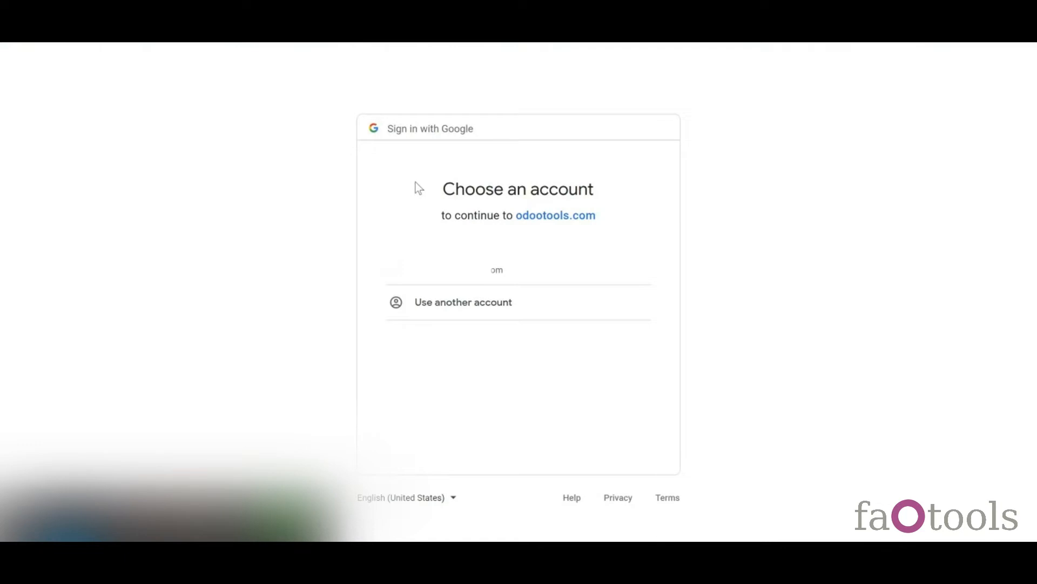
pyautogui.click(486, 264)
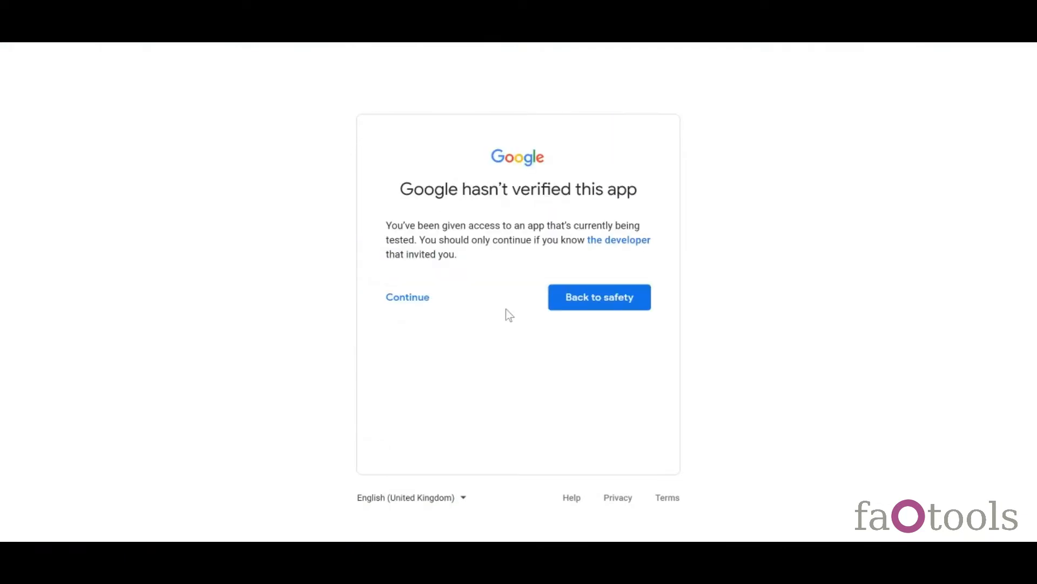
pyautogui.click(422, 302)
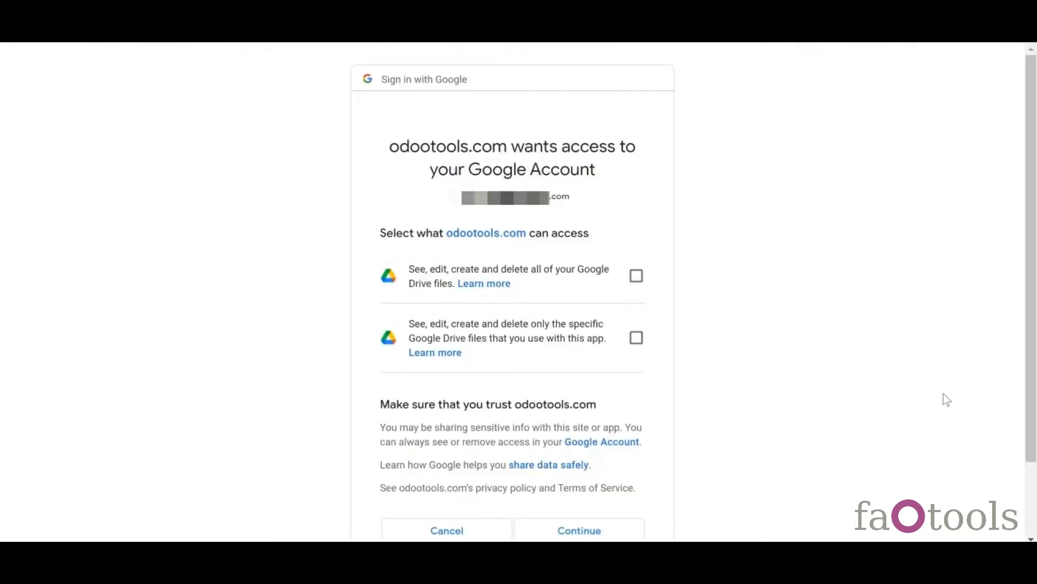
pyautogui.click(637, 277)
pyautogui.click(637, 339)
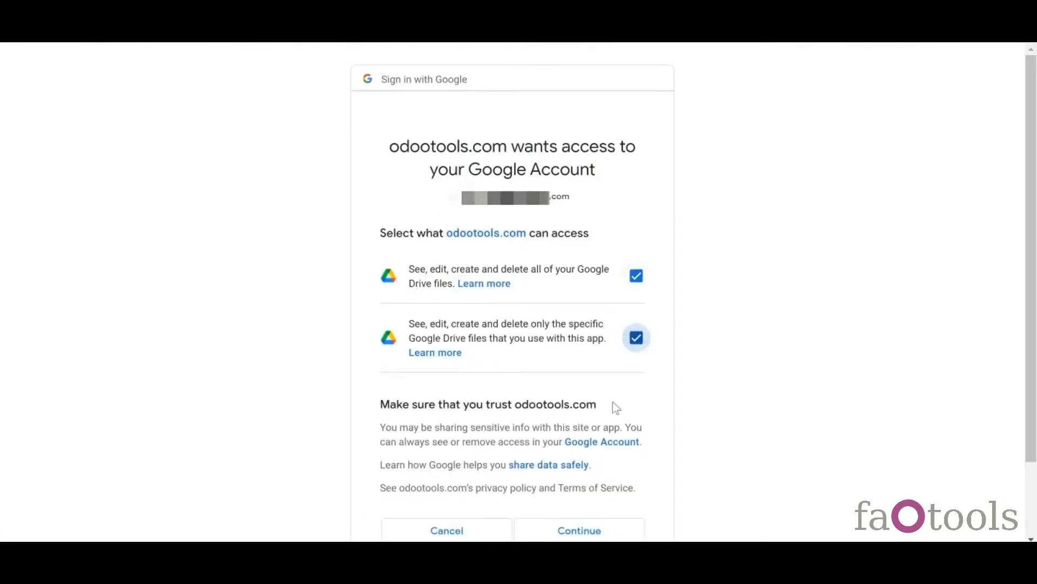
pyautogui.click(591, 525)
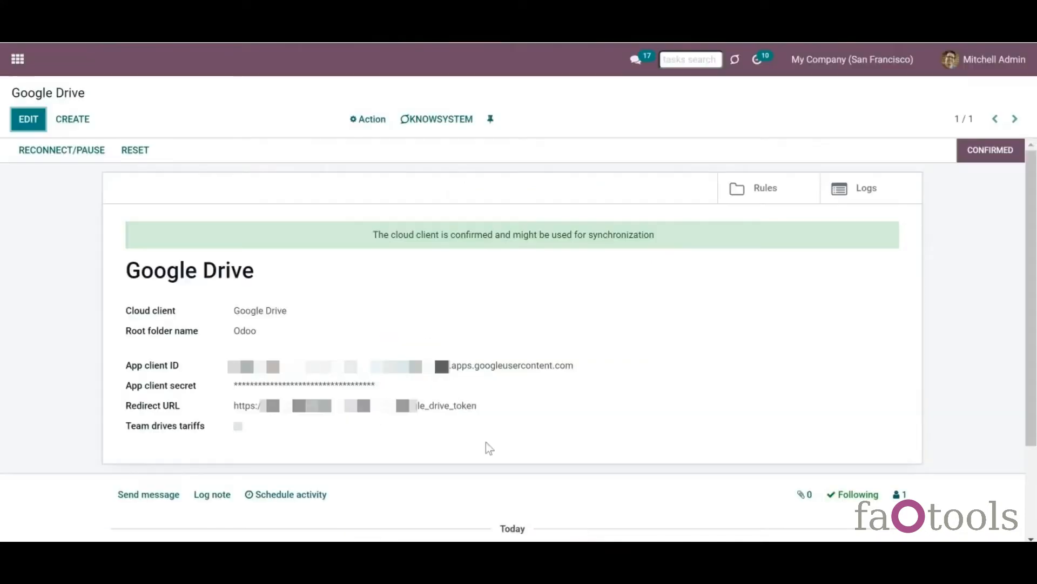
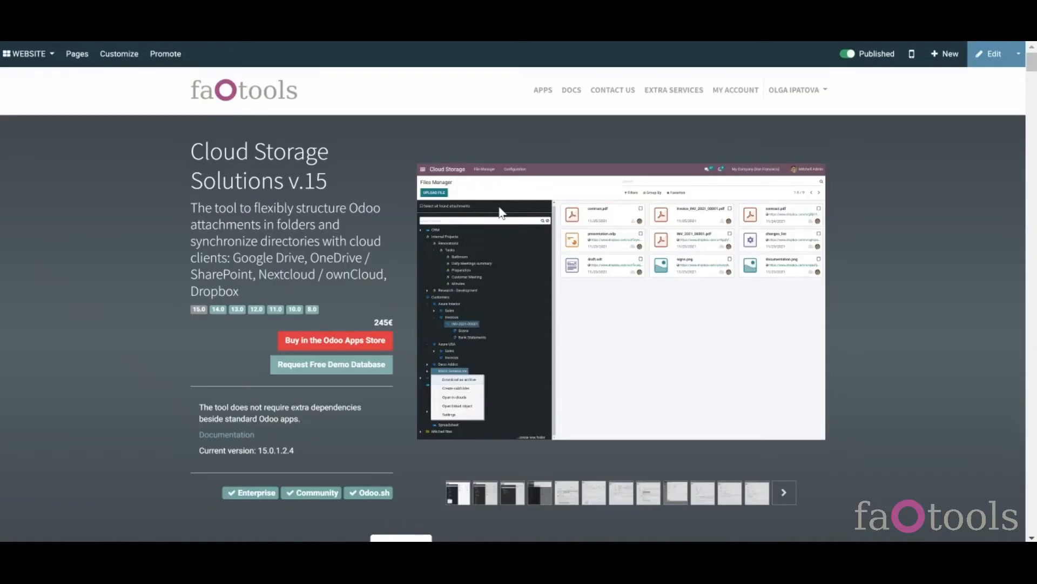
# - Show the Cloud Storage Solutions guidelines and expand 'Setting up OneDrive or/and SharePoint Integration'
pyautogui.scroll(-3, 519, 324)
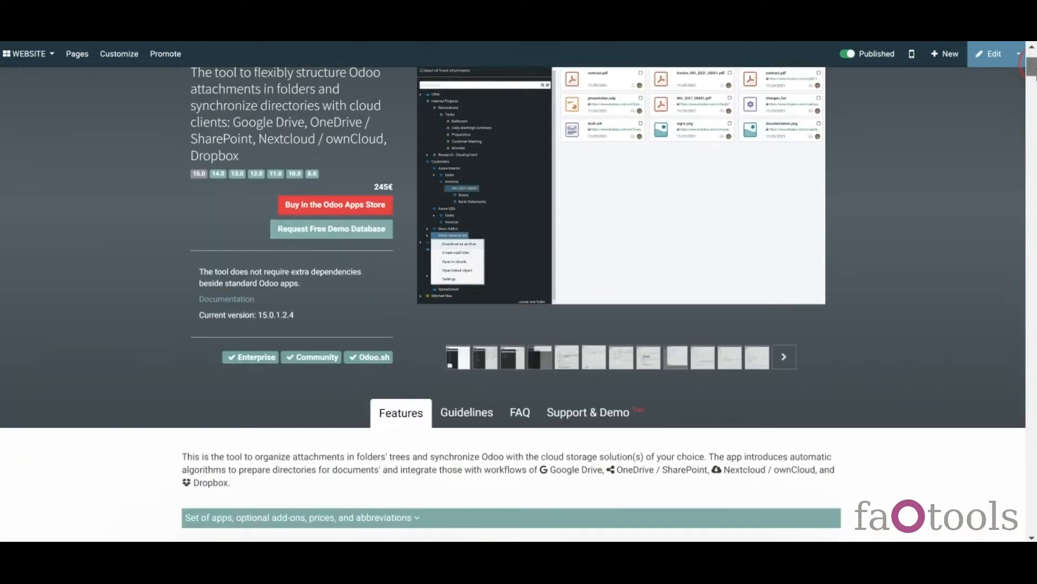
pyautogui.click(460, 369)
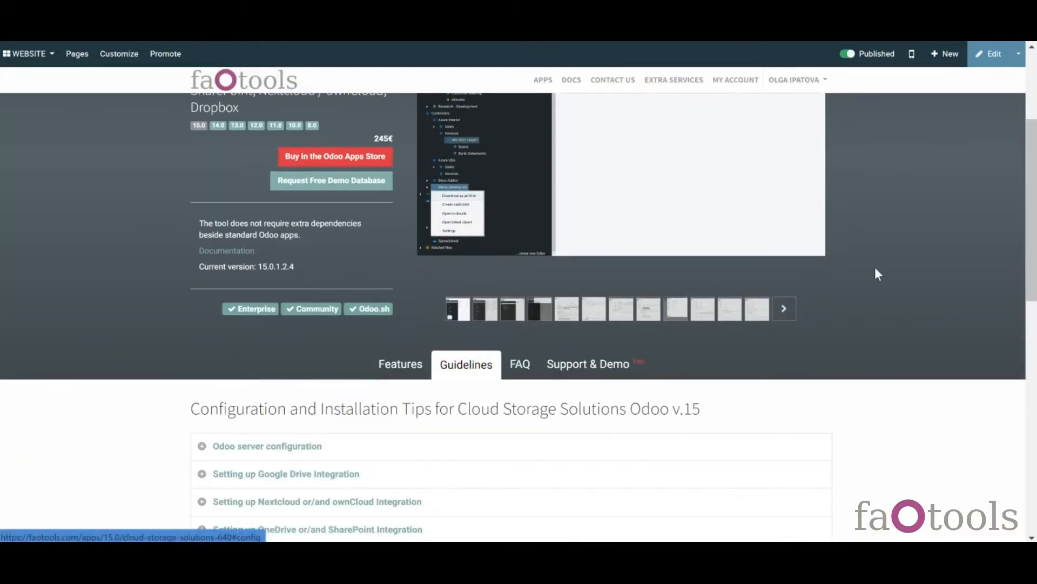
pyautogui.scroll(-2, 530, 387)
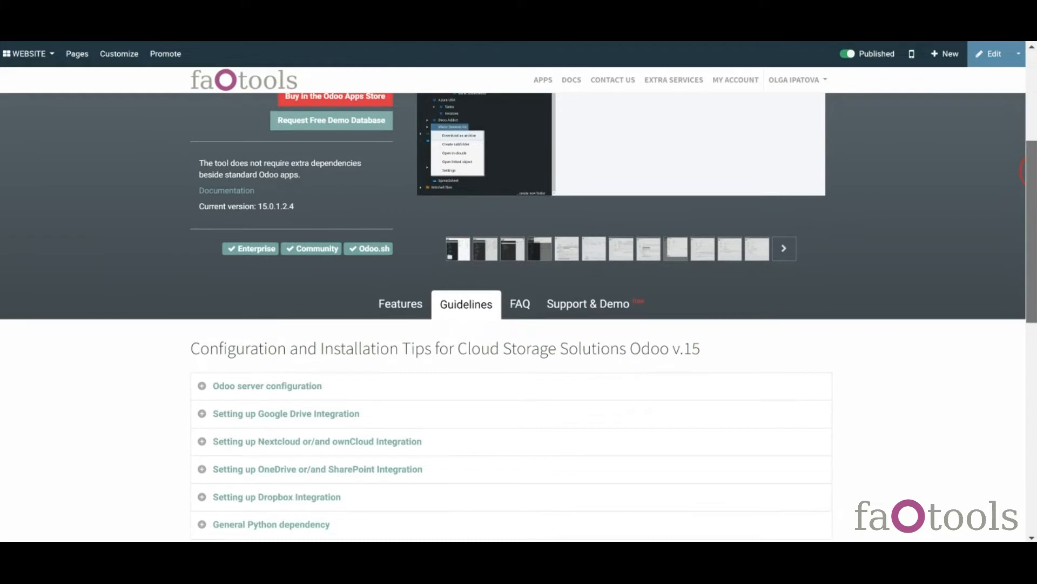
pyautogui.click(384, 420)
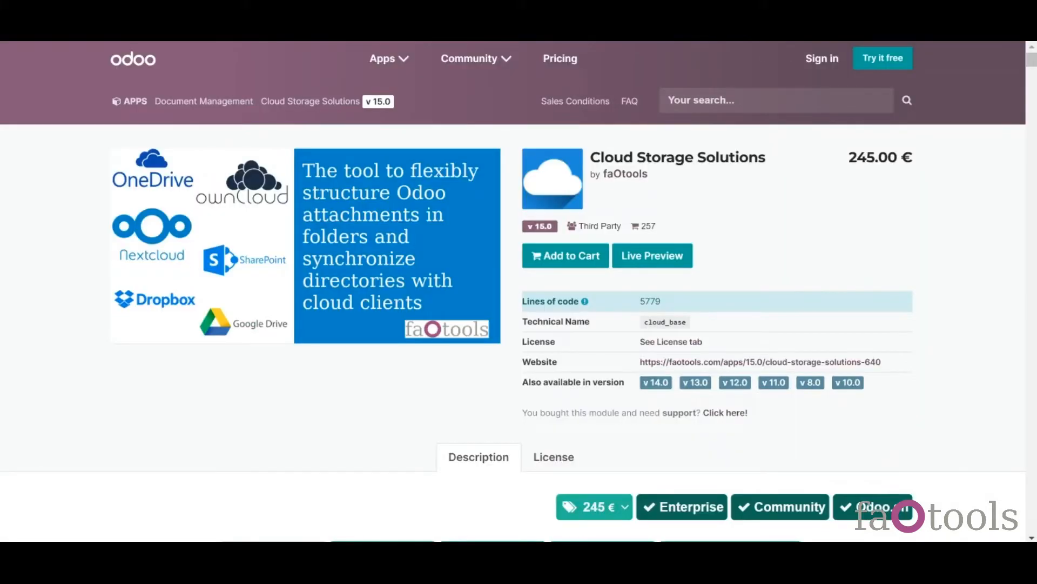
pyautogui.scroll(-10, 510, 120)
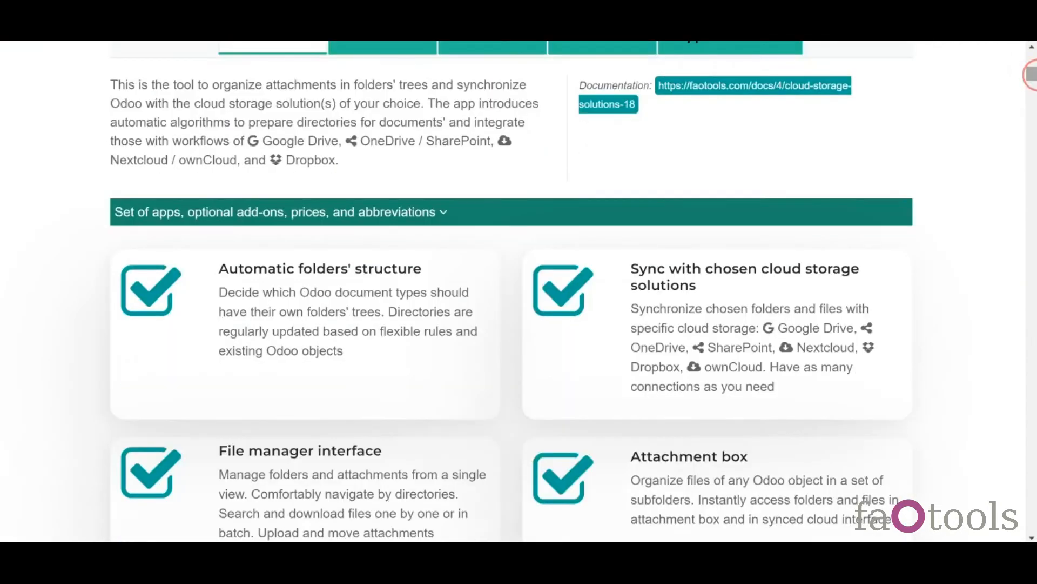
pyautogui.click(357, 49)
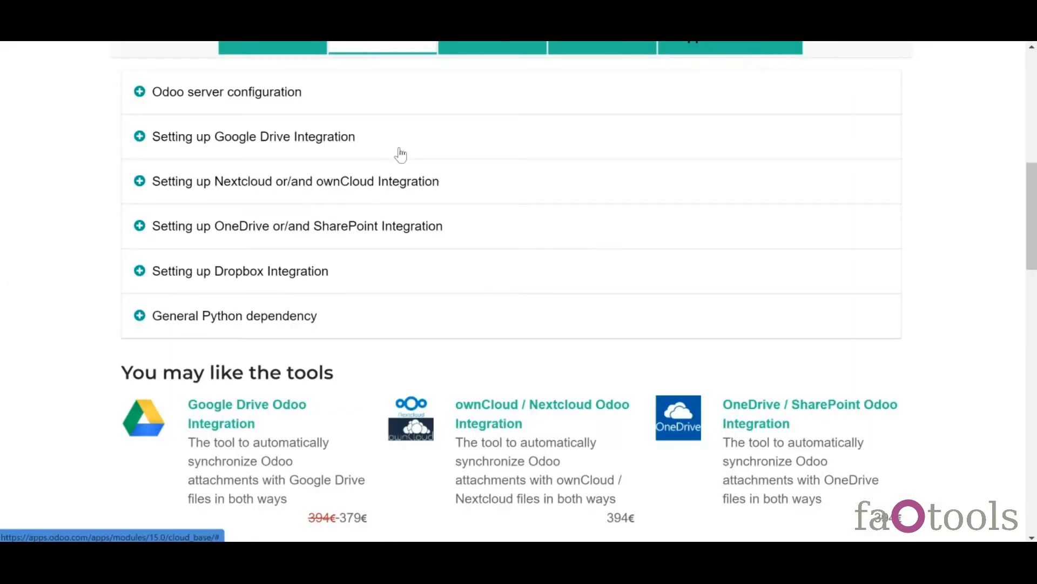
pyautogui.click(184, 231)
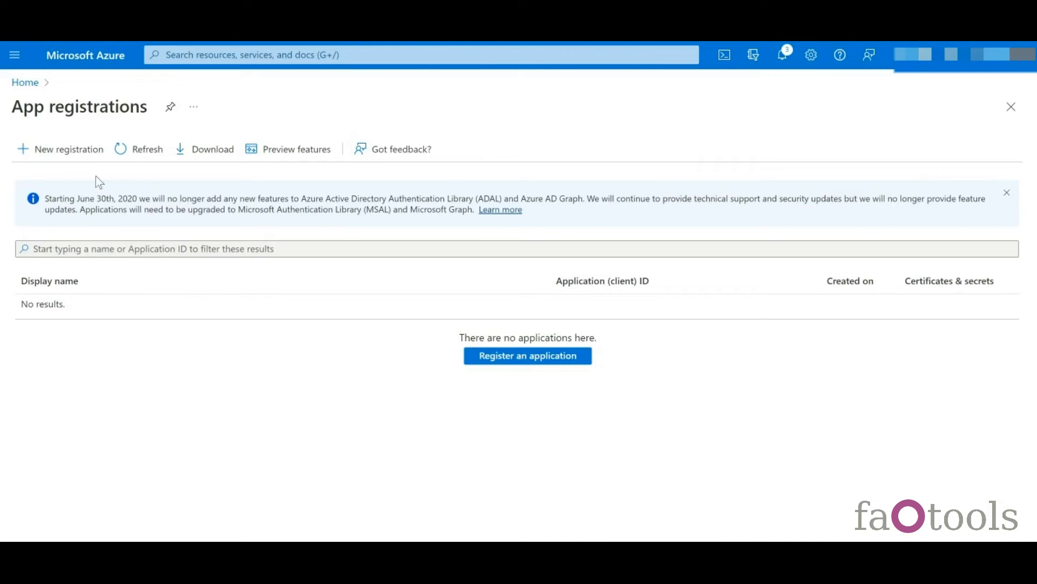
# - Start a new Azure app registration named 'Odoo 15' for organizational and personal Microsoft accounts
pyautogui.click(68, 151)
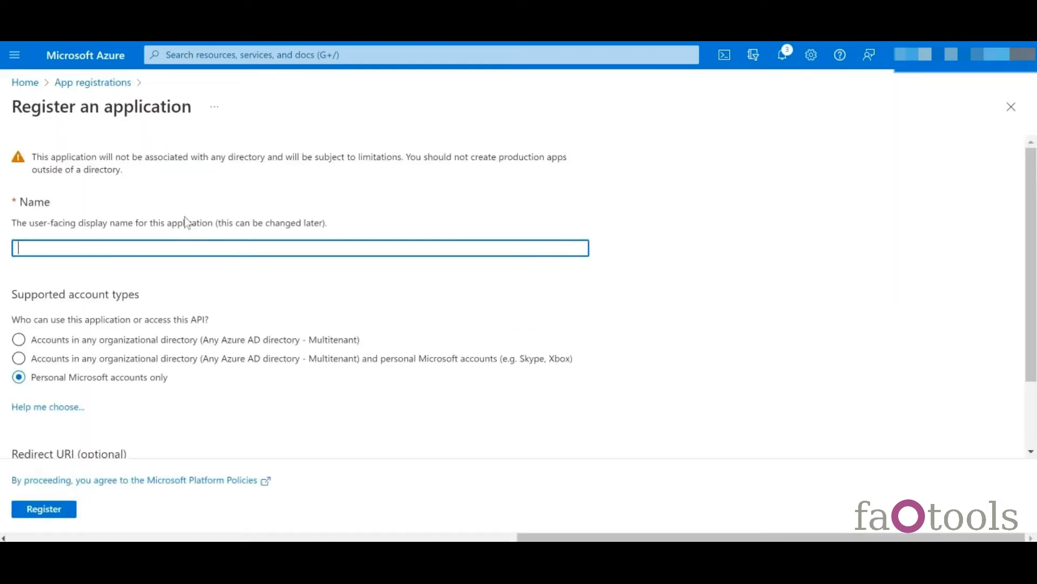
pyautogui.write('Odoo 15')
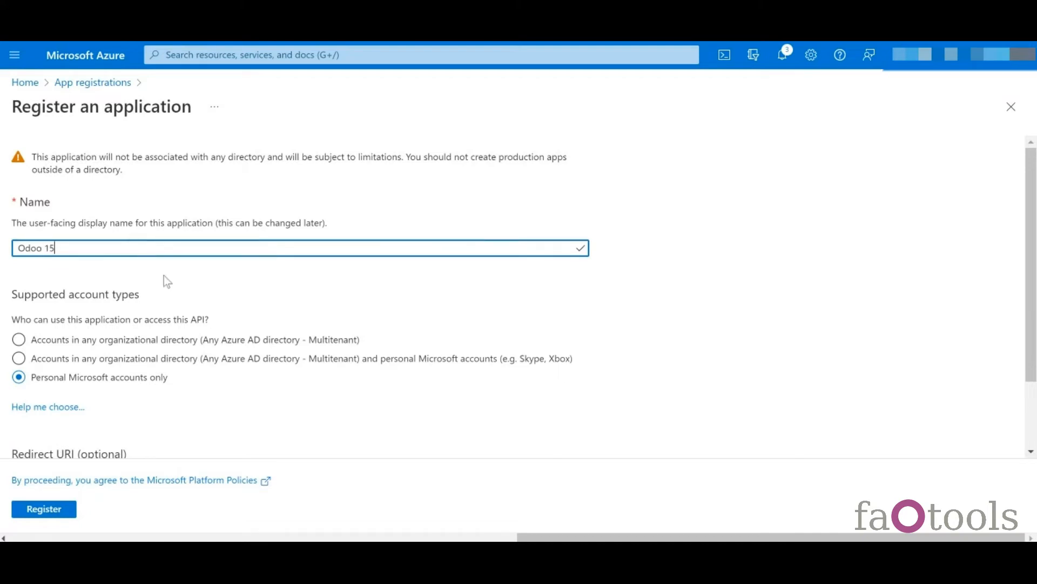
pyautogui.click(93, 362)
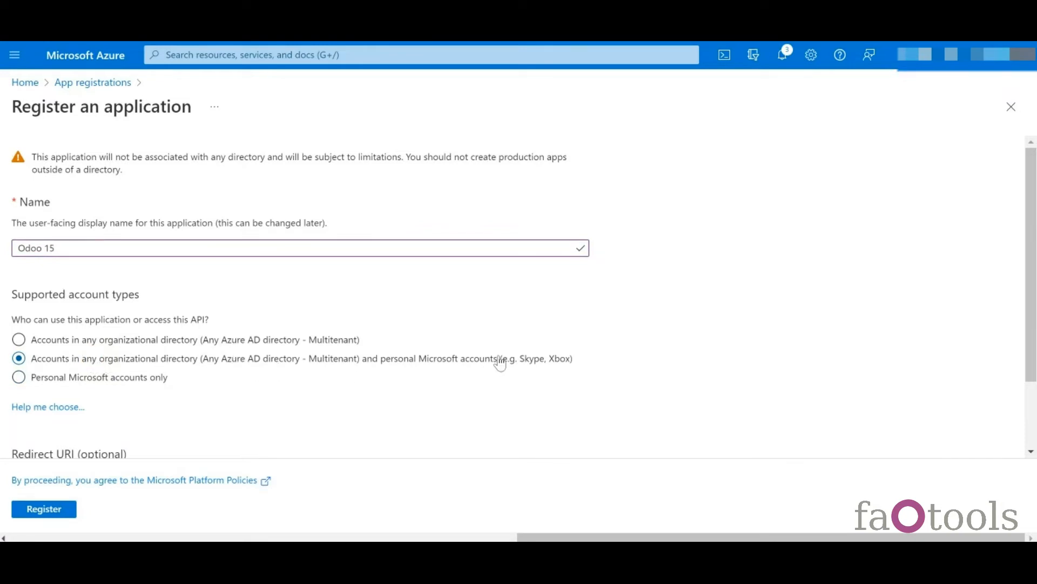
pyautogui.scroll(-2, 559, 376)
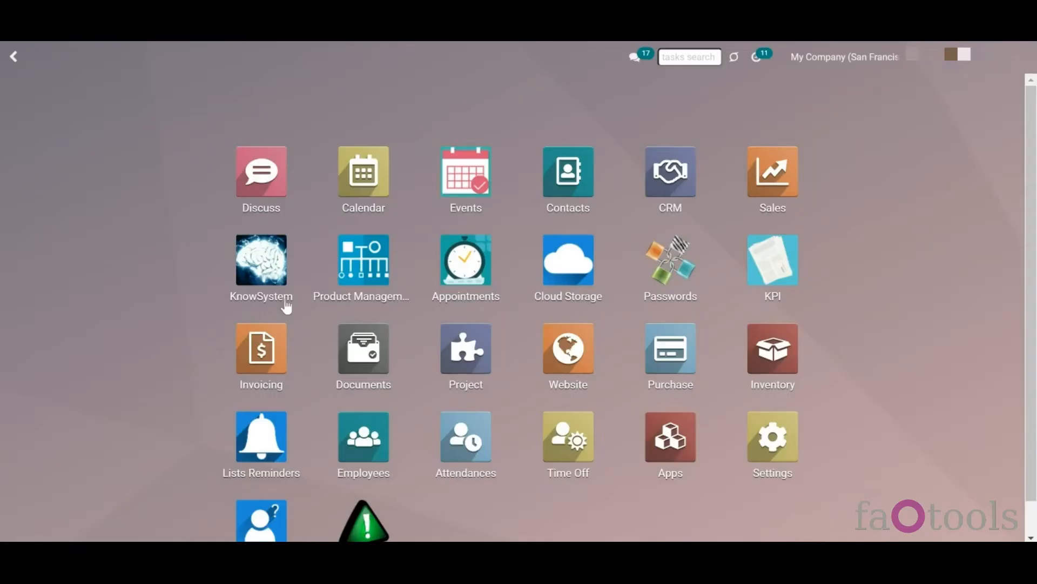
# - Create a new cloud client named 'OneDrive' in Cloud Storage's Cloud Clients list
pyautogui.click(567, 278)
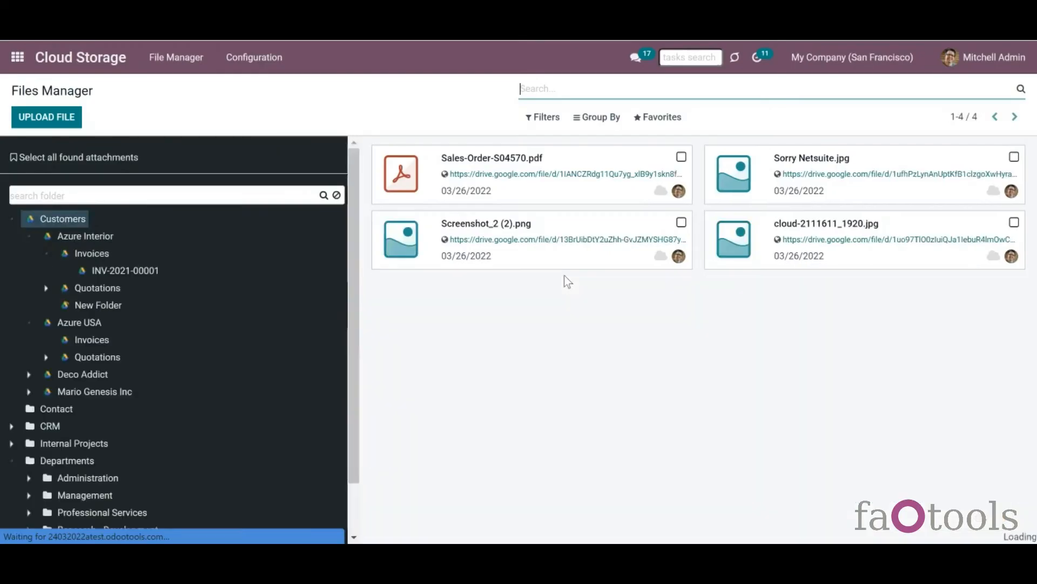
pyautogui.click(252, 58)
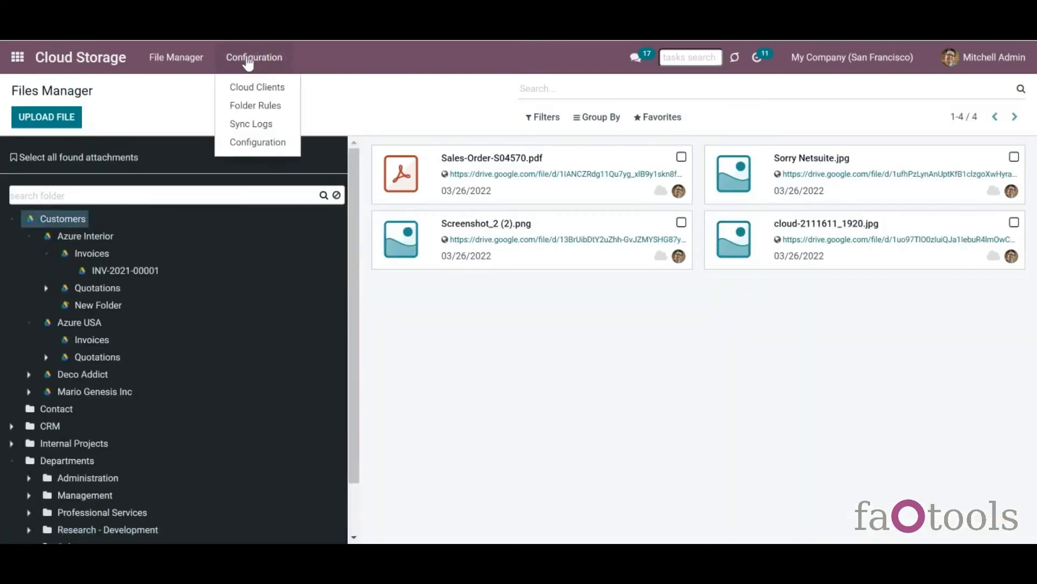
pyautogui.click(255, 87)
pyautogui.click(35, 120)
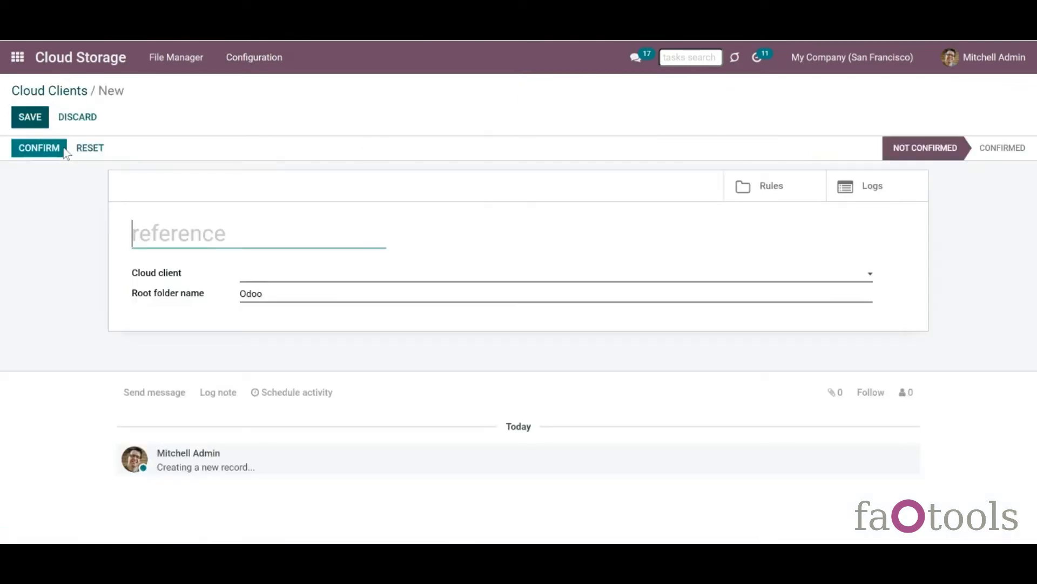
pyautogui.write('On')
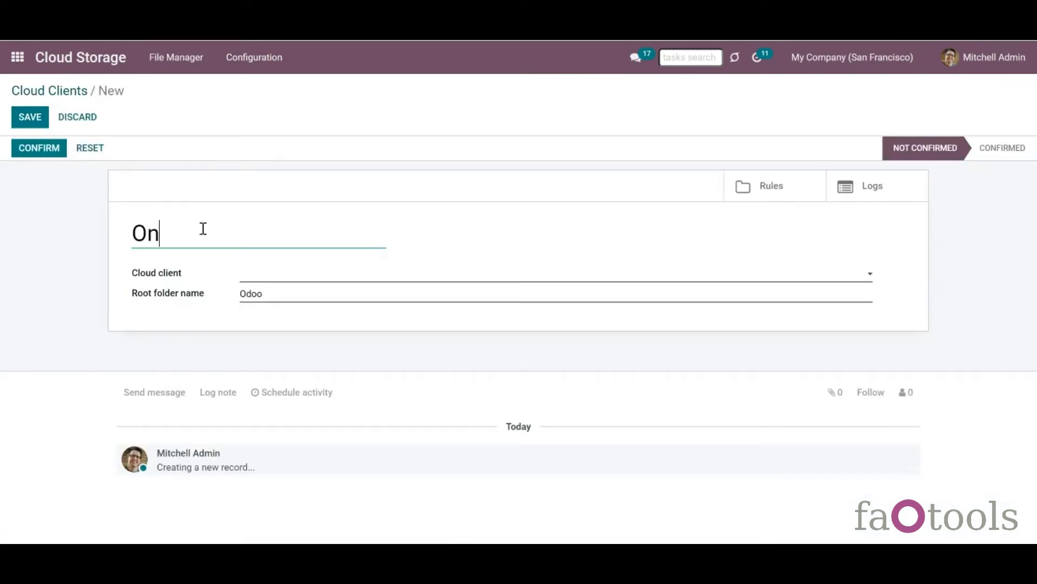
pyautogui.write('eDrive')
# - Set the cloud client type to OneDrive and copy its Redirect URL
pyautogui.click(260, 273)
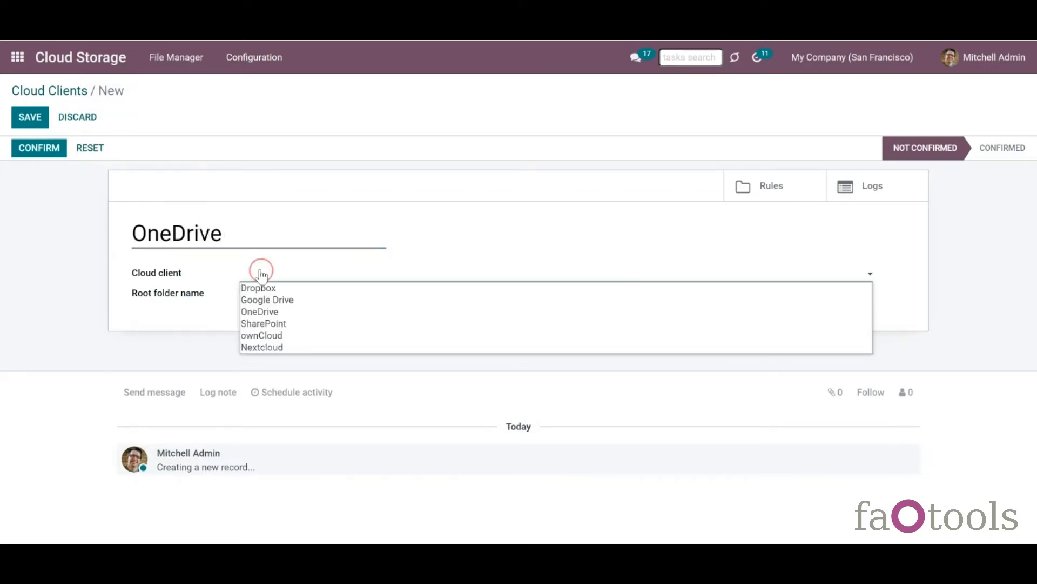
pyautogui.click(277, 316)
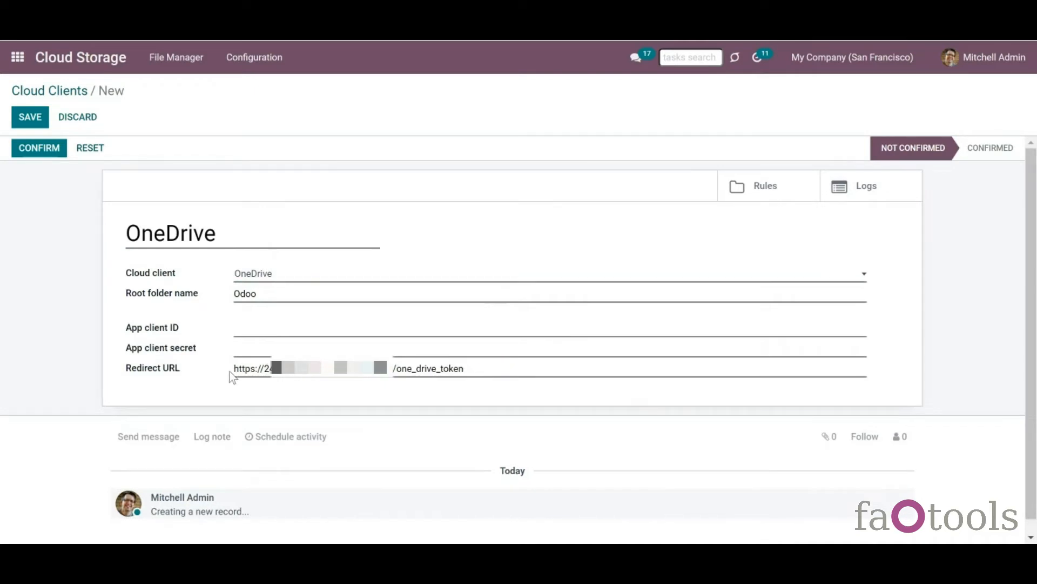
pyautogui.moveTo(232, 370); pyautogui.dragTo(568, 370)
pyautogui.click(510, 375)
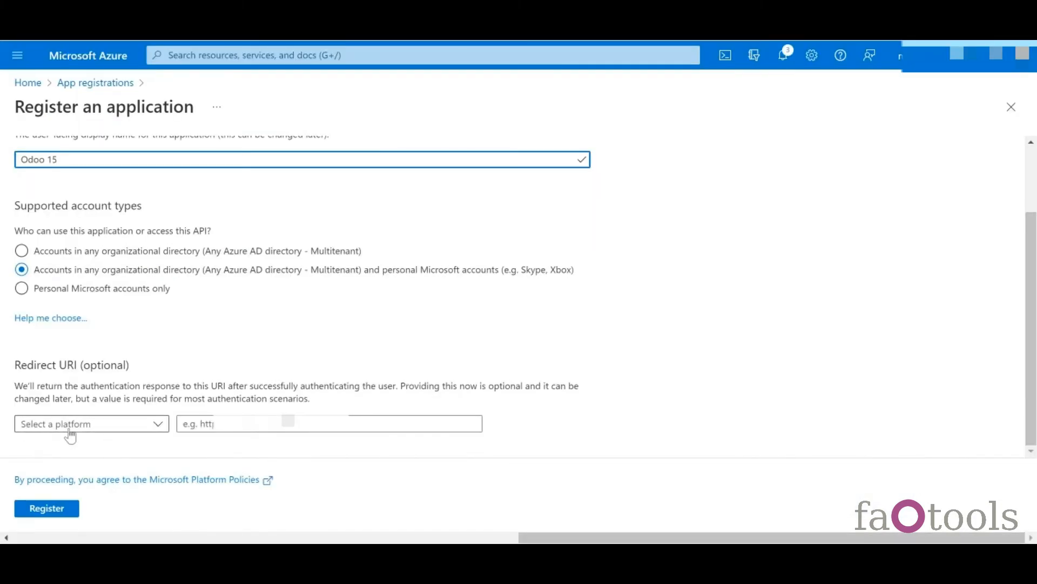
# - Register the app with Odoo's URL as Web redirect URI, then copy the client ID
pyautogui.click(72, 427)
pyautogui.click(80, 466)
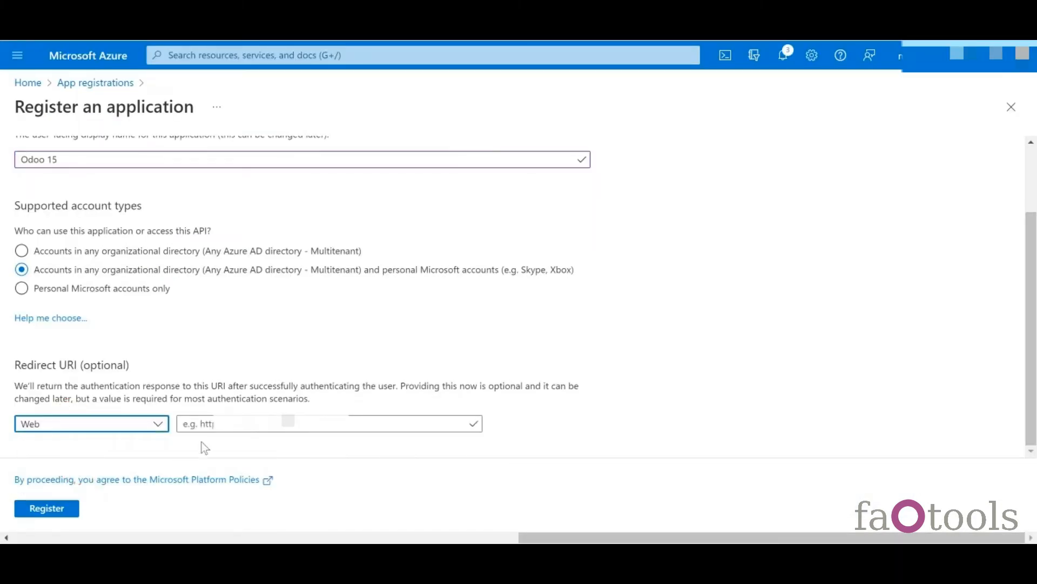
pyautogui.click(215, 426)
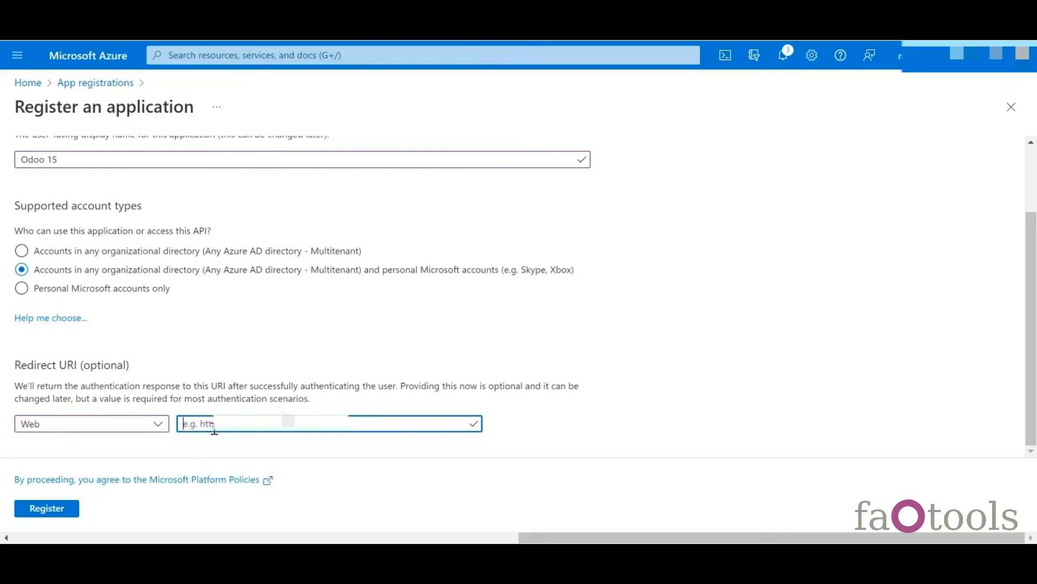
pyautogui.hotkey('ctrl', 'v')
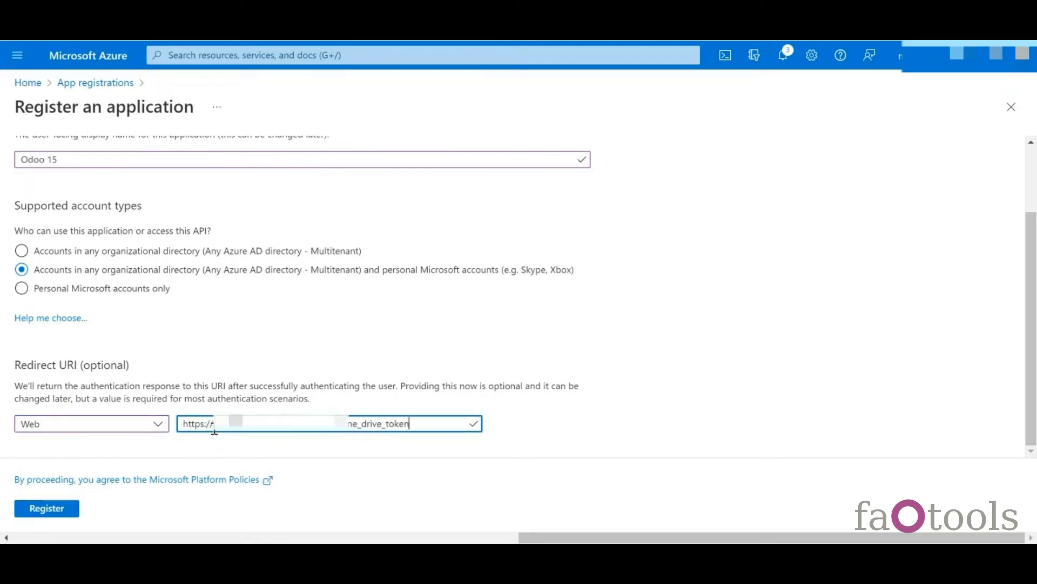
pyautogui.click(47, 510)
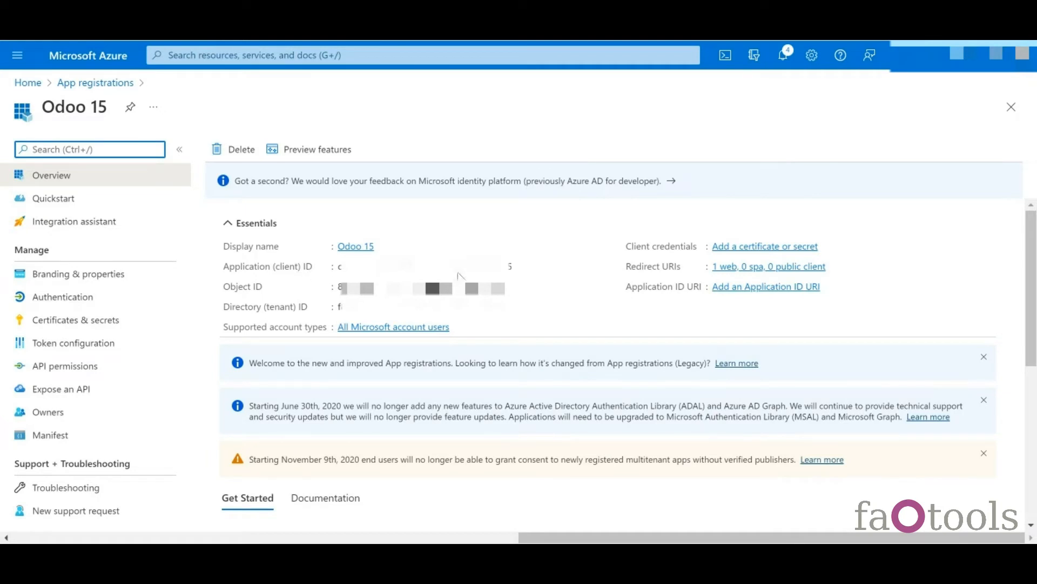
pyautogui.click(521, 267)
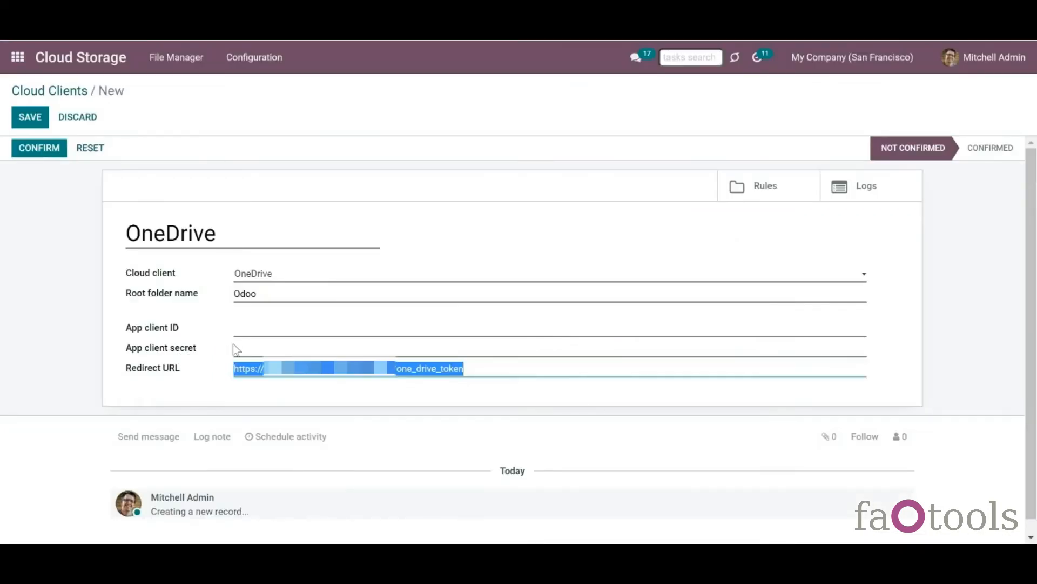
# - Paste the client ID into Odoo and add an Azure client secret described 'Odoo'
pyautogui.click(238, 329)
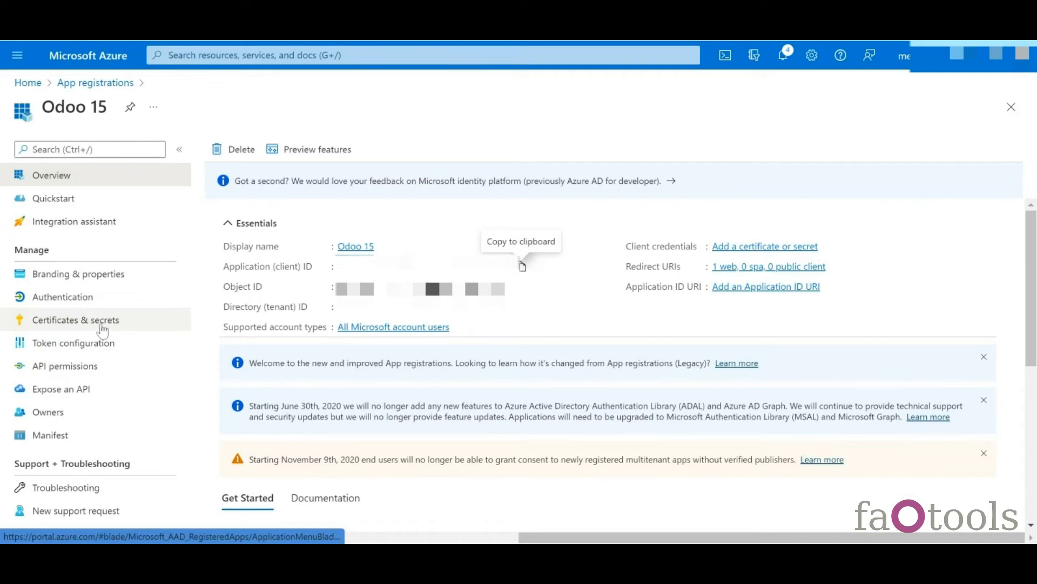
pyautogui.click(109, 324)
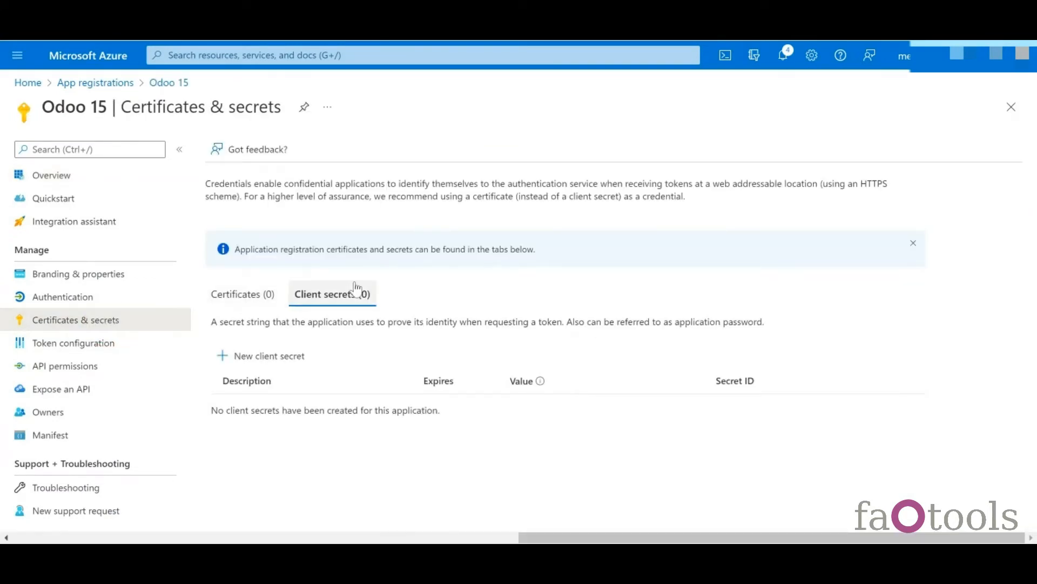
pyautogui.click(286, 358)
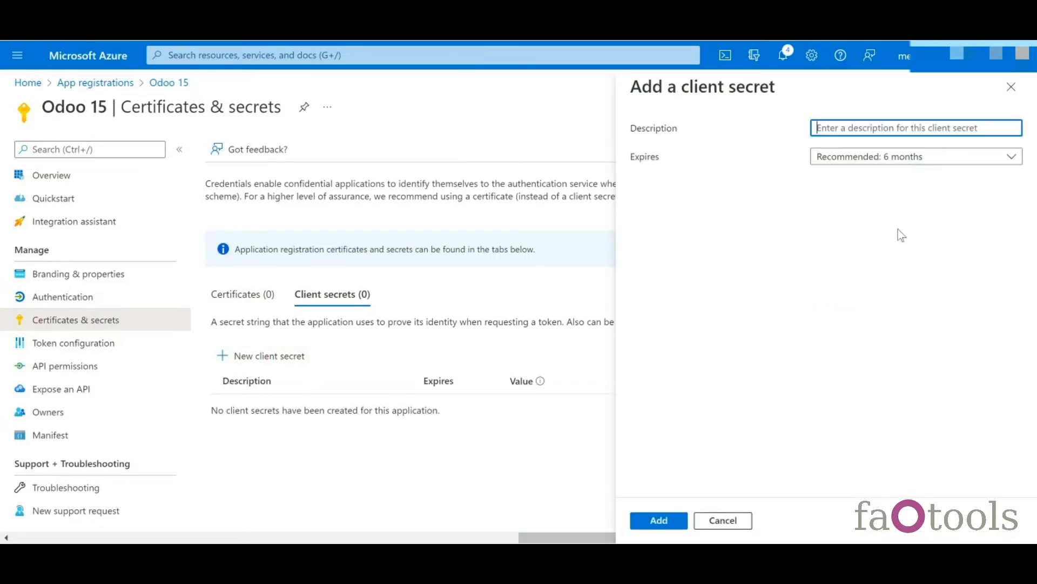
pyautogui.write('Odoo')
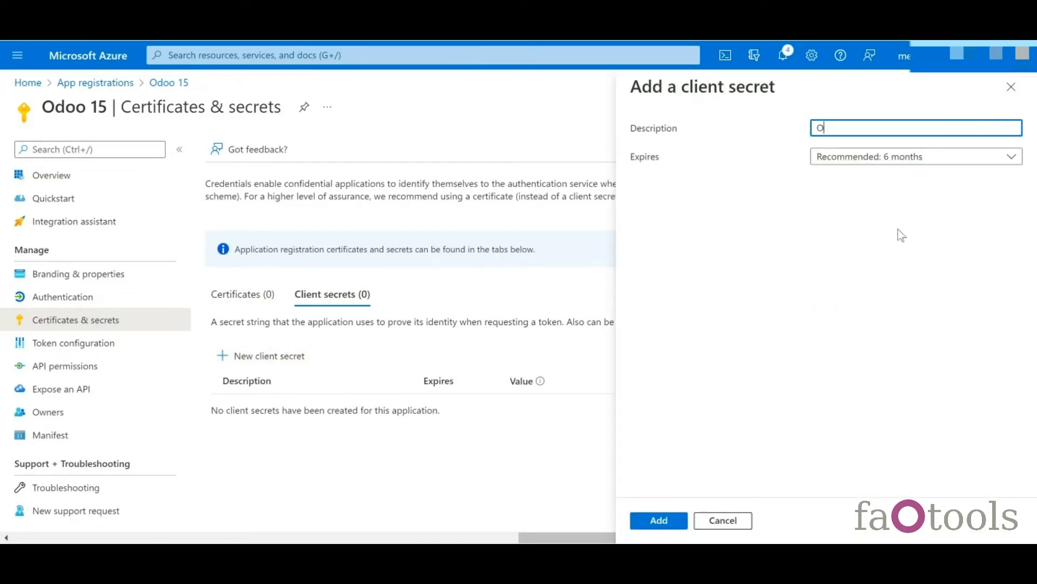
pyautogui.click(666, 522)
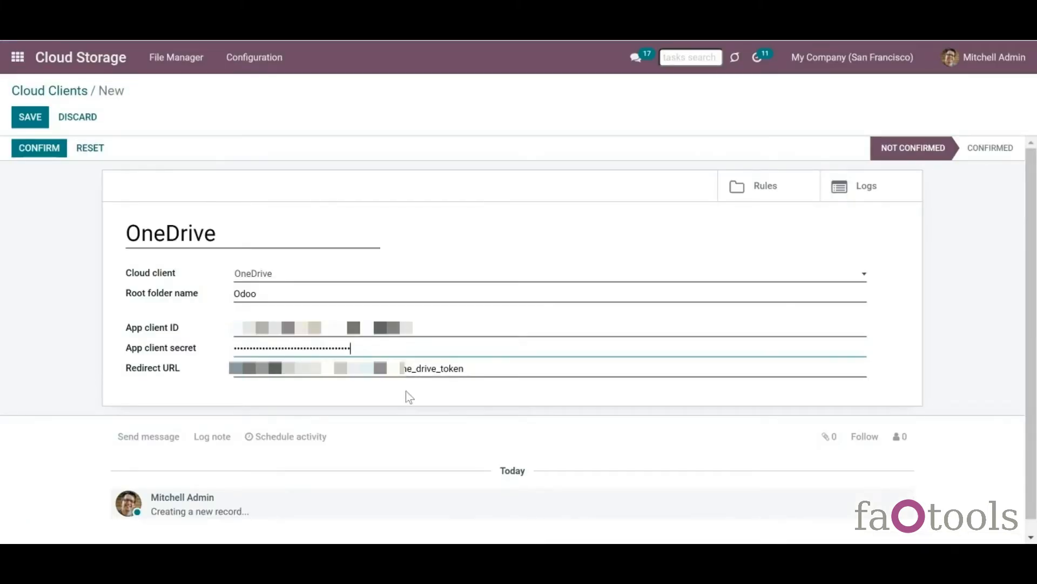
# - Save and confirm the OneDrive client, then accept Odoo 15's access on Microsoft's consent page
pyautogui.click(33, 120)
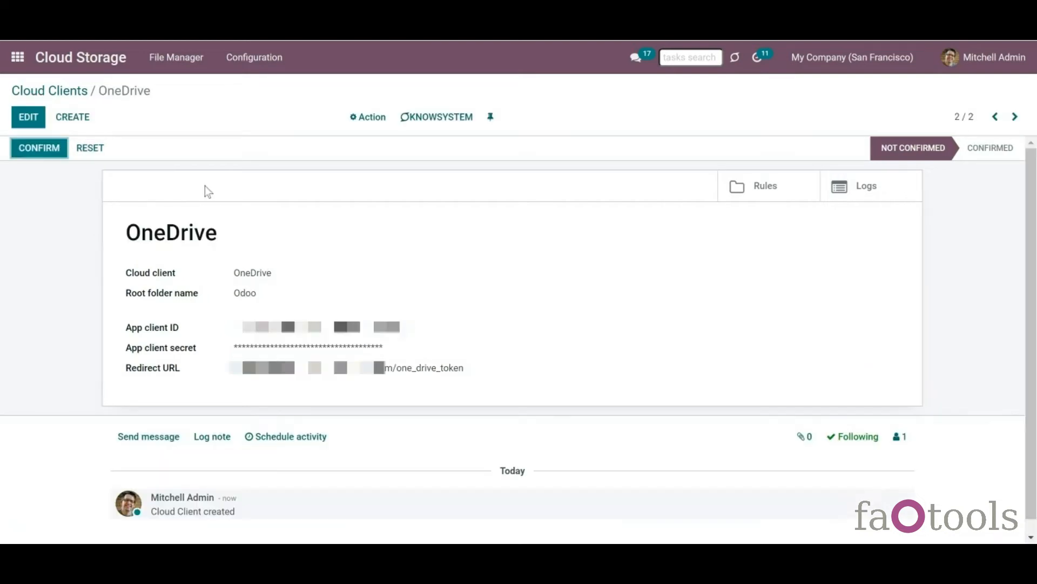
pyautogui.click(35, 153)
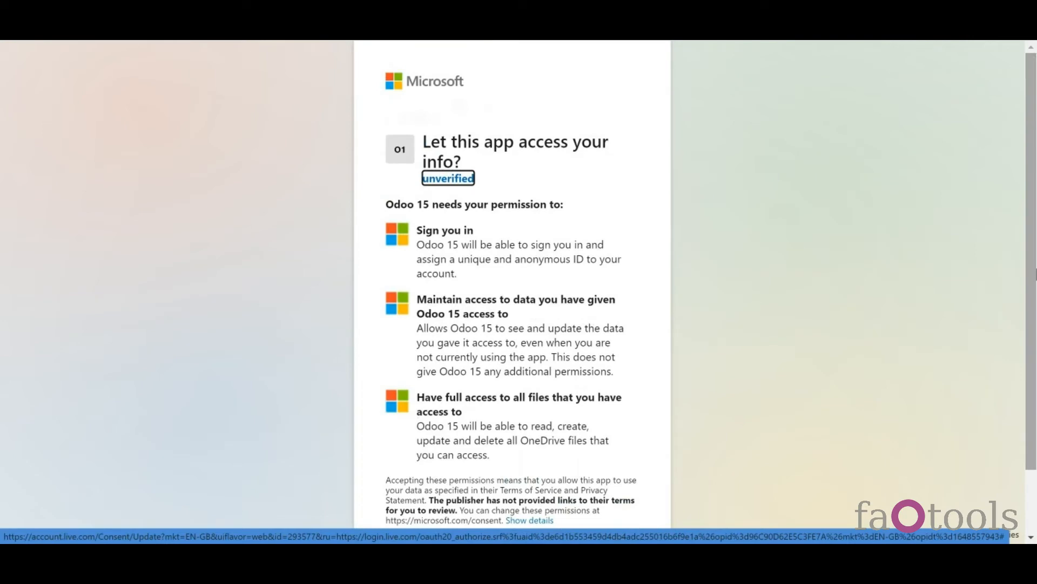
pyautogui.moveTo(1019, 266); pyautogui.dragTo(1026, 347)
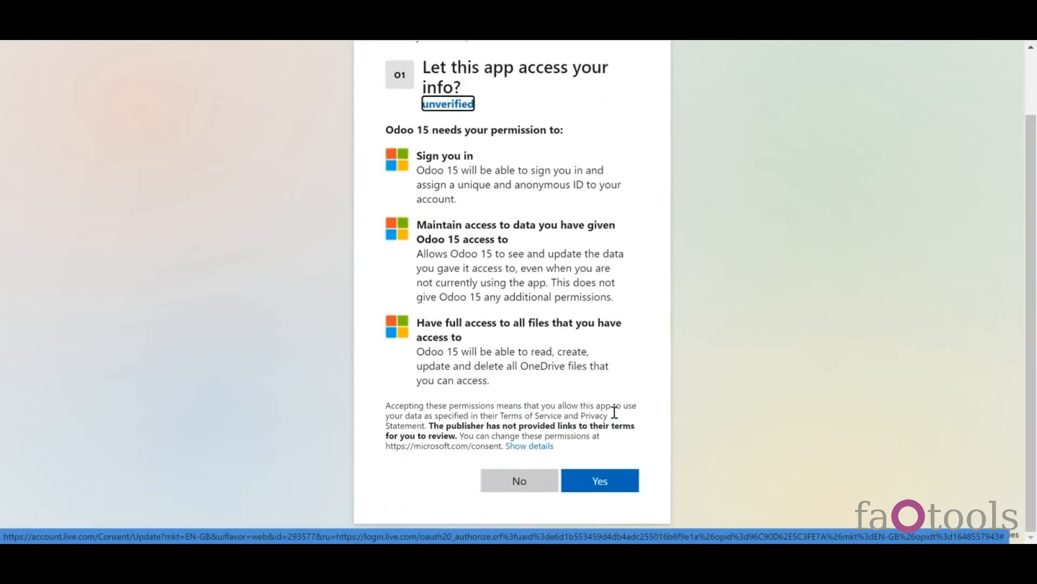
pyautogui.click(596, 484)
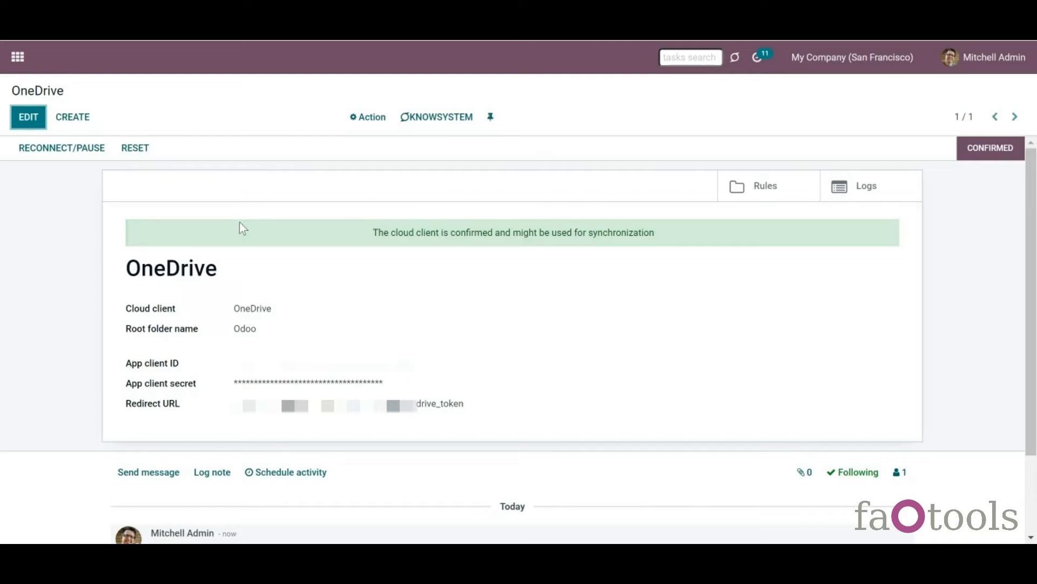
# - Create a new cloud client of type SharePoint and start filling in its SharePoint site
pyautogui.click(73, 117)
pyautogui.click(297, 278)
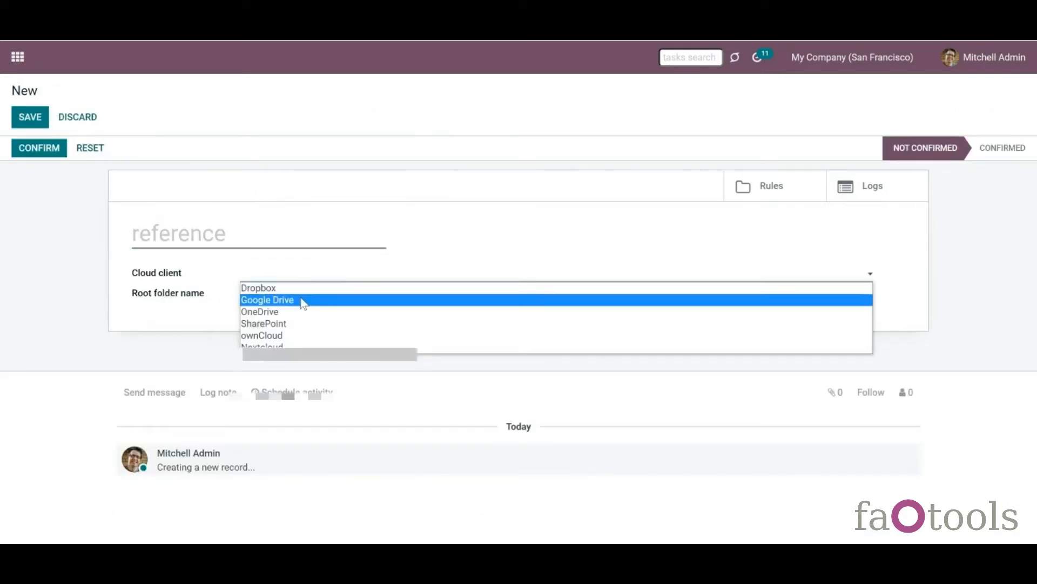
pyautogui.click(301, 326)
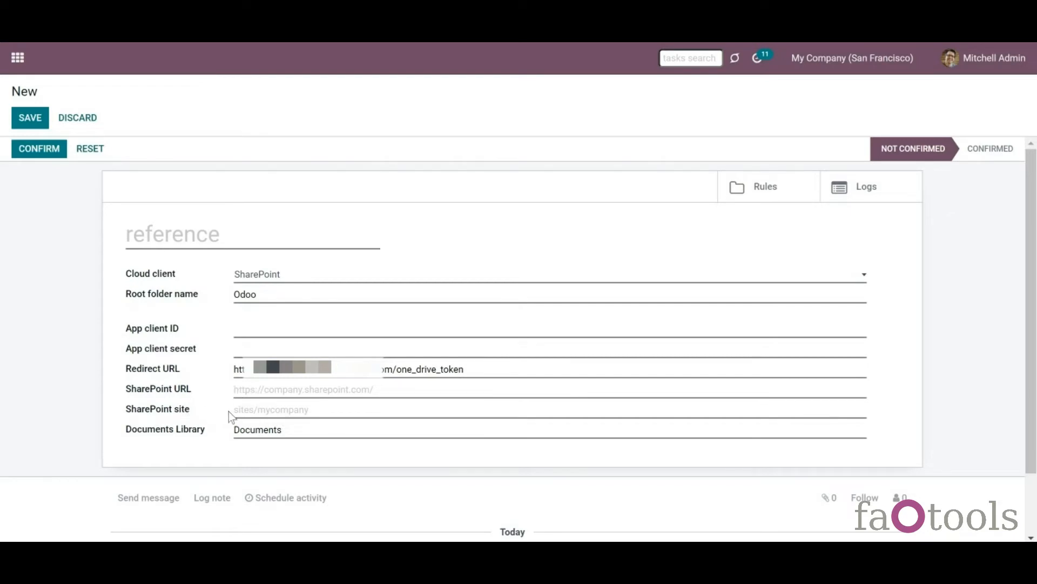
pyautogui.click(325, 409)
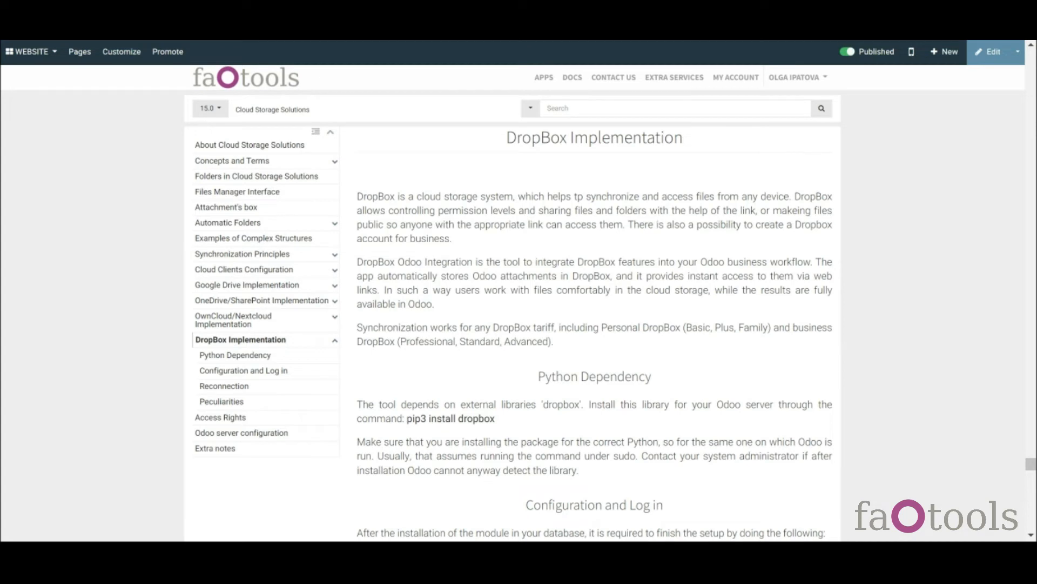
pyautogui.moveTo(408, 419); pyautogui.dragTo(495, 420)
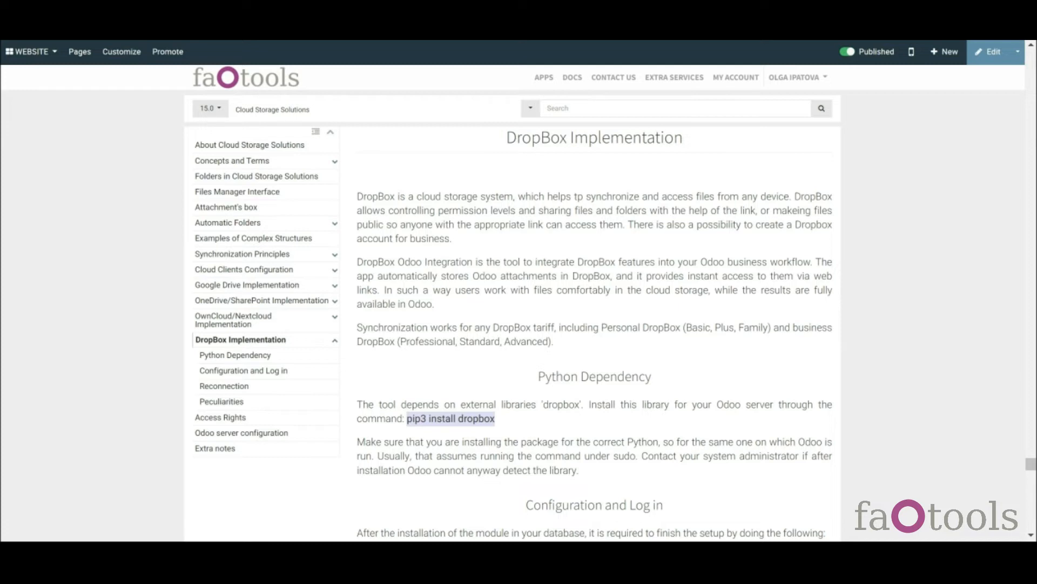
pyautogui.click(514, 428)
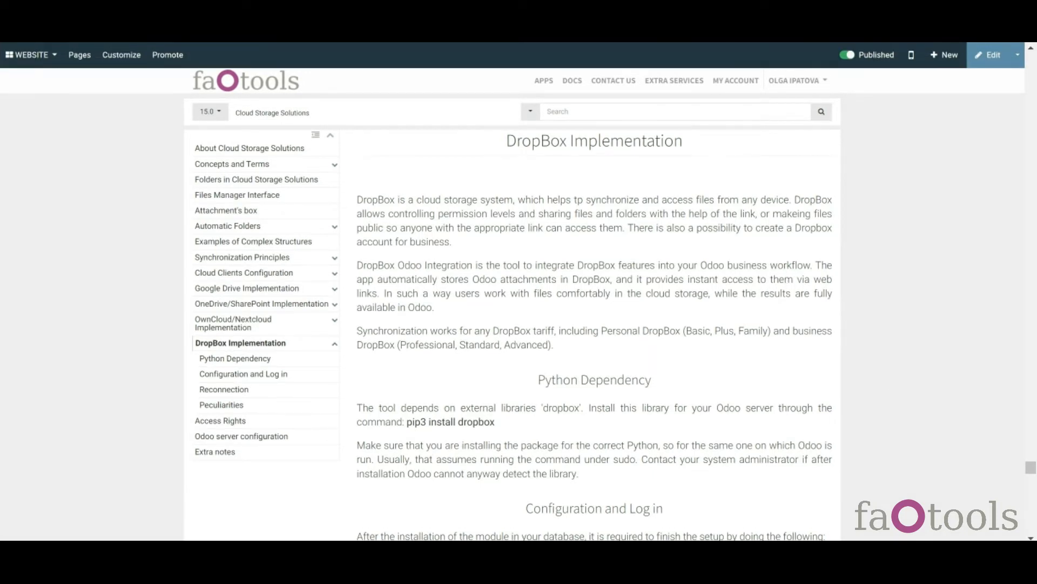
pyautogui.scroll(-4, 1031, 469)
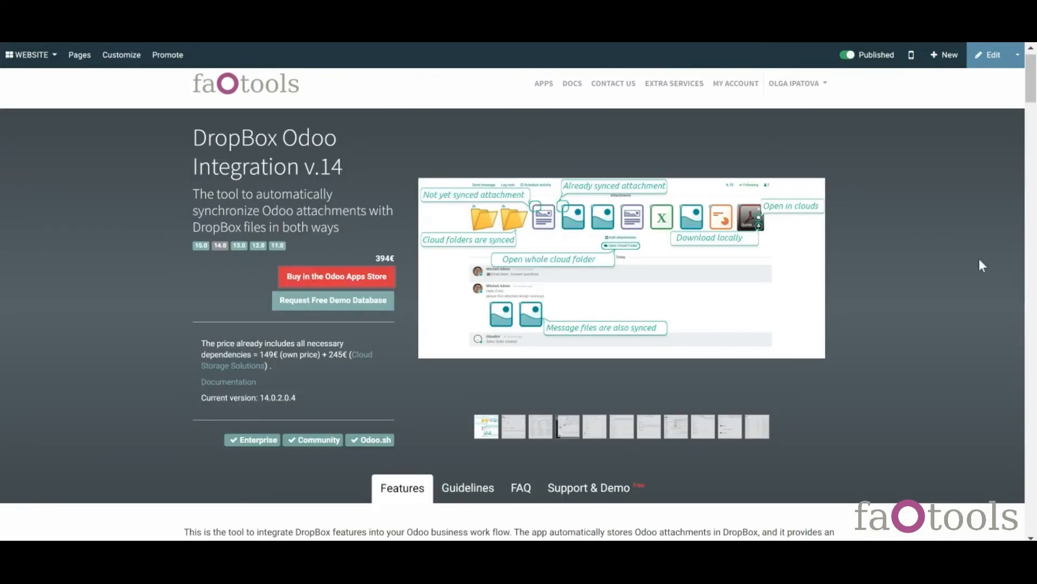
# - Open the DropBox integration page's Guidelines and expand 'Configuration and log in'
pyautogui.click(1031, 97)
pyautogui.moveTo(1033, 105); pyautogui.dragTo(1034, 123)
pyautogui.scroll(2, 1034, 123)
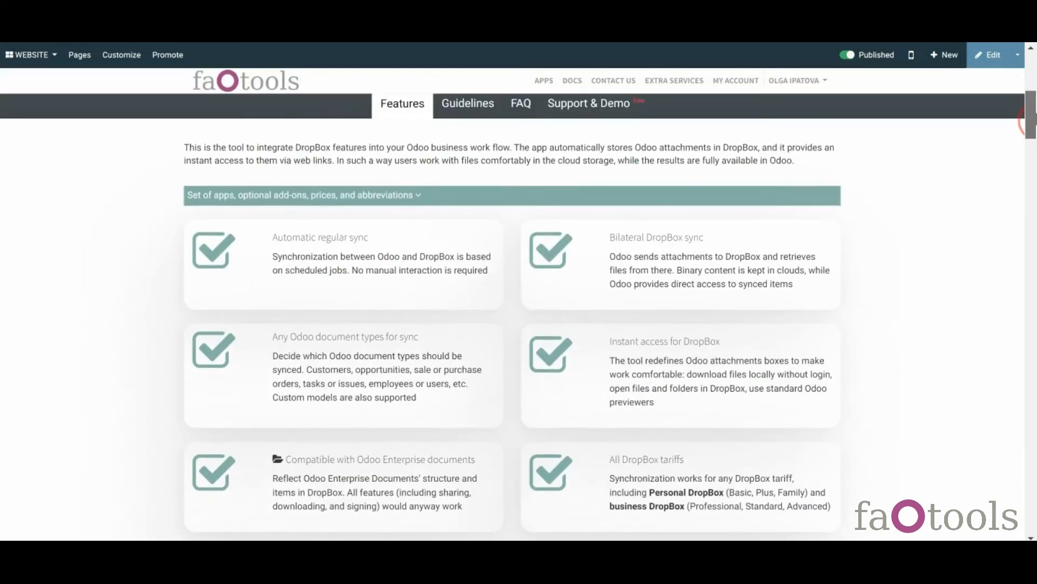
pyautogui.click(468, 184)
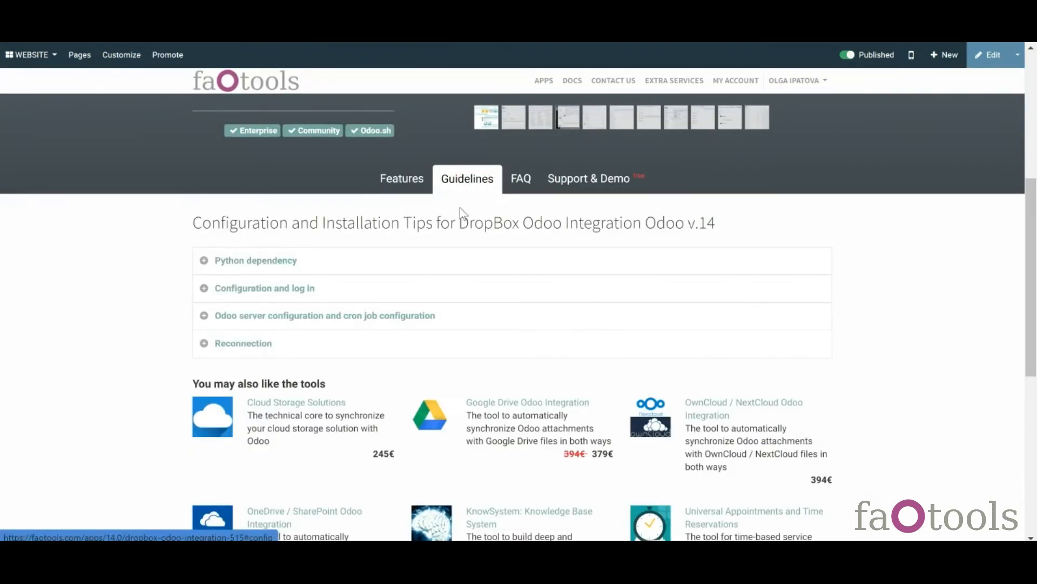
pyautogui.click(288, 291)
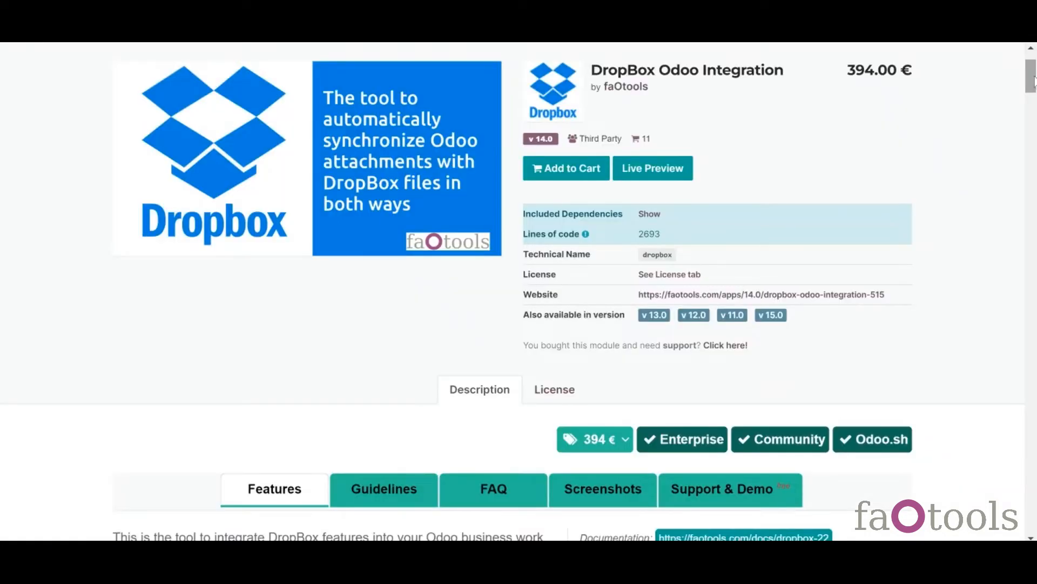
# - Expand the same 'Configuration and log in' guidelines on the Odoo Apps Store page
pyautogui.moveTo(1031, 69); pyautogui.dragTo(1031, 87)
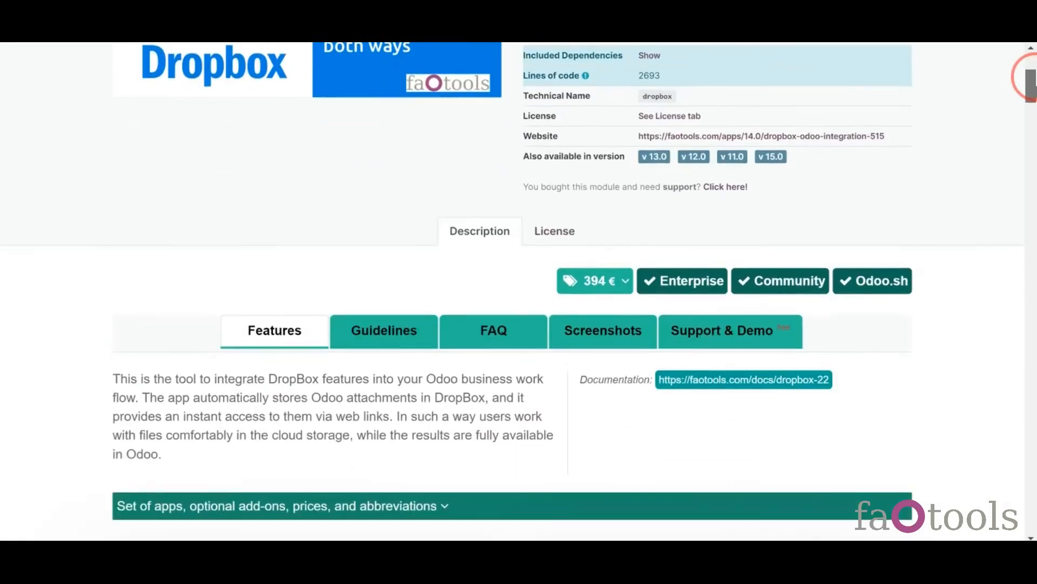
pyautogui.click(372, 350)
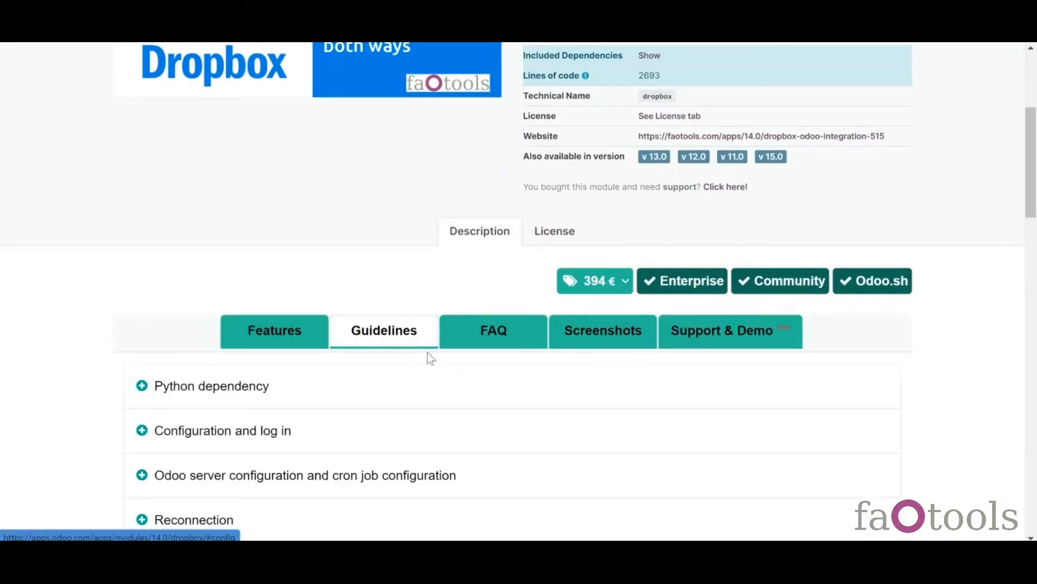
pyautogui.click(171, 435)
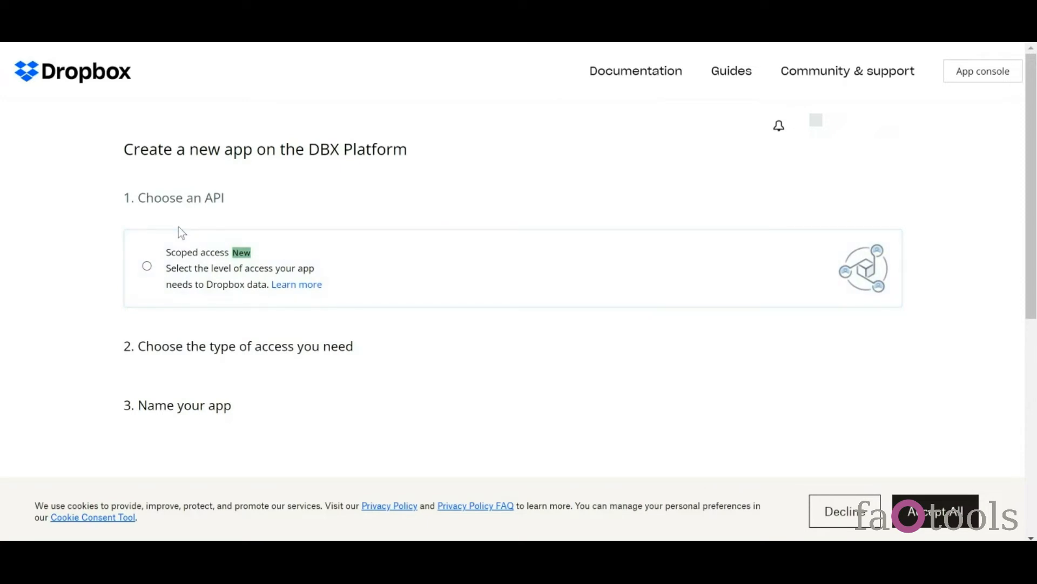
# - Create a Dropbox app 'Odoo 15' using Scoped access and Full Dropbox access type
pyautogui.click(165, 277)
pyautogui.scroll(-4, 504, 363)
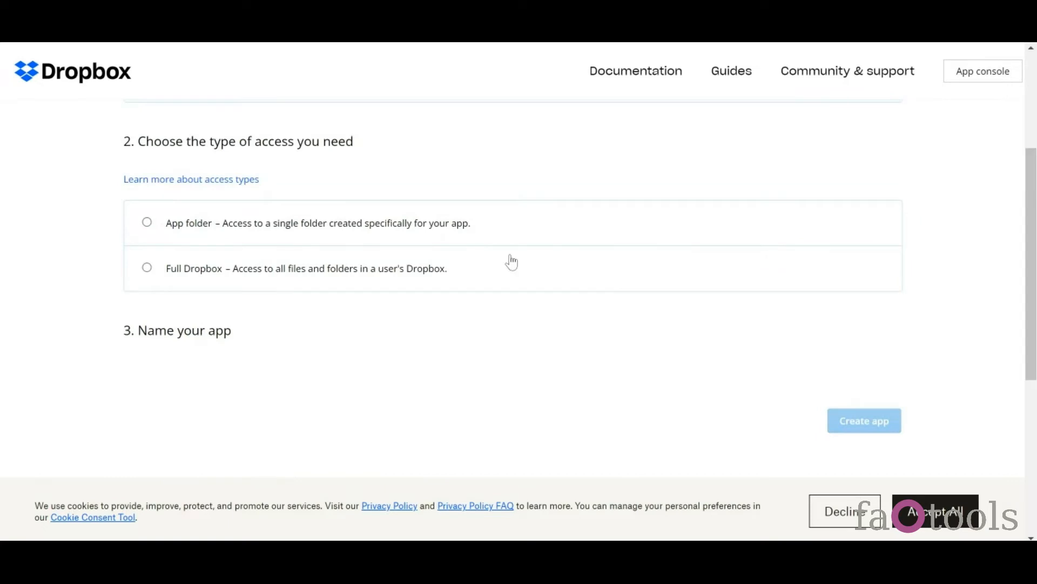
pyautogui.click(309, 277)
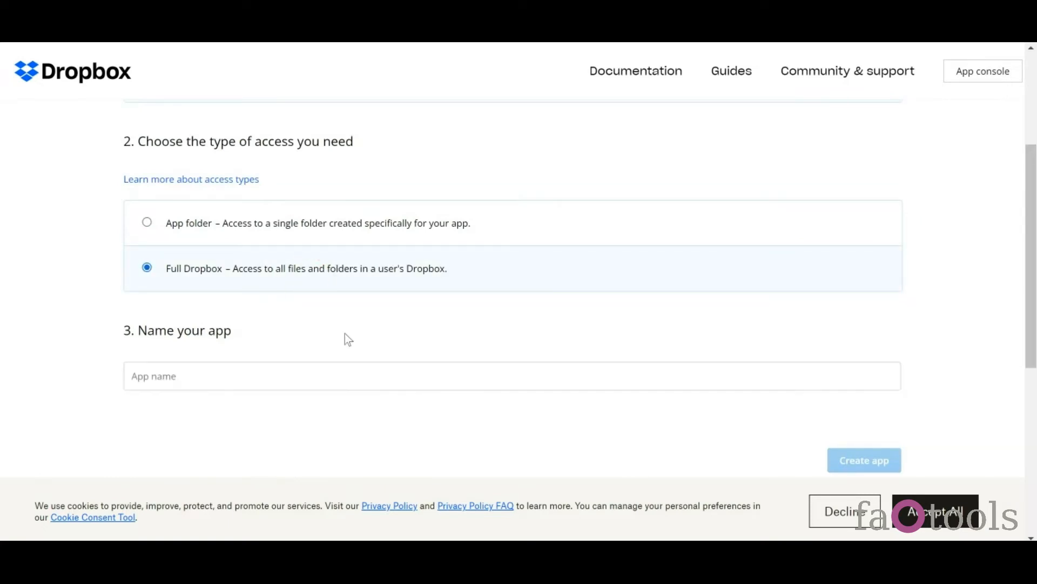
pyautogui.click(314, 377)
pyautogui.write('Odoo 15')
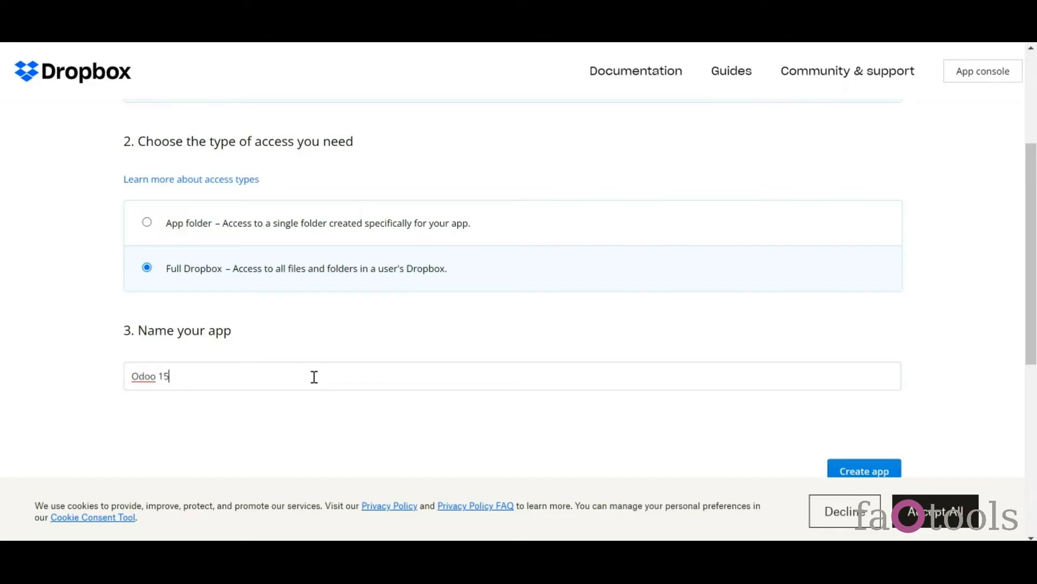
pyautogui.scroll(-1, 844, 423)
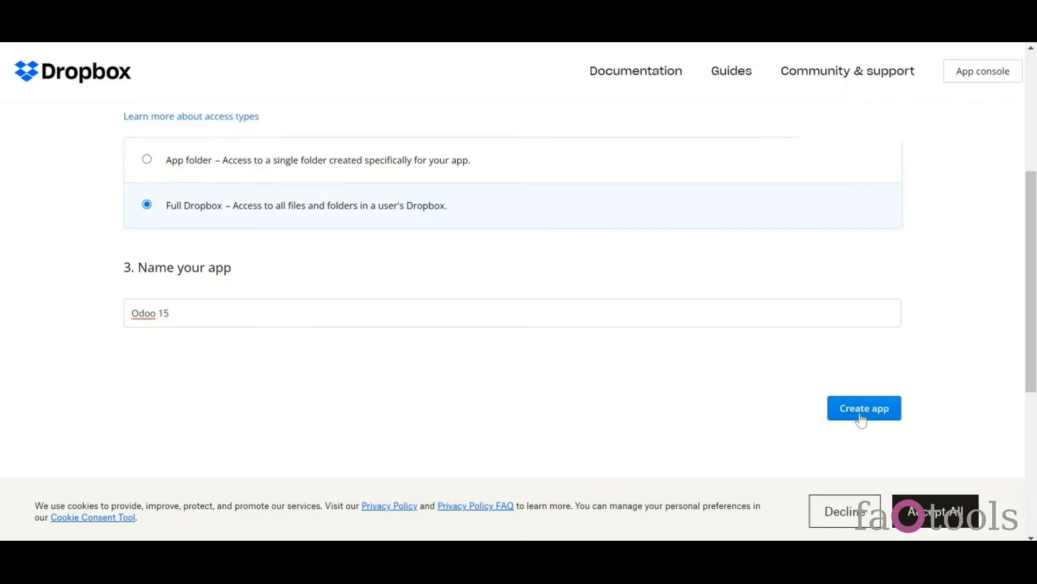
pyautogui.click(862, 420)
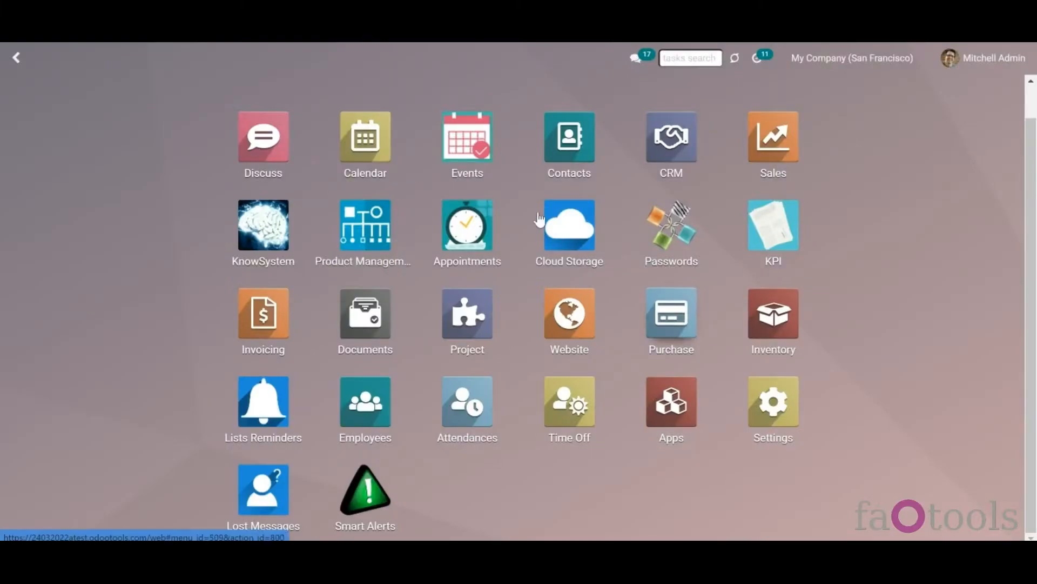
# - Create a new cloud client named 'DropBox' in Cloud Storage's Cloud Clients list
pyautogui.click(565, 231)
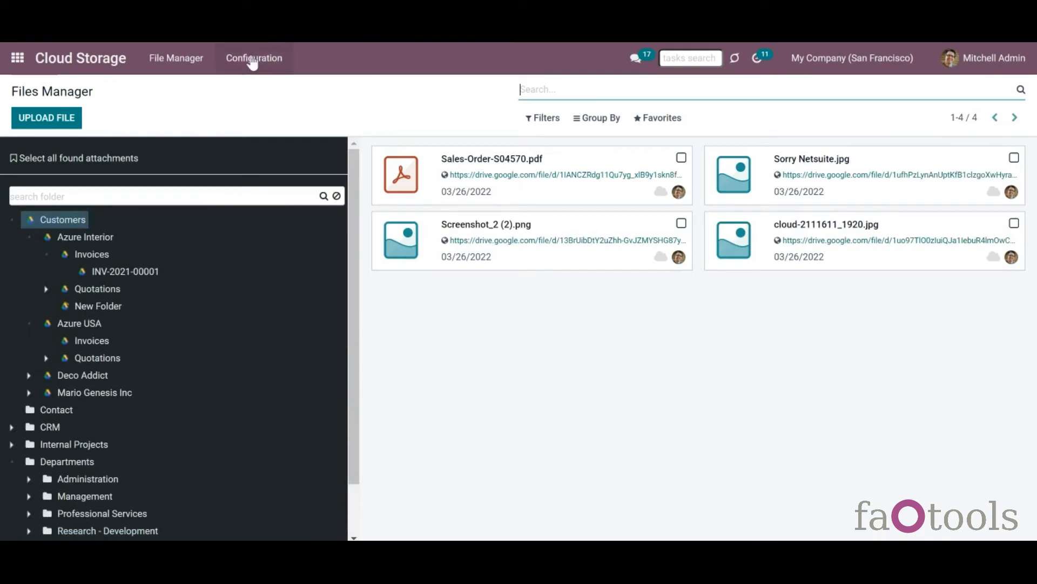
pyautogui.click(252, 60)
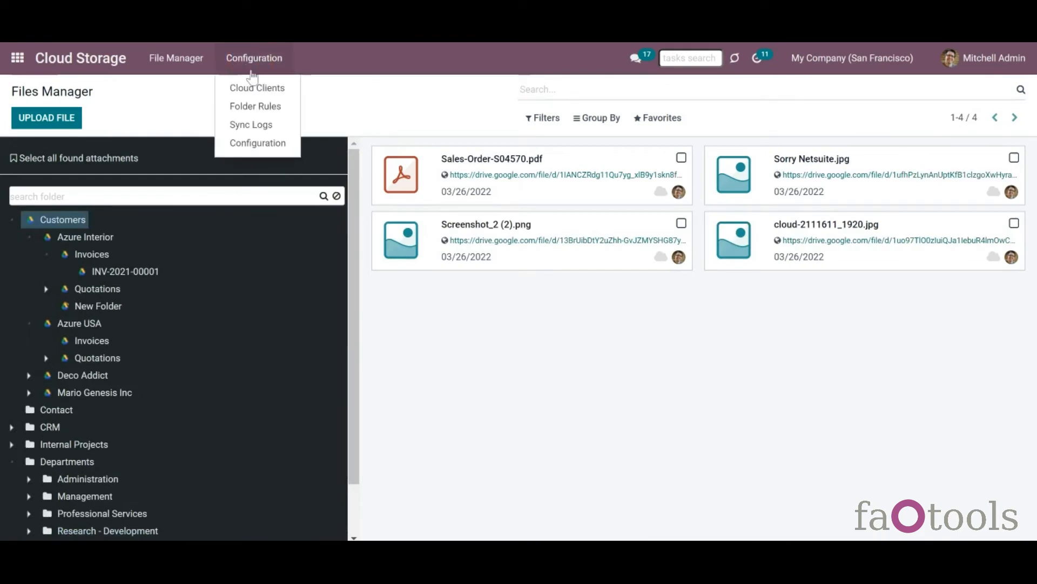
pyautogui.click(254, 87)
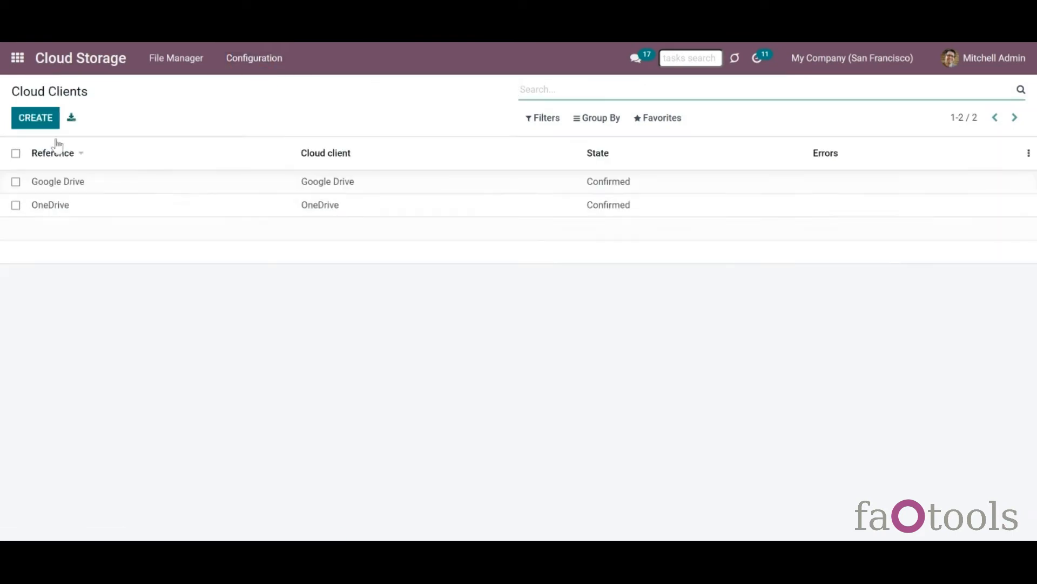
pyautogui.click(37, 120)
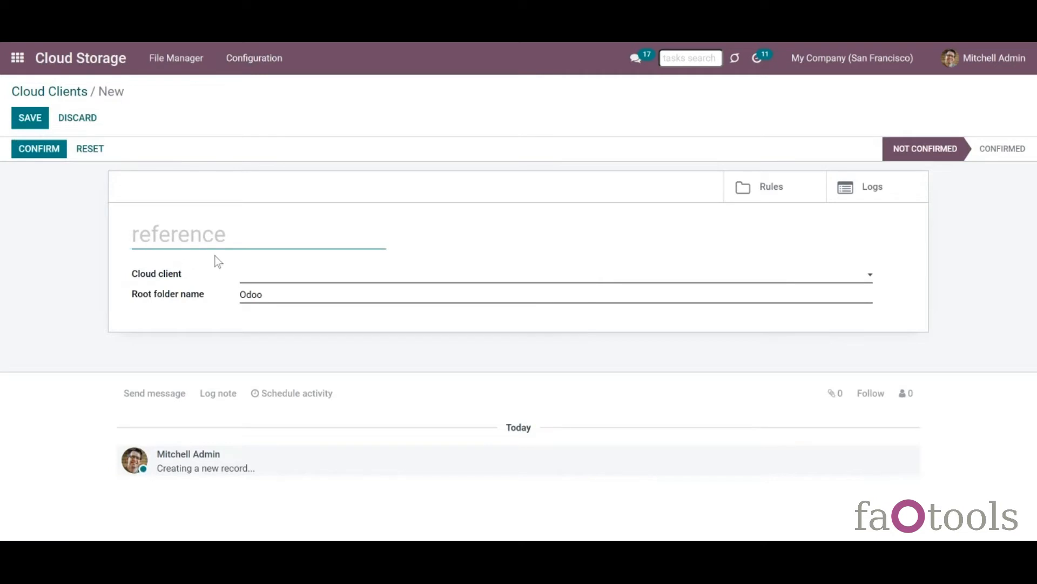
pyautogui.write('DropBox')
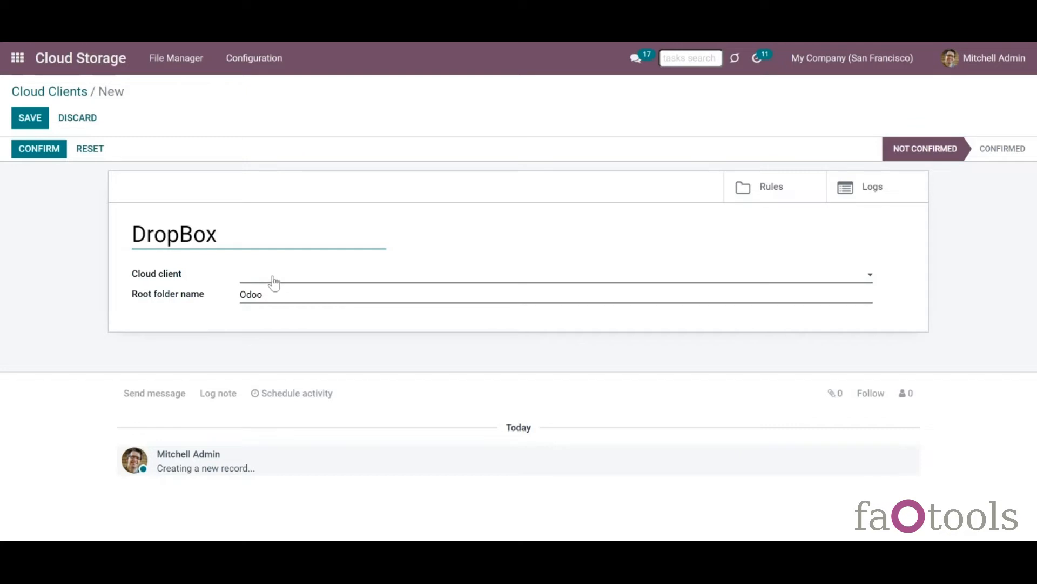
# - Set its cloud client type to Dropbox and select the dropbox_token Redirect URL
pyautogui.click(274, 282)
pyautogui.click(274, 290)
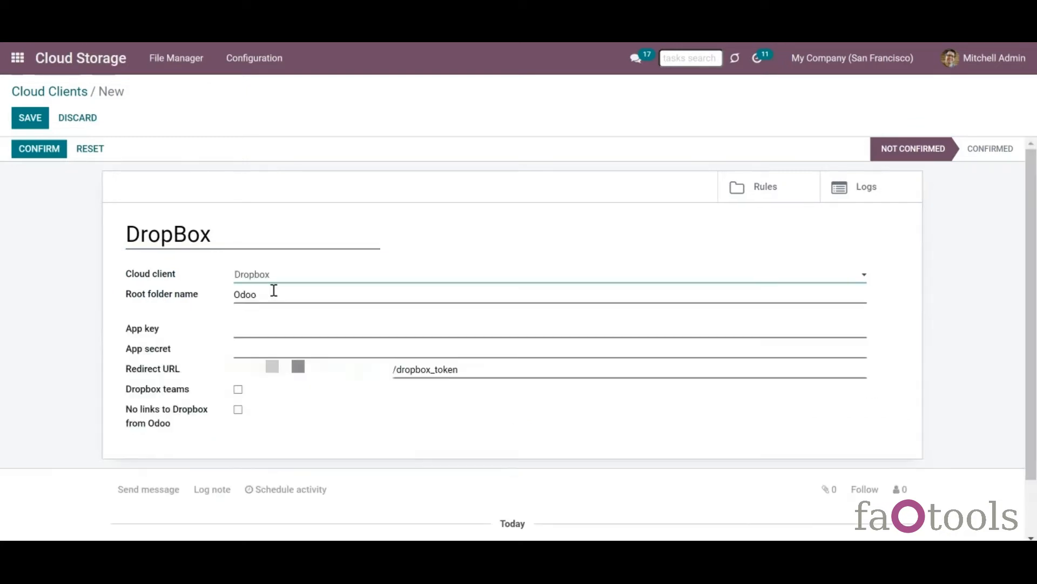
pyautogui.click(235, 369)
pyautogui.moveTo(235, 369); pyautogui.dragTo(472, 380)
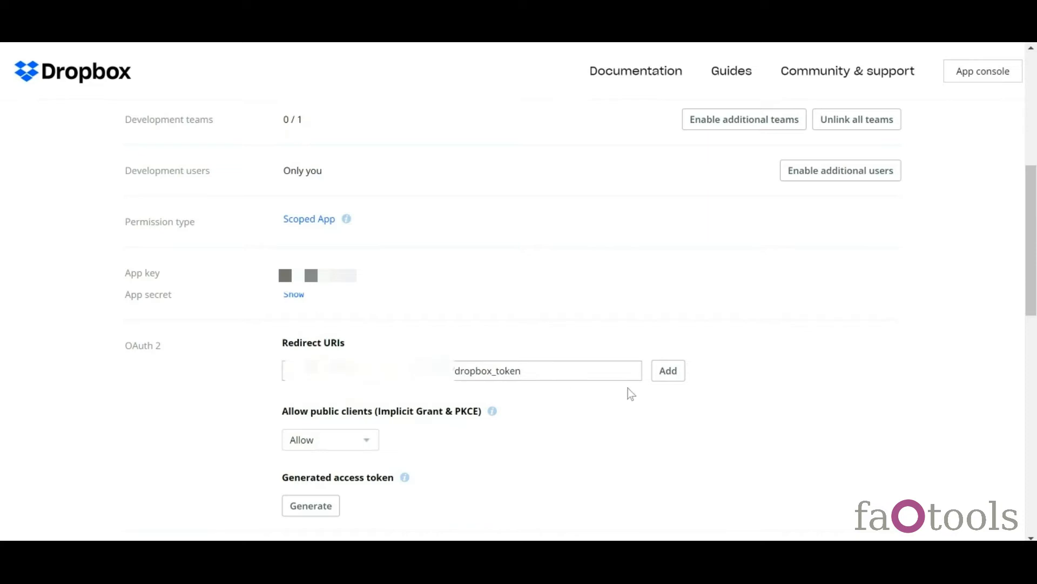
# - Add the redirect URI to the Odoo 15 Dropbox app, then view its permission scopes
pyautogui.click(668, 378)
pyautogui.moveTo(1031, 248); pyautogui.dragTo(1031, 134)
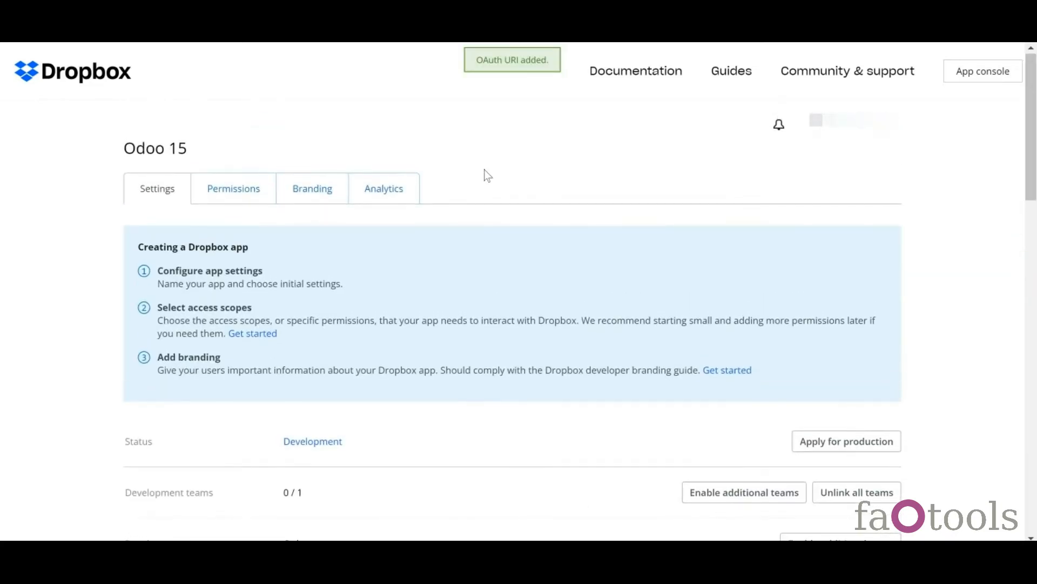
pyautogui.click(227, 197)
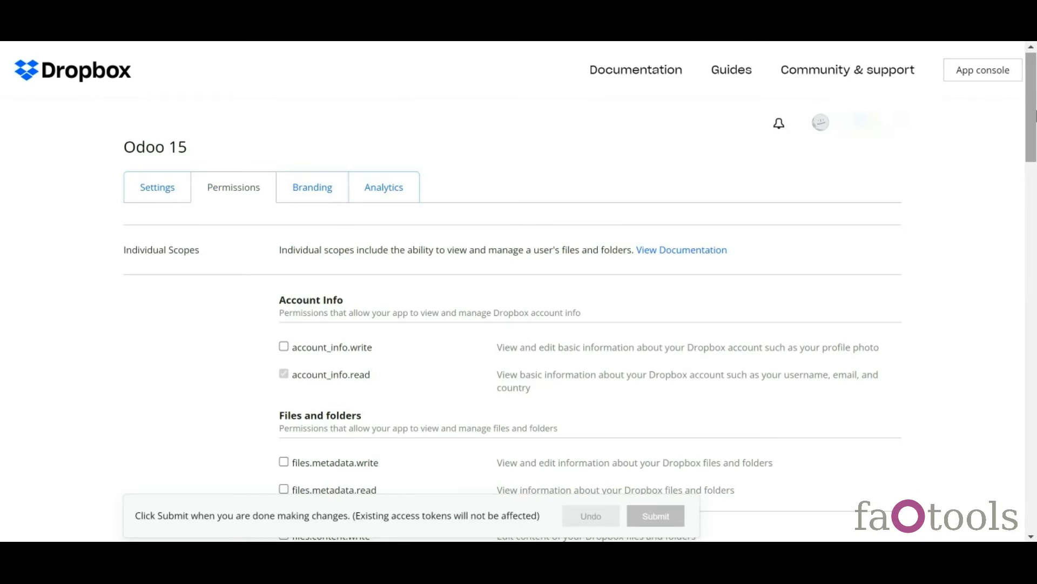
pyautogui.scroll(-5, 499, 115)
pyautogui.scroll(2, 498, 116)
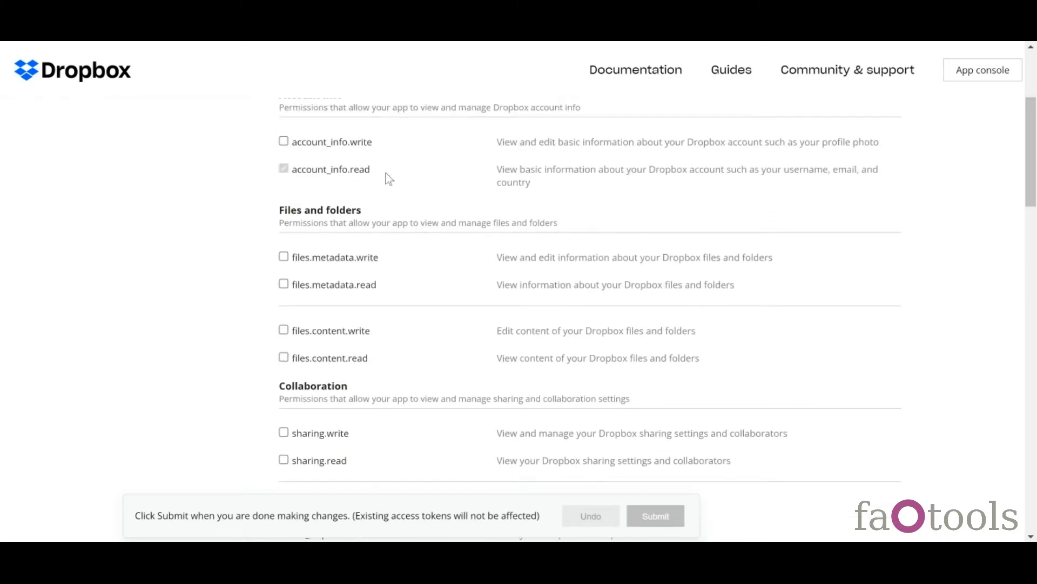
# - Enable the files.metadata.write, file-content editing and sharing scopes and submit the changes
pyautogui.click(303, 264)
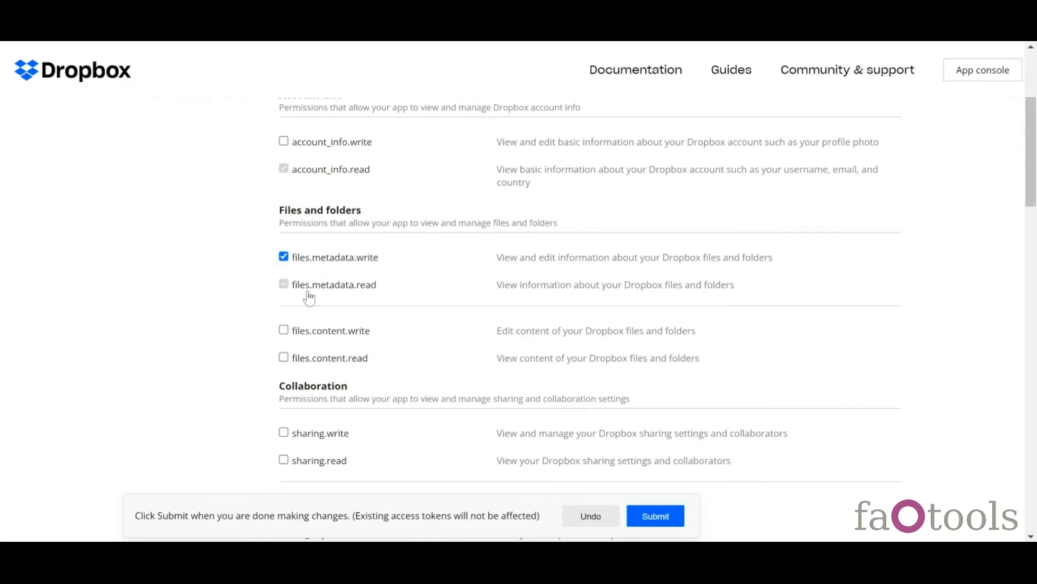
pyautogui.click(319, 338)
pyautogui.click(296, 440)
pyautogui.scroll(-1, 299, 439)
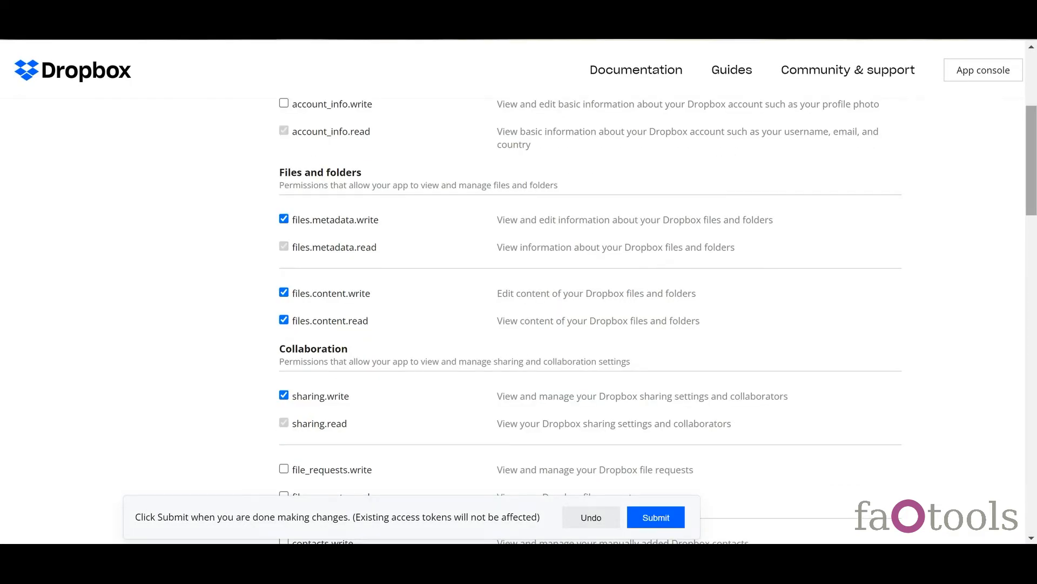
pyautogui.scroll(-10, 1031, 181)
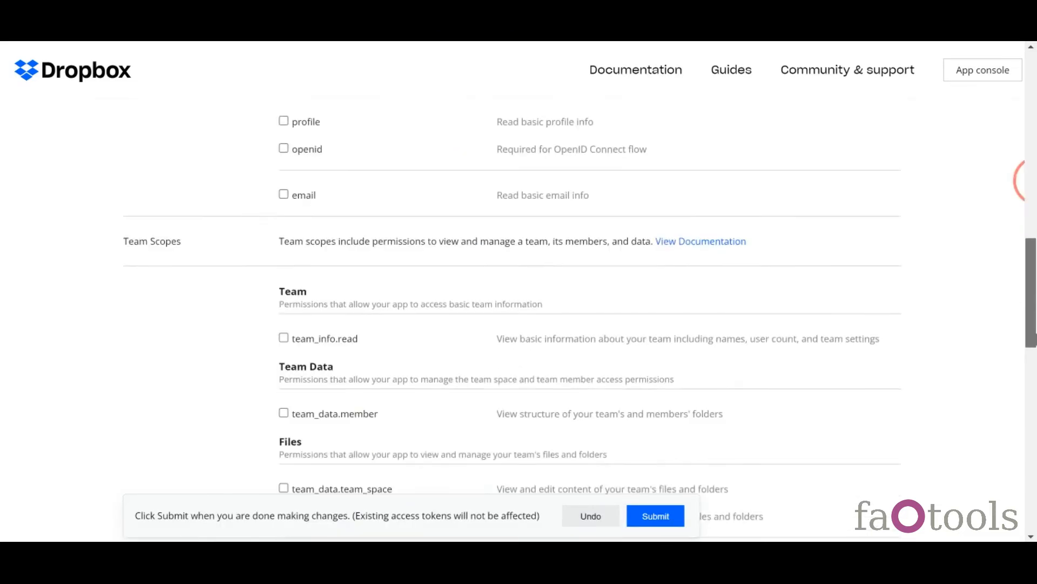
pyautogui.scroll(-2, 1032, 181)
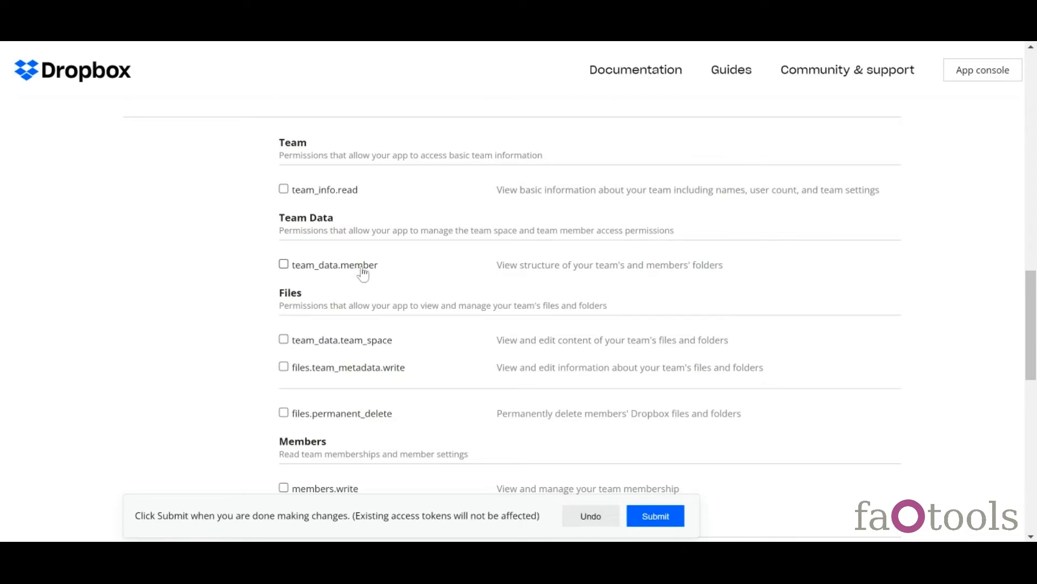
pyautogui.moveTo(1030, 325); pyautogui.dragTo(1031, 352)
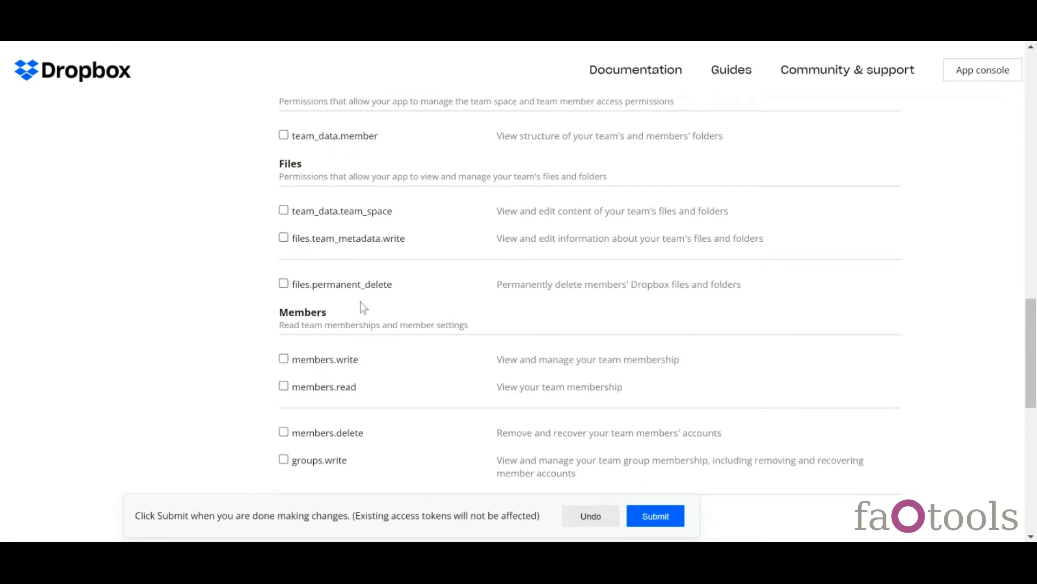
pyautogui.click(643, 522)
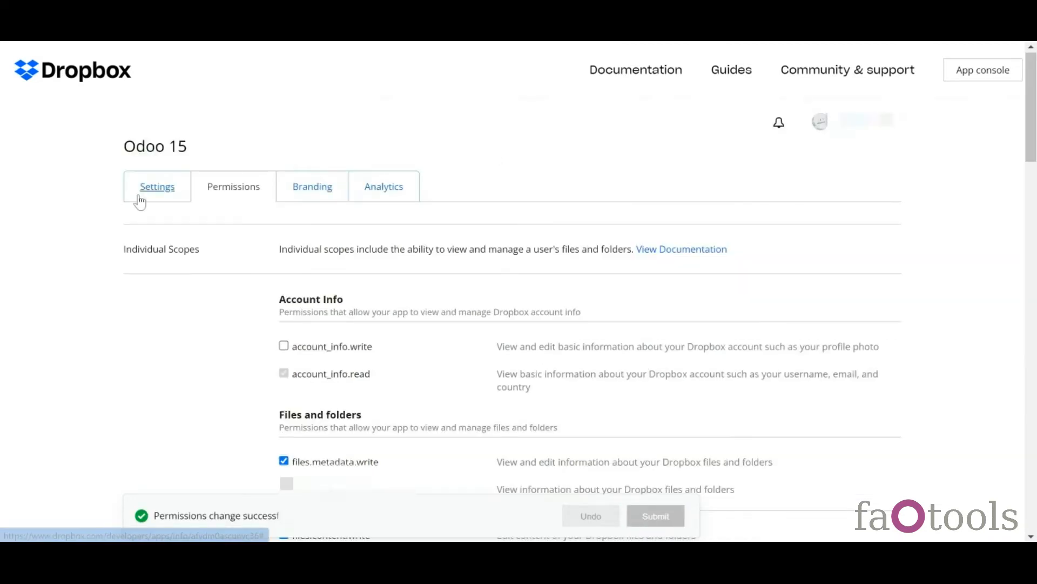
# - Copy the Dropbox app key from Settings into the Odoo DropBox client form
pyautogui.click(139, 195)
pyautogui.scroll(-6, 292, 296)
pyautogui.doubleClick(291, 296)
pyautogui.rightClick(282, 297)
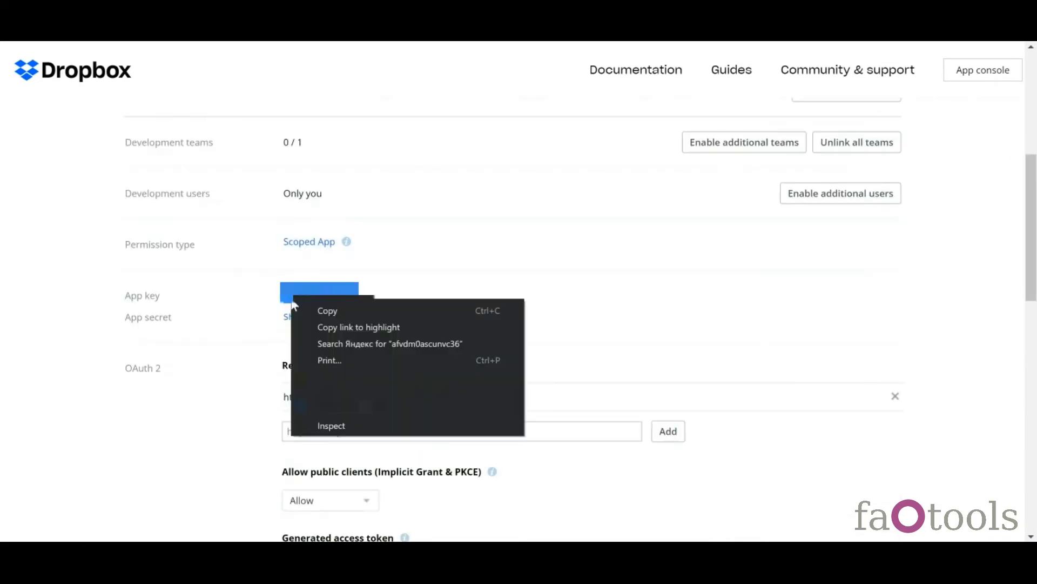
pyautogui.click(310, 311)
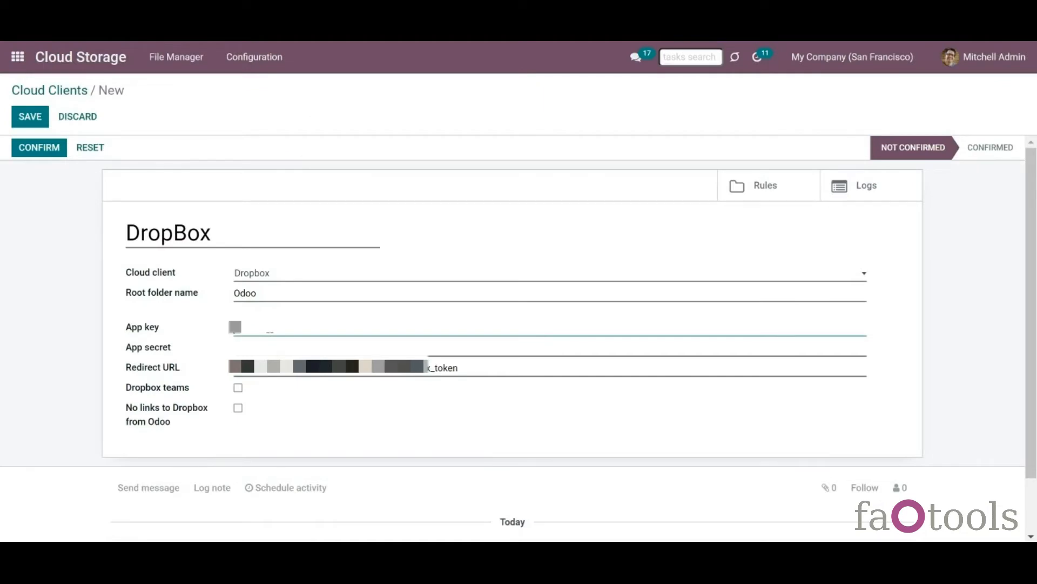
pyautogui.hotkey('ctrl', 'v')
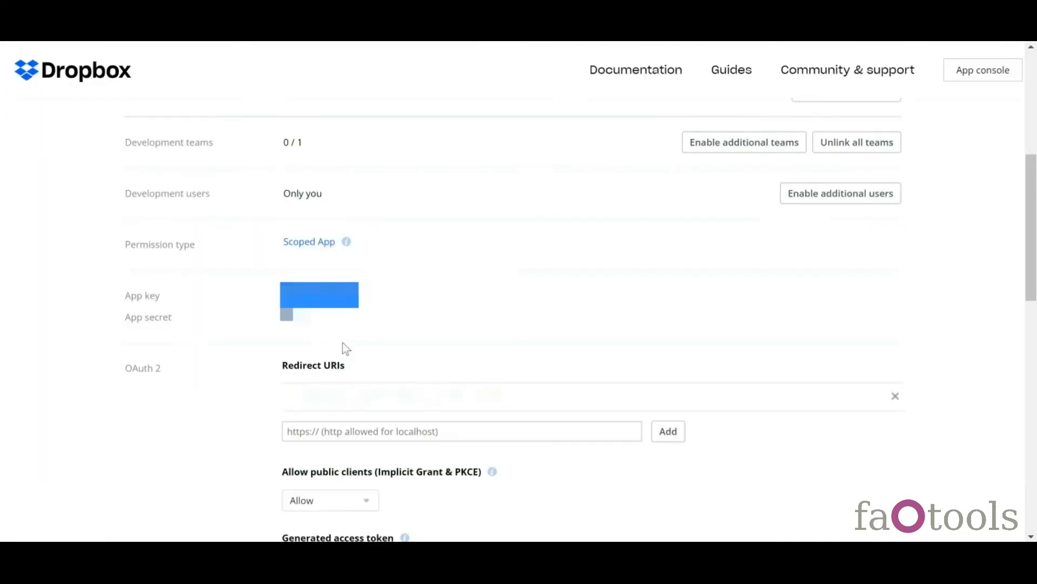
# - Reveal the Dropbox app secret and paste it into the Odoo form
pyautogui.click(285, 322)
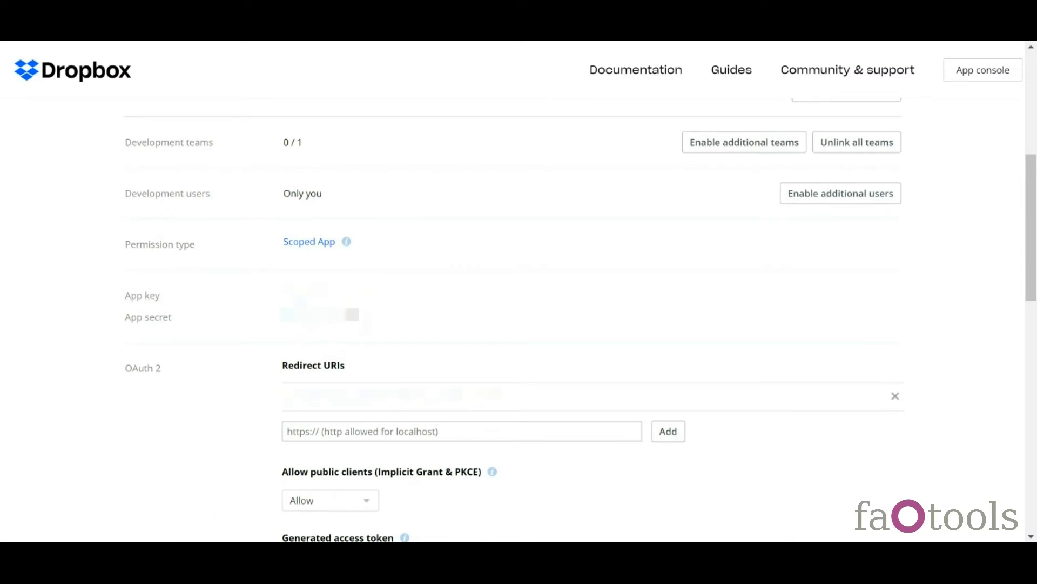
pyautogui.moveTo(365, 317); pyautogui.dragTo(282, 313)
pyautogui.hotkey('ctrl', 'v')
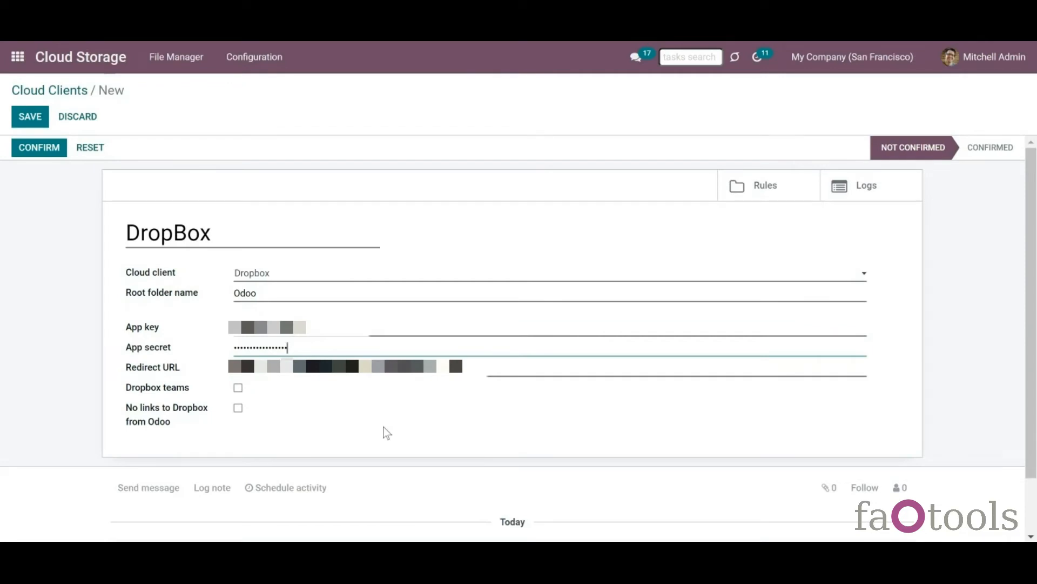
# - Save the DropBox cloud client in Odoo and confirm it
pyautogui.moveTo(159, 394)
pyautogui.moveTo(192, 430)
pyautogui.click(39, 126)
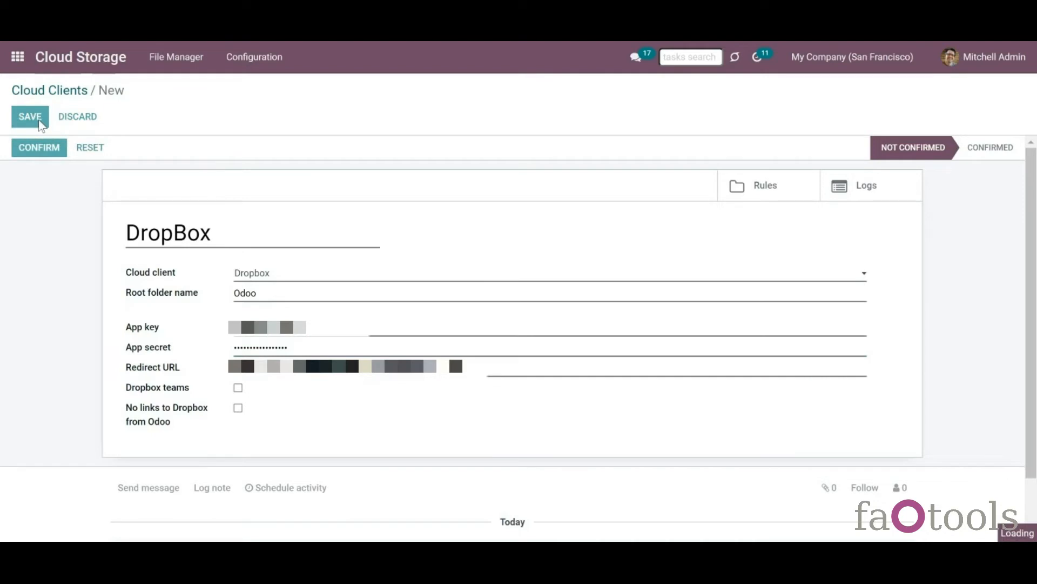
pyautogui.click(21, 150)
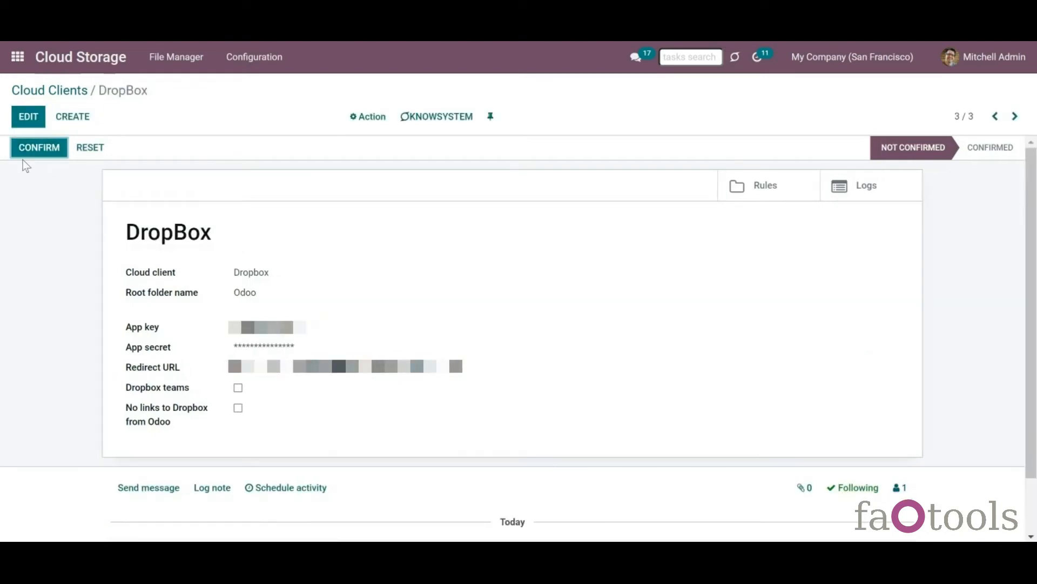
pyautogui.click(38, 154)
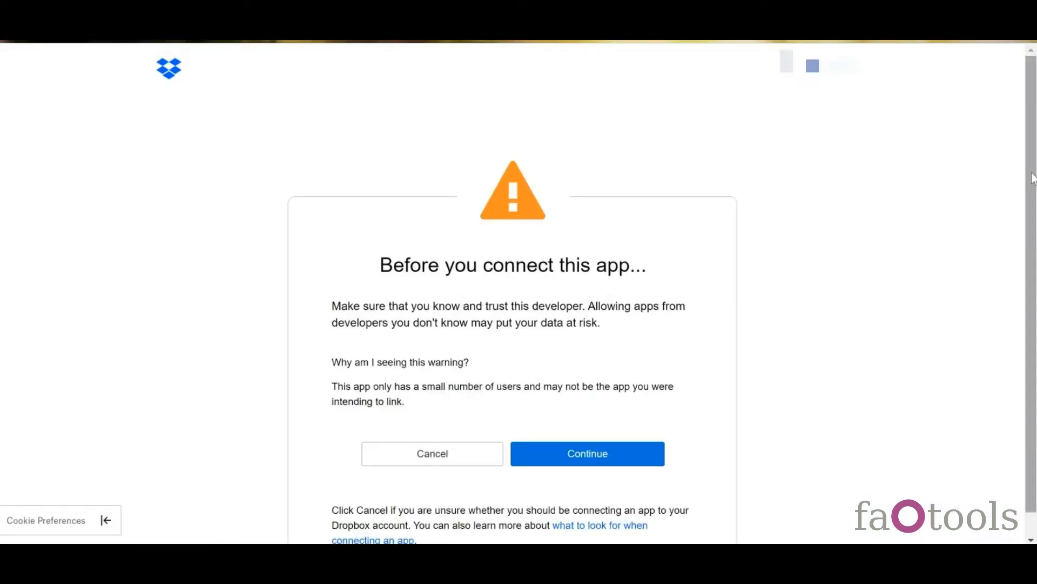
pyautogui.moveTo(1032, 179); pyautogui.dragTo(1032, 204)
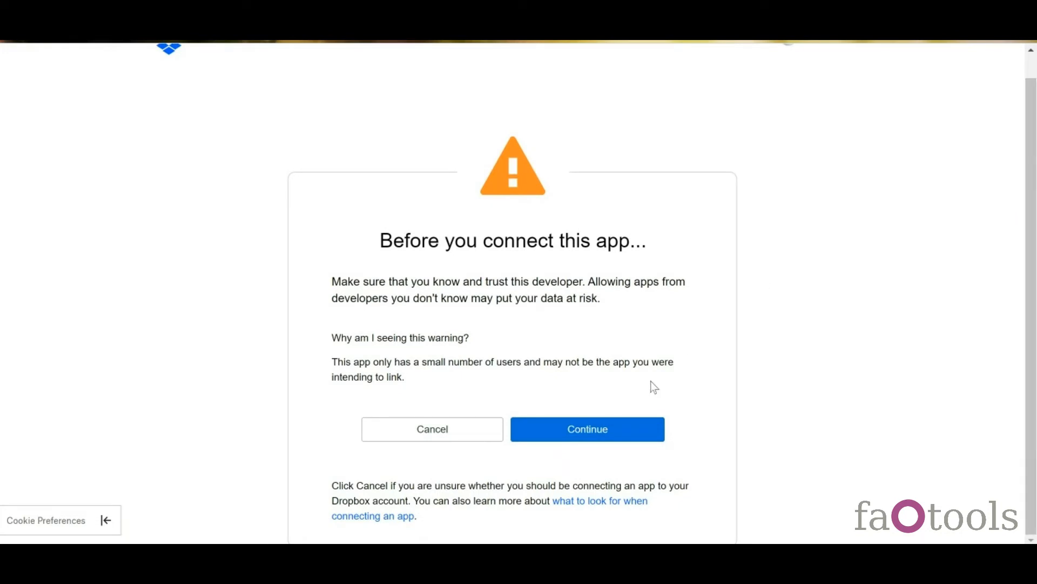
# - Continue past Dropbox's warning and allow the Odoo 15 app access
pyautogui.click(570, 431)
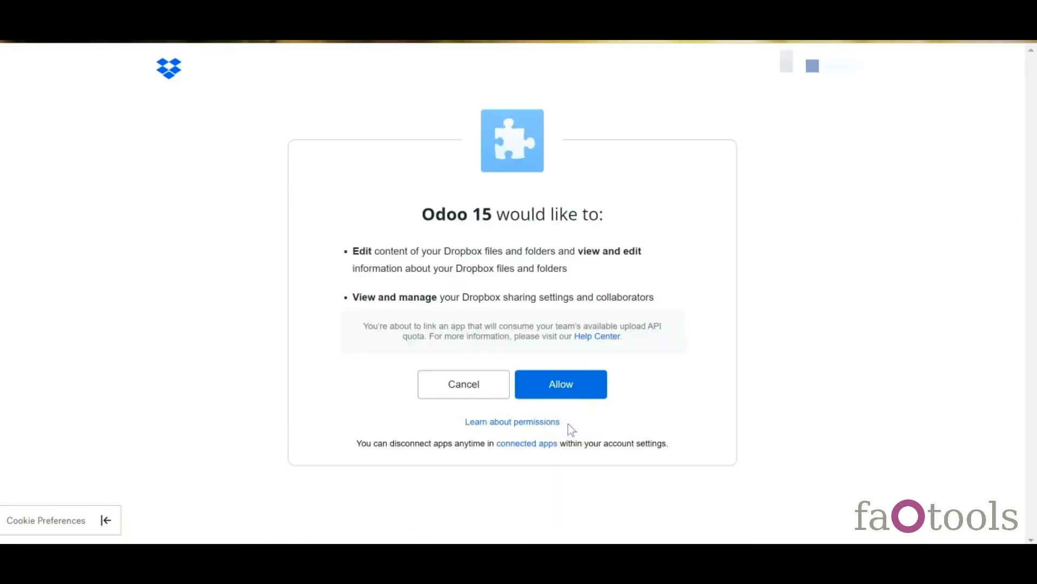
pyautogui.click(565, 382)
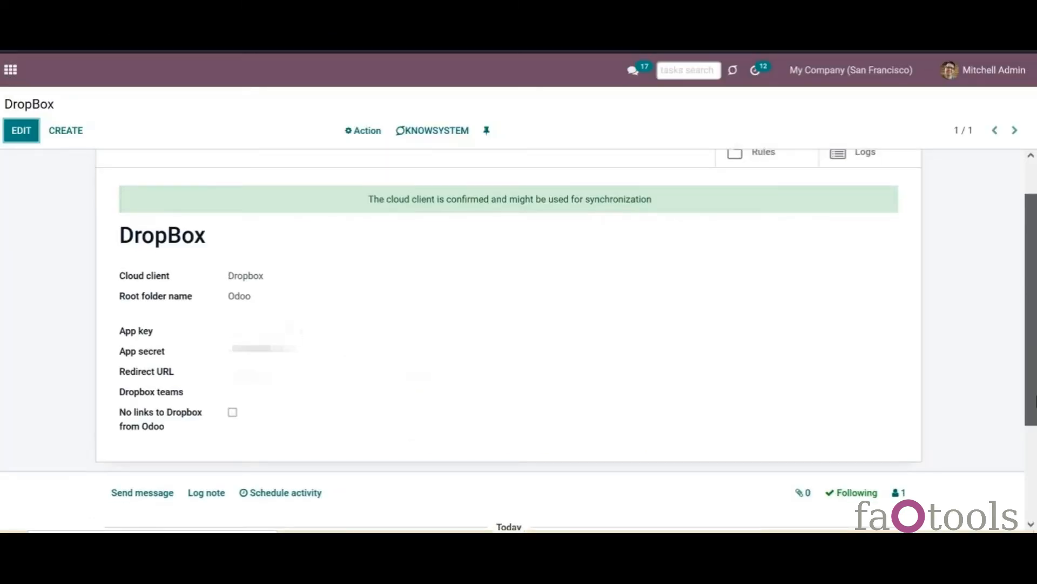
pyautogui.moveTo(1036, 396); pyautogui.dragTo(1027, 385)
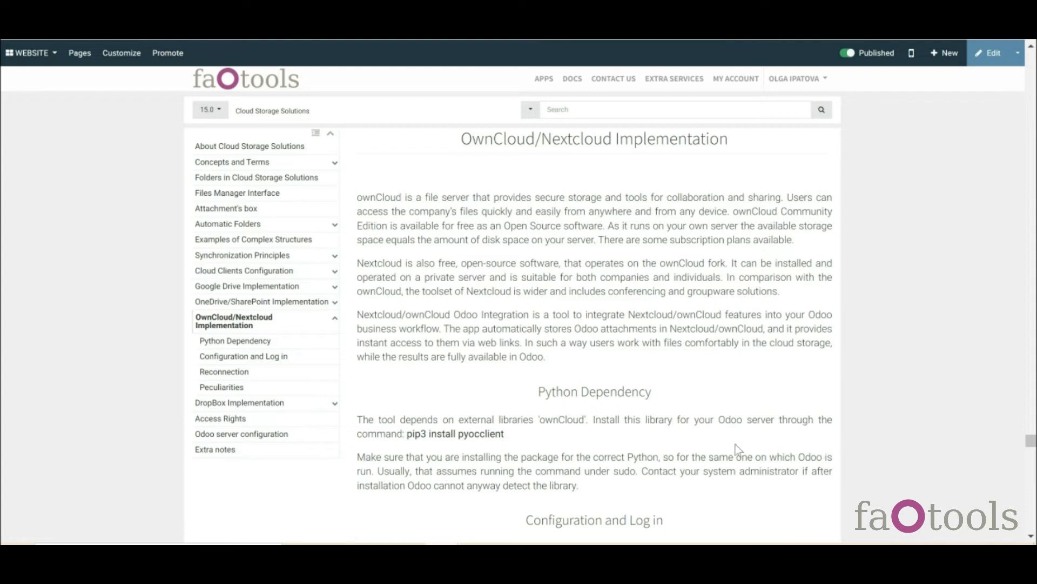
# - Highlight the 'pip3 install pyocclient' command in the documentation, then deselect it
pyautogui.moveTo(406, 432); pyautogui.dragTo(506, 439)
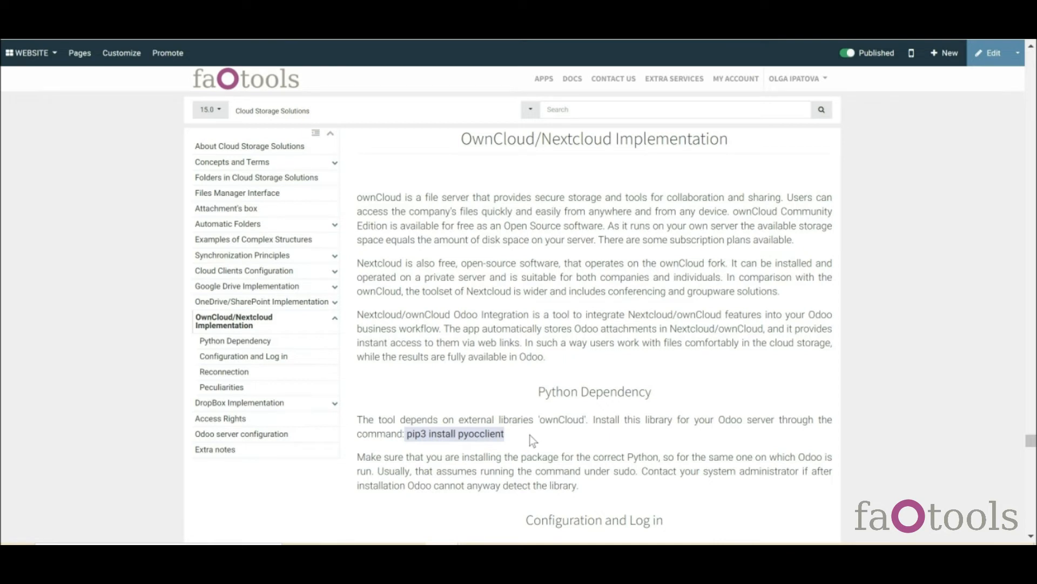
pyautogui.click(530, 437)
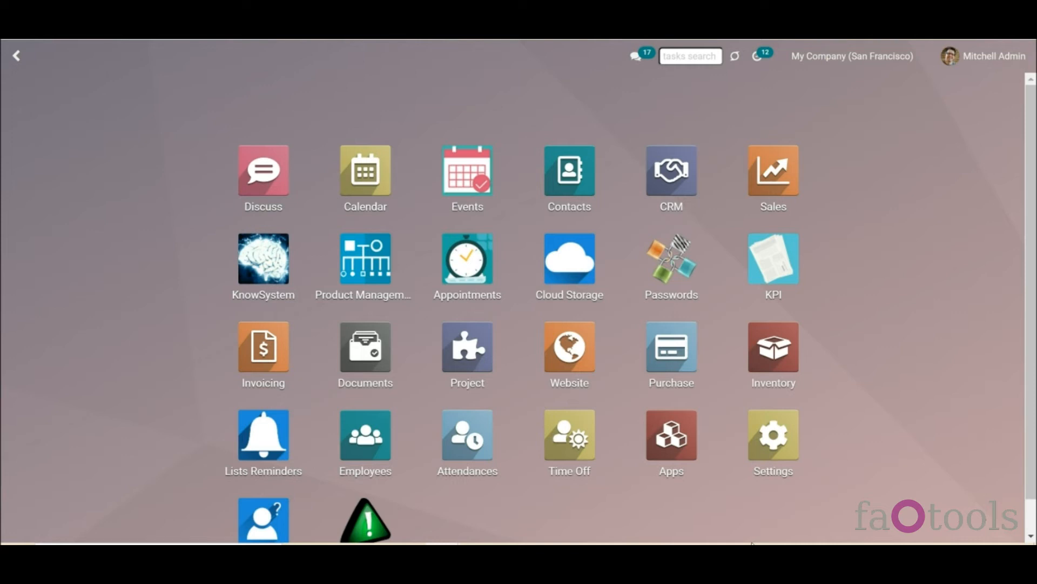
# - Create a new cloud client of type Nextcloud from Cloud Storage's Cloud Clients list
pyautogui.click(565, 282)
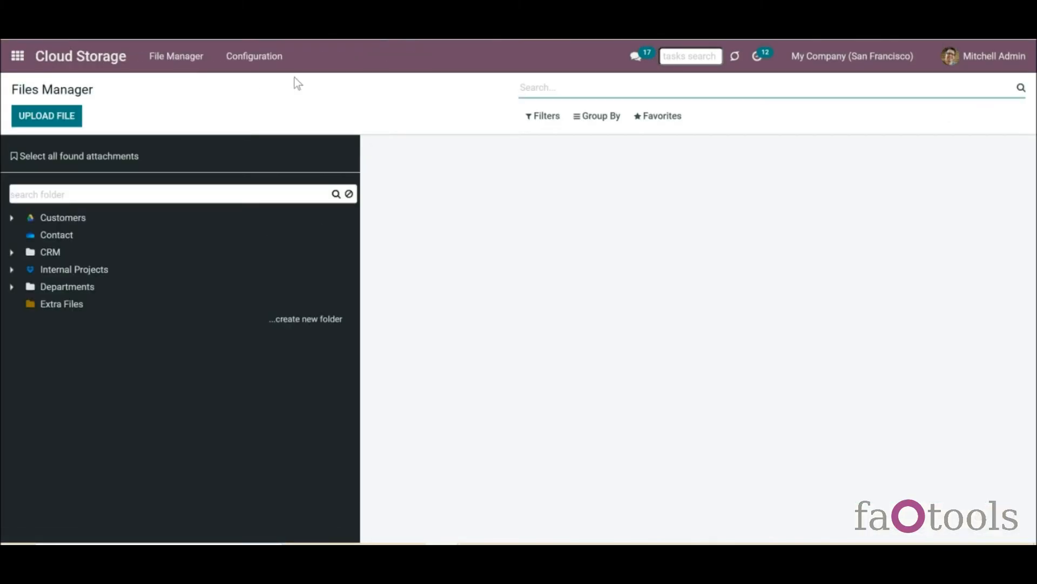
pyautogui.click(253, 63)
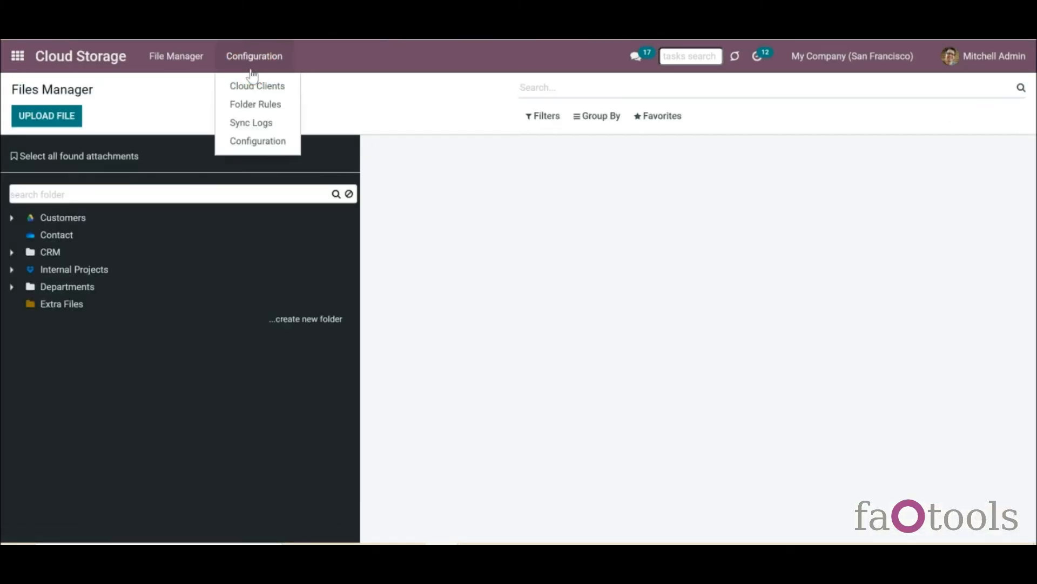
pyautogui.click(252, 85)
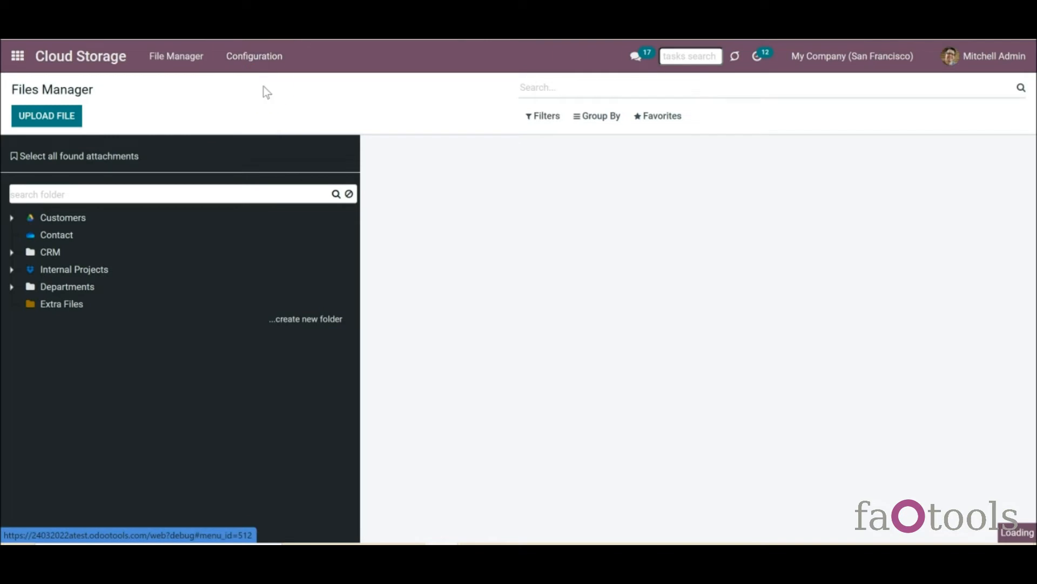
pyautogui.click(36, 117)
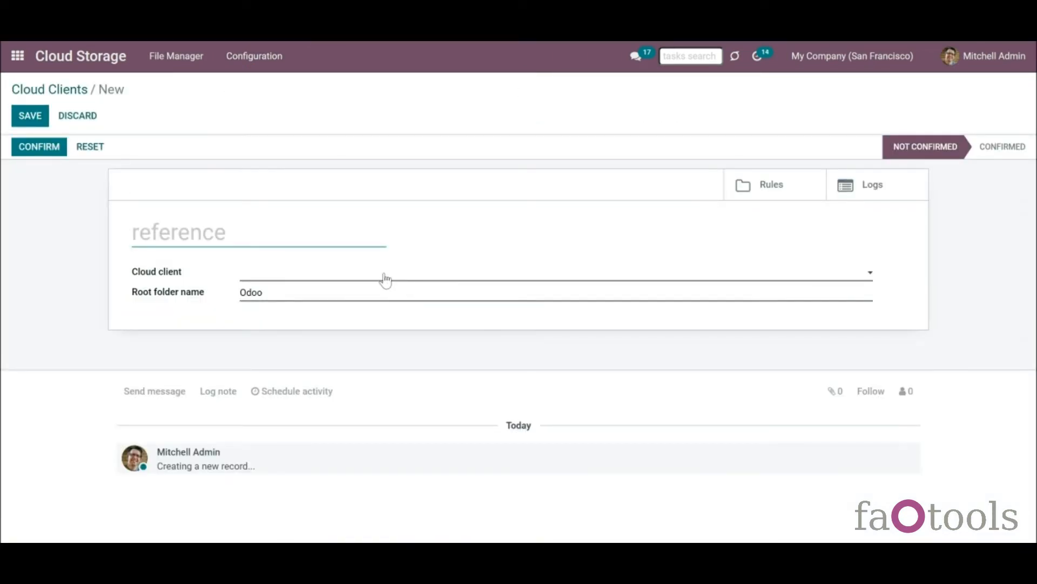
pyautogui.click(385, 276)
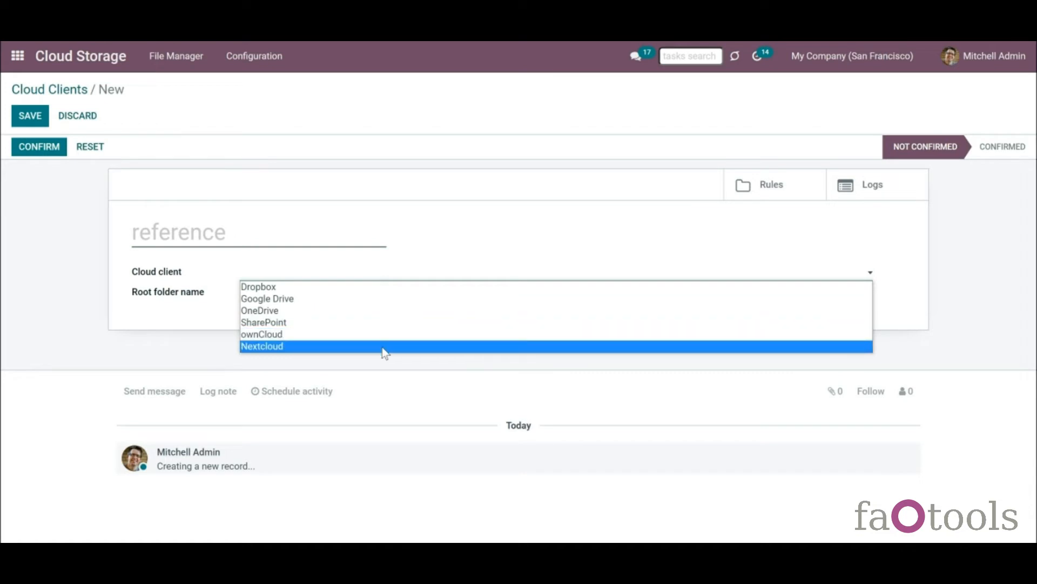
pyautogui.click(383, 346)
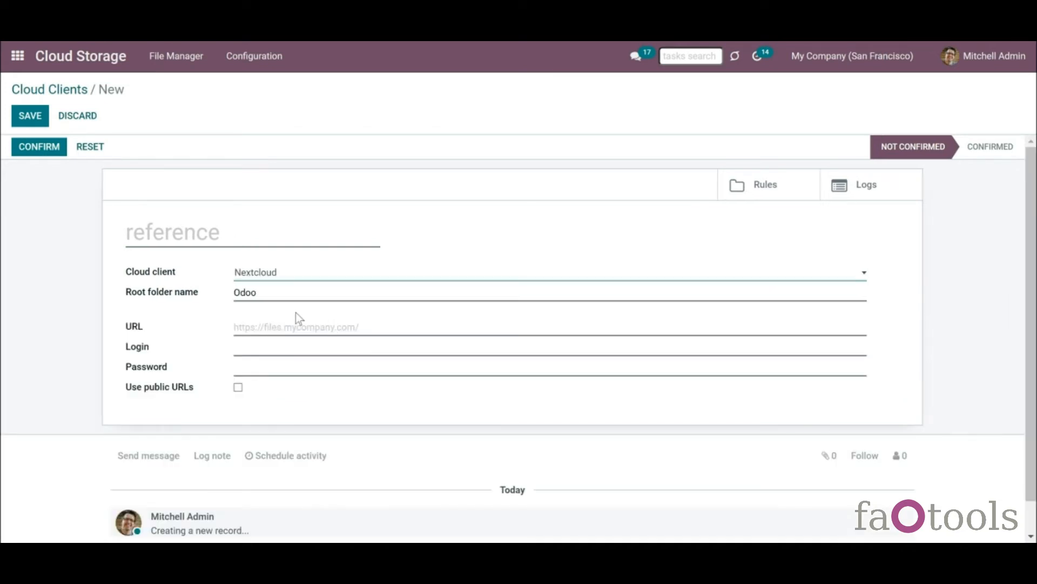
# - Name the client 'Nextcloud', check root folder Odoo, and paste the Nextcloud server URL
pyautogui.click(244, 232)
pyautogui.write('Nextcloud')
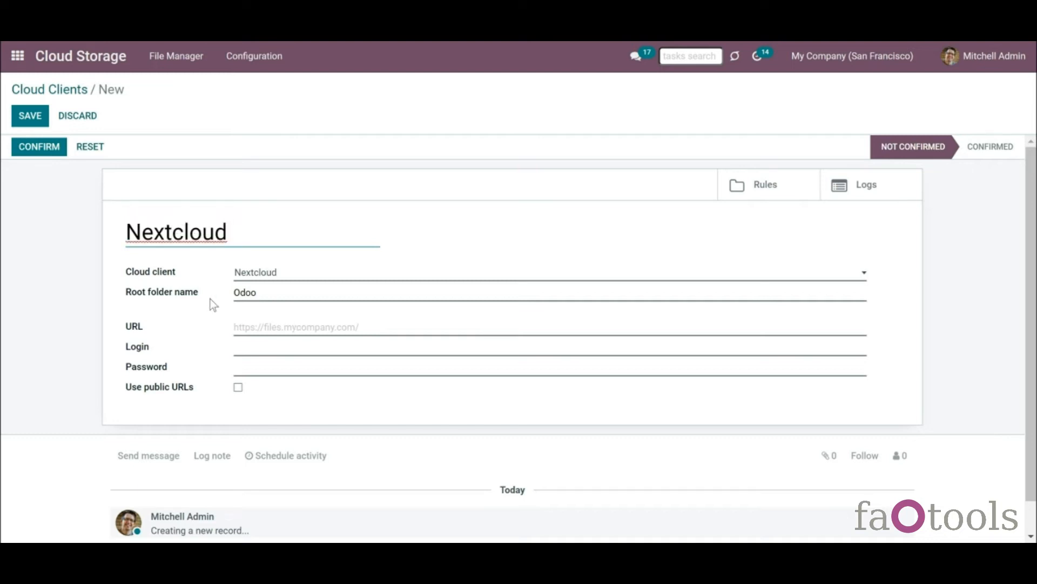
pyautogui.click(276, 294)
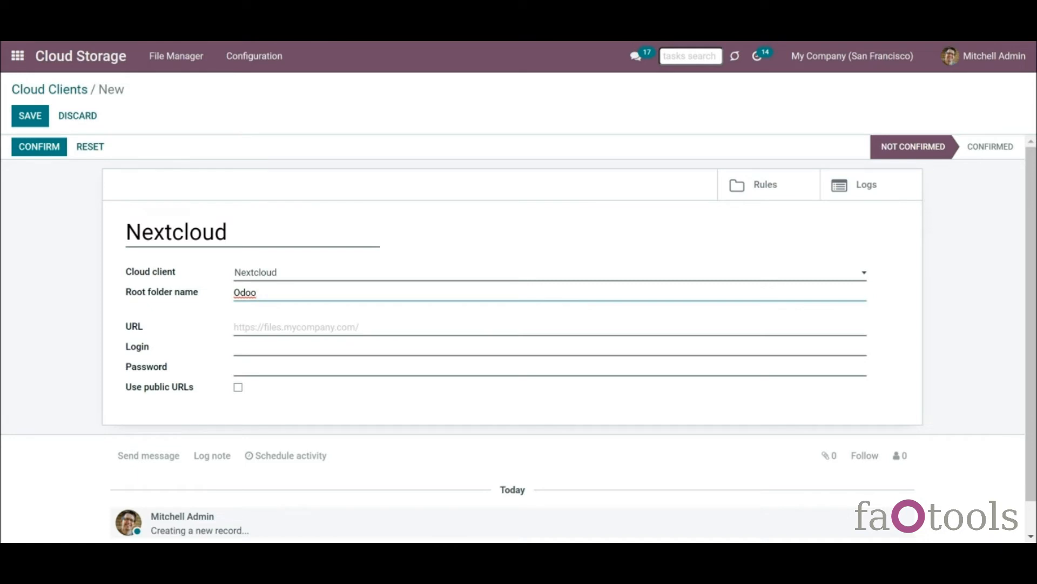
pyautogui.click(275, 328)
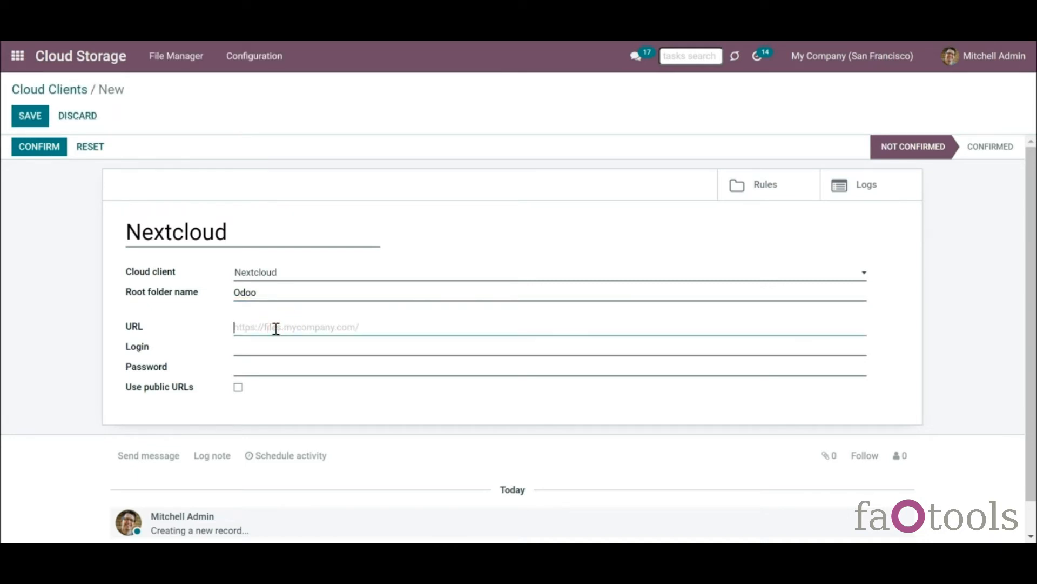
pyautogui.hotkey('ctrl', 'v')
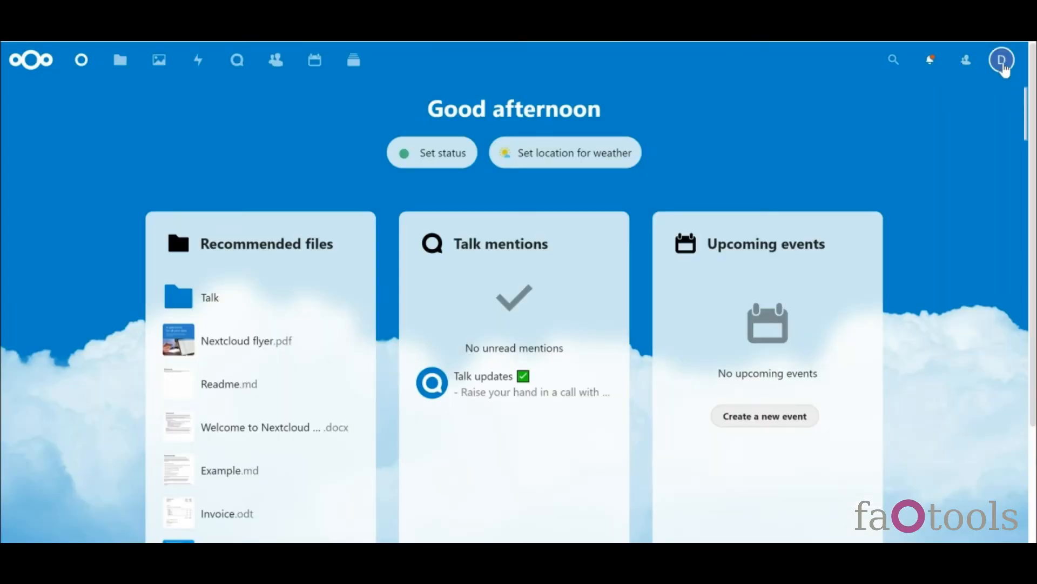
pyautogui.click(1003, 60)
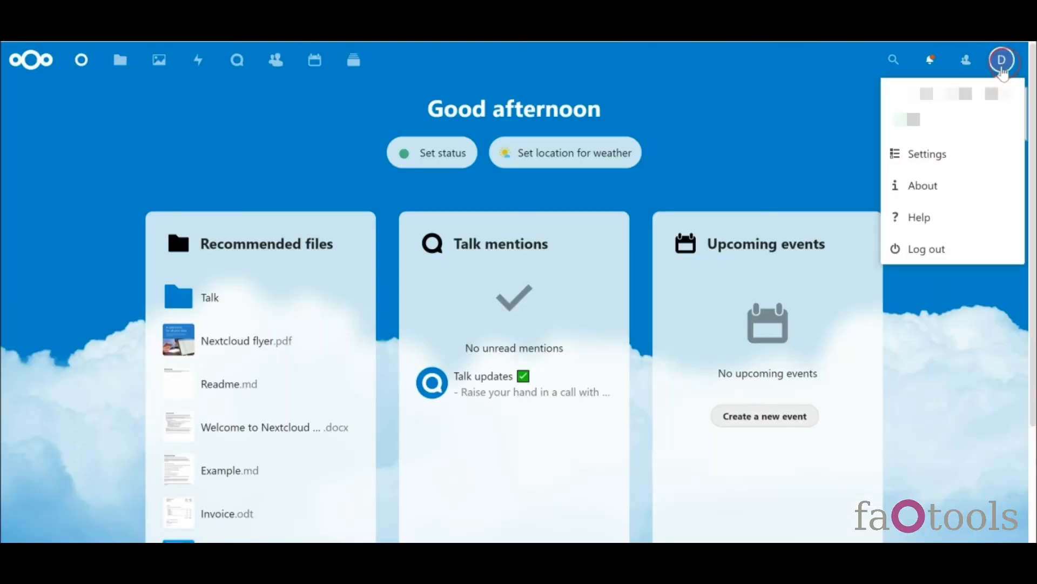
# - Copy the Nextcloud account's full name from Personal info into the Odoo client's Login field
pyautogui.click(925, 157)
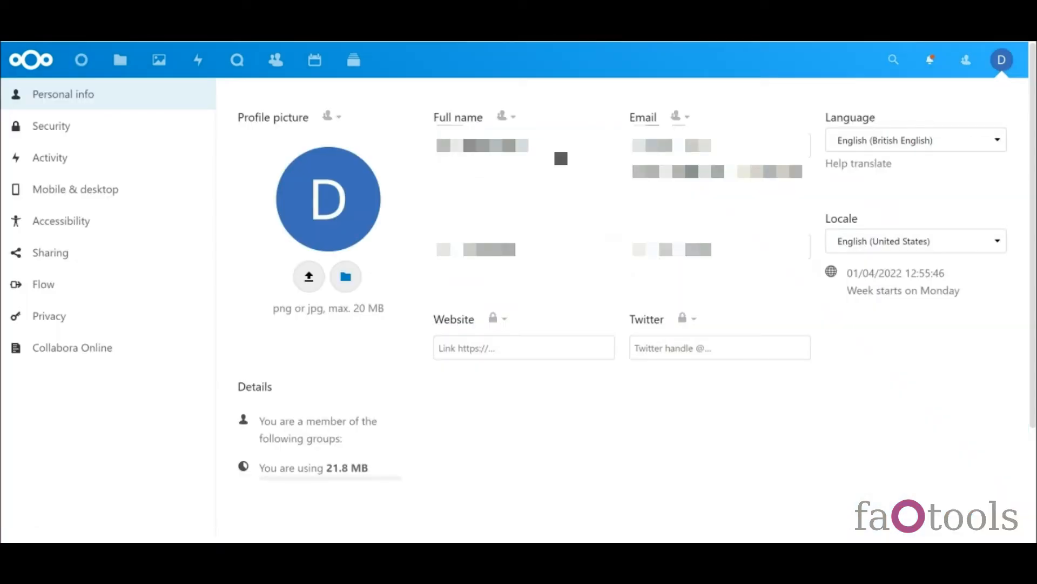
pyautogui.moveTo(560, 146); pyautogui.dragTo(395, 143)
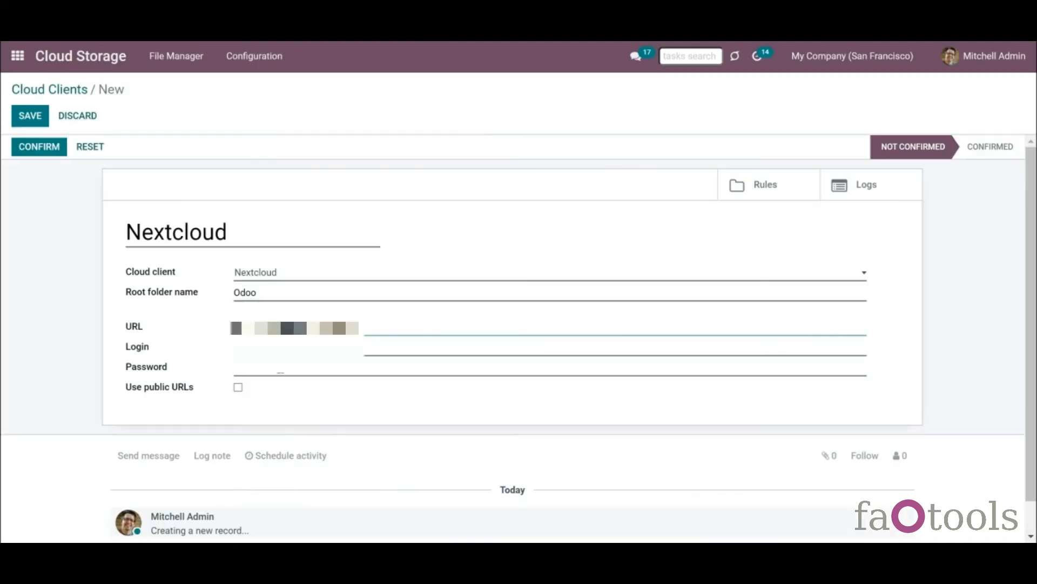
pyautogui.click(275, 353)
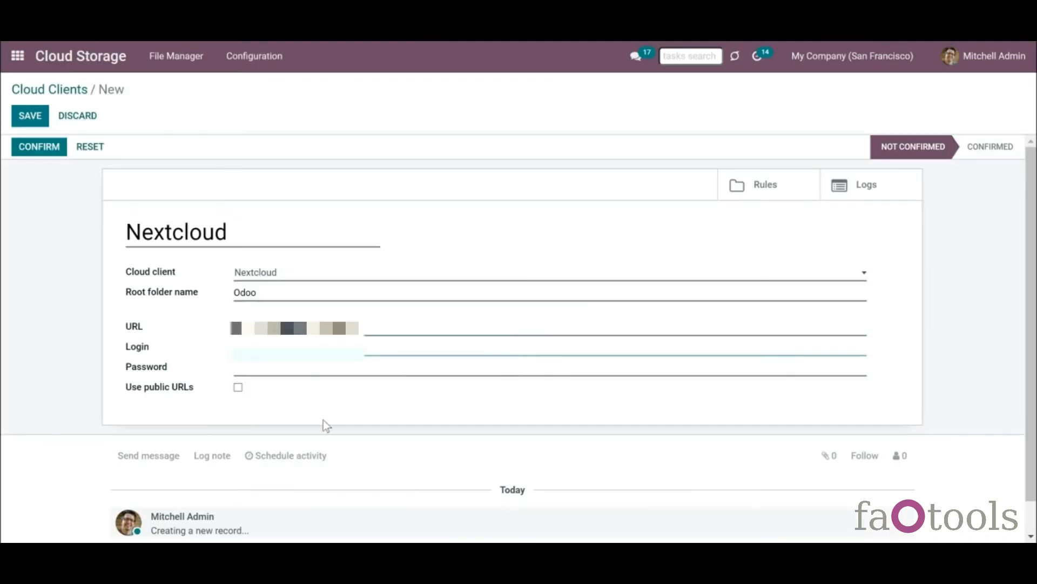
# - Paste the Nextcloud account password, then save and confirm the Nextcloud client
pyautogui.click(337, 374)
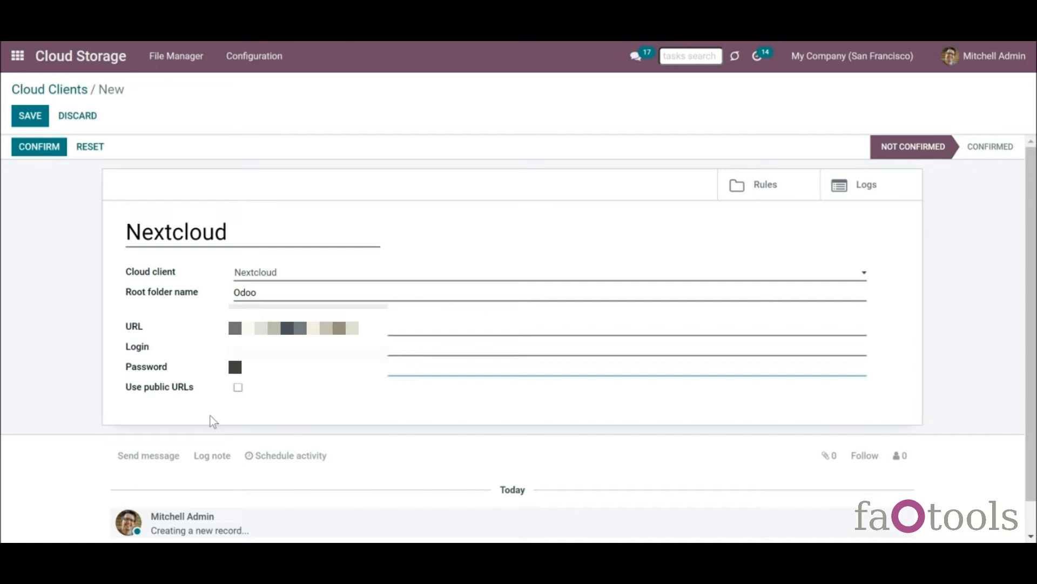
pyautogui.click(29, 117)
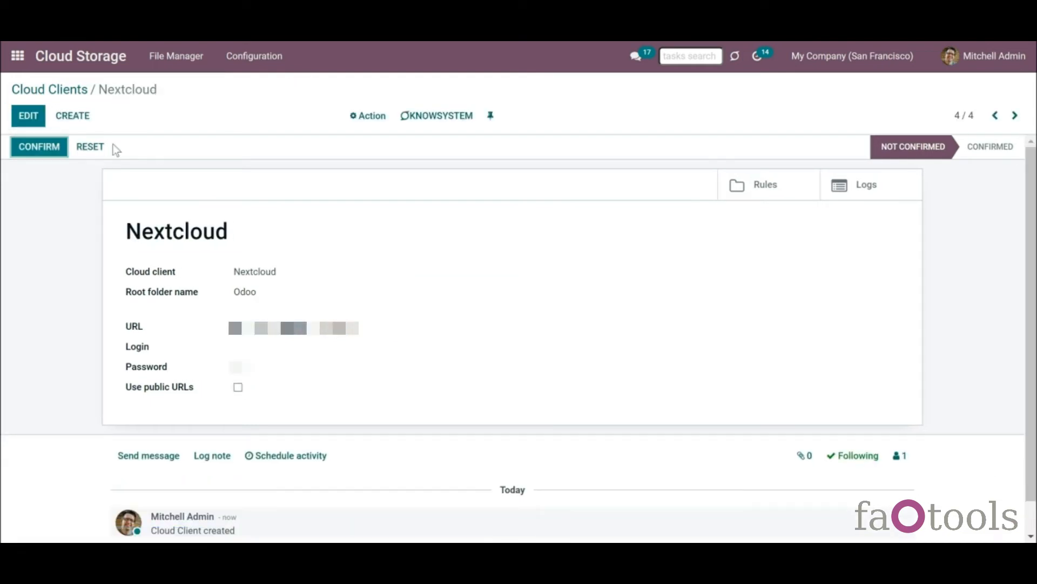
pyautogui.click(59, 147)
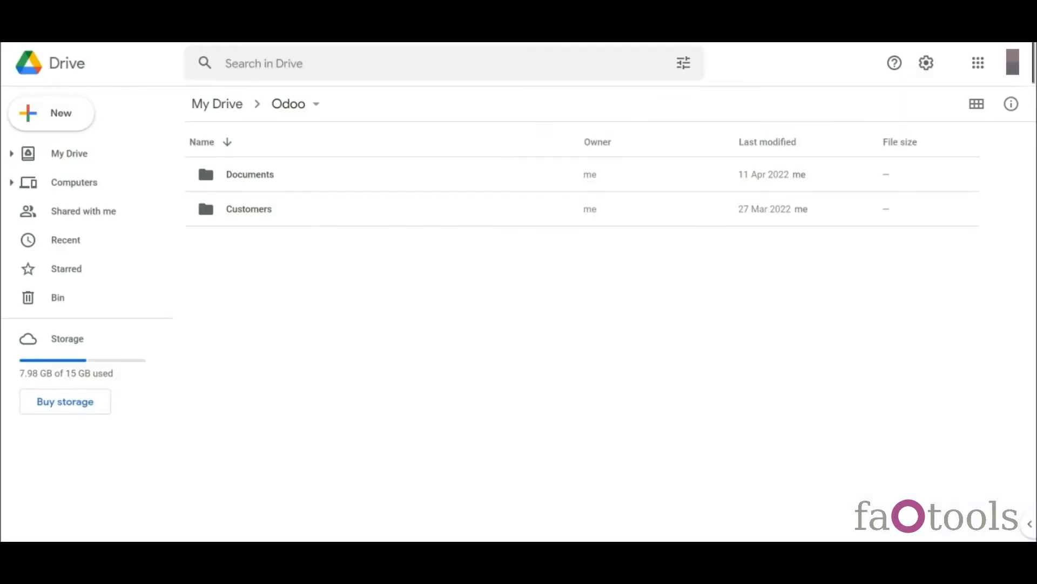
# - Open Customers › Azure Interior in the Google Drive Odoo folder
pyautogui.click(253, 205)
pyautogui.doubleClick(253, 206)
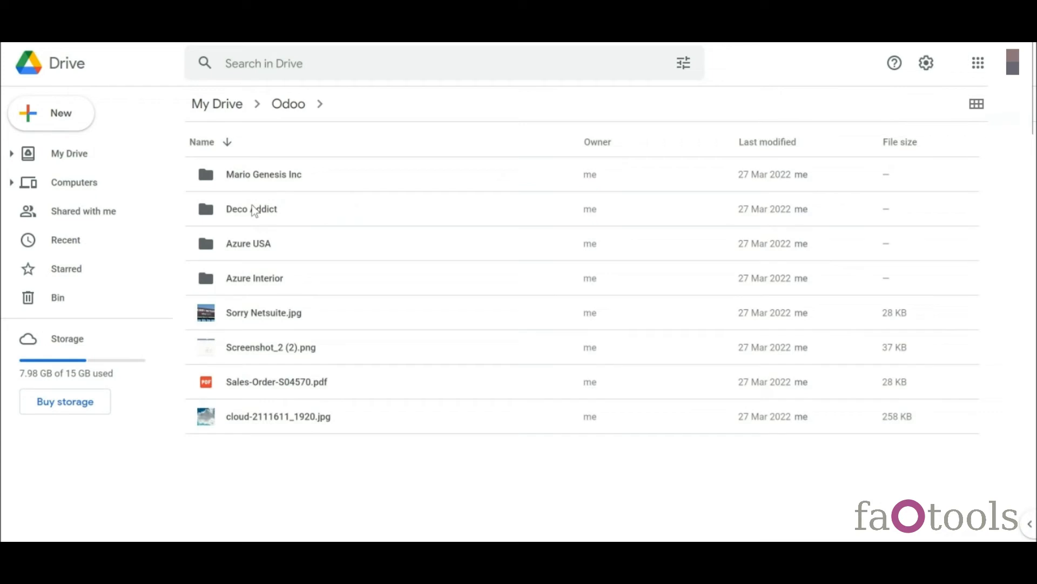
pyautogui.click(236, 280)
pyautogui.doubleClick(236, 280)
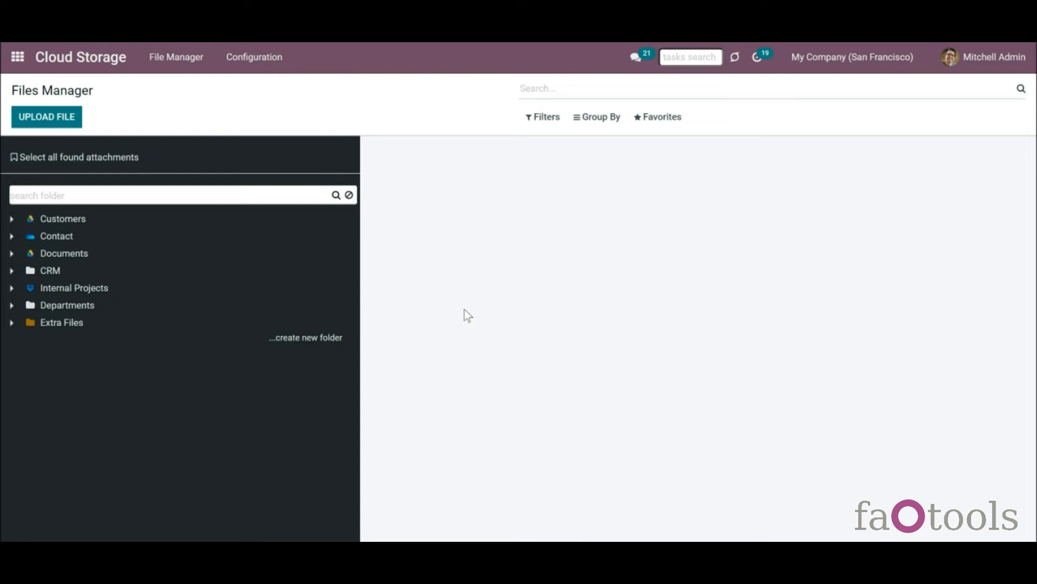
# - Expand Customers in the Files Manager tree to reveal Azure Interior's subfolders
pyautogui.click(12, 221)
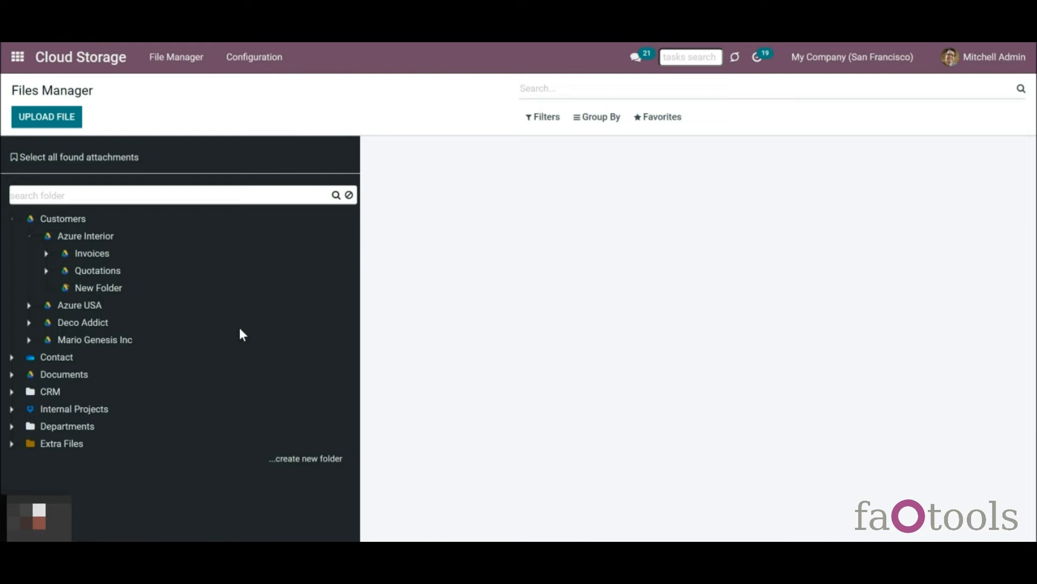
pyautogui.click(252, 57)
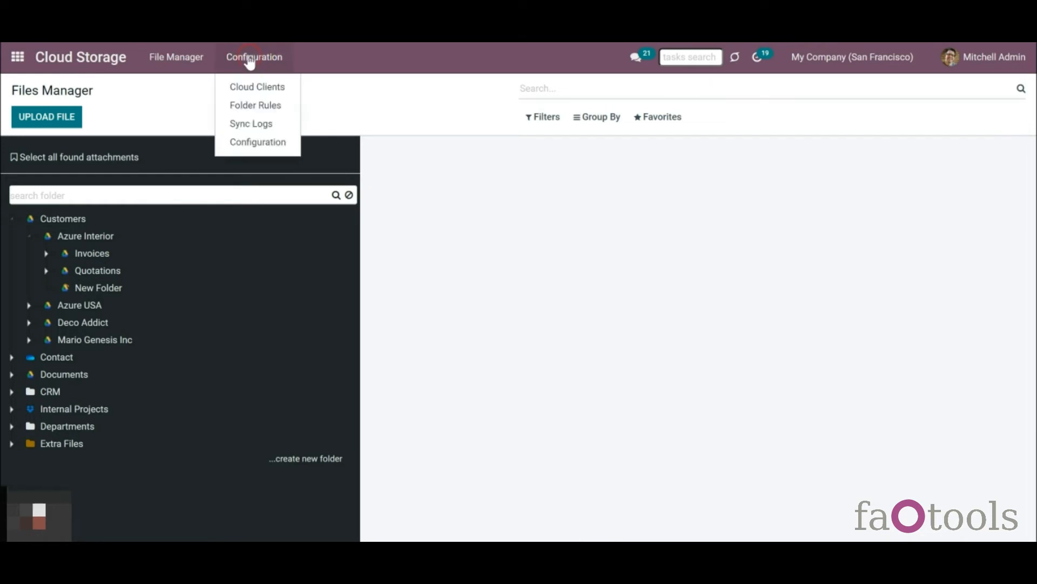
# - Remove the Quotations folder rule's Customers parent and set its cloud client to Google Drive
pyautogui.click(259, 112)
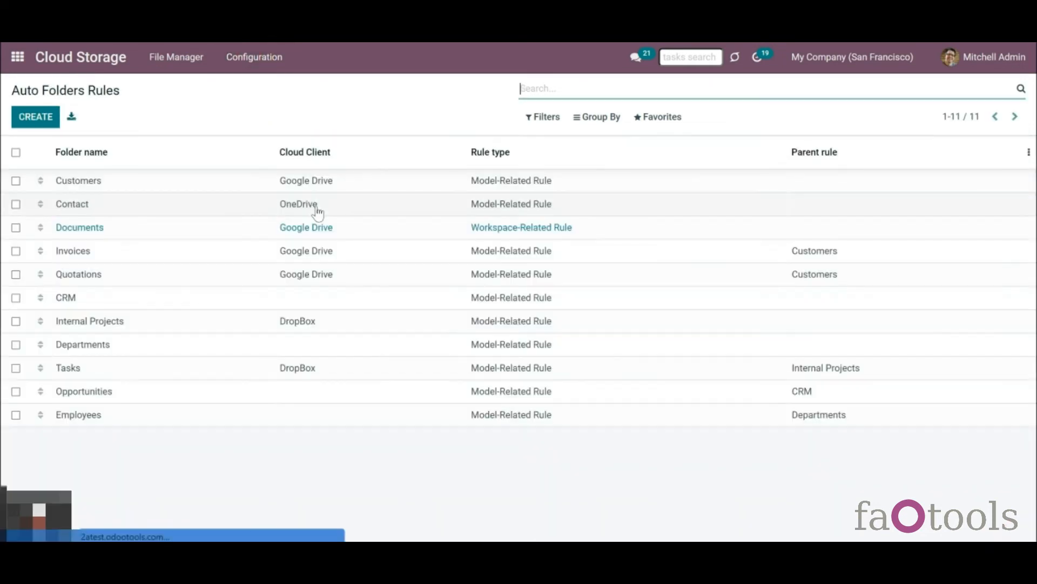
pyautogui.click(241, 272)
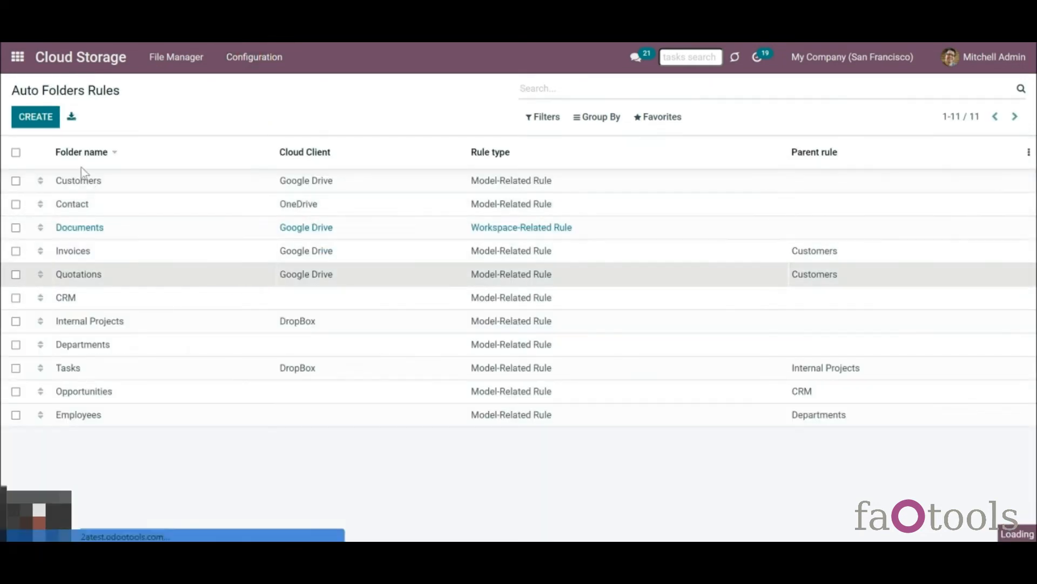
pyautogui.click(30, 118)
pyautogui.moveTo(326, 294); pyautogui.dragTo(225, 287)
pyautogui.press('BackSpace')
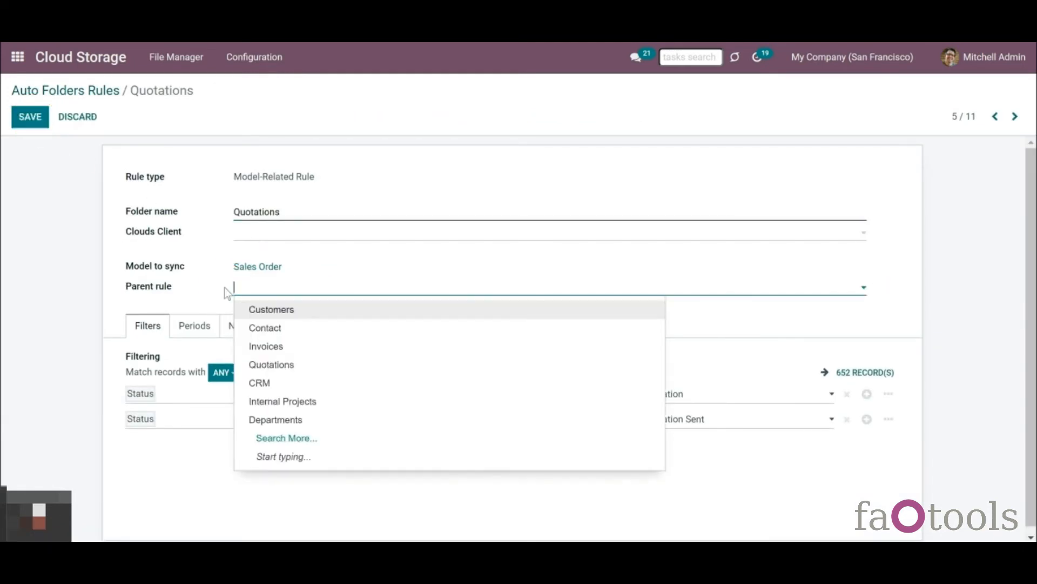
pyautogui.click(220, 248)
pyautogui.click(248, 238)
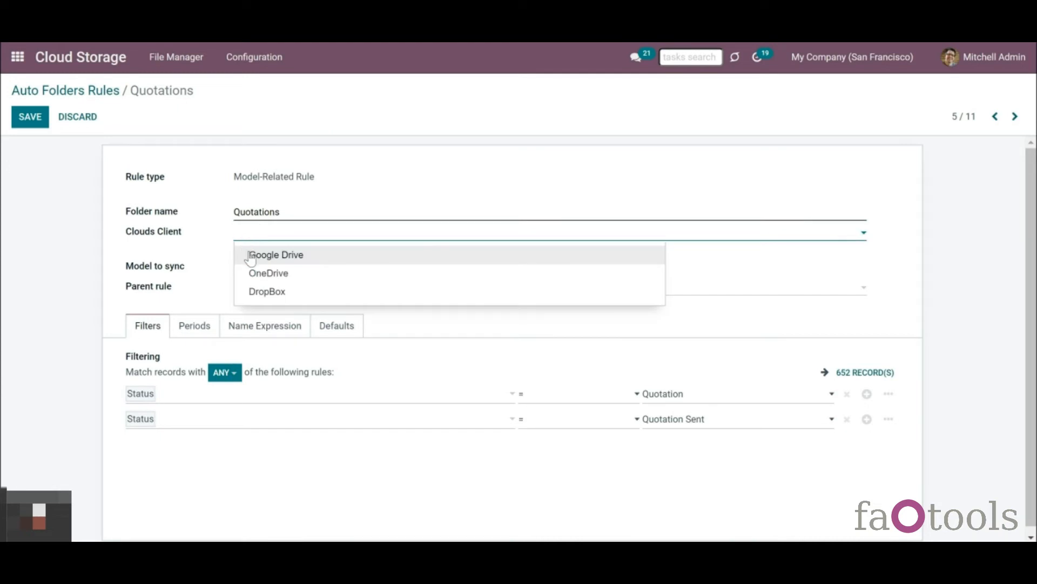
pyautogui.click(250, 259)
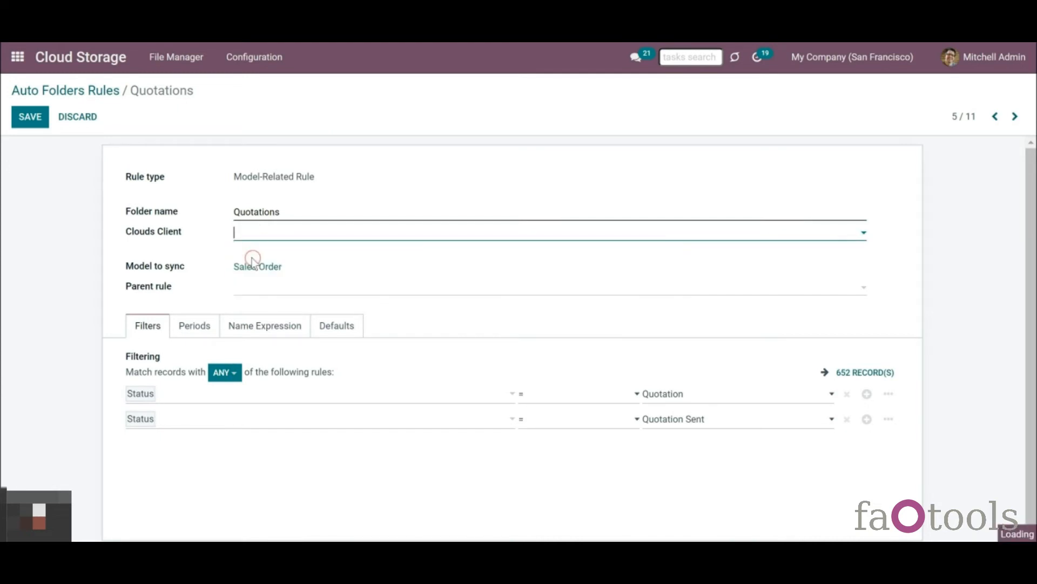
pyautogui.click(30, 122)
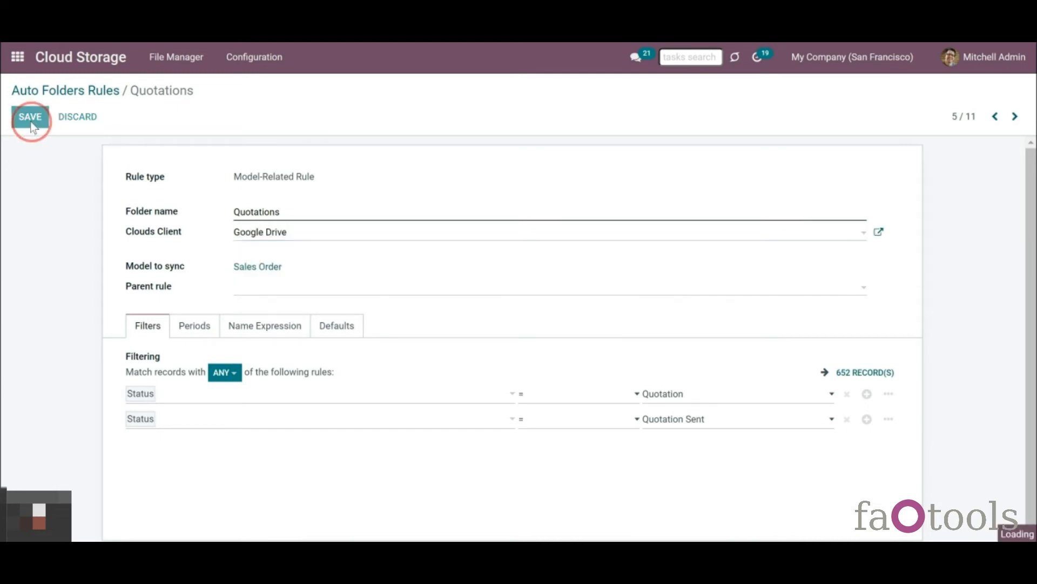
pyautogui.click(97, 96)
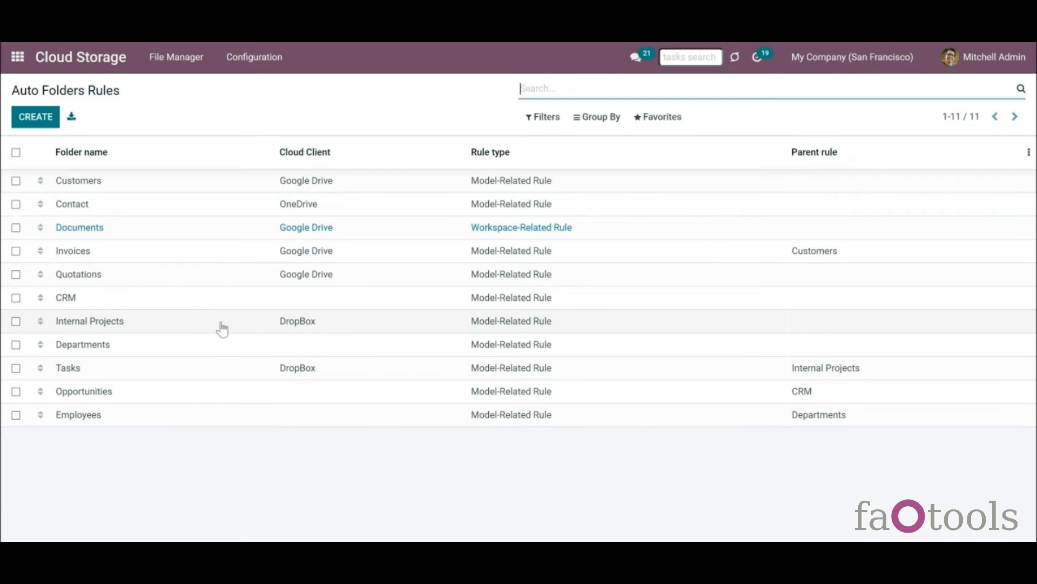
# - Switch the Internal Projects folder rule's cloud client from DropBox to Google Drive and save
pyautogui.click(192, 332)
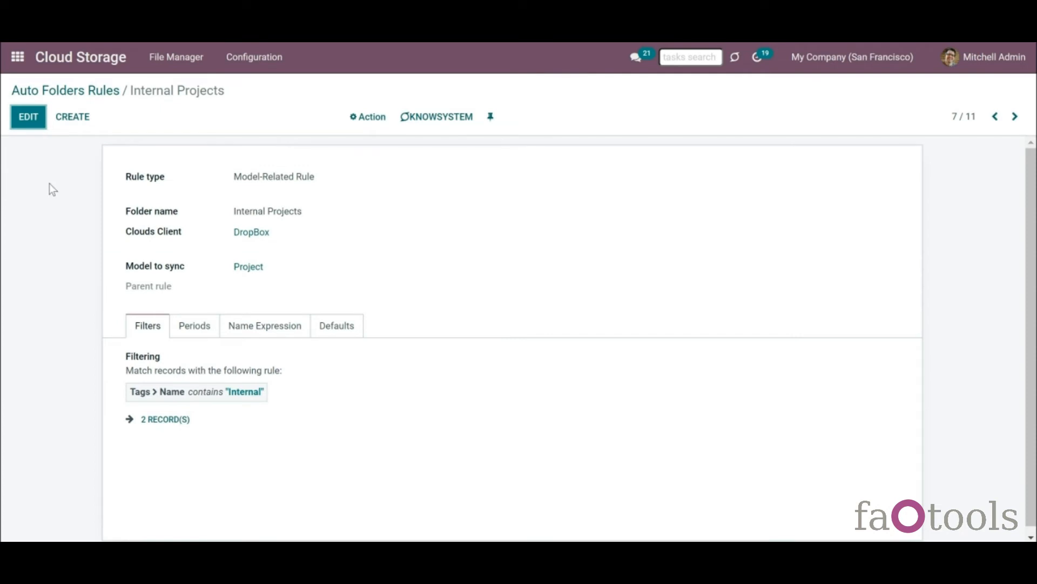
pyautogui.click(35, 128)
pyautogui.click(251, 235)
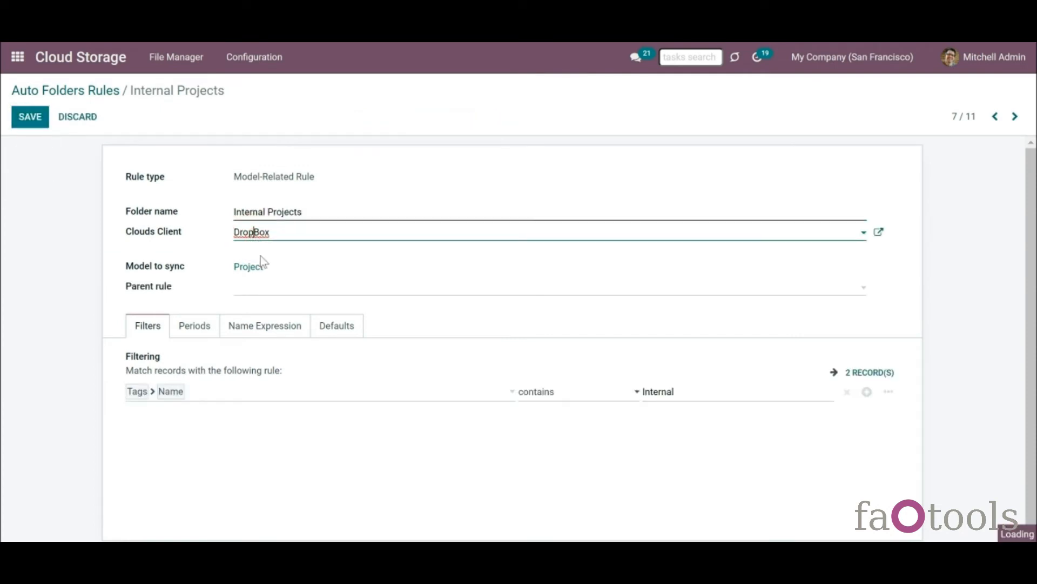
pyautogui.click(265, 258)
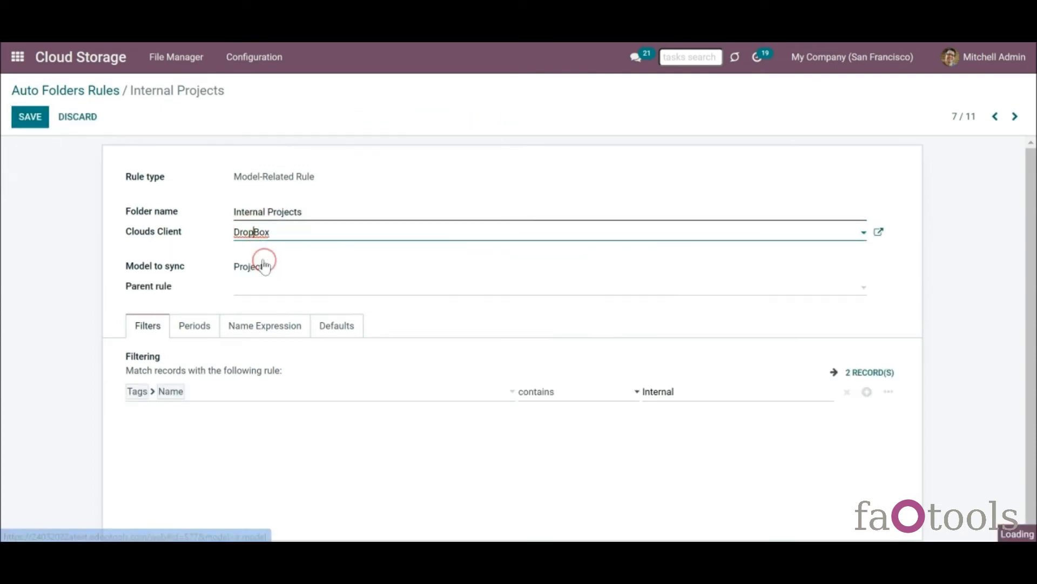
pyautogui.click(41, 120)
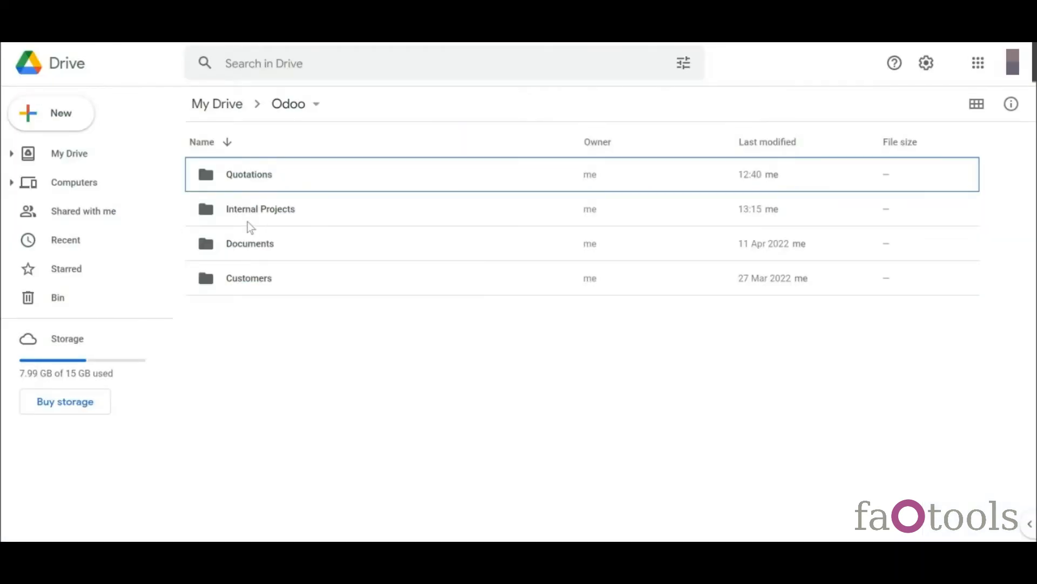
# - Open Drive's Internal Projects folder to reveal its Research - Development and Renovations subfolders
pyautogui.doubleClick(252, 221)
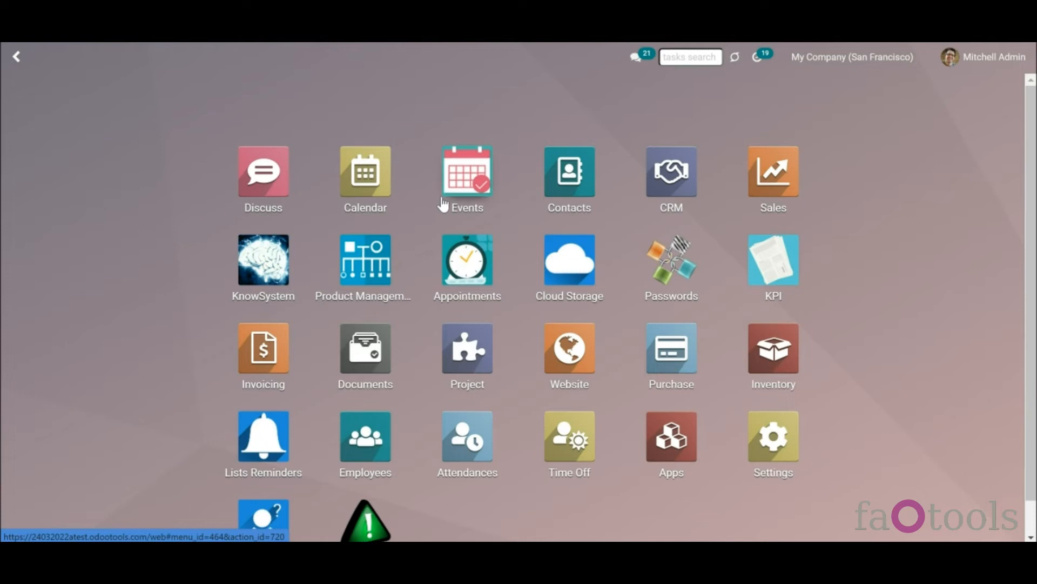
# - Rename the Deco Addict company contact to Deco Furniture and save it
pyautogui.click(566, 189)
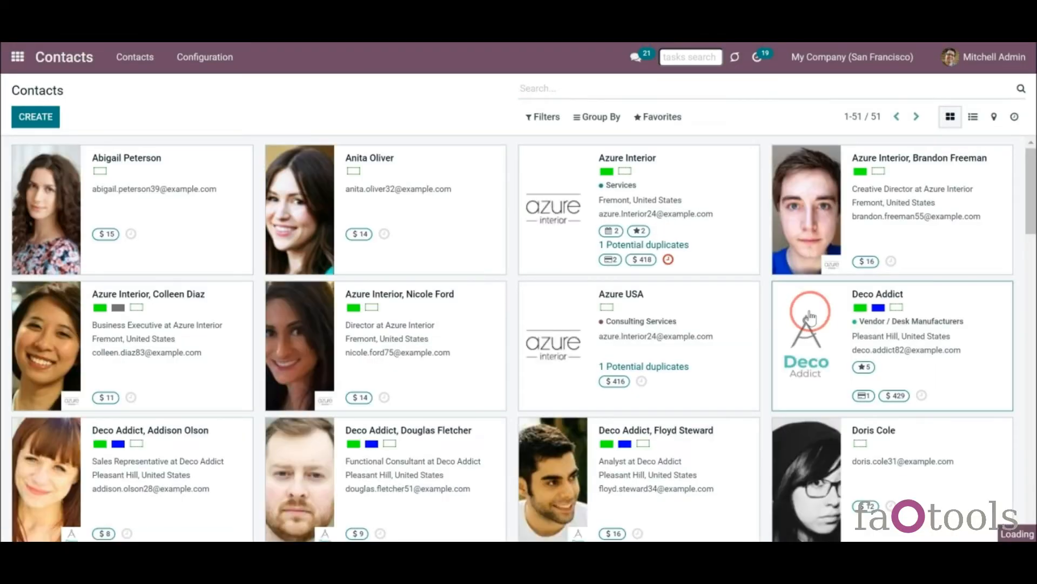
pyautogui.click(788, 323)
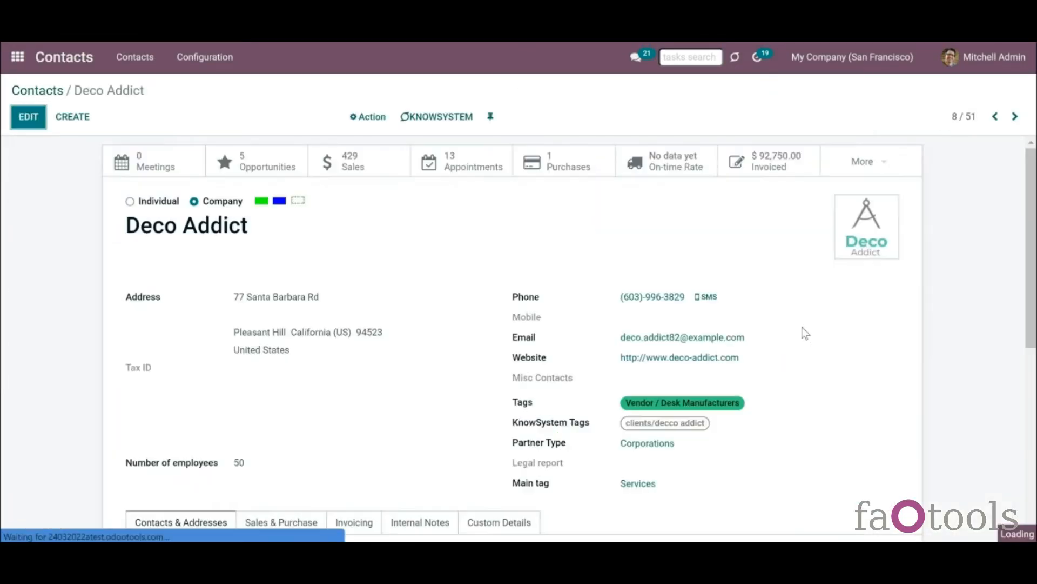
pyautogui.click(22, 119)
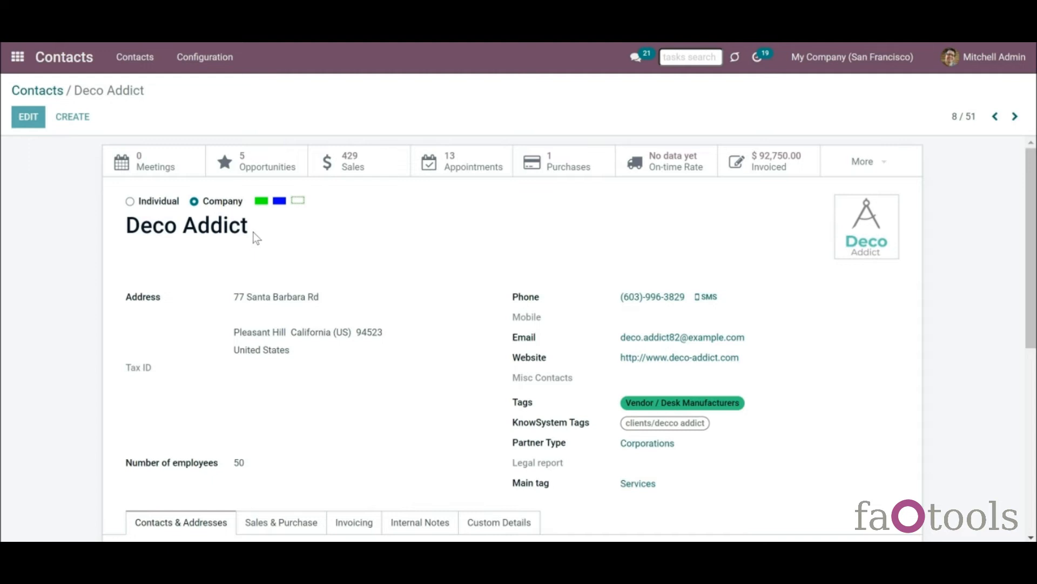
pyautogui.moveTo(253, 229); pyautogui.dragTo(186, 227)
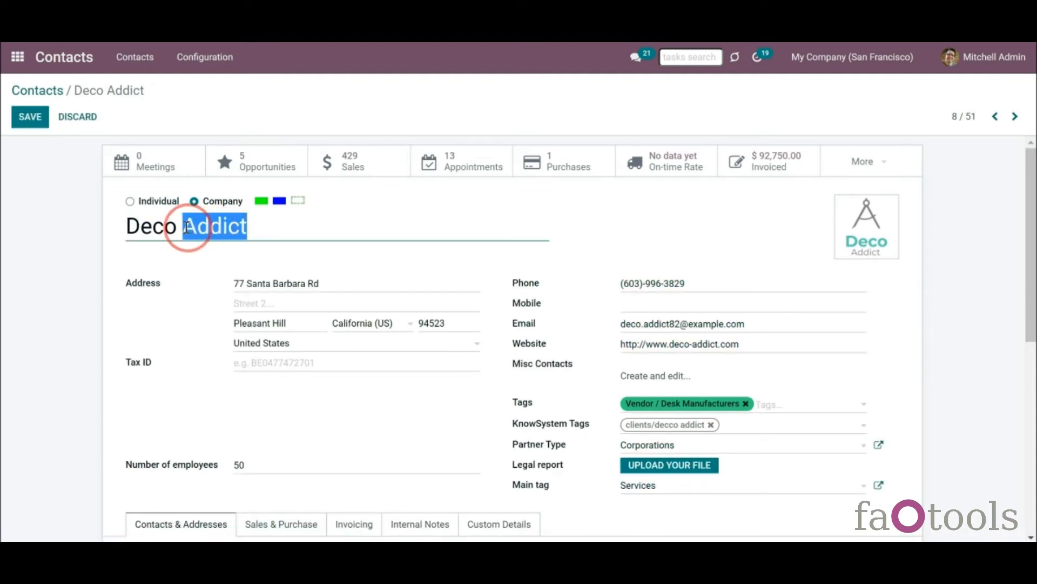
pyautogui.write('Furniture')
pyautogui.hotkey('alt', 's')
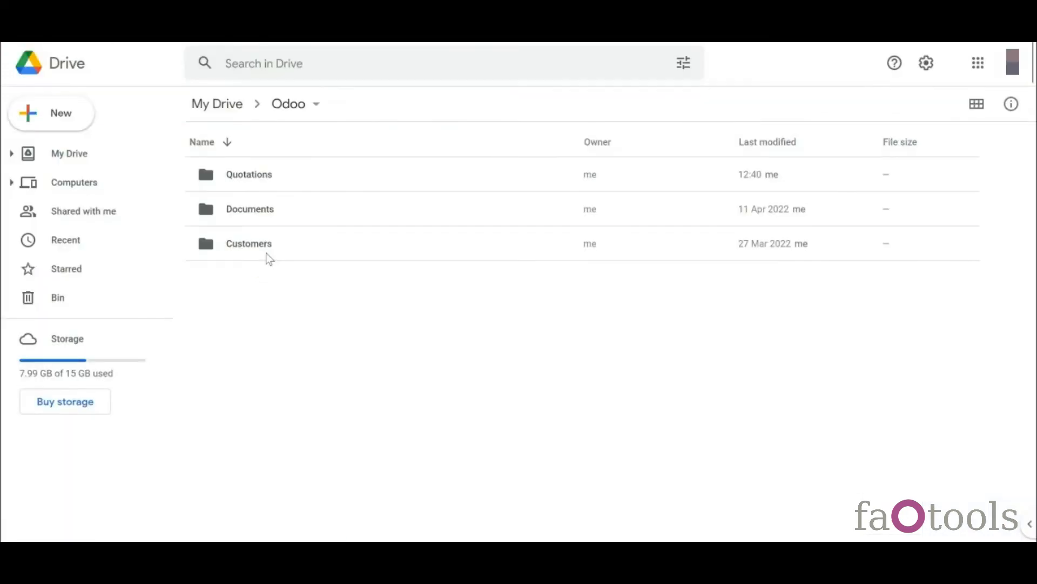
# - Open Drive's Customers folder to confirm the Deco Furniture folder name
pyautogui.click(266, 253)
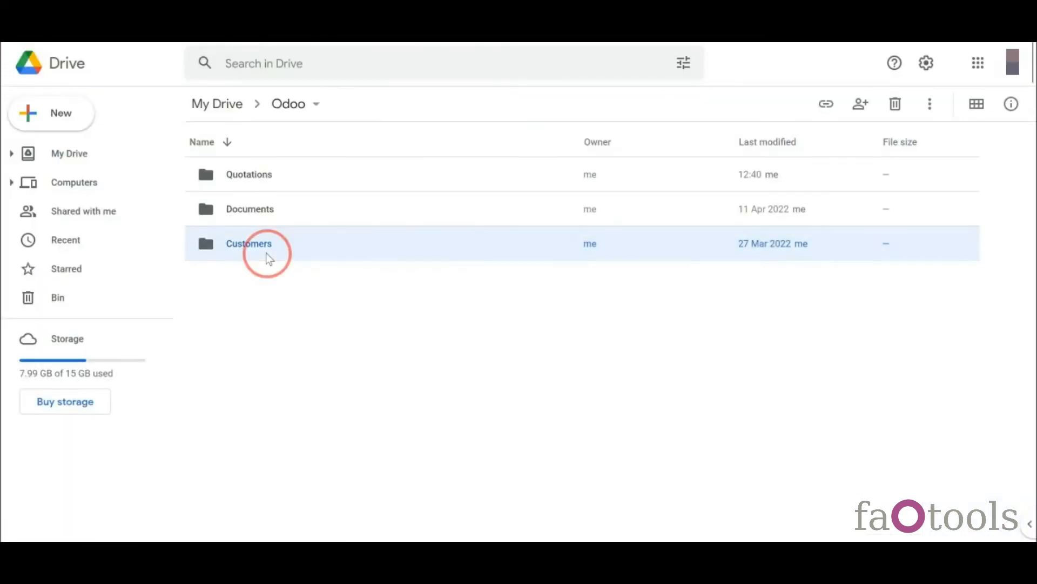
pyautogui.doubleClick(265, 253)
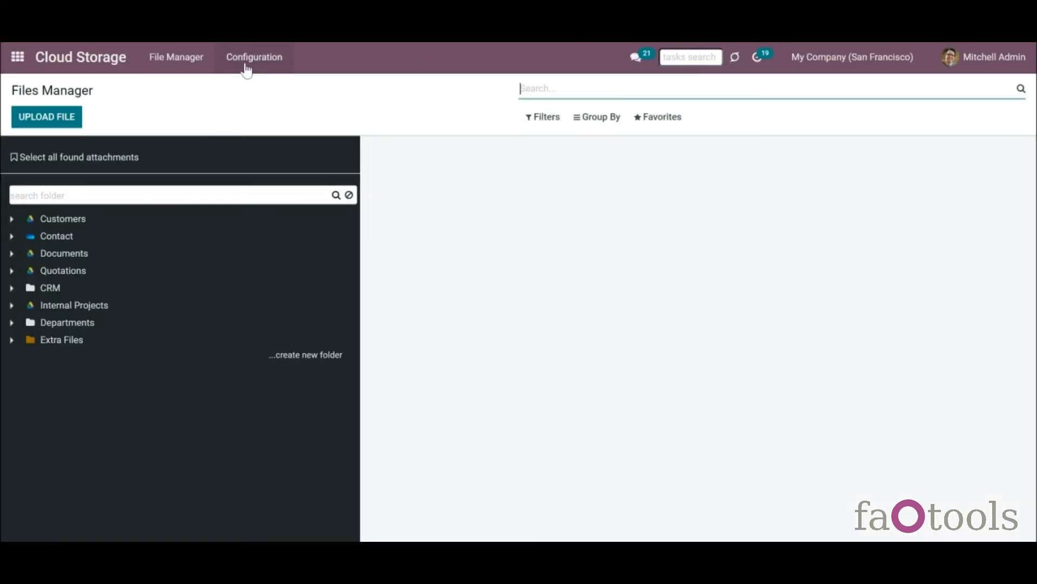
pyautogui.click(246, 65)
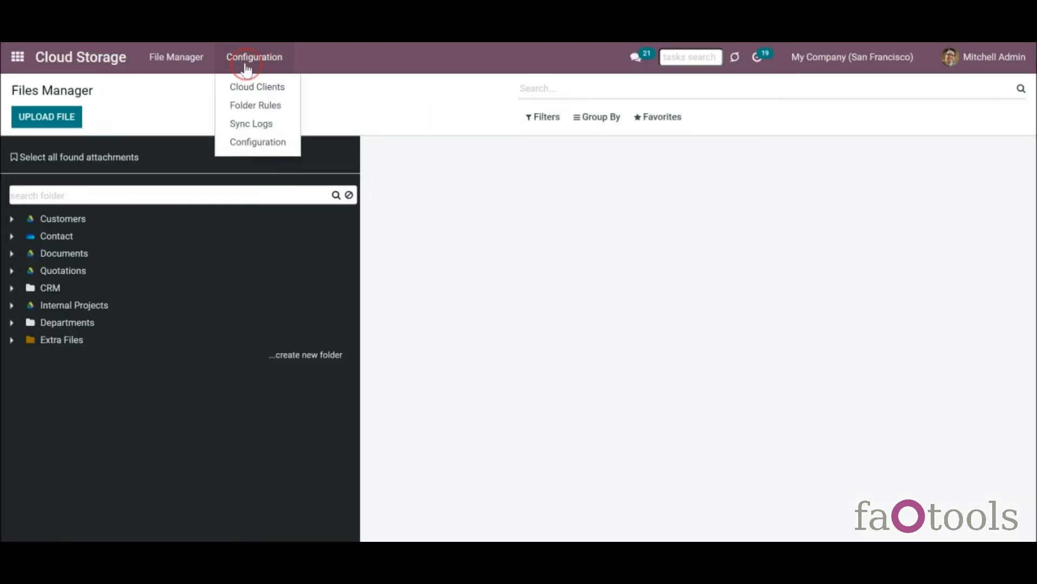
# - Switch the Internal Projects rule filter from 'contains' to 'is set', then open that folder
pyautogui.click(246, 104)
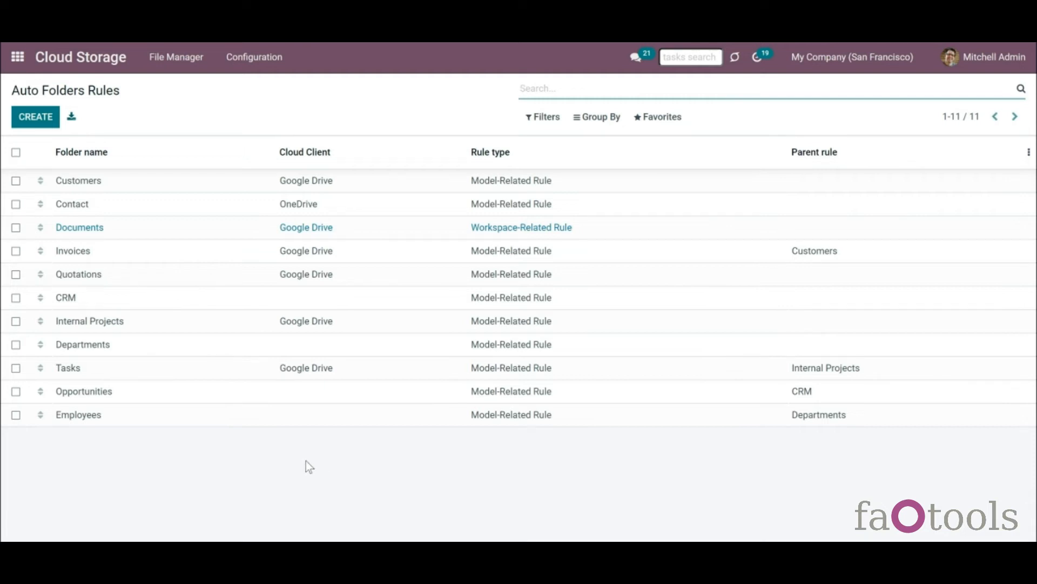
pyautogui.click(102, 330)
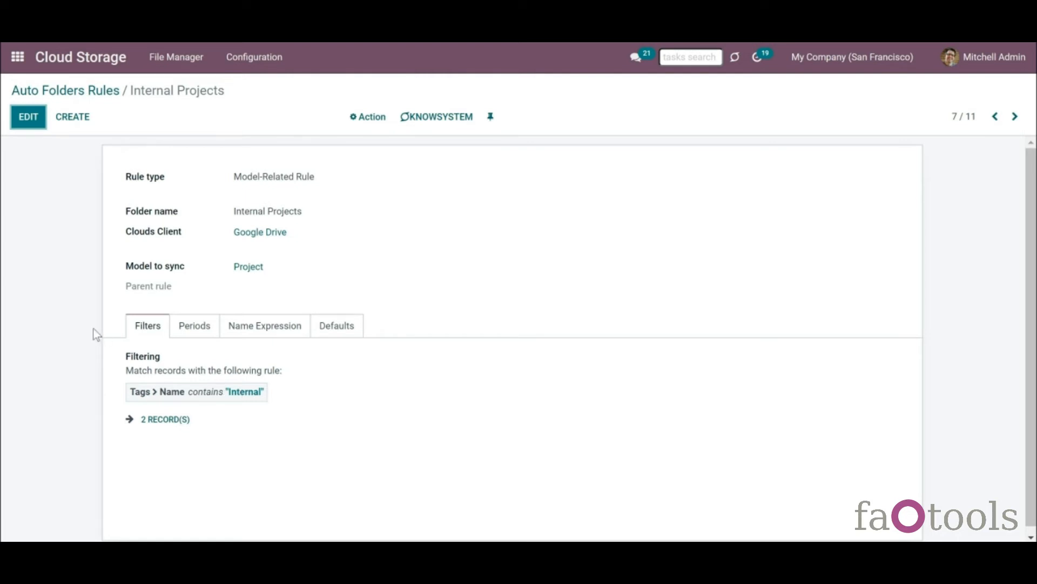
pyautogui.click(30, 124)
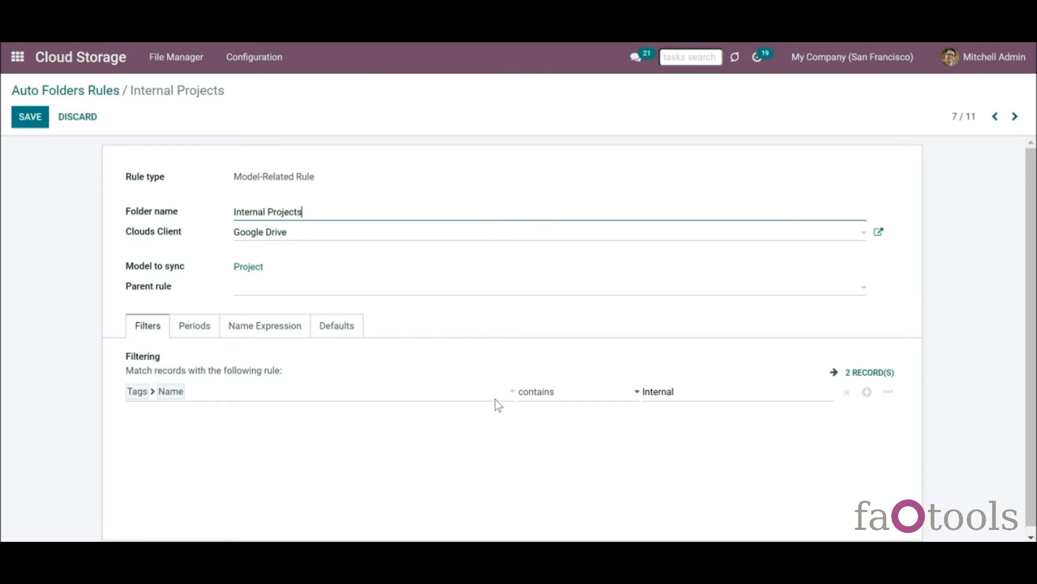
pyautogui.click(572, 398)
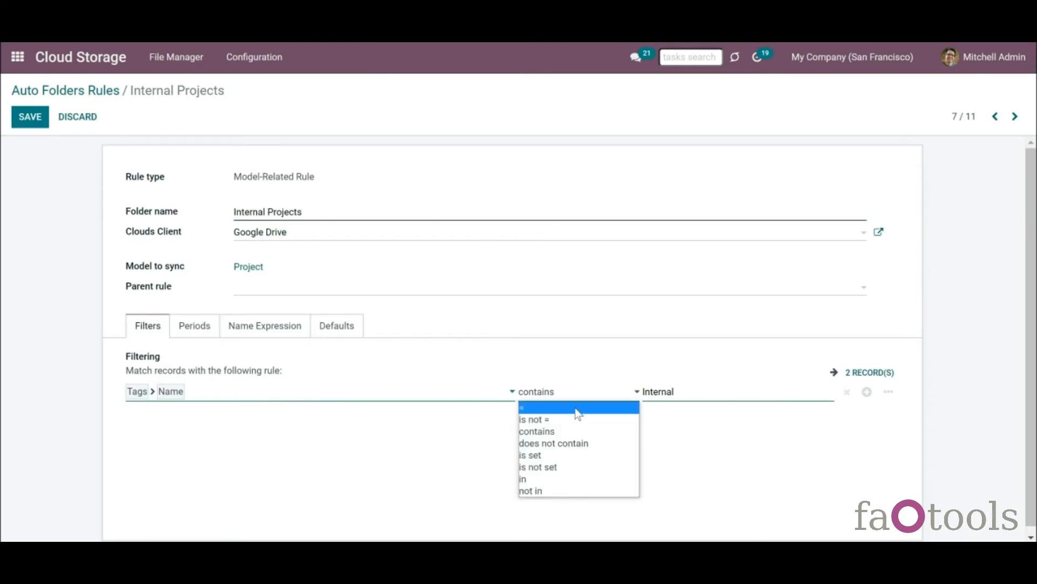
pyautogui.click(597, 457)
pyautogui.click(31, 126)
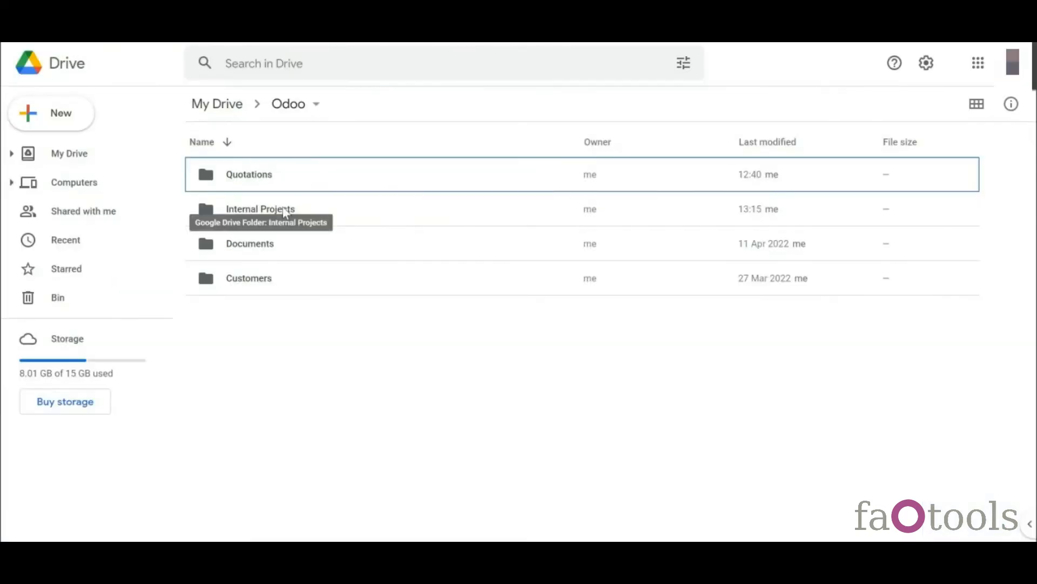
pyautogui.click(283, 210)
pyautogui.doubleClick(283, 210)
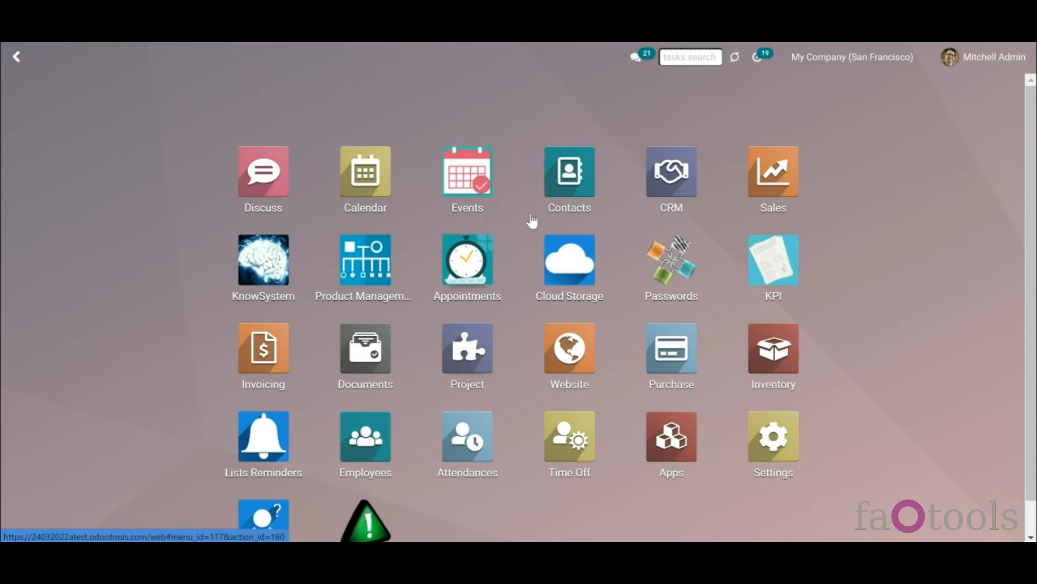
# - Archive the Azure Interior company through Action > Archive and confirm with OK
pyautogui.click(557, 181)
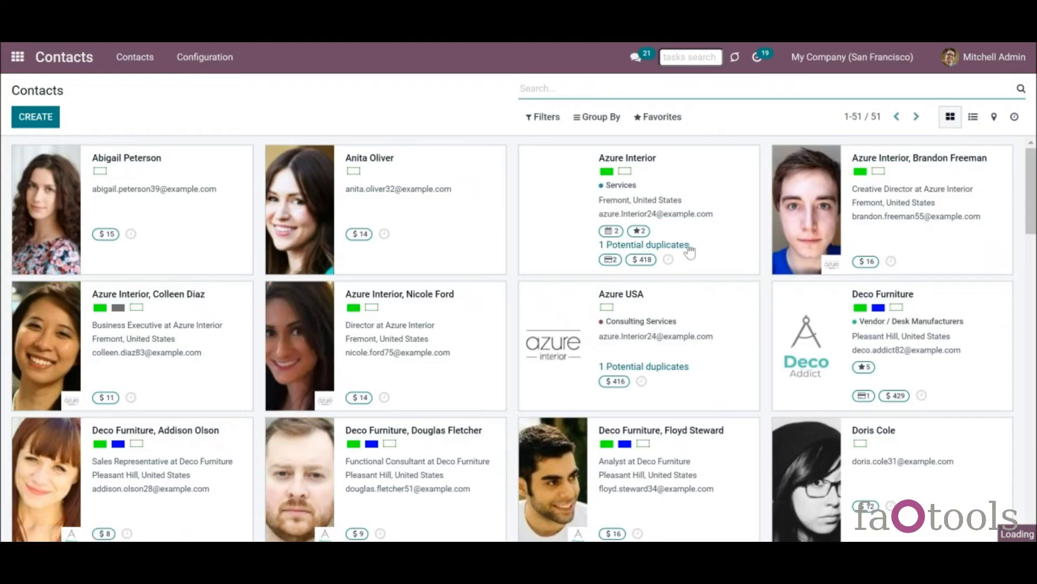
pyautogui.click(705, 242)
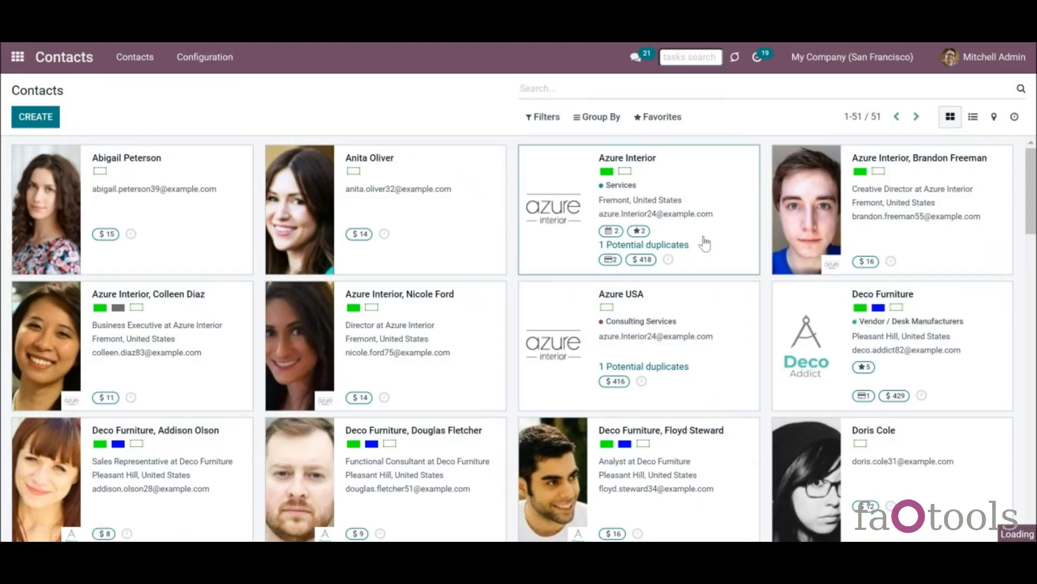
pyautogui.click(386, 122)
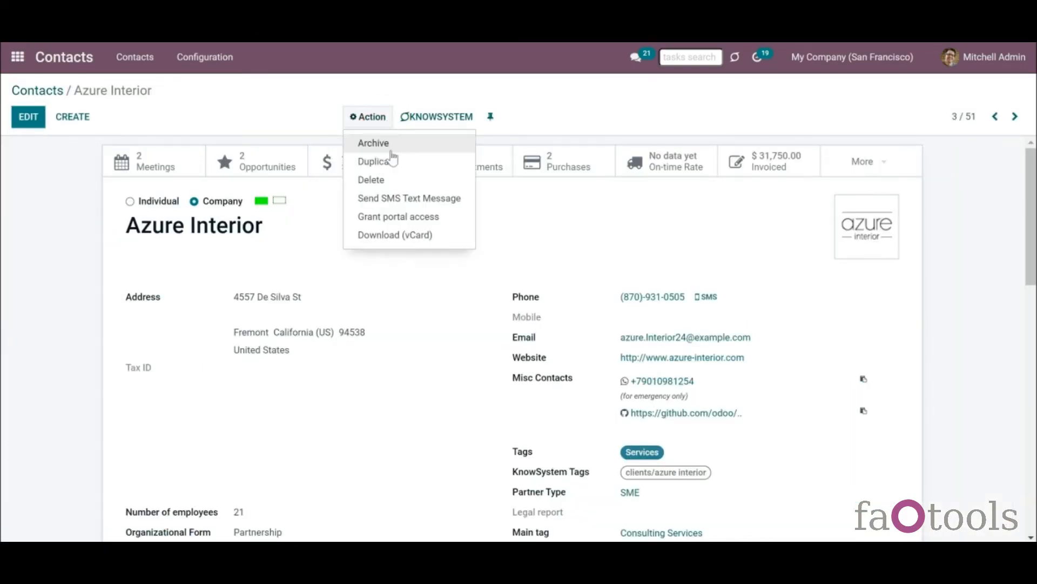
pyautogui.click(395, 143)
pyautogui.click(310, 151)
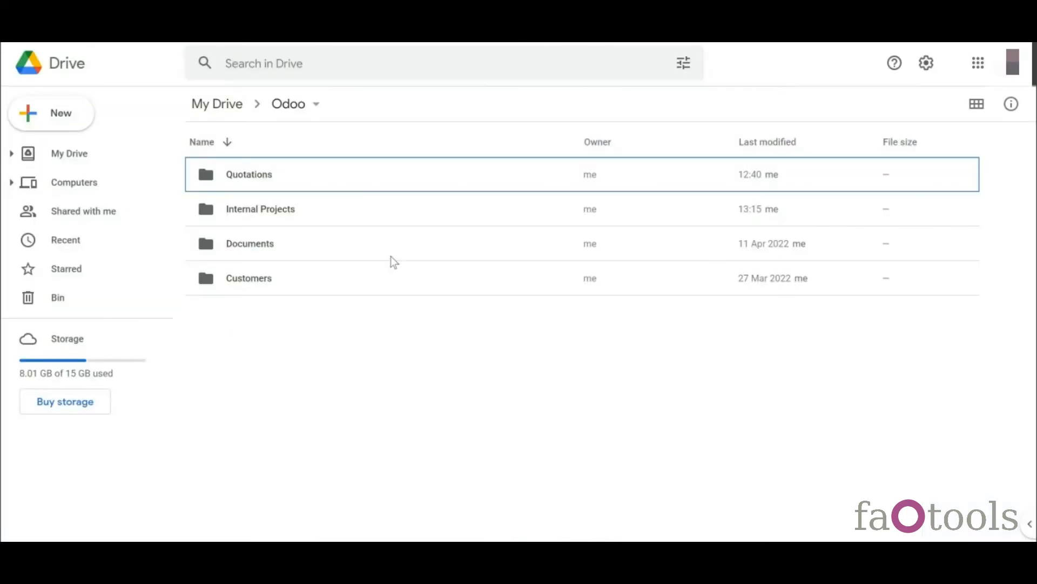
# - Inspect Drive's Customers folder, then open Odoo › Internal Projects
pyautogui.doubleClick(386, 278)
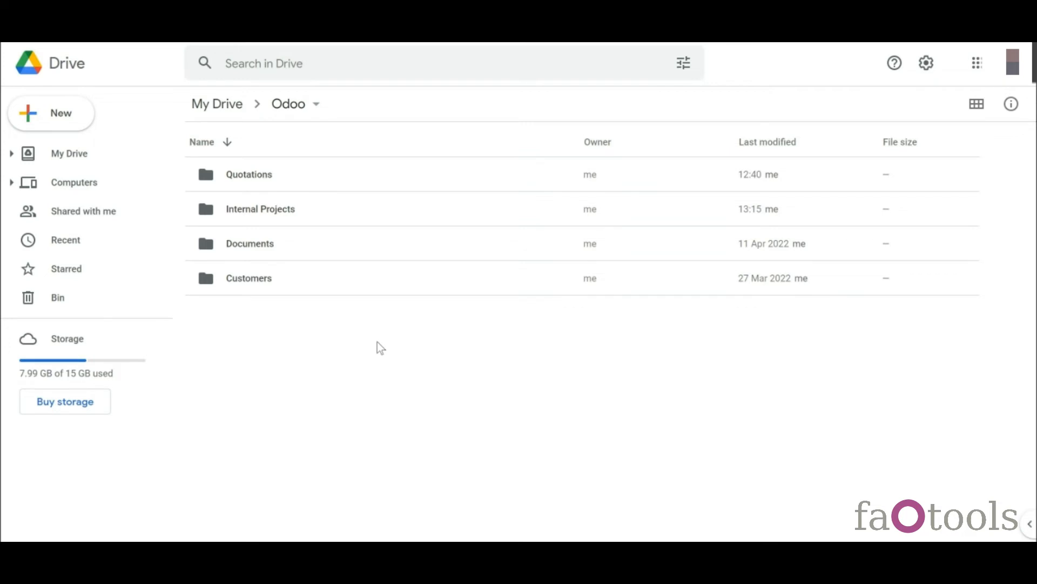
pyautogui.doubleClick(311, 219)
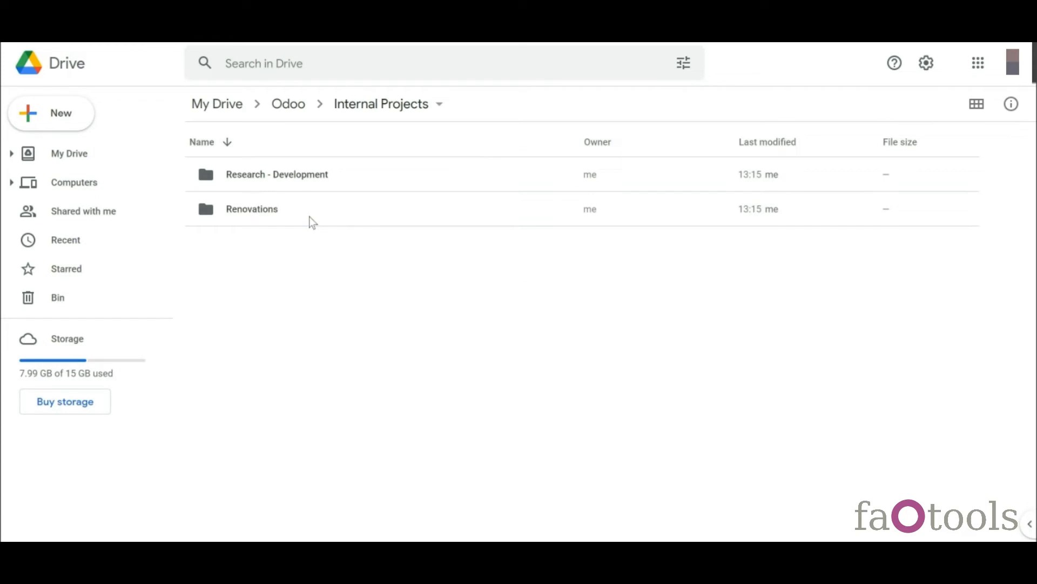
# - Create a 'Terms of agreement' folder under Renovations in Drive and find it in Odoo's tree
pyautogui.doubleClick(309, 216)
pyautogui.rightClick(309, 225)
pyautogui.click(385, 254)
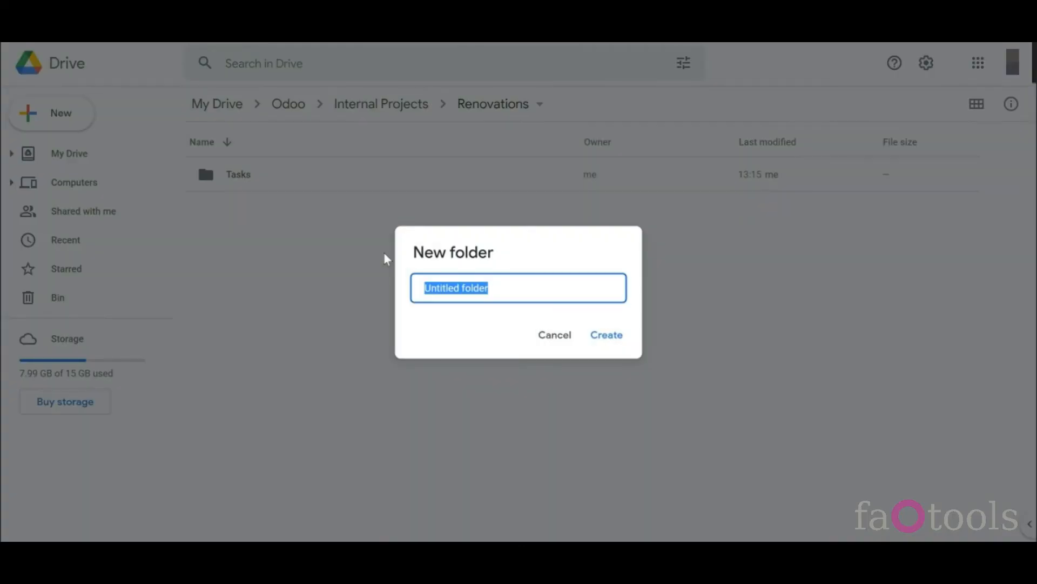
pyautogui.write('Terms of agreement')
pyautogui.click(600, 335)
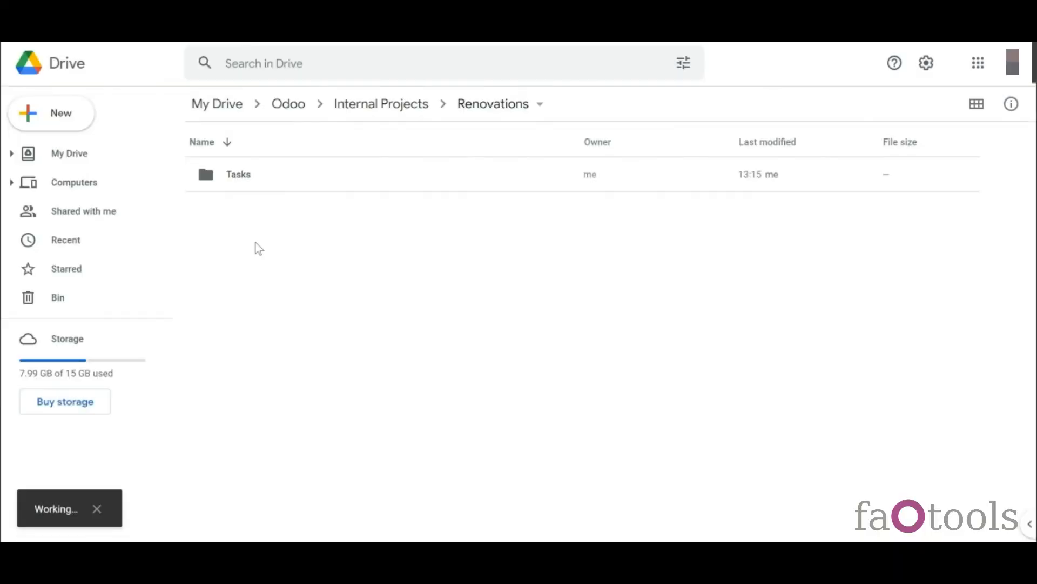
pyautogui.click(297, 110)
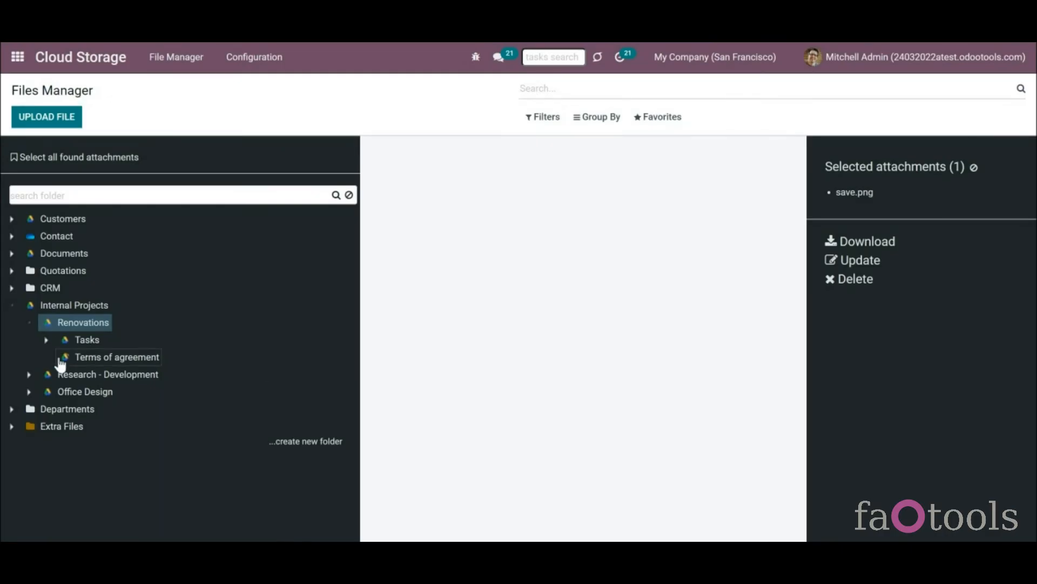
pyautogui.click(140, 359)
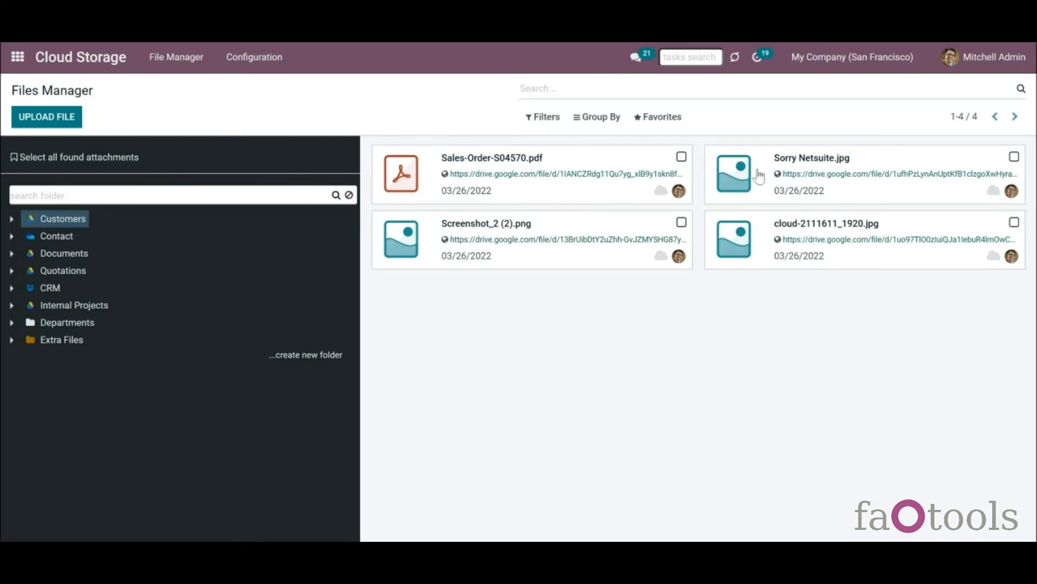
# - Select the Sorry Netsuite.jpg card under Customers and open its Google Drive link
pyautogui.click(793, 183)
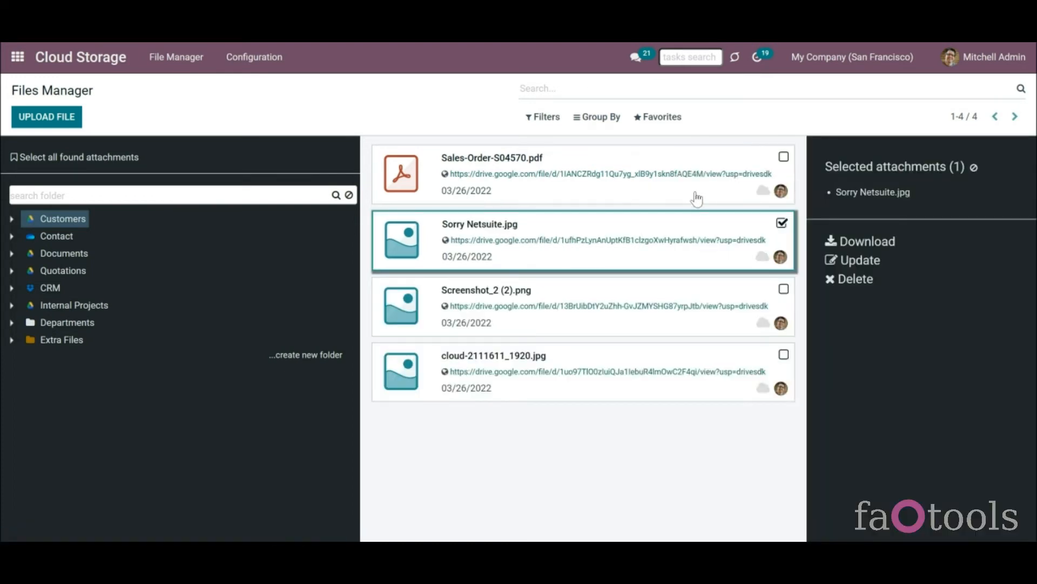
pyautogui.click(668, 241)
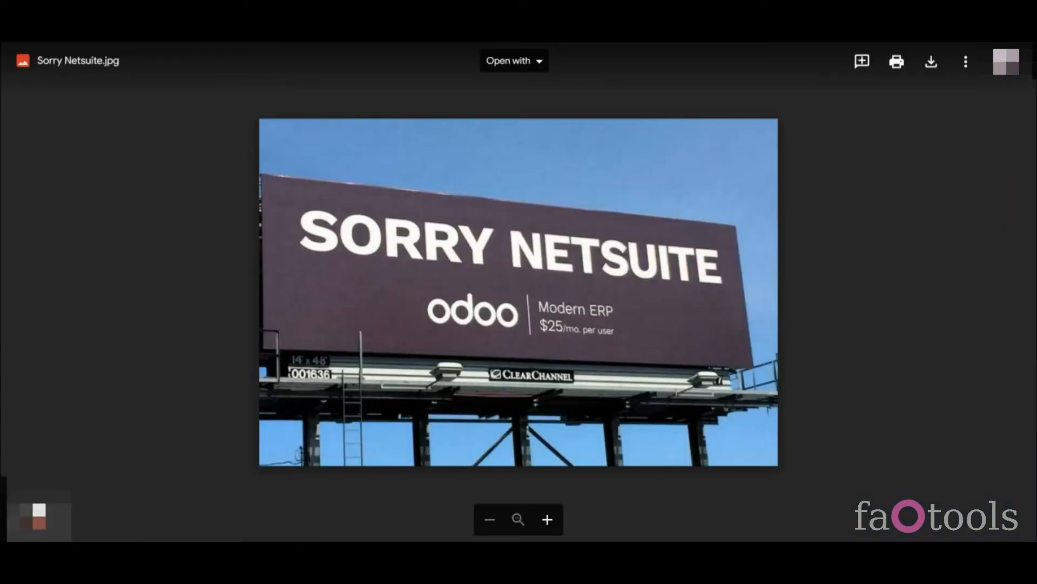
# - Close the viewer and upload save.png into the Customers folder
pyautogui.press('Escape')
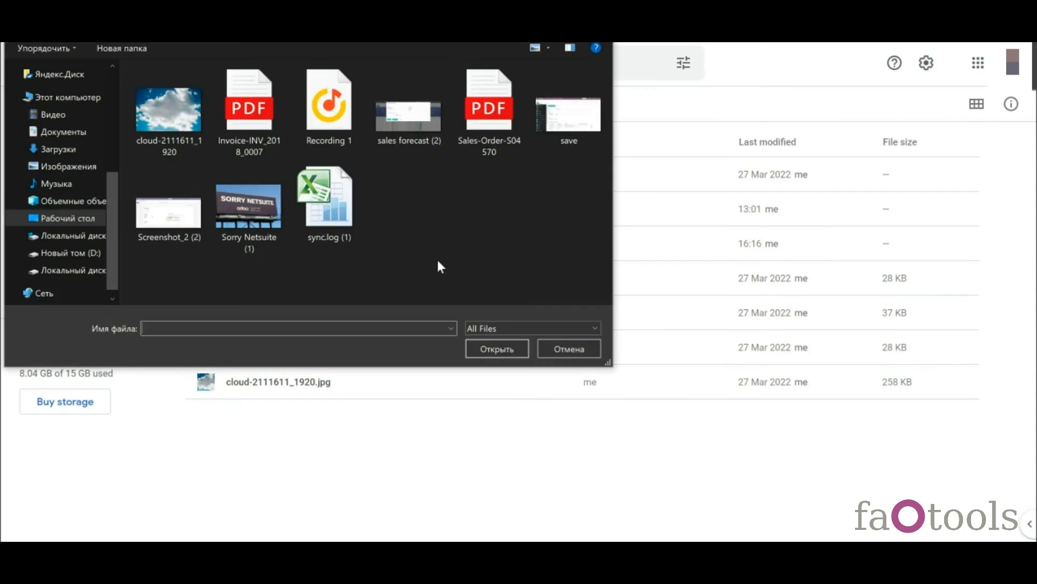
pyautogui.click(537, 147)
pyautogui.click(502, 354)
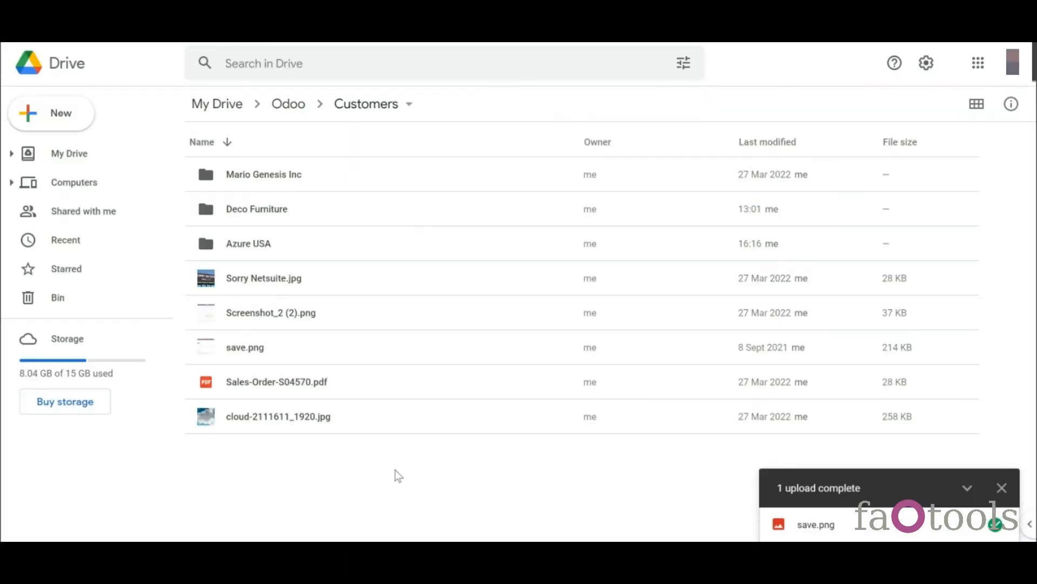
# - Add a new folder named 'My documents' inside Customers
pyautogui.rightClick(394, 469)
pyautogui.click(451, 264)
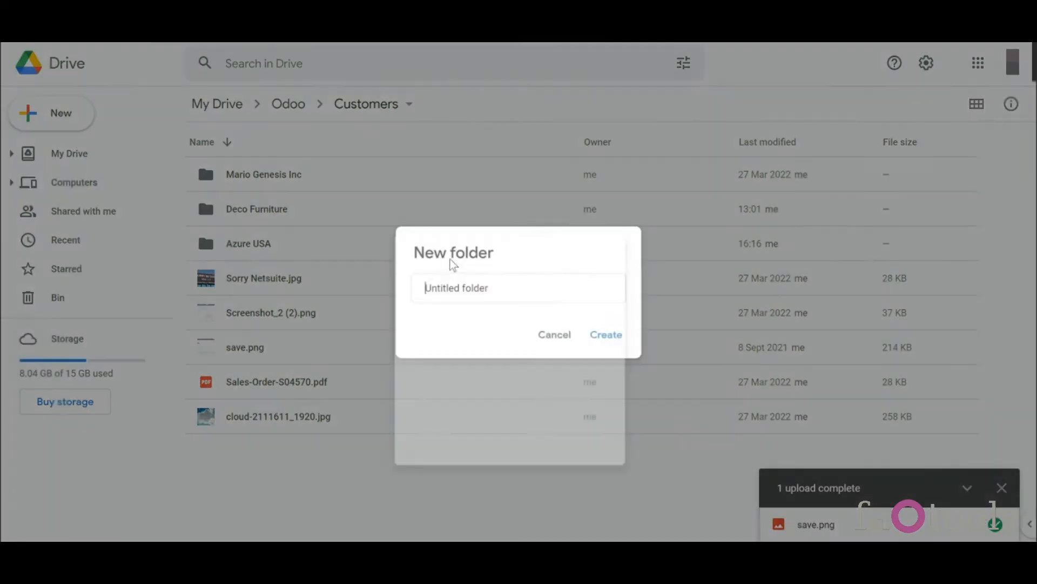
pyautogui.write('My ')
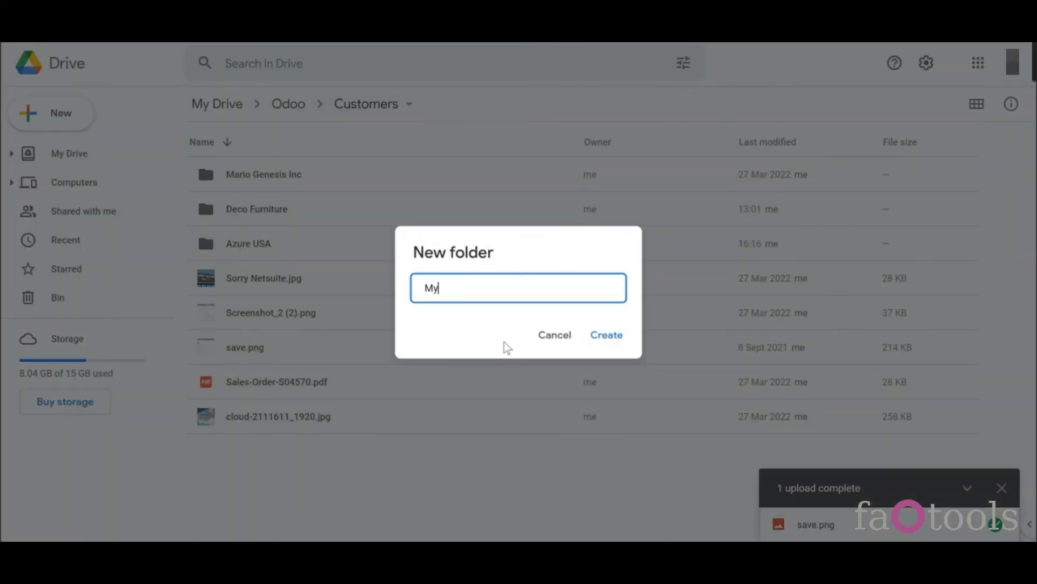
pyautogui.write('documents')
pyautogui.press('Return')
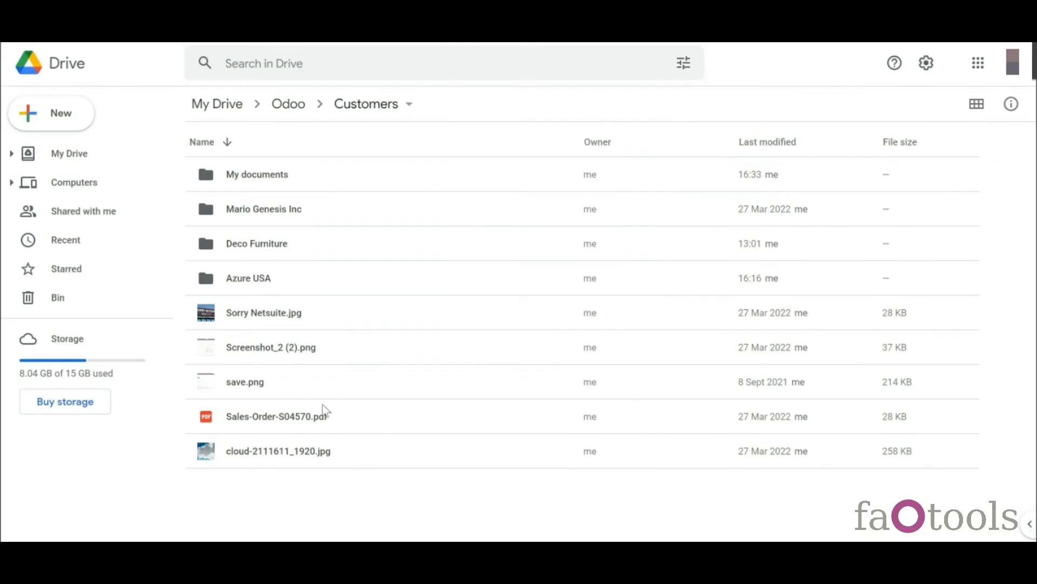
# - Rename Sorry Netsuite.jpg to Sorry.jpg
pyautogui.rightClick(251, 320)
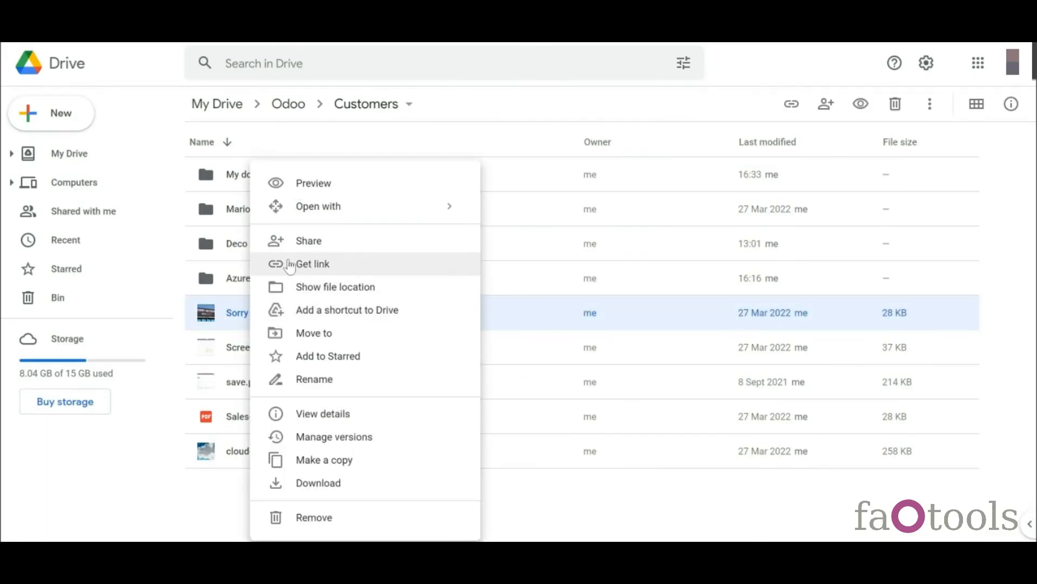
pyautogui.click(323, 378)
pyautogui.click(427, 288)
pyautogui.moveTo(426, 288); pyautogui.dragTo(456, 290)
pyautogui.press('BackSpace')
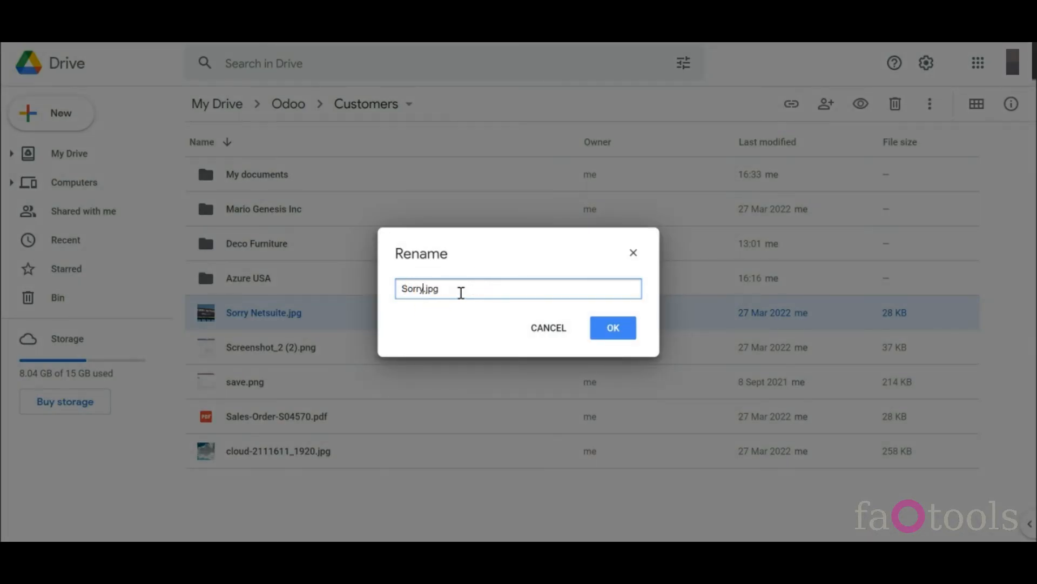
pyautogui.click(621, 323)
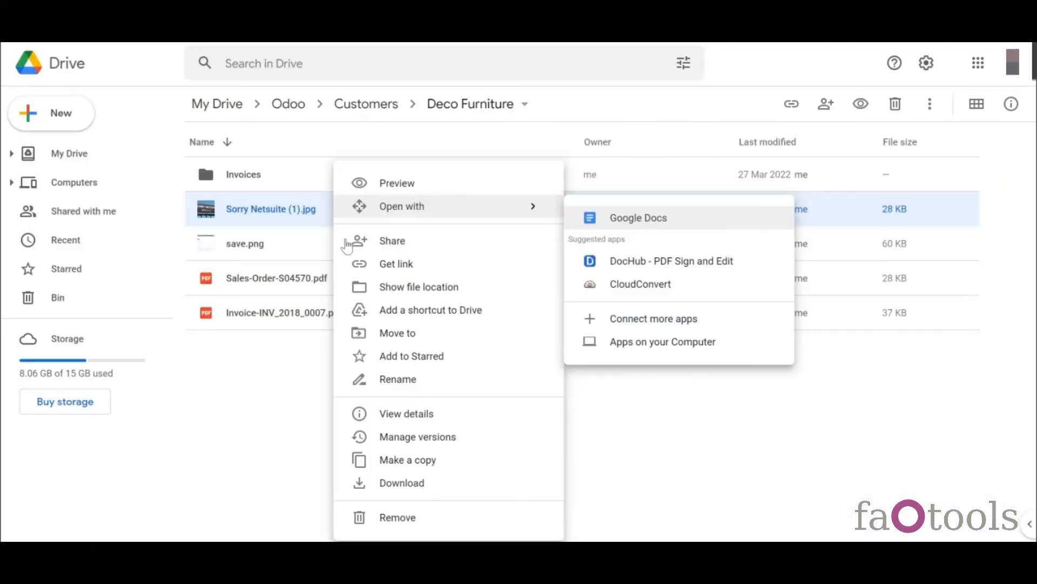
# - Move Sorry Netsuite (1).jpg into Mario Genesis Inc, then browse the Azure USA and Deco Furniture folders
pyautogui.click(400, 337)
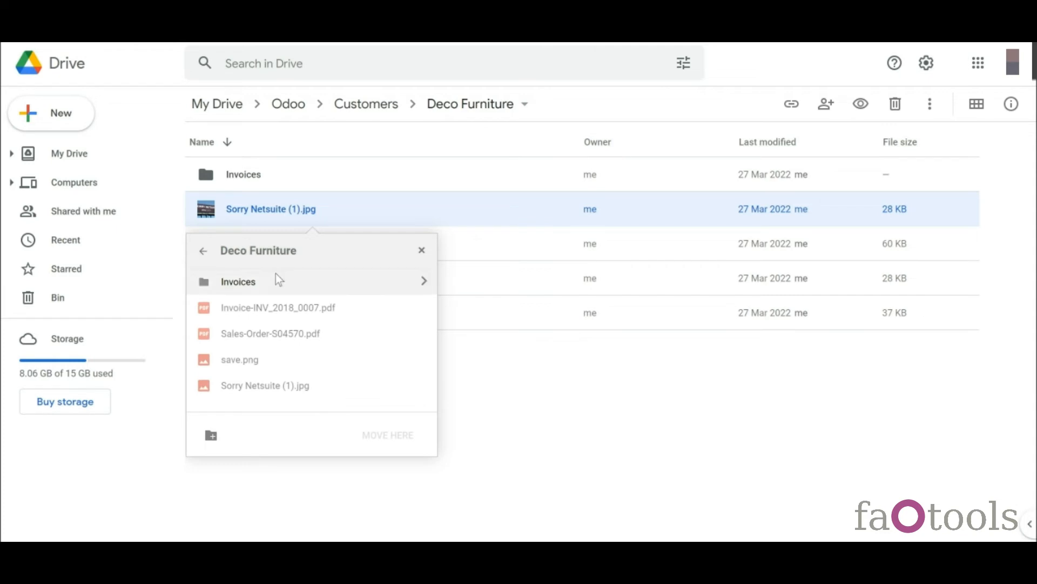
pyautogui.click(203, 250)
pyautogui.click(254, 333)
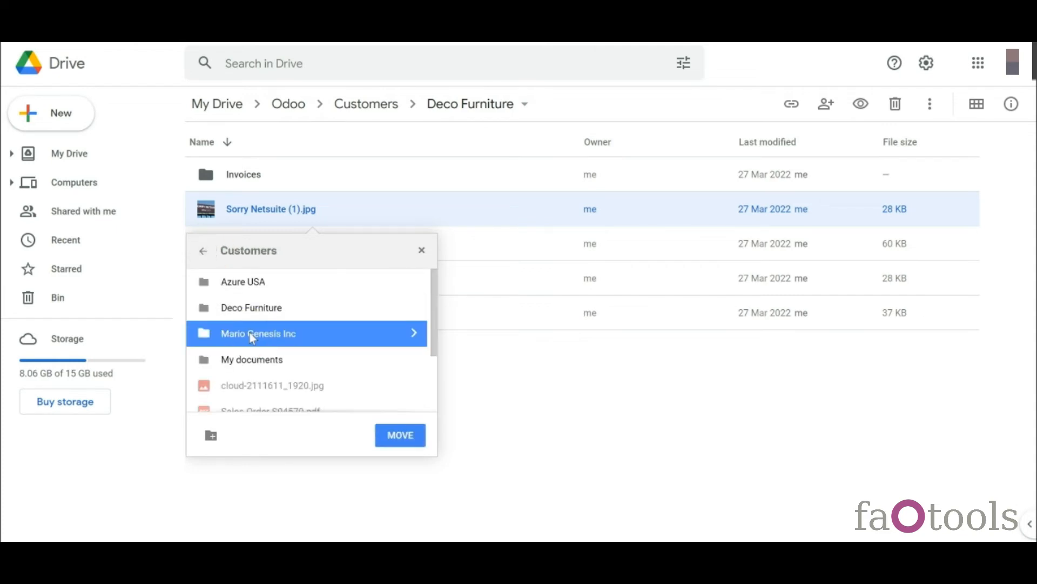
pyautogui.click(400, 435)
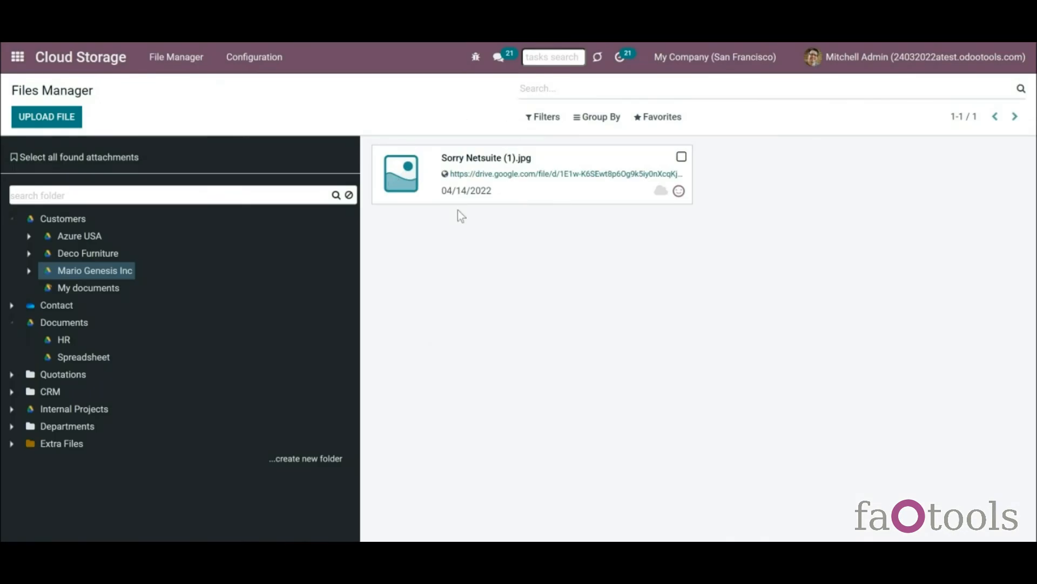
pyautogui.click(80, 236)
pyautogui.click(104, 257)
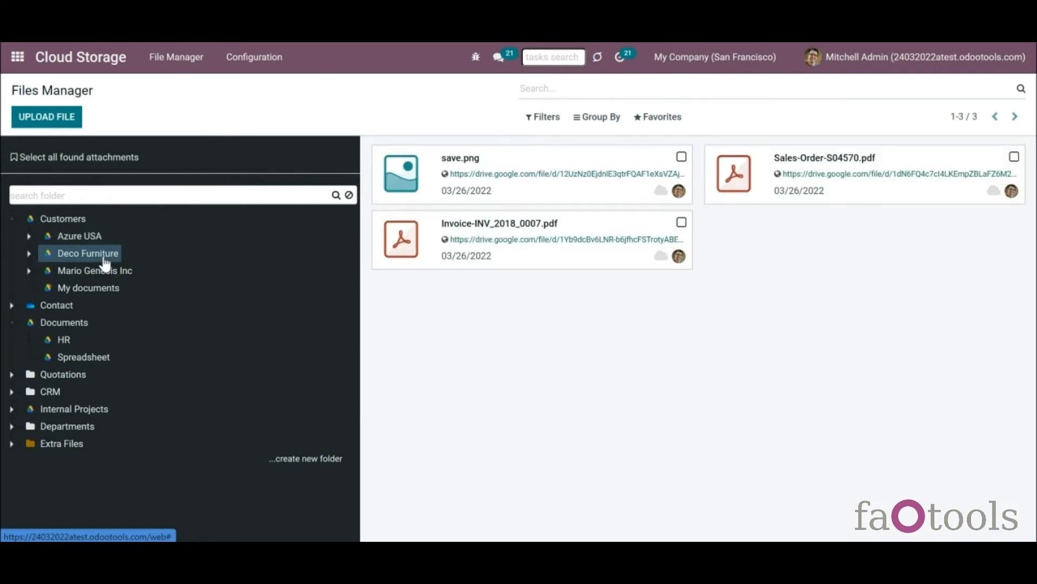
# - Reassign save.png and Sales-Order-S04570.pdf to Customers/Mario Genesis Inc; delete Sorry Netsuite (1).jpg
pyautogui.click(681, 157)
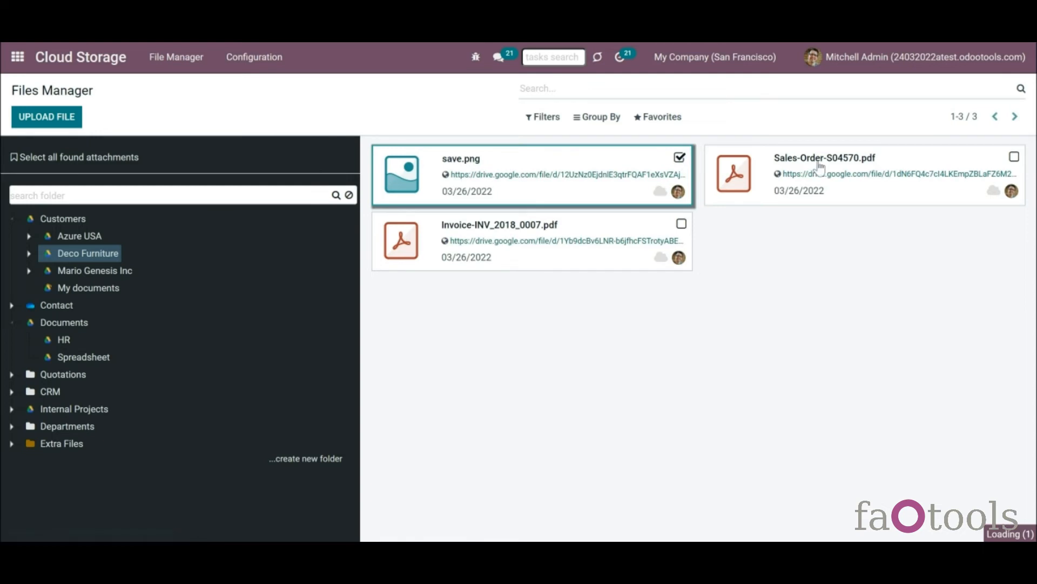
pyautogui.click(782, 224)
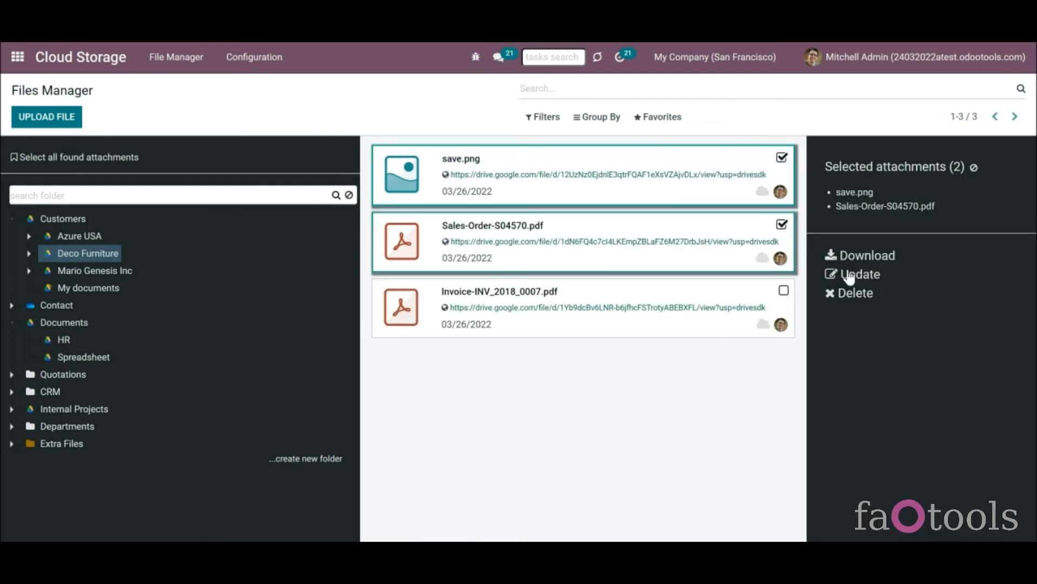
pyautogui.click(850, 275)
pyautogui.click(367, 134)
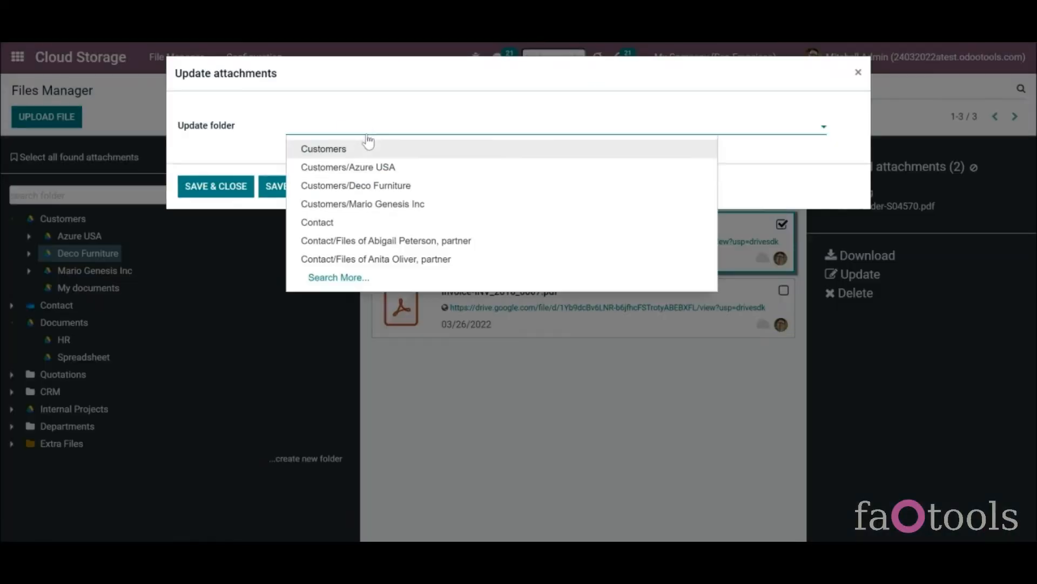
pyautogui.click(376, 203)
pyautogui.click(222, 187)
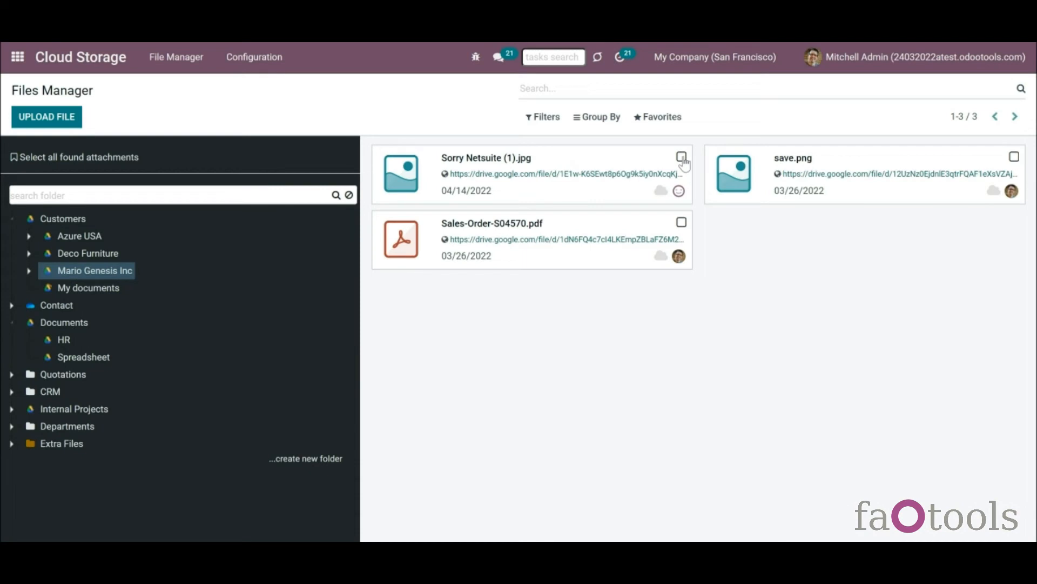
pyautogui.click(680, 157)
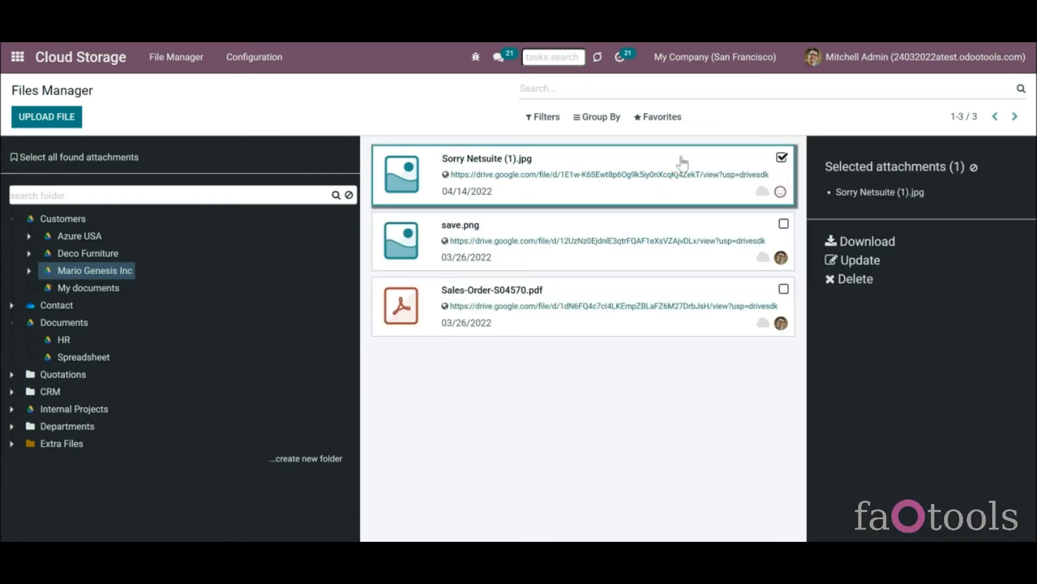
pyautogui.click(847, 279)
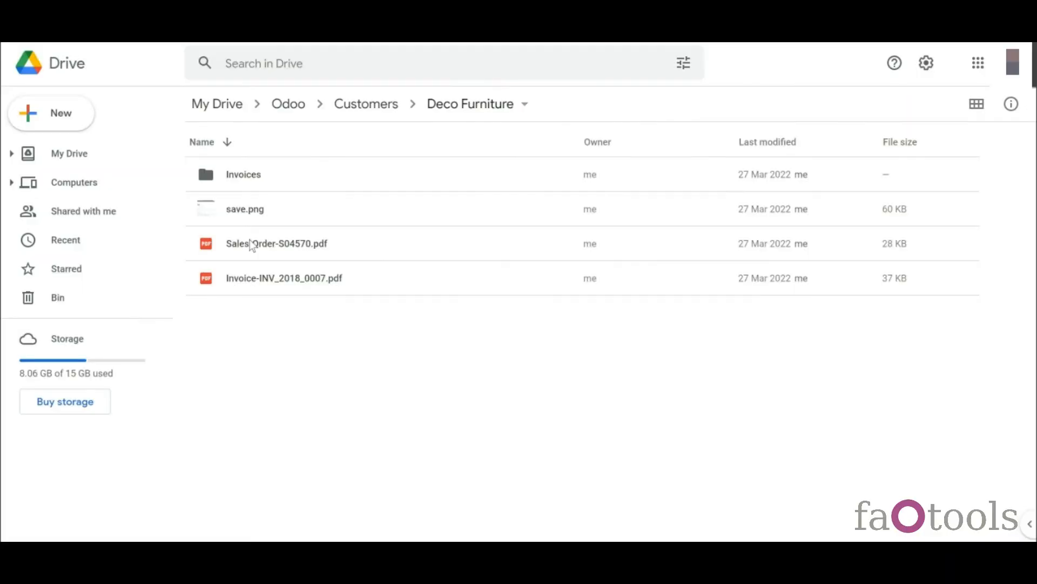
# - Bin Invoice-INV_2018_0007.pdf in Google Drive, then delete it forever from the Bin
pyautogui.rightClick(265, 281)
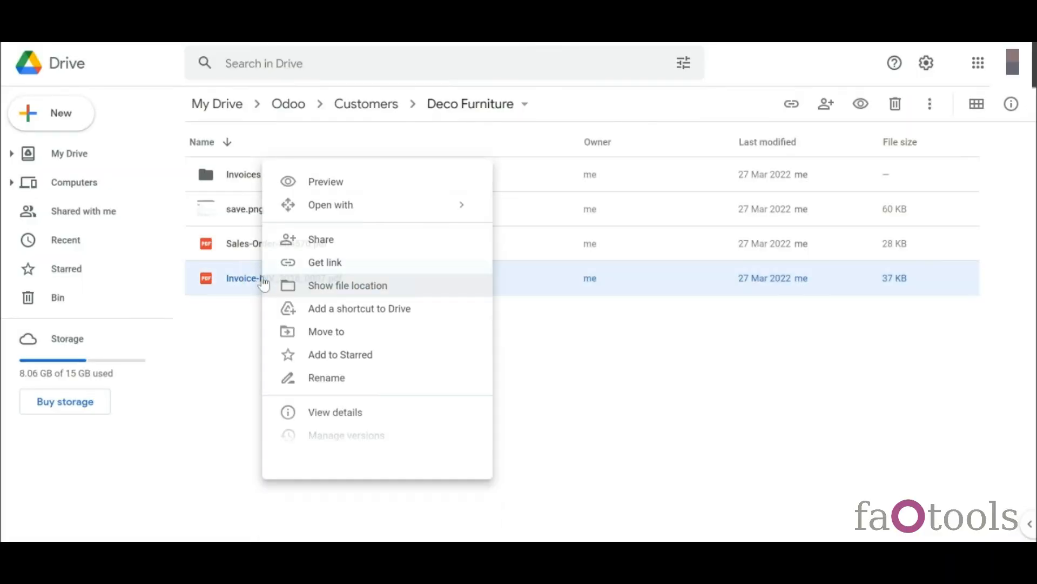
pyautogui.click(341, 517)
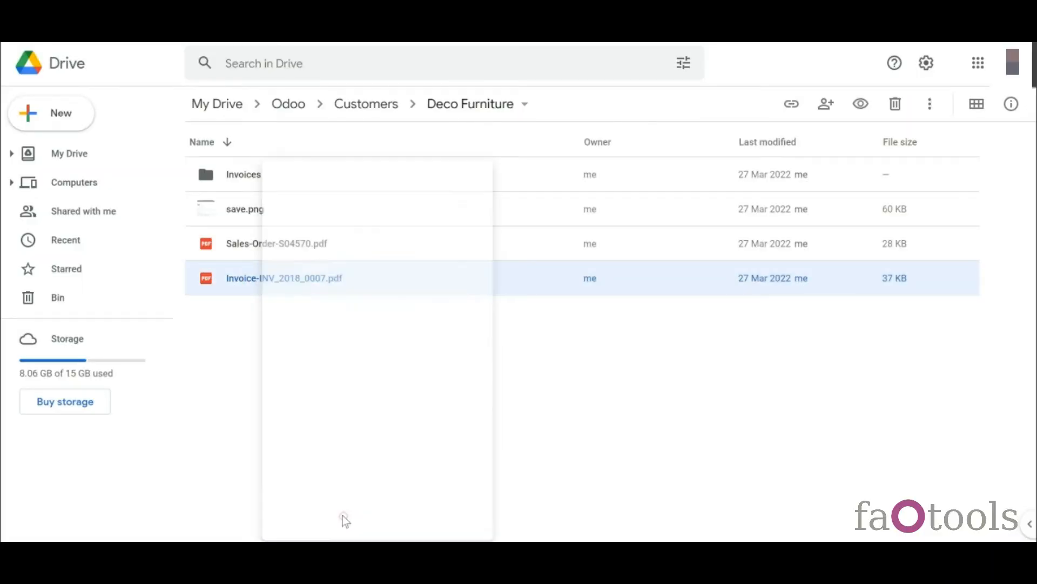
pyautogui.click(56, 297)
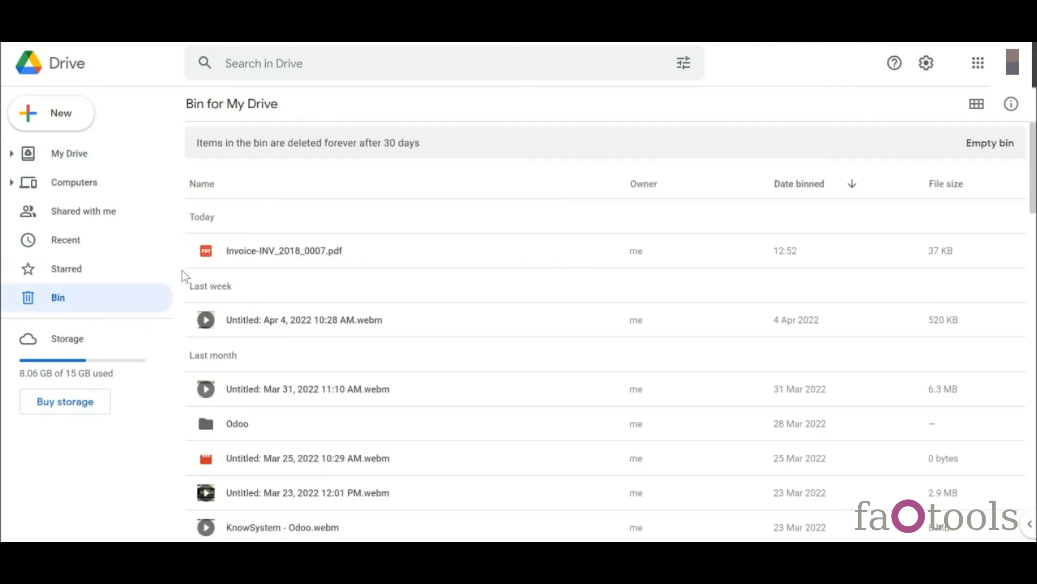
pyautogui.rightClick(229, 256)
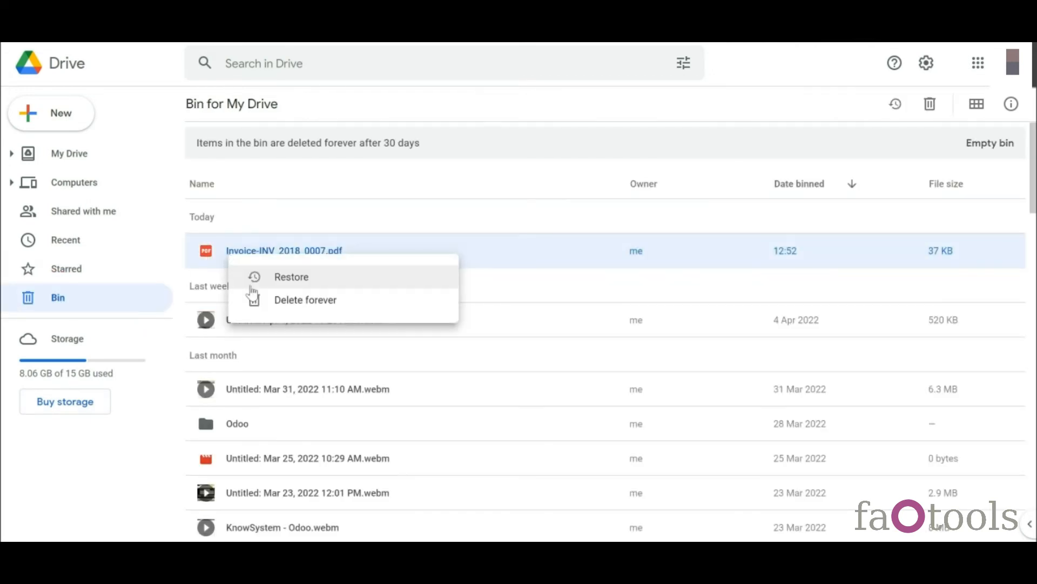
pyautogui.click(268, 306)
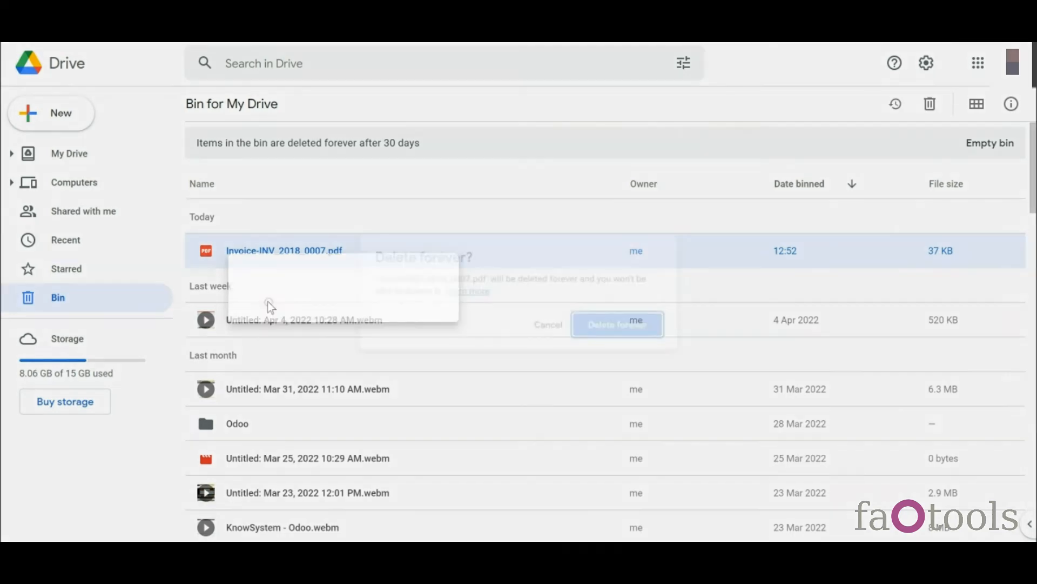
pyautogui.click(611, 335)
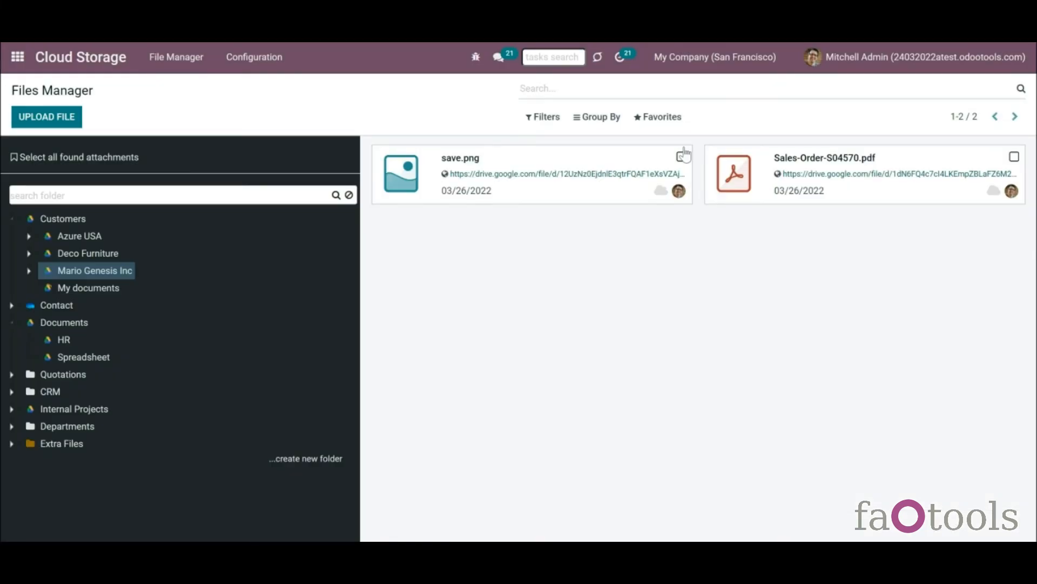
# - Download save.png from Mario Genesis Inc in Odoo, then Sorry.jpg from Drive's Customers folder
pyautogui.click(682, 156)
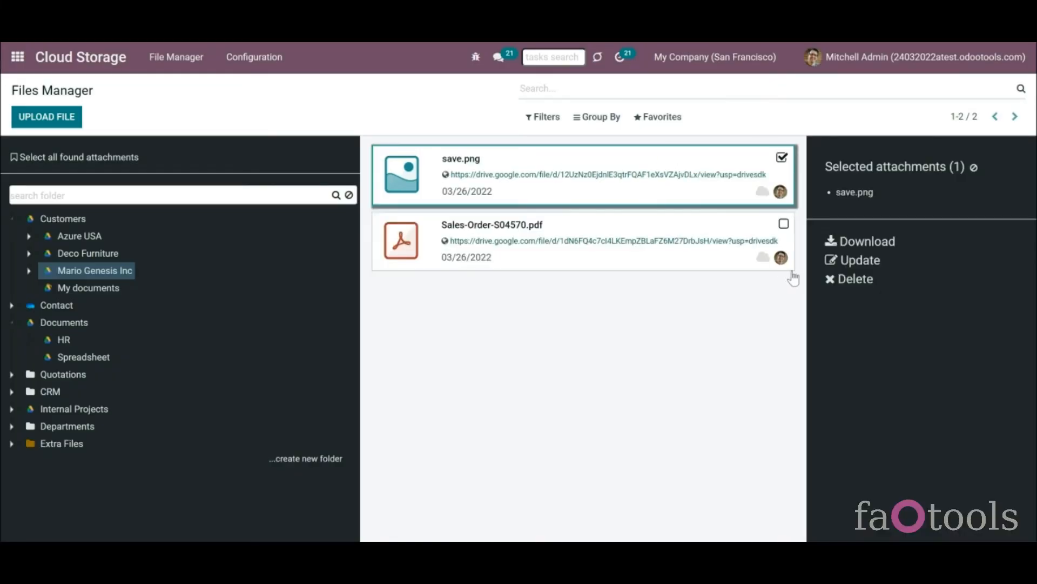
pyautogui.click(864, 246)
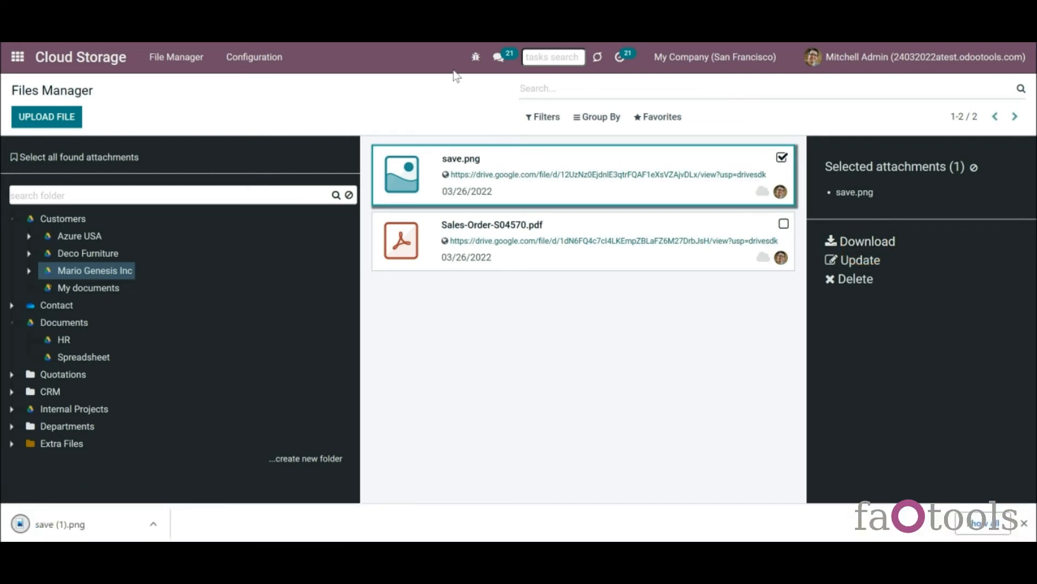
pyautogui.click(458, 16)
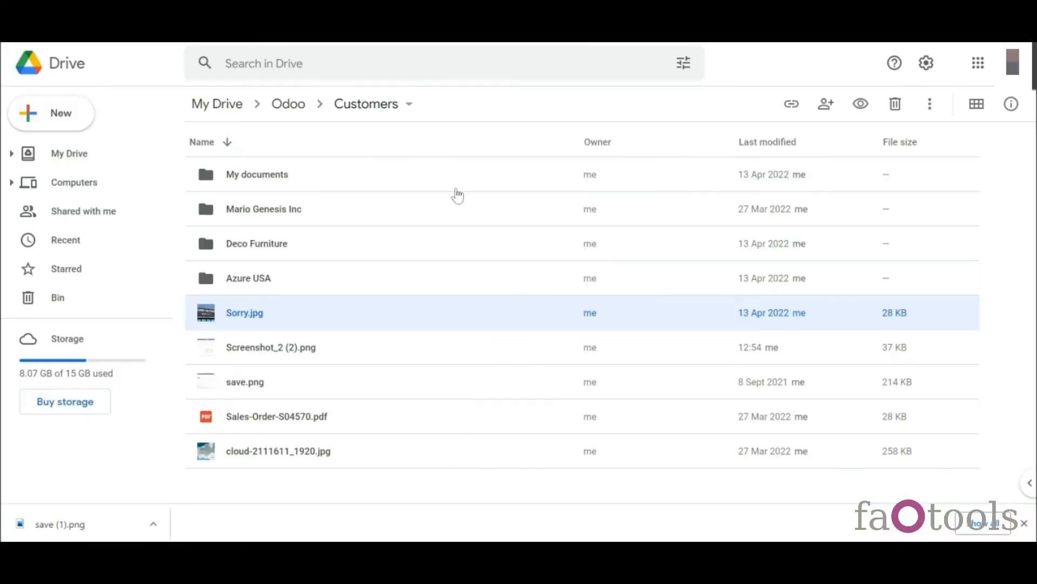
pyautogui.rightClick(416, 317)
pyautogui.click(480, 441)
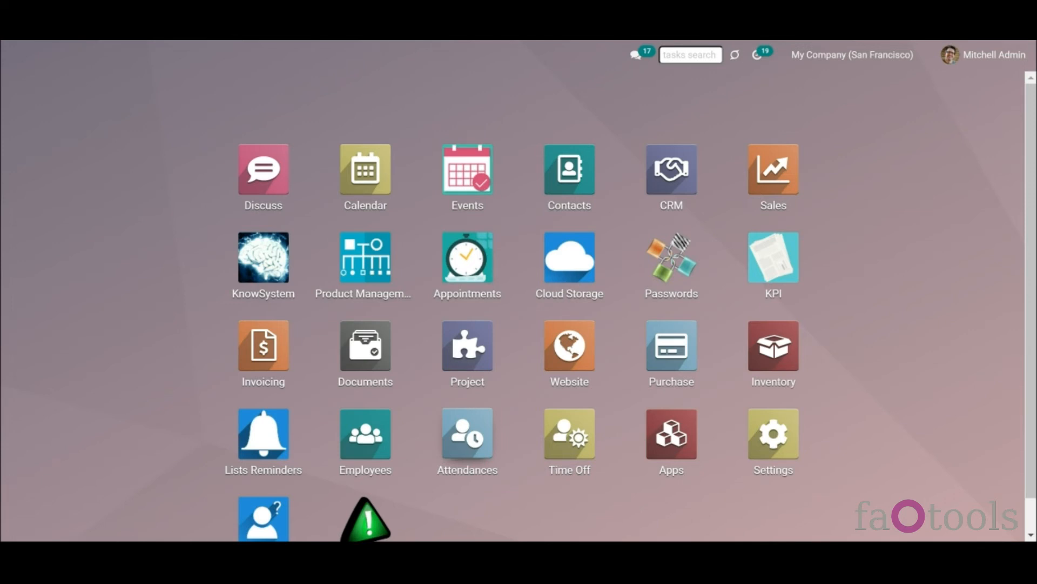
# - Start a Workspace-Related folder rule named Documents with Google Drive as the clouds client
pyautogui.click(563, 284)
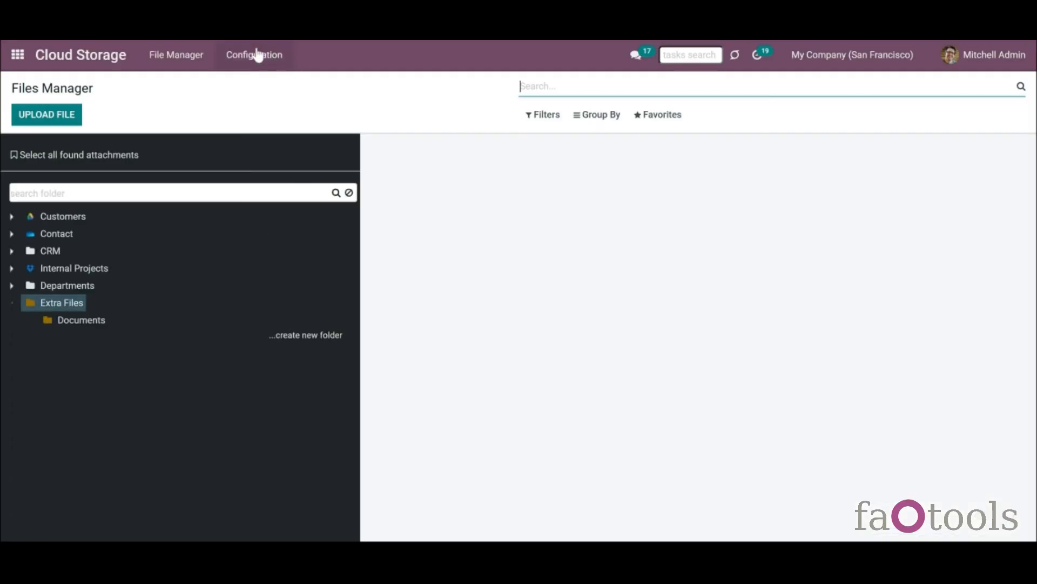
pyautogui.click(257, 54)
pyautogui.click(260, 103)
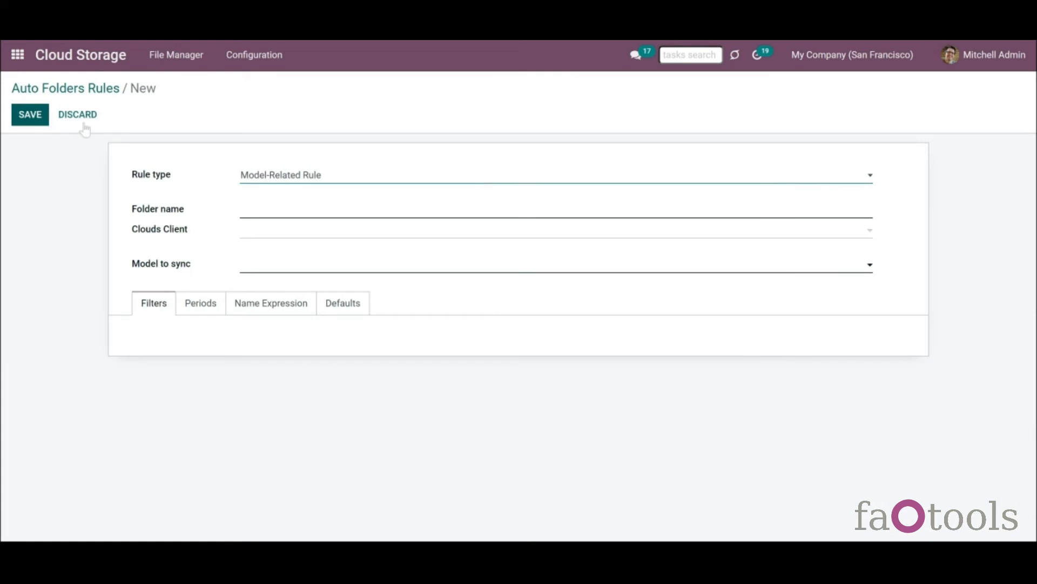
pyautogui.click(282, 184)
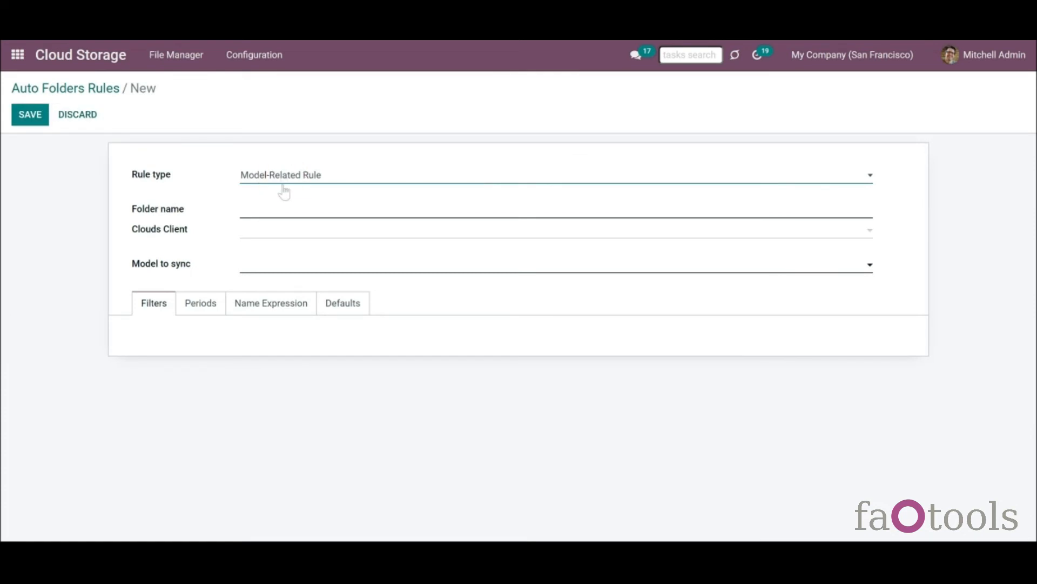
pyautogui.click(295, 203)
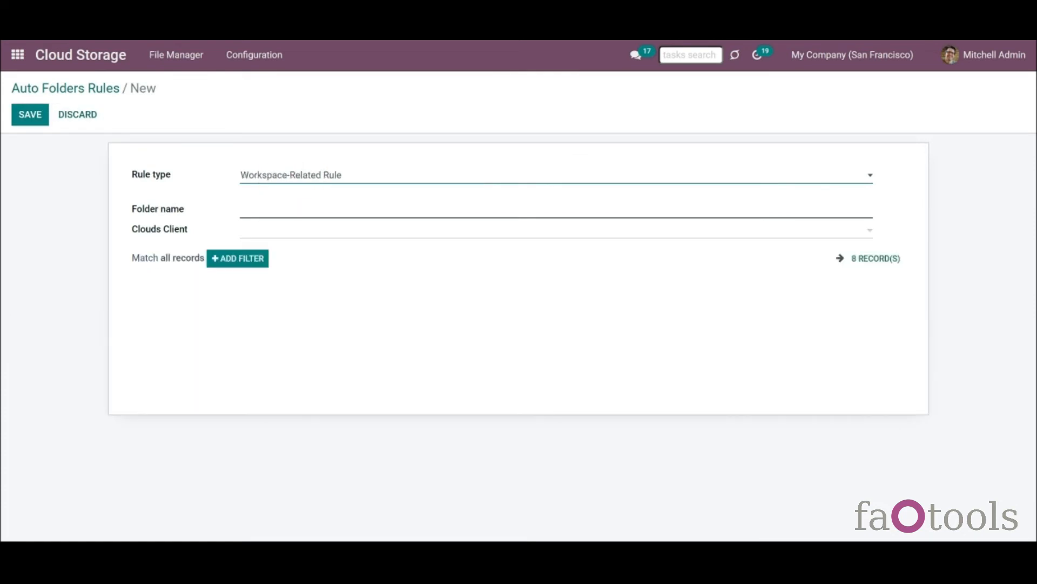
pyautogui.click(295, 213)
pyautogui.write('Documents')
pyautogui.click(296, 232)
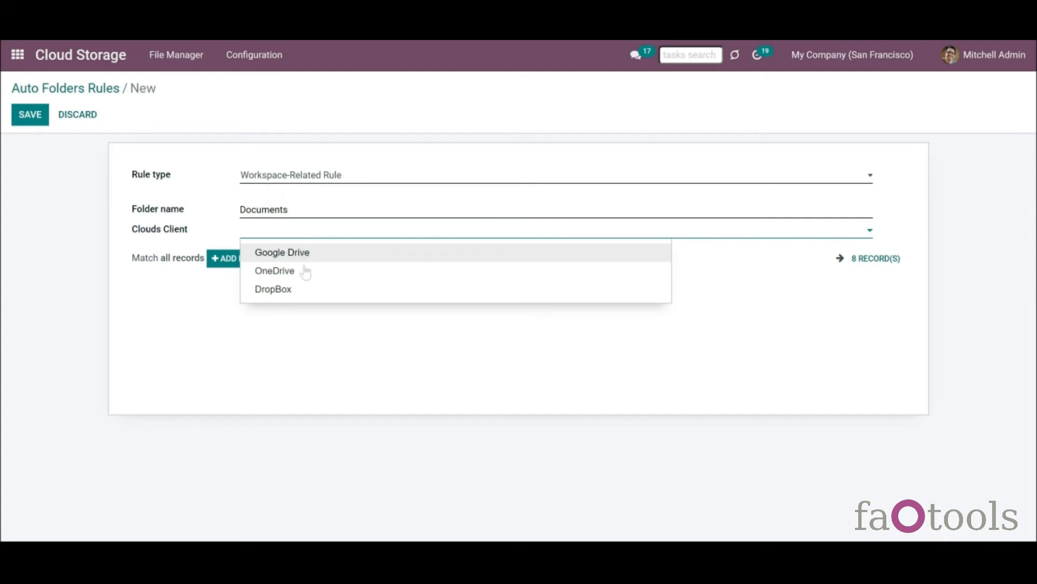
pyautogui.click(316, 258)
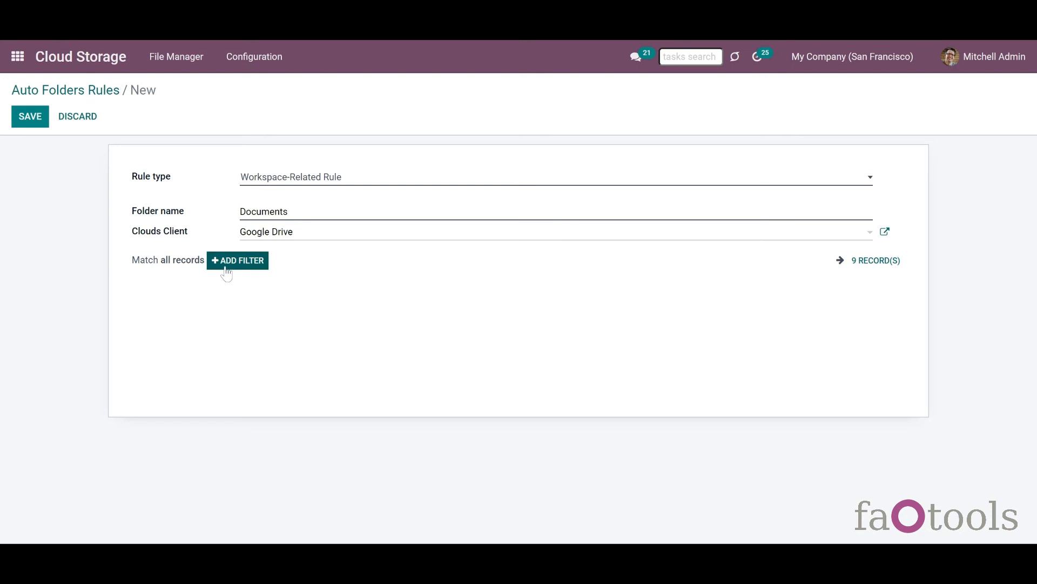
# - Add two ID filter conditions to the rule, setting the second one's value to 2
pyautogui.click(247, 264)
pyautogui.click(239, 279)
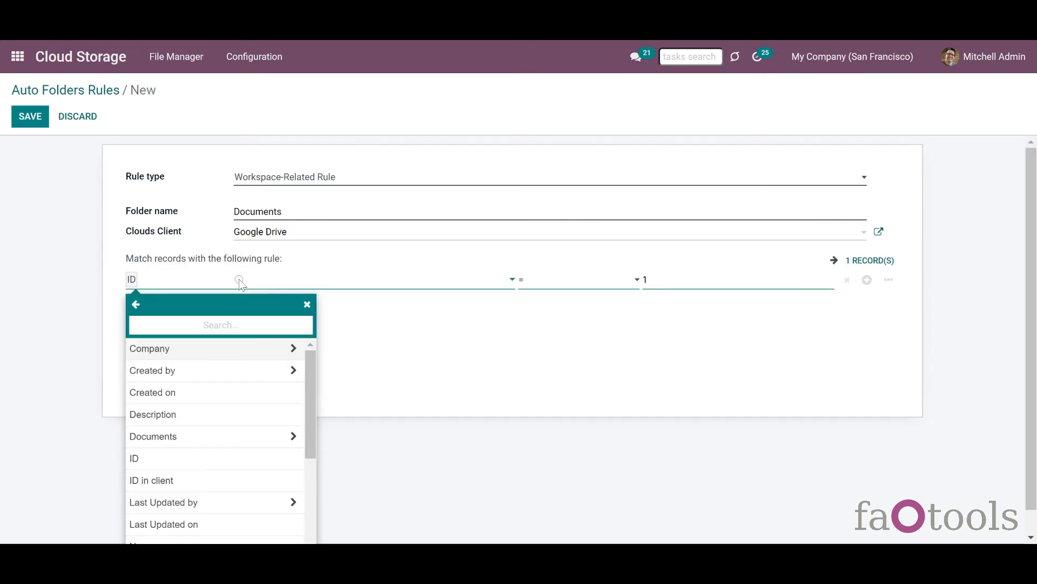
pyautogui.moveTo(308, 365); pyautogui.dragTo(309, 379)
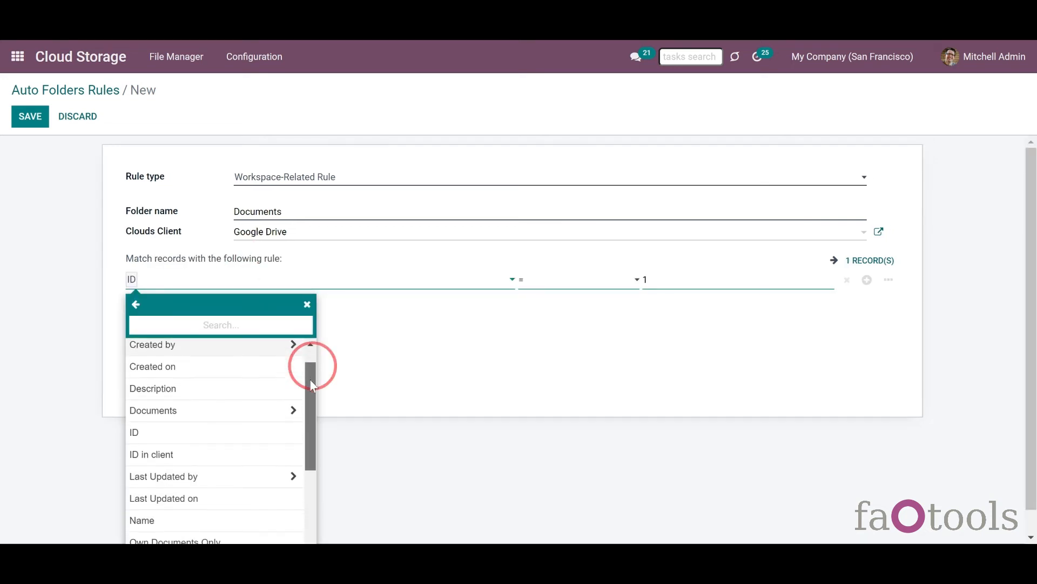
pyautogui.click(156, 430)
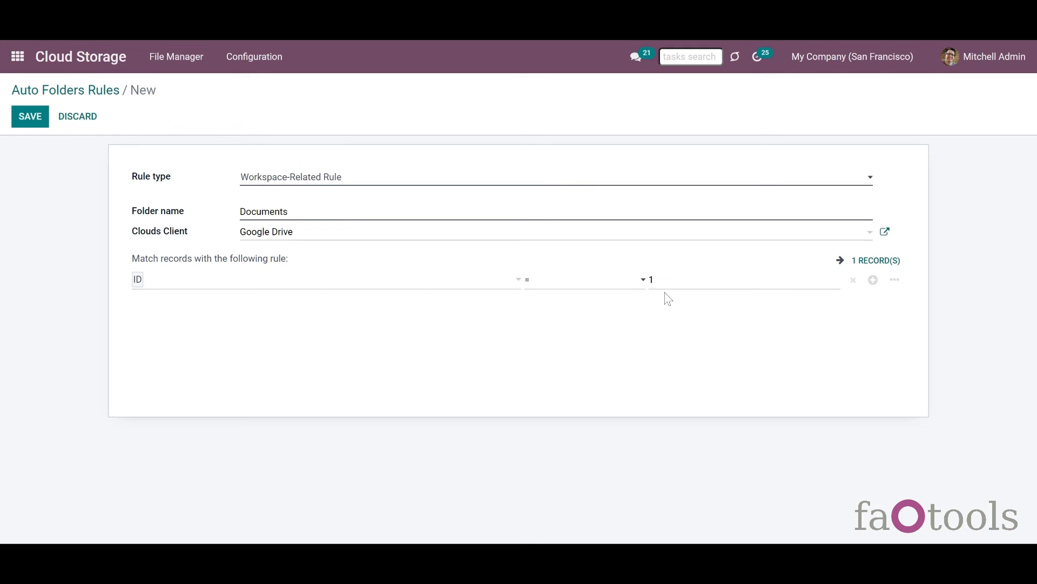
pyautogui.click(873, 281)
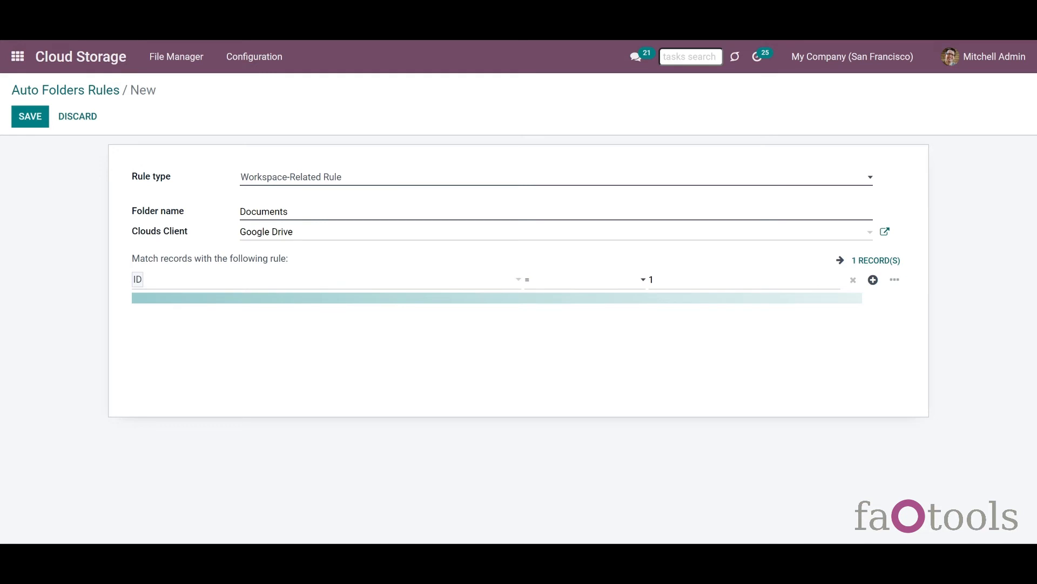
pyautogui.click(873, 279)
pyautogui.click(650, 310)
pyautogui.write('2')
# - Match any condition, preview the two matching workspaces, then remove both conditions and save the rule
pyautogui.click(229, 264)
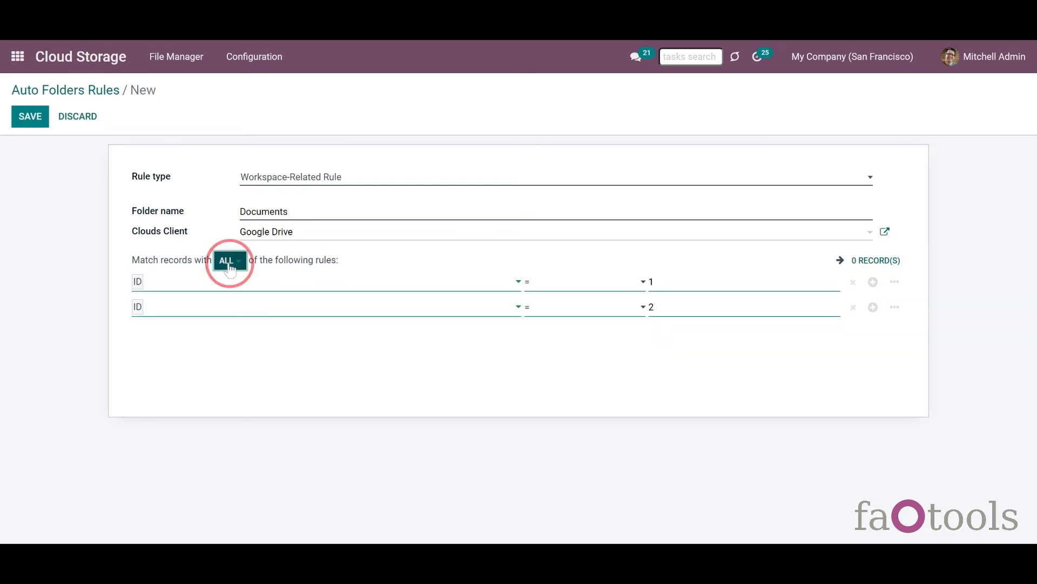
pyautogui.click(232, 304)
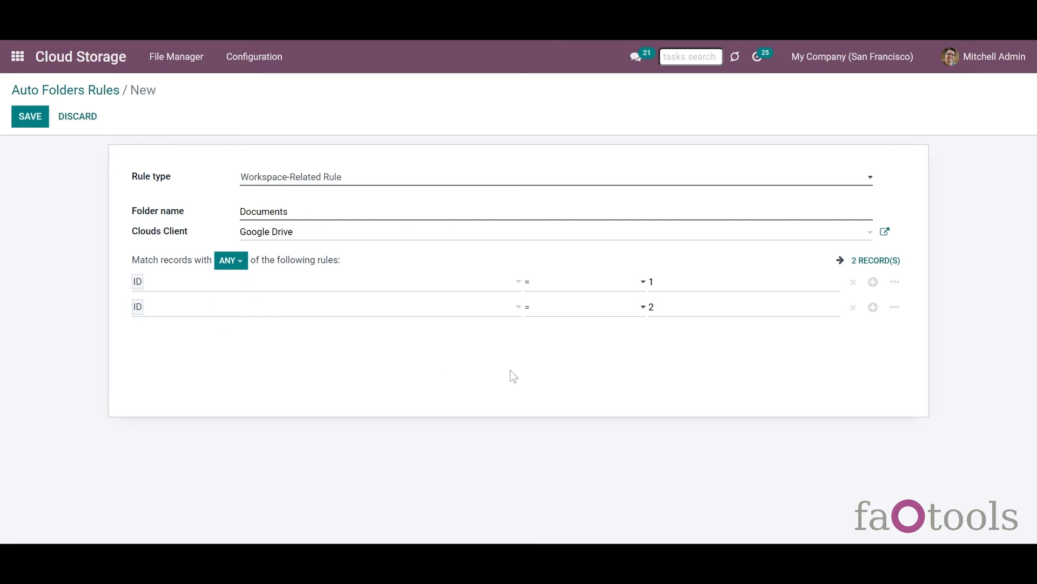
pyautogui.click(880, 261)
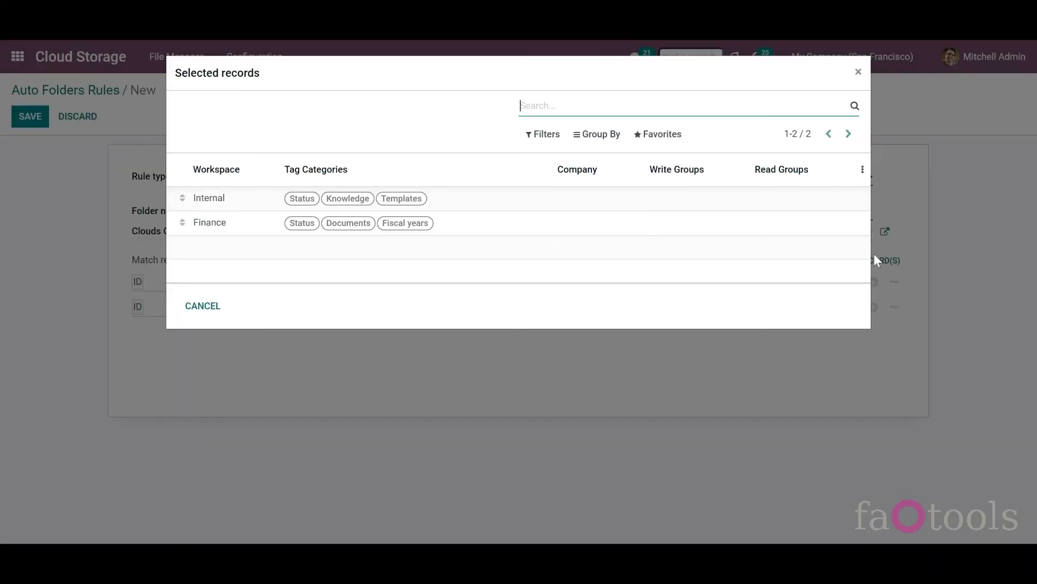
pyautogui.click(203, 306)
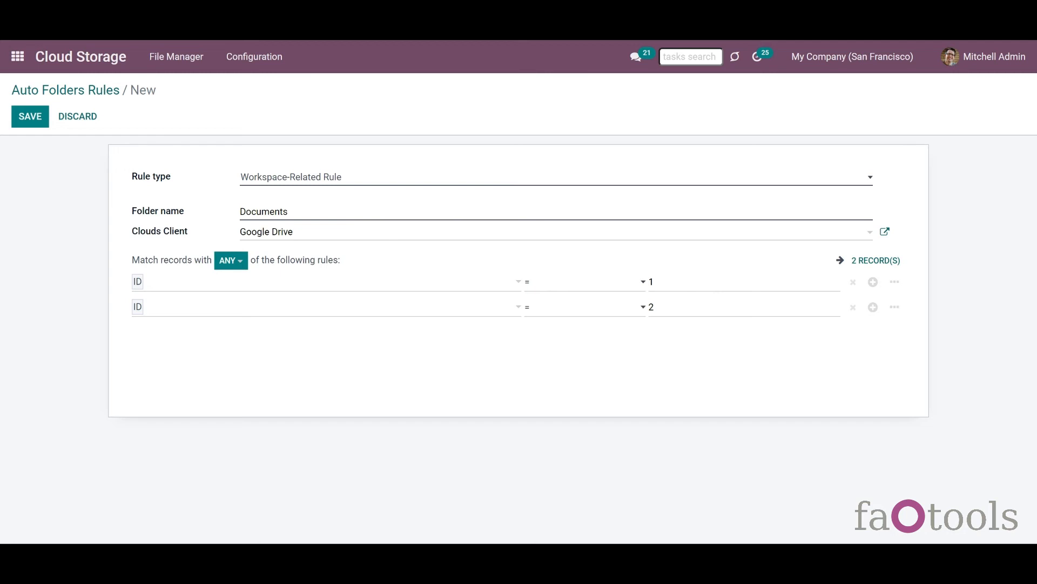
pyautogui.click(853, 281)
pyautogui.click(853, 280)
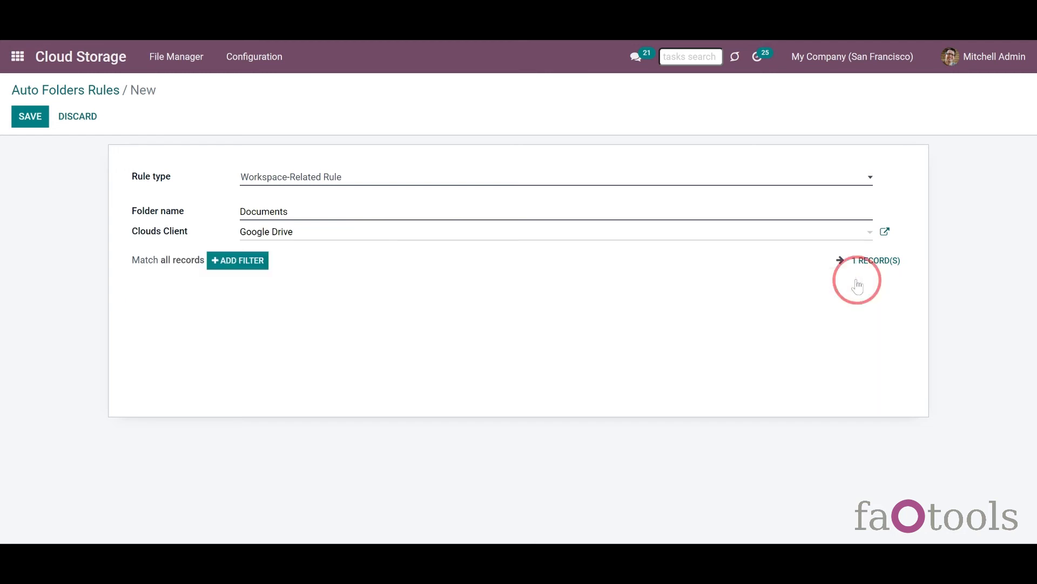
pyautogui.click(31, 124)
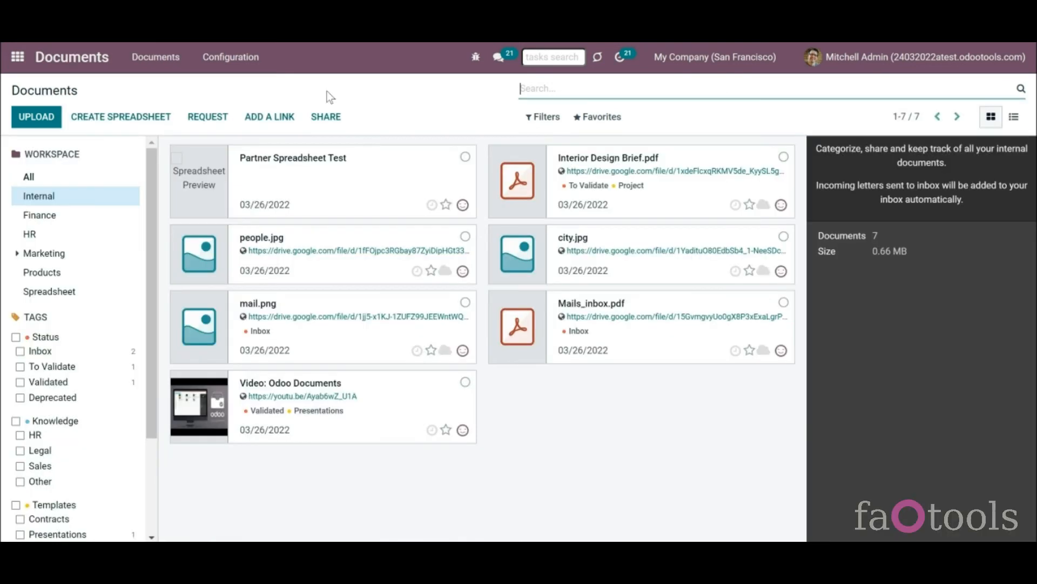
# - Create a new Documents workspace named Important Documents
pyautogui.click(248, 64)
pyautogui.click(248, 108)
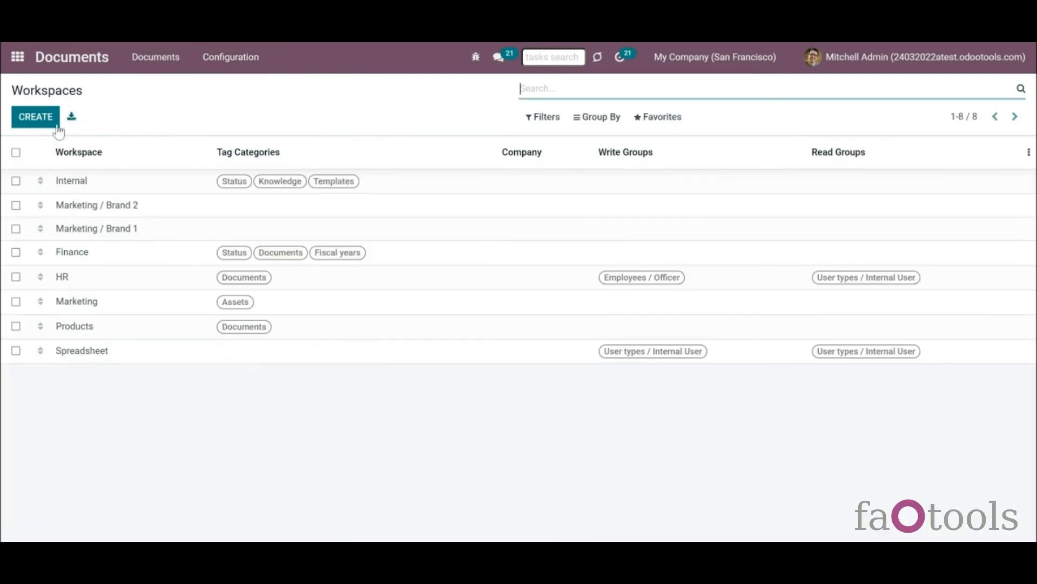
pyautogui.click(34, 117)
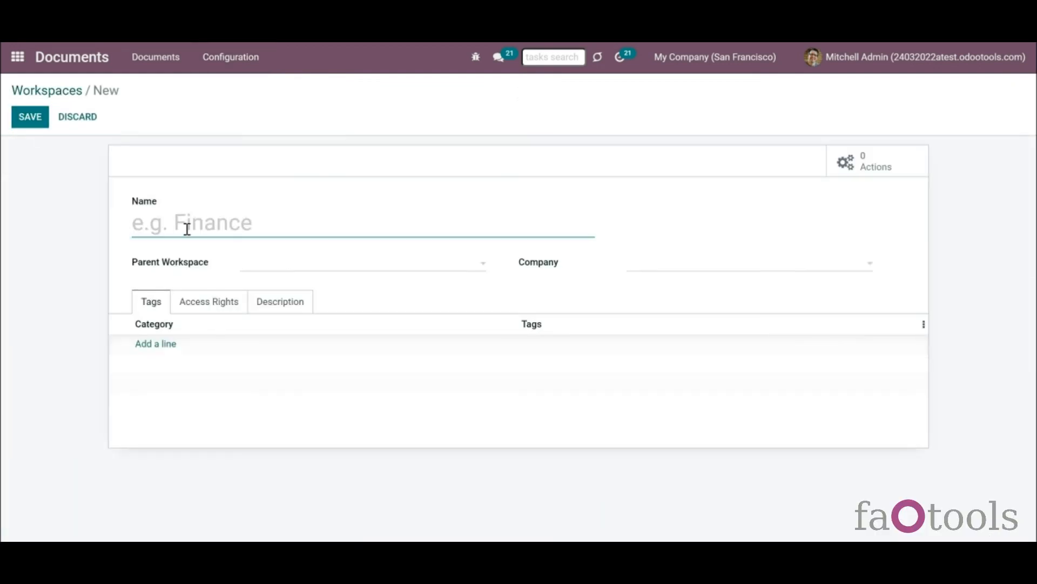
pyautogui.write('Import')
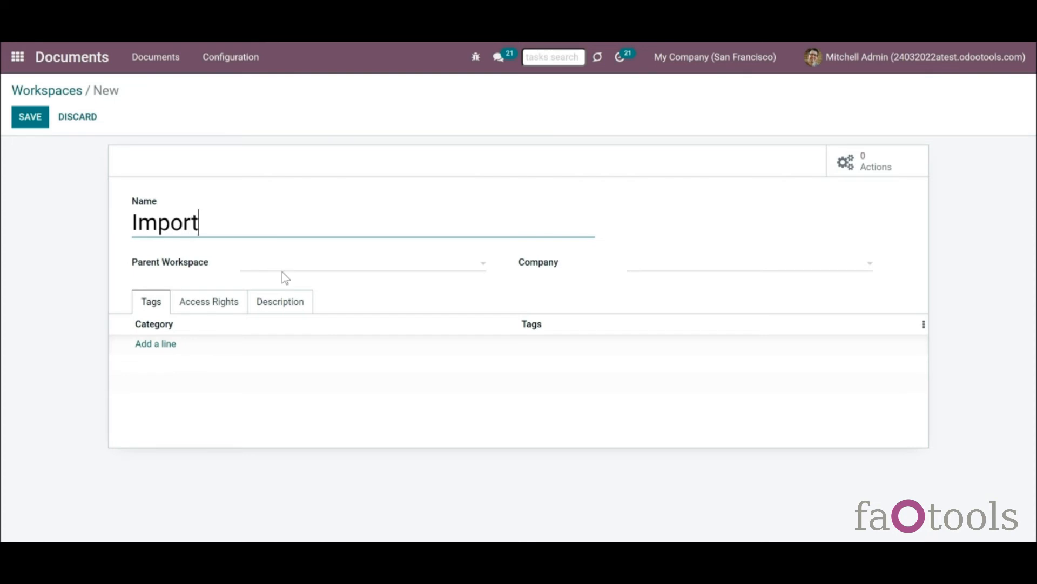
pyautogui.write('ant Document')
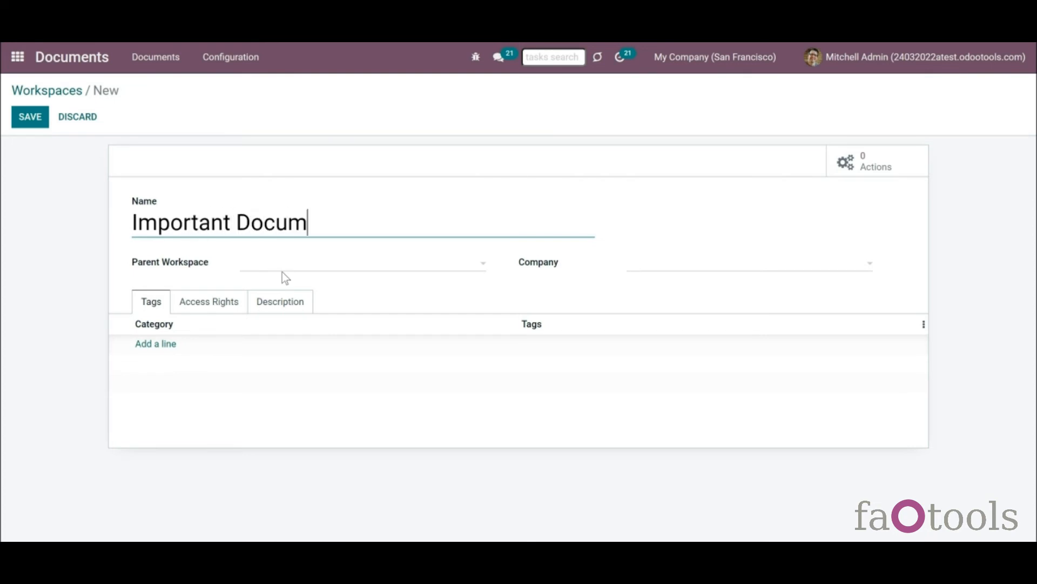
pyautogui.write('s')
pyautogui.click(28, 118)
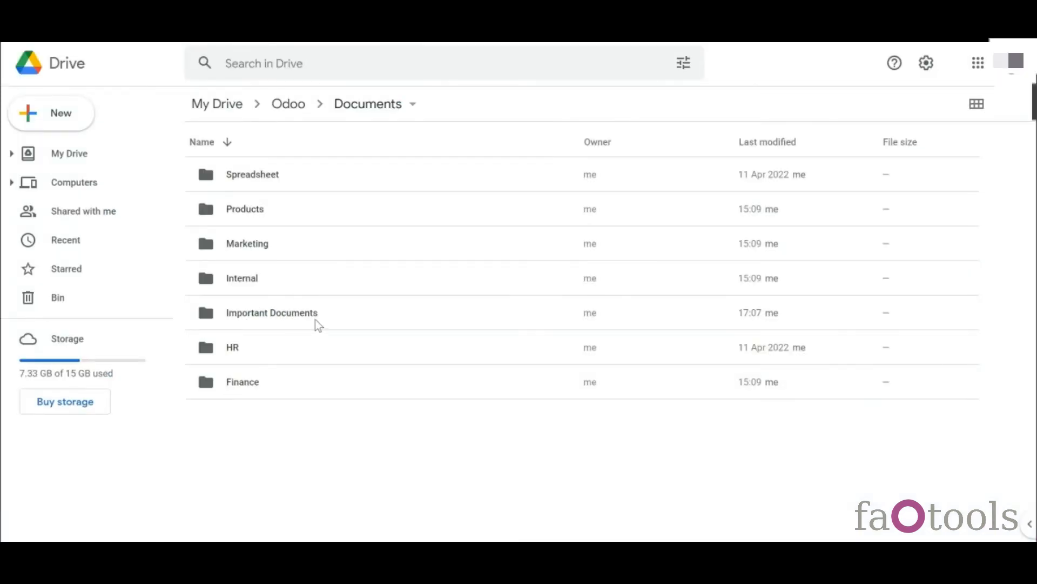
# - Nest the Spreadsheet workspace under Important Documents and check the mirrored folder in Drive
pyautogui.click(136, 352)
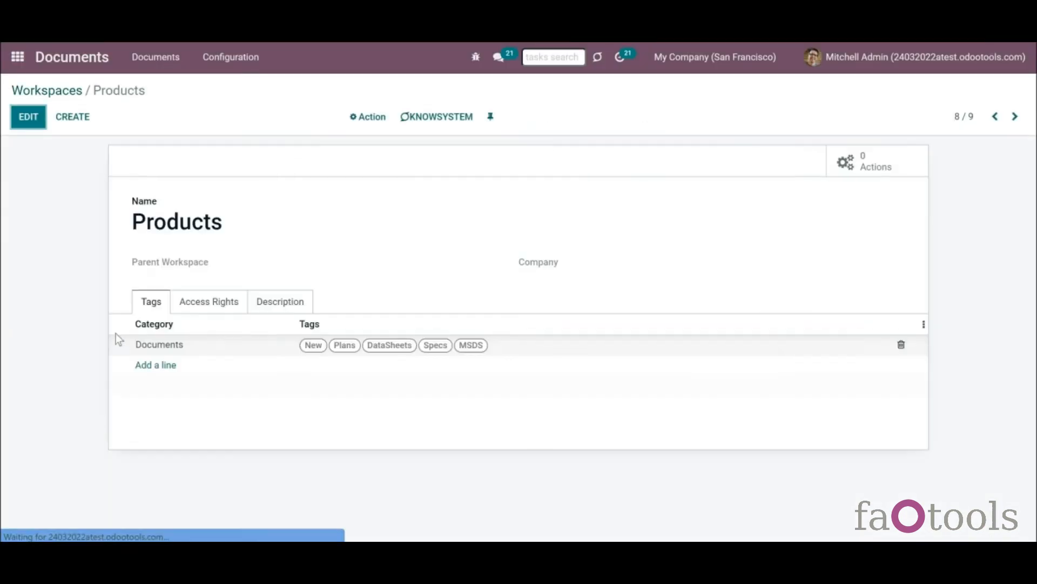
pyautogui.click(40, 116)
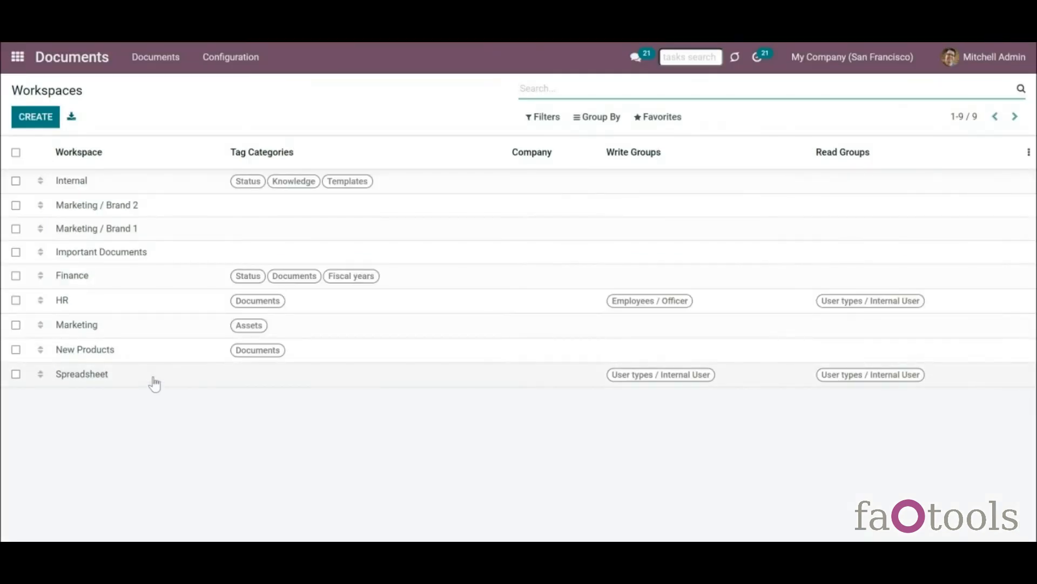
pyautogui.click(154, 382)
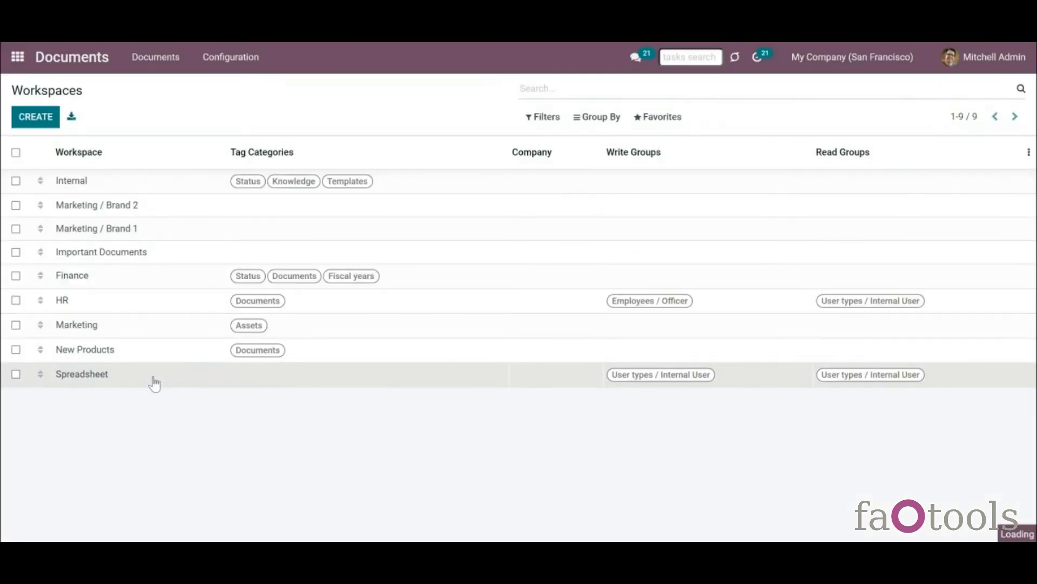
pyautogui.click(30, 119)
pyautogui.click(238, 263)
pyautogui.click(307, 340)
pyautogui.click(39, 119)
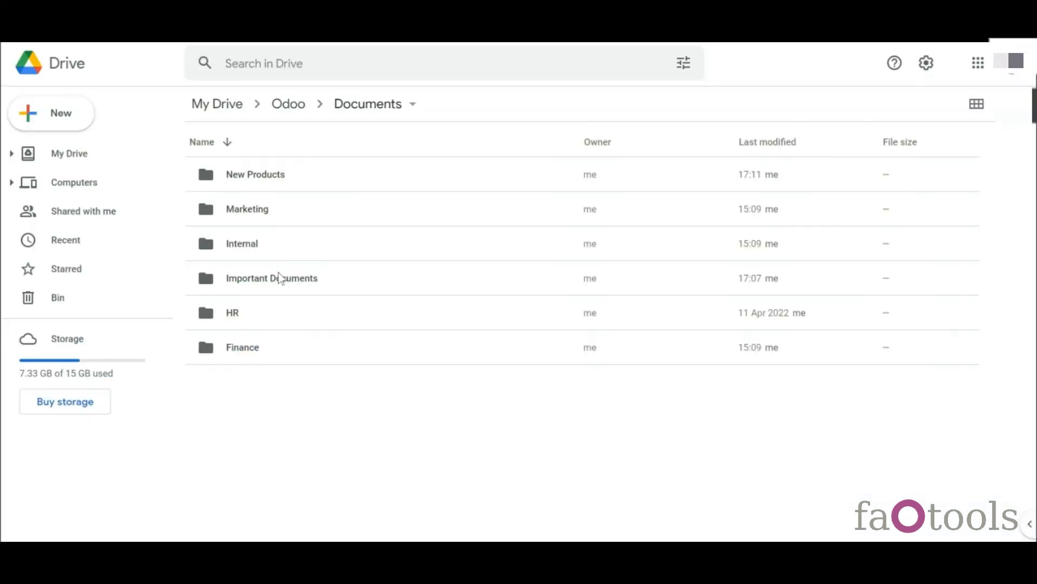
pyautogui.doubleClick(278, 277)
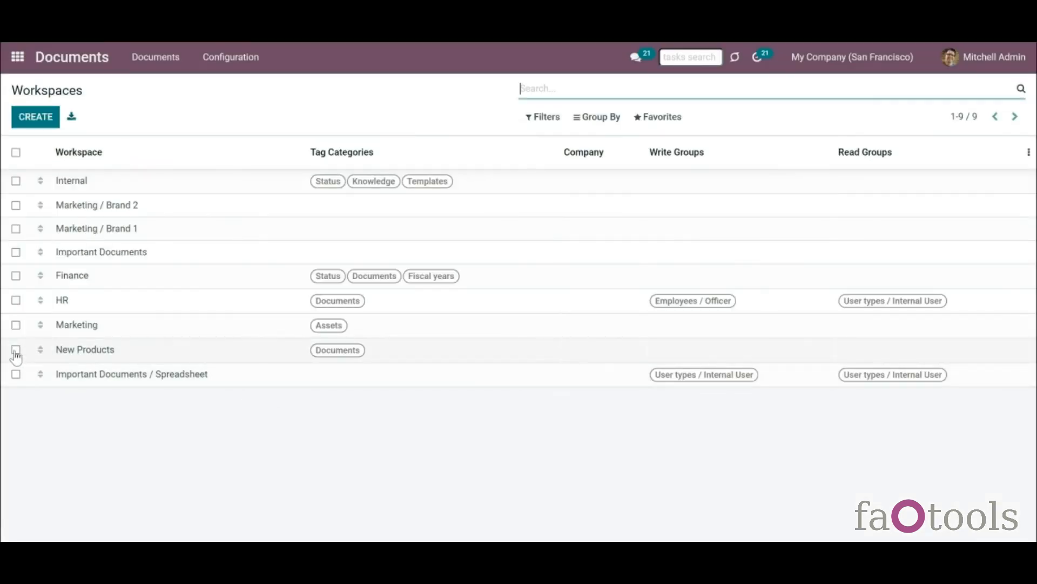
# - Check the New Products workspace and delete it via Action > Delete, confirming with OK
pyautogui.click(16, 350)
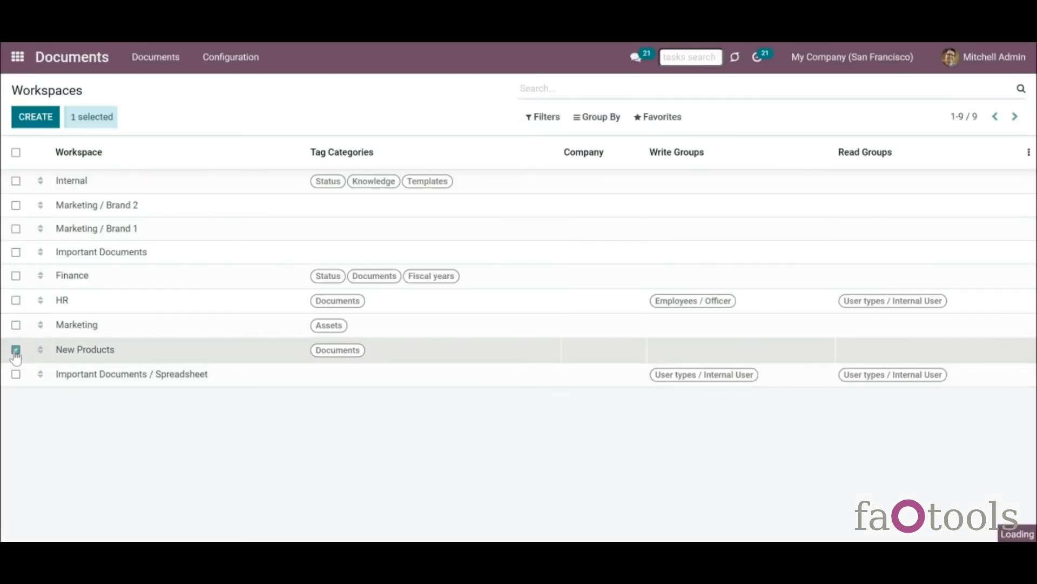
pyautogui.click(389, 117)
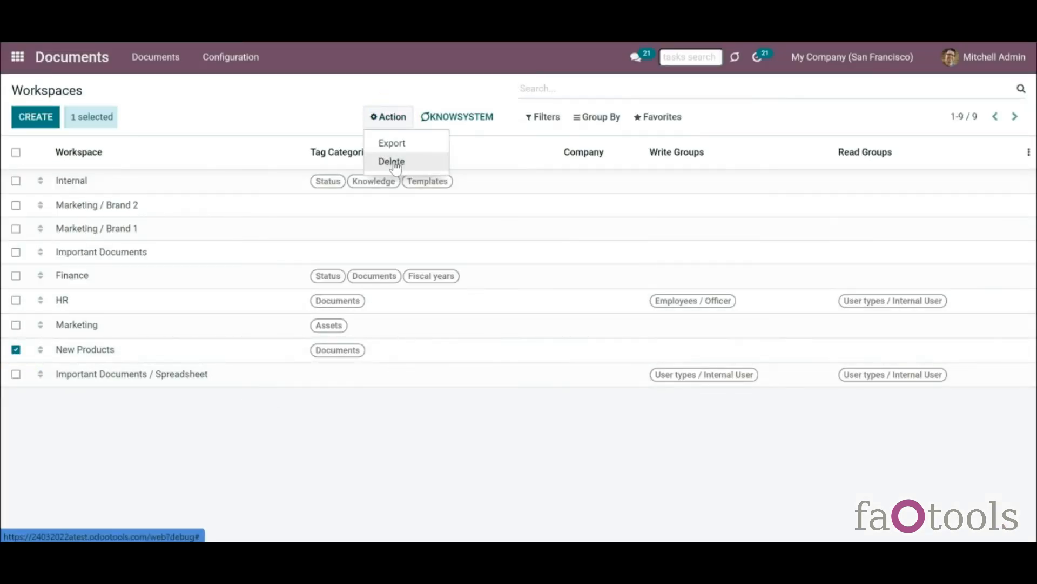
pyautogui.click(394, 162)
pyautogui.click(315, 154)
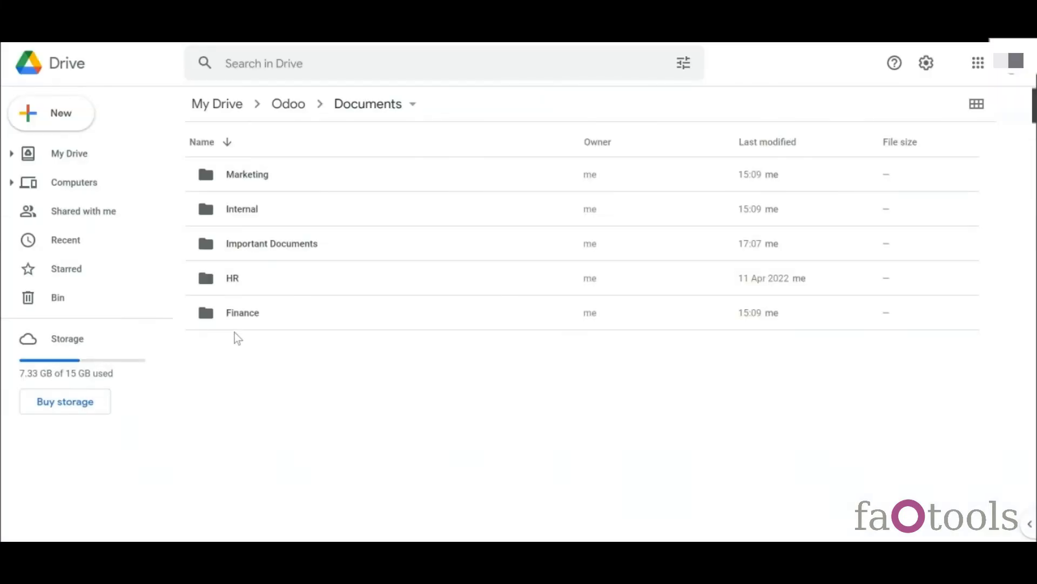
# - Create a folder named Documents from cloud inside Drive's Odoo/Documents folder
pyautogui.rightClick(350, 361)
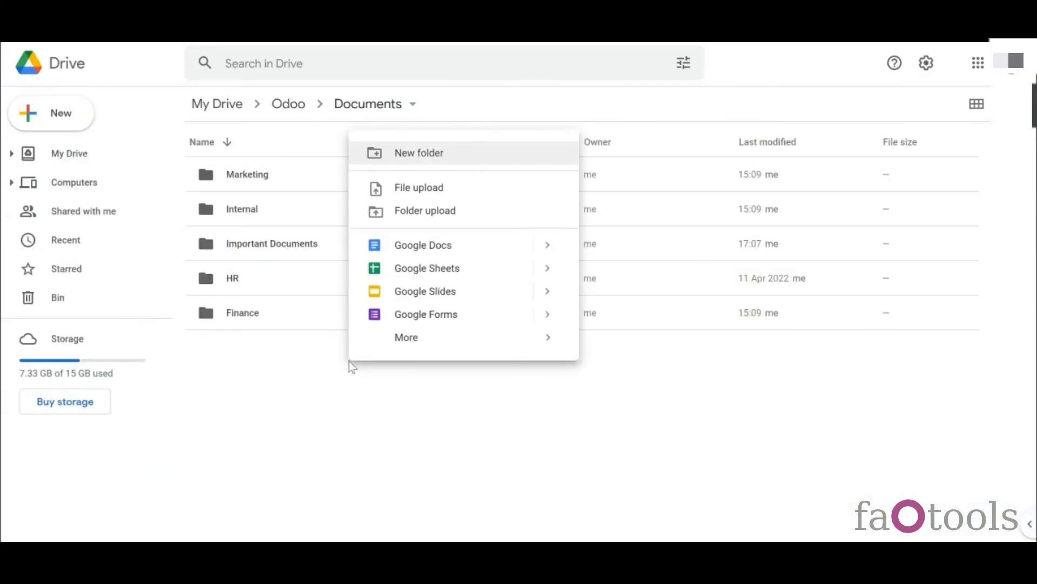
pyautogui.click(421, 156)
pyautogui.write('Documents from cloud')
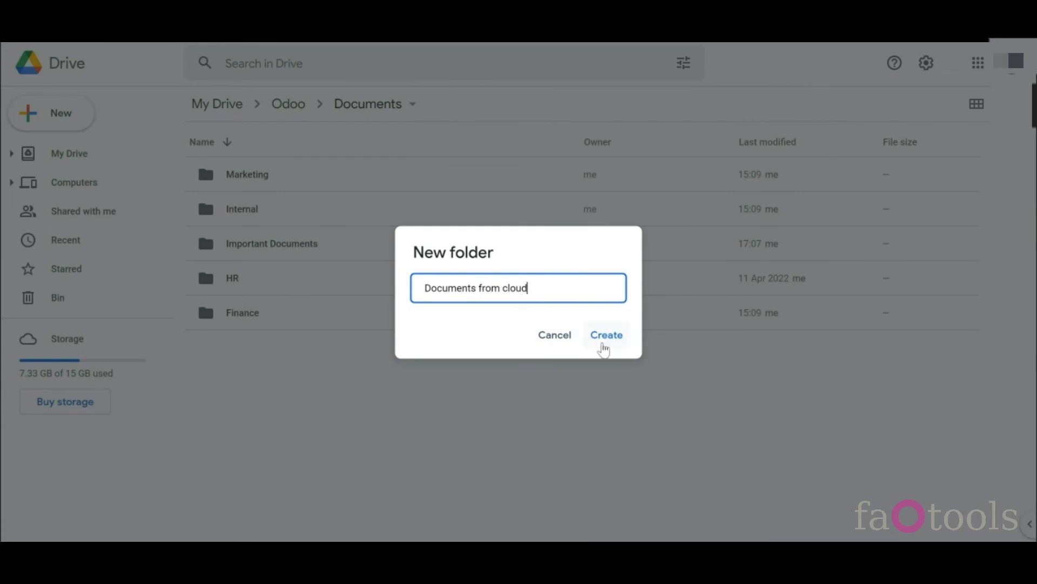
pyautogui.click(601, 339)
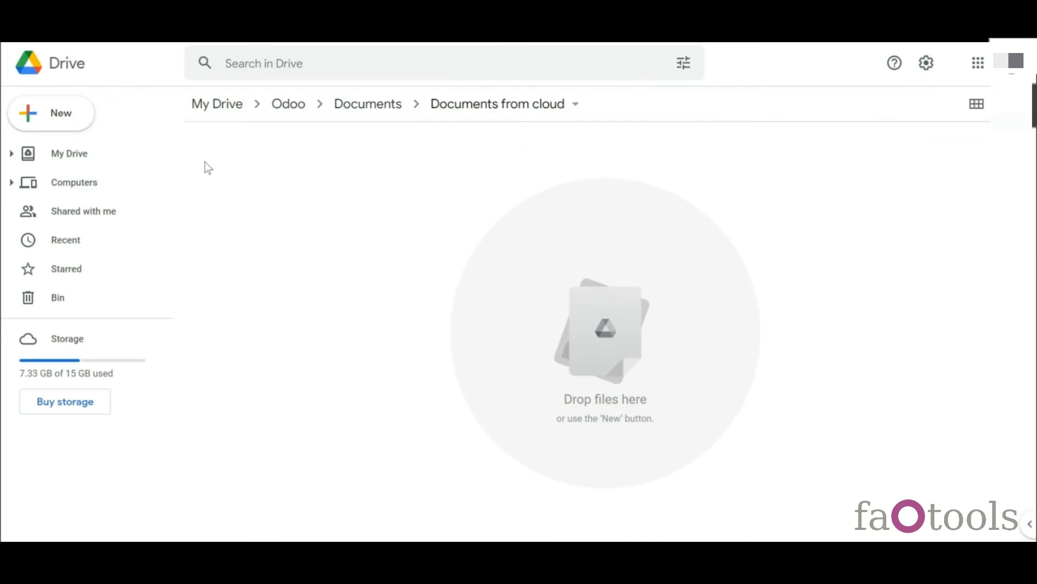
# - Upload sales forecast (2).gif and Recording 1.mp3 into it and view the synced files
pyautogui.rightClick(209, 162)
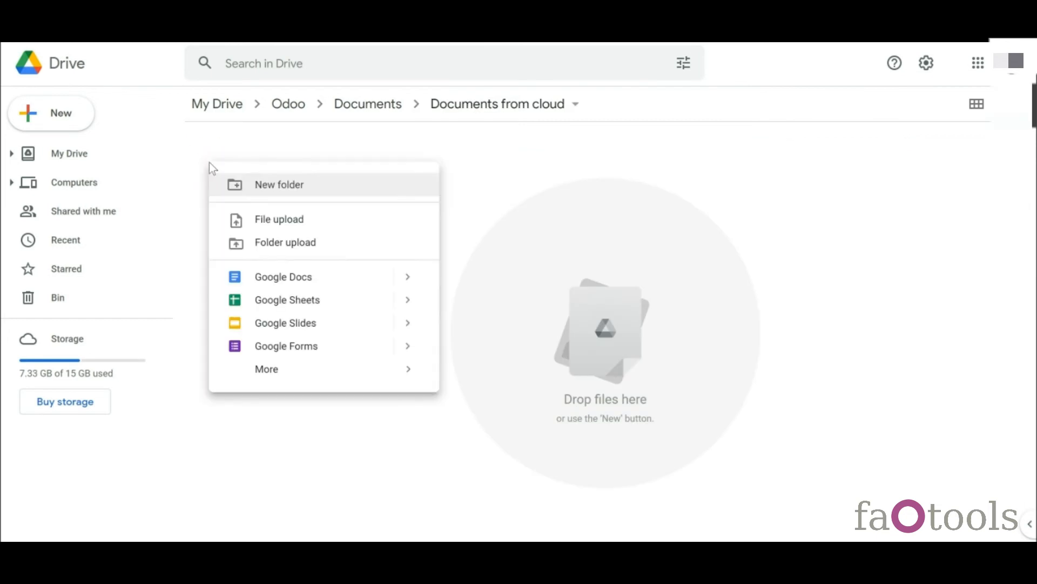
pyautogui.click(267, 225)
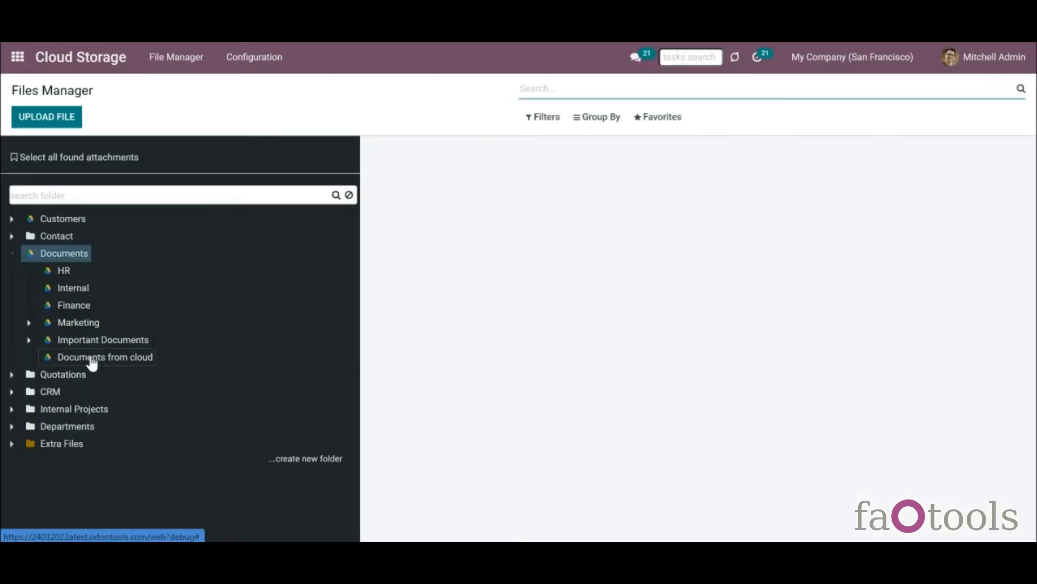
pyautogui.click(92, 361)
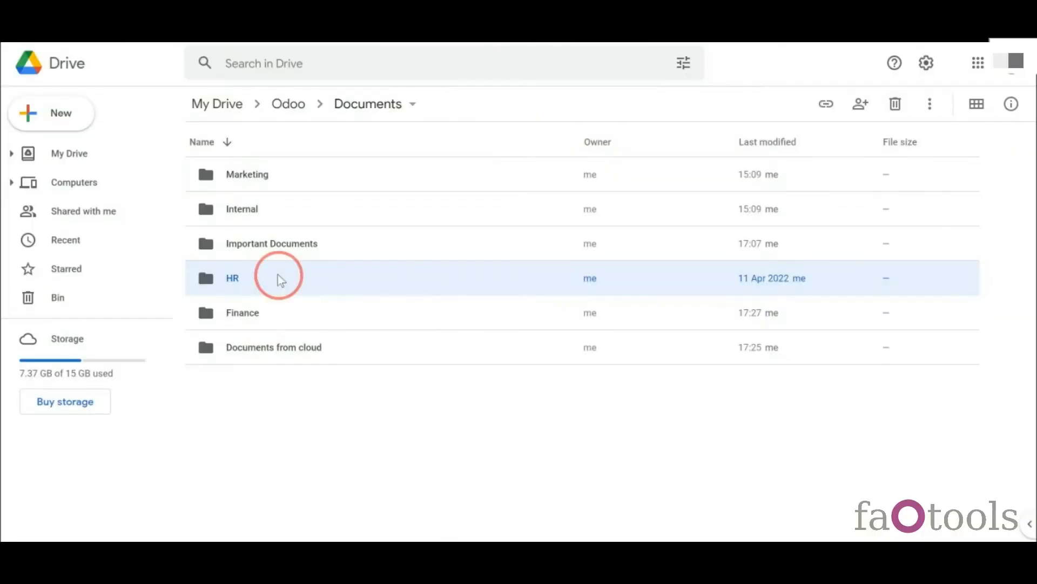
# - Rename Sales-Order-S04570.pdf in the HR folder to S04570.pdf
pyautogui.doubleClick(278, 274)
pyautogui.rightClick(249, 171)
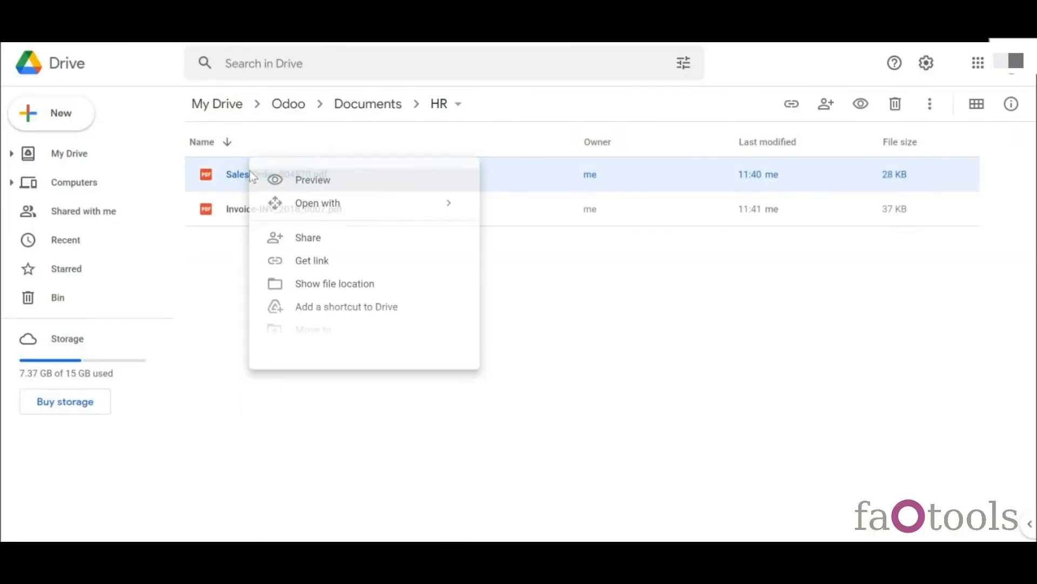
pyautogui.click(340, 378)
pyautogui.write('S04570')
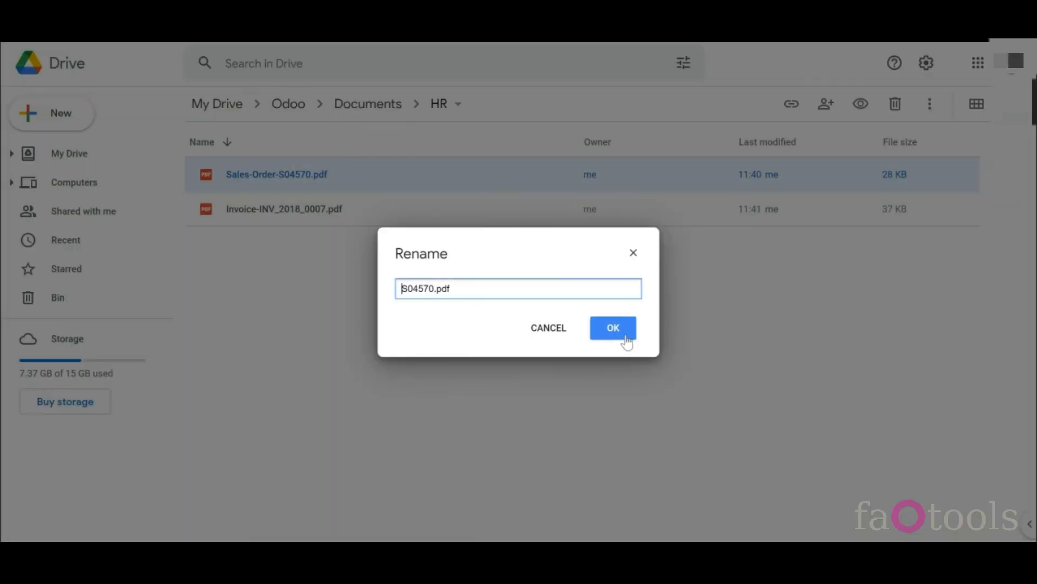
pyautogui.click(623, 332)
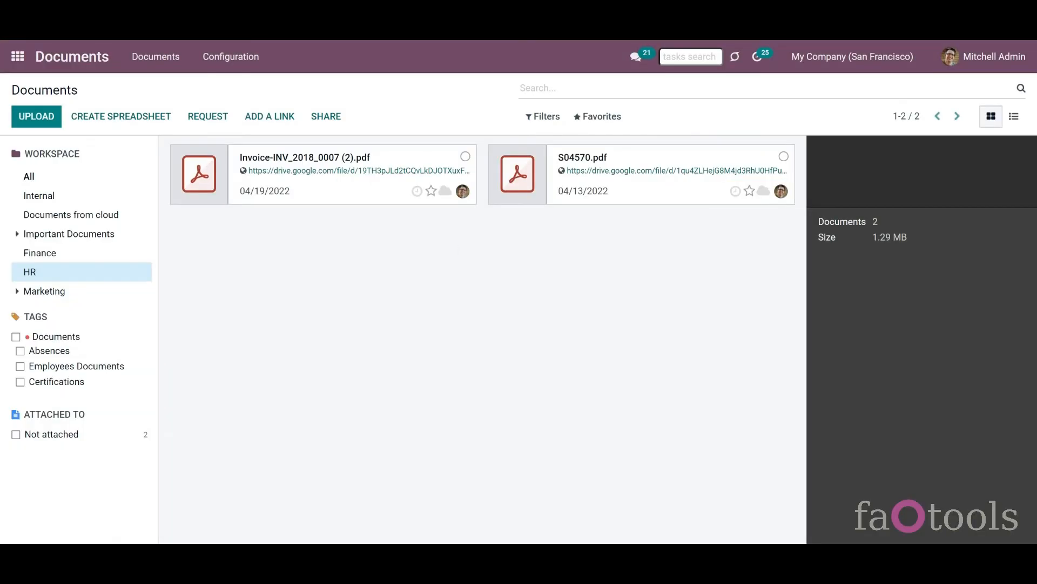
# - Move sync.log (1).xlsx from Spreadsheet up into Important Documents and check its file listing
pyautogui.doubleClick(296, 238)
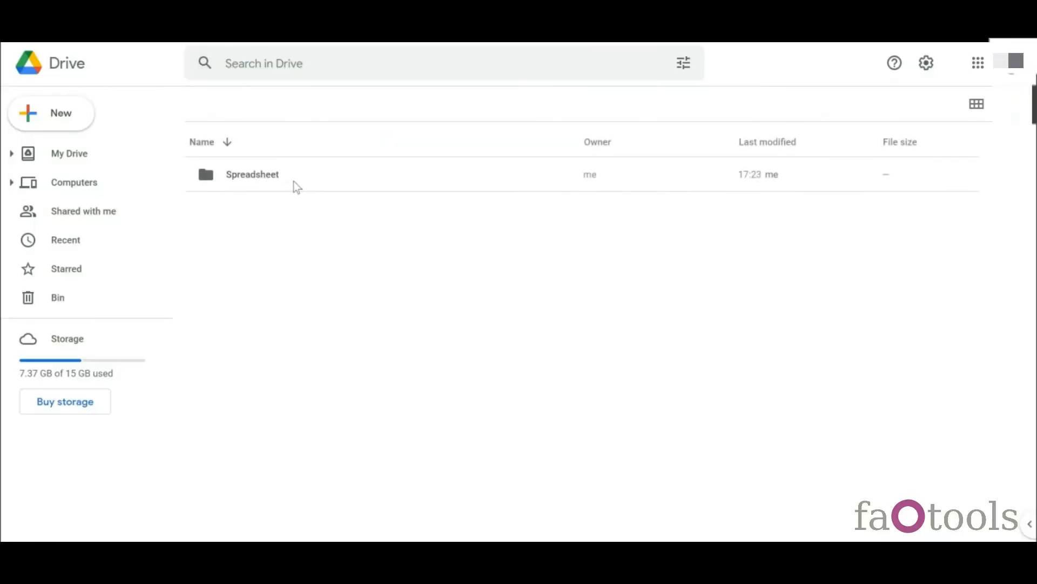
pyautogui.doubleClick(294, 180)
pyautogui.rightClick(295, 182)
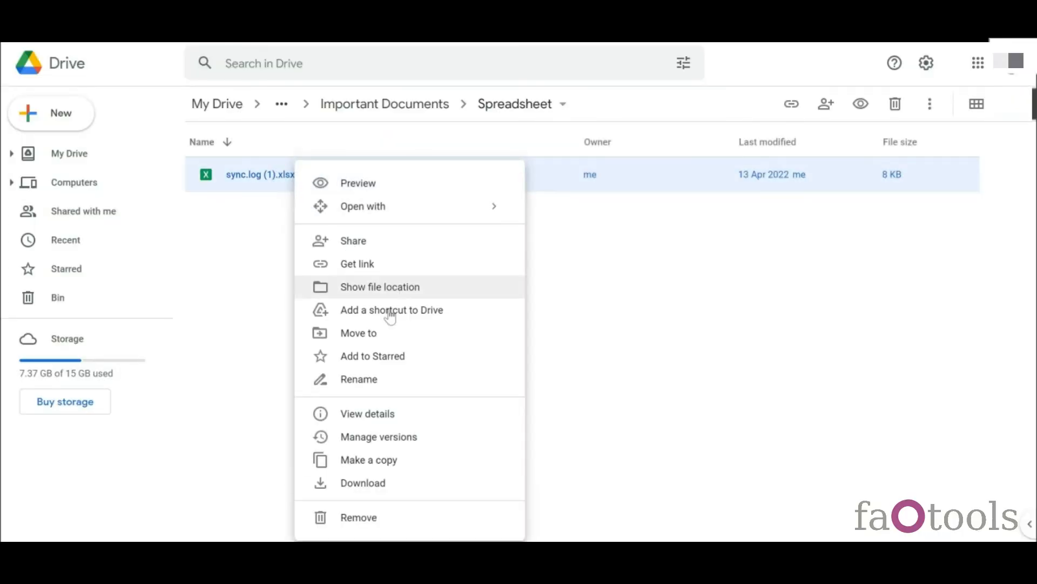
pyautogui.click(388, 335)
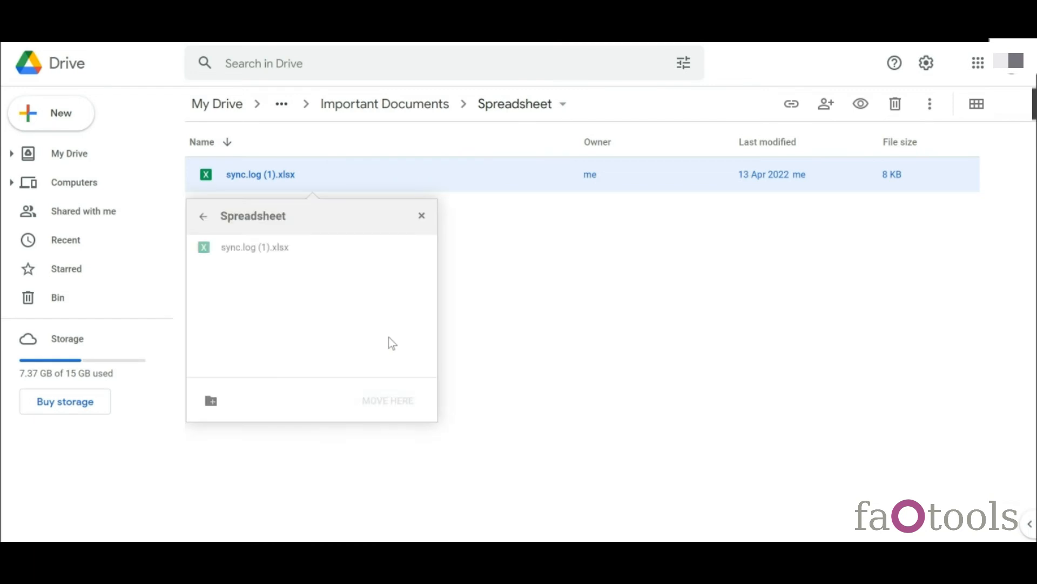
pyautogui.click(202, 216)
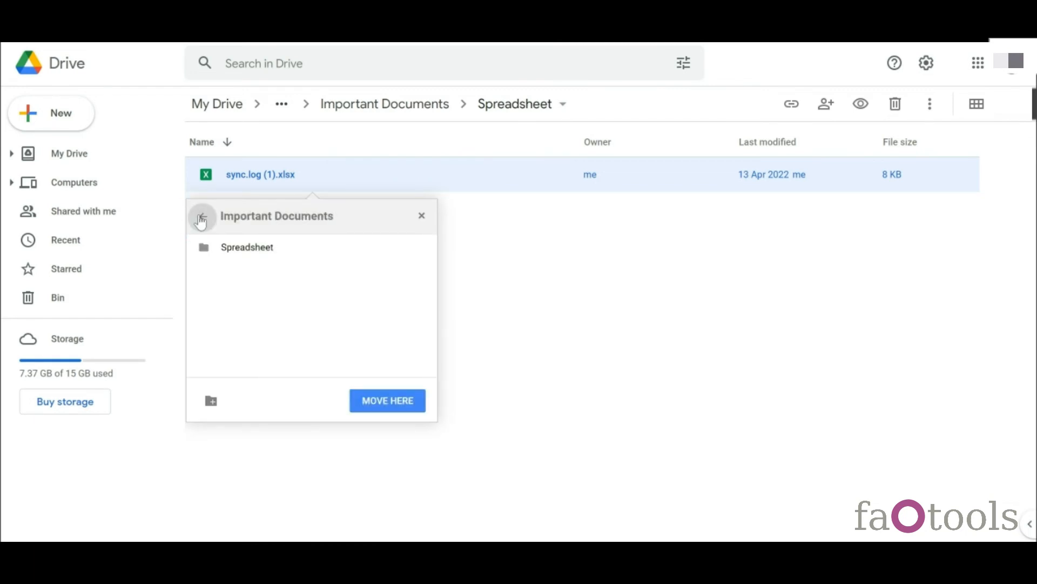
pyautogui.click(404, 408)
pyautogui.click(401, 108)
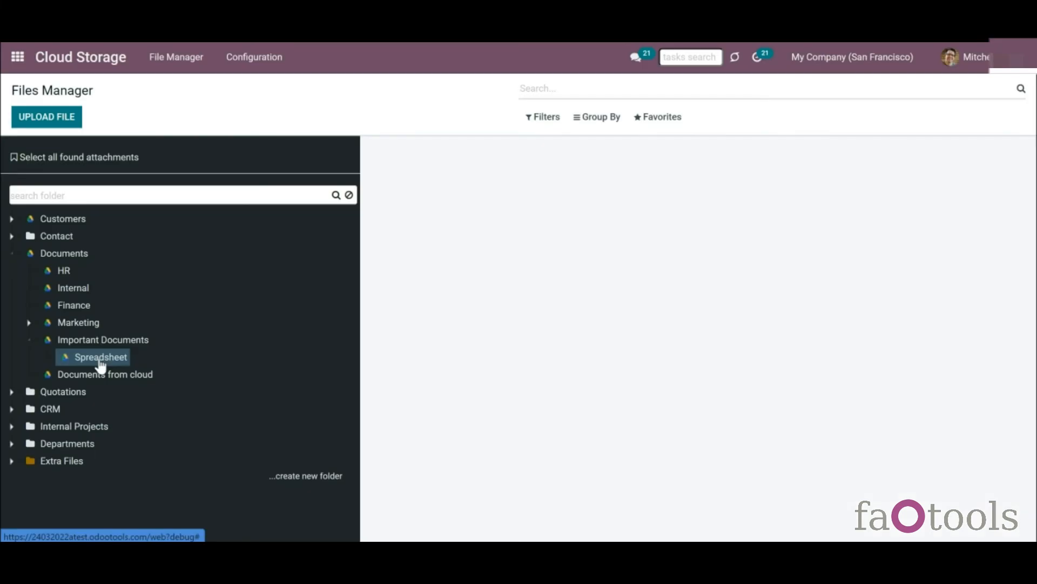
pyautogui.click(101, 345)
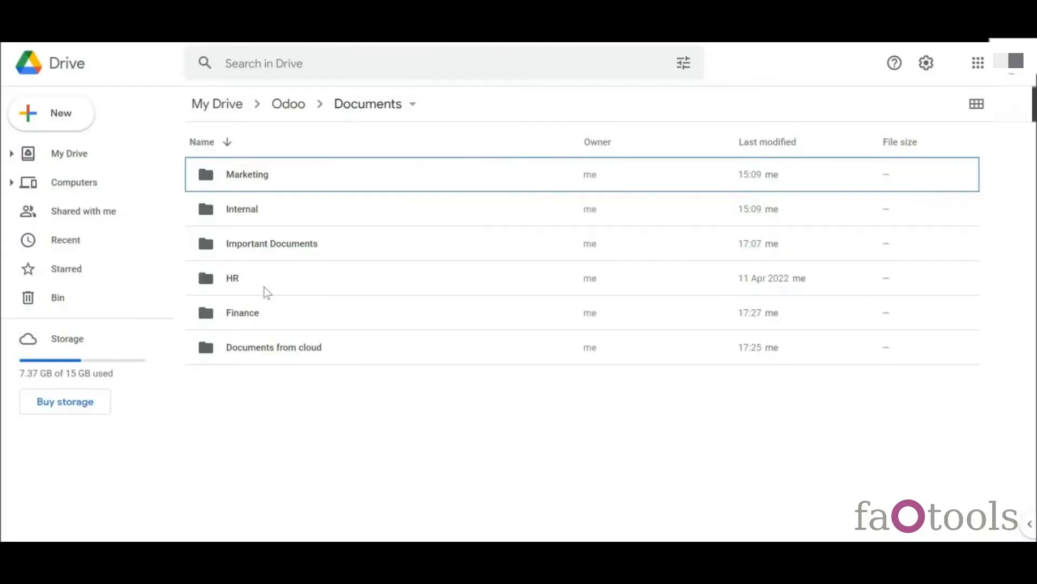
# - Bin Invoice-INV_2018_0007.pdf from the HR folder and delete it forever from the Bin
pyautogui.doubleClick(264, 282)
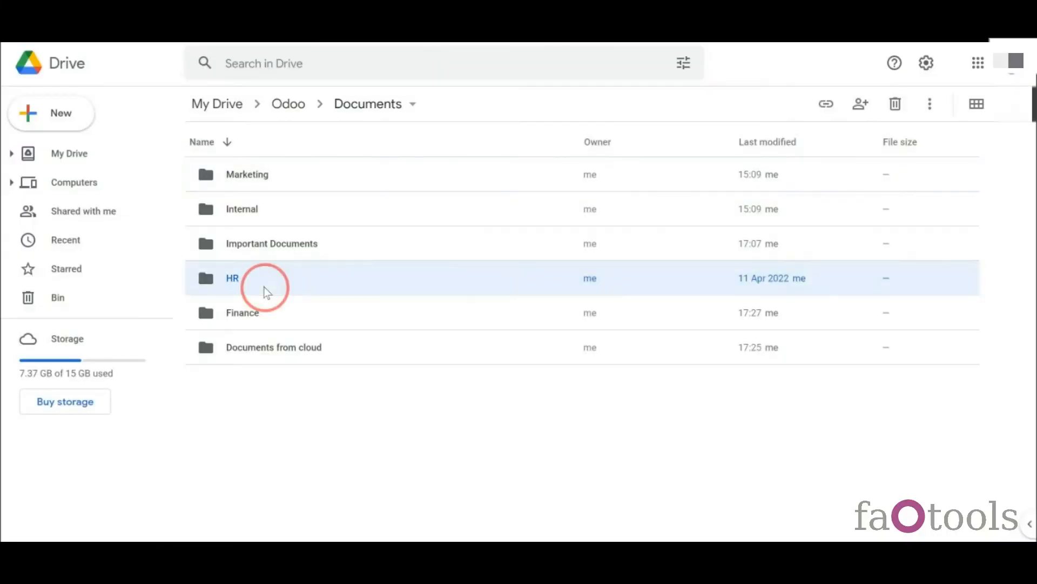
pyautogui.rightClick(347, 210)
pyautogui.click(445, 517)
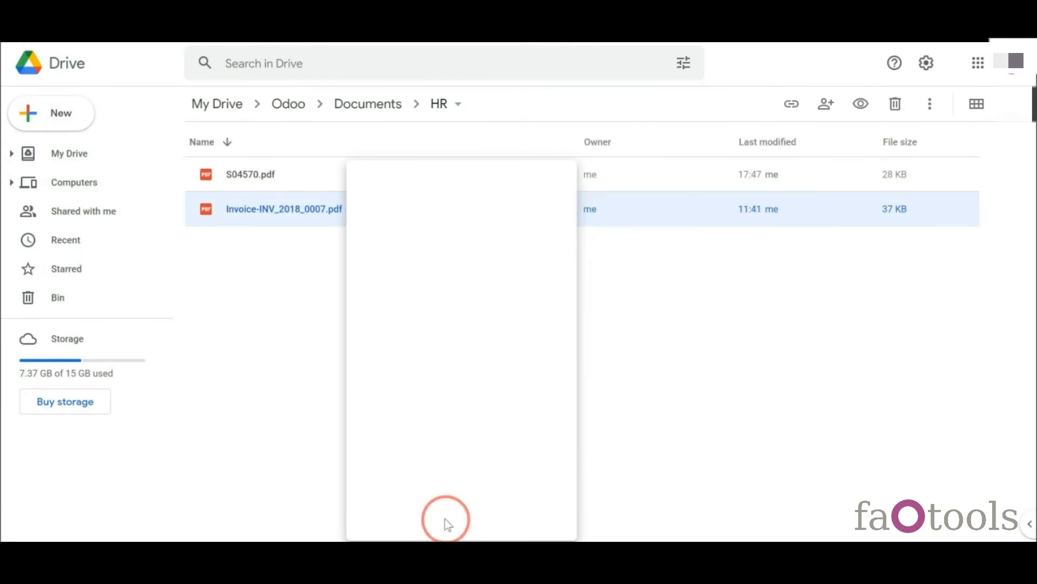
pyautogui.click(72, 299)
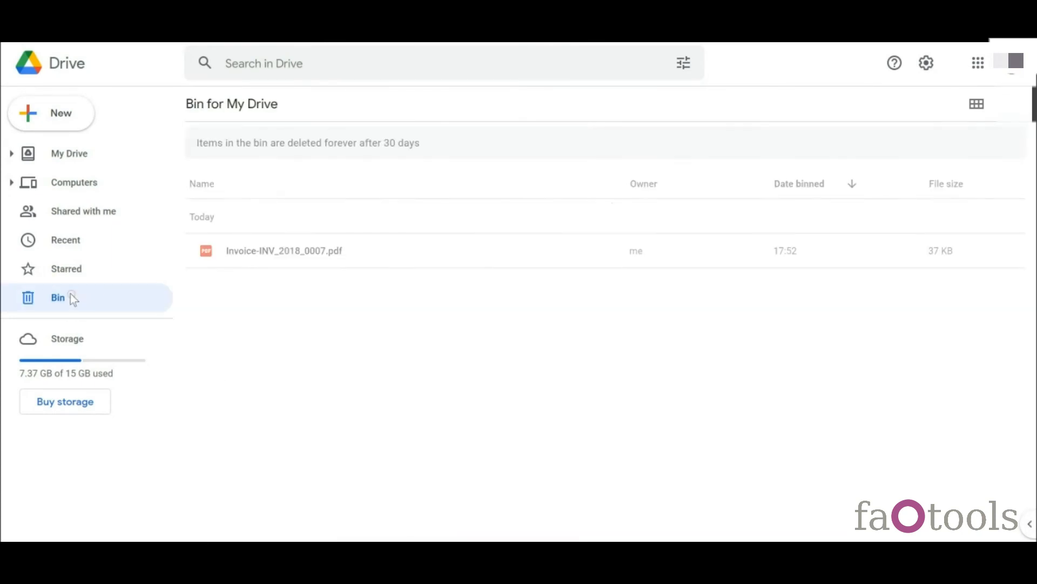
pyautogui.rightClick(290, 251)
pyautogui.click(359, 292)
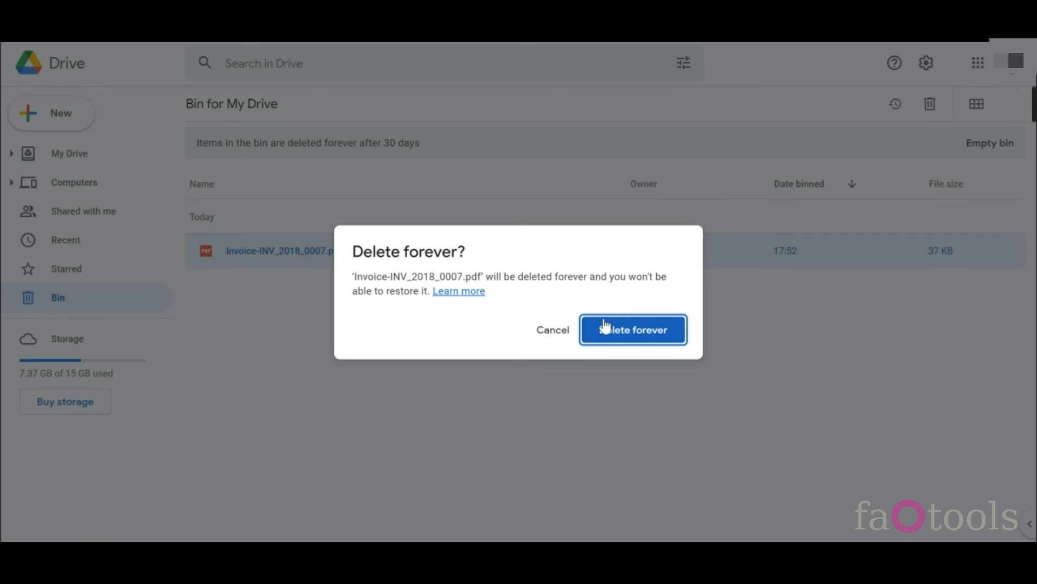
pyautogui.click(604, 329)
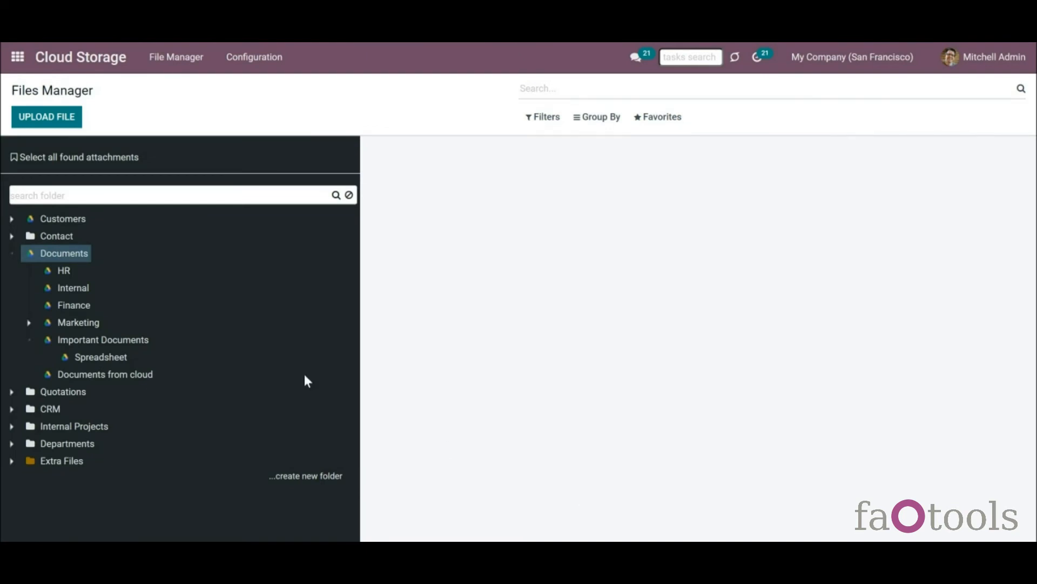
# - Rename Commercial-Tenancy-Agreement.pdf to Agreement.pdf in the Files Manager
pyautogui.click(64, 272)
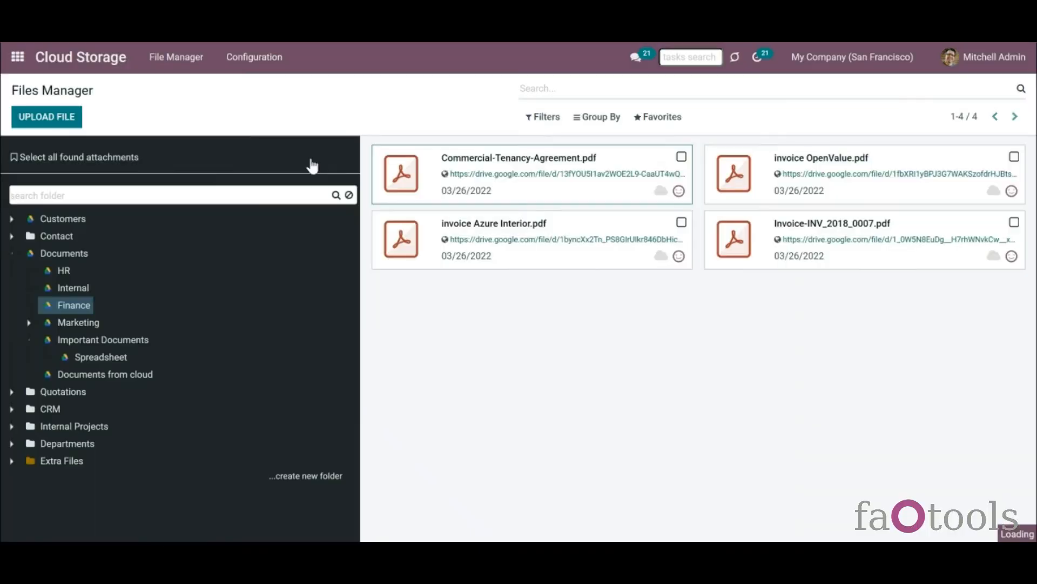
pyautogui.click(26, 116)
pyautogui.moveTo(349, 190); pyautogui.dragTo(29, 180)
pyautogui.press('BackSpace')
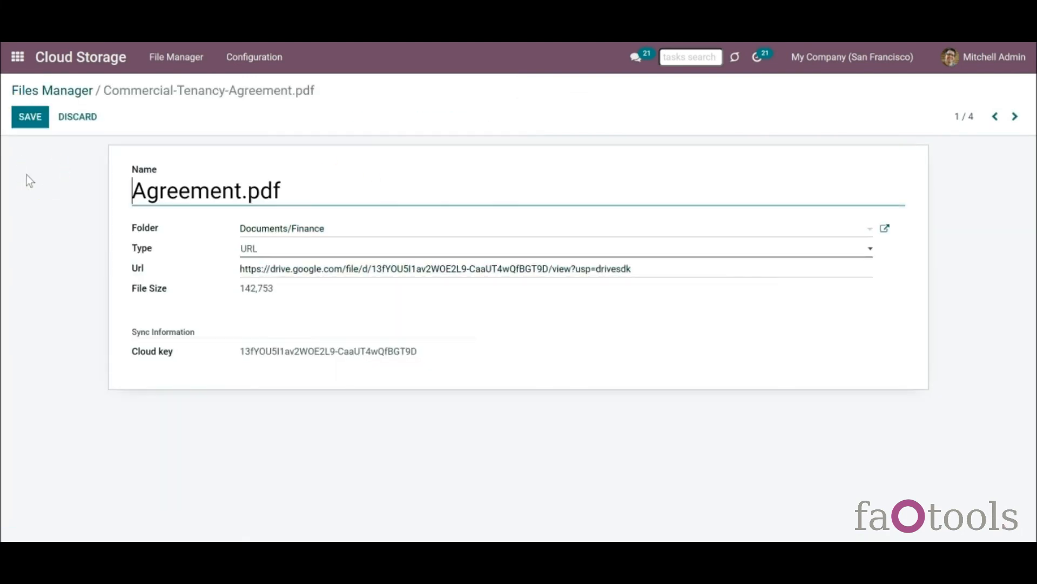
pyautogui.click(37, 124)
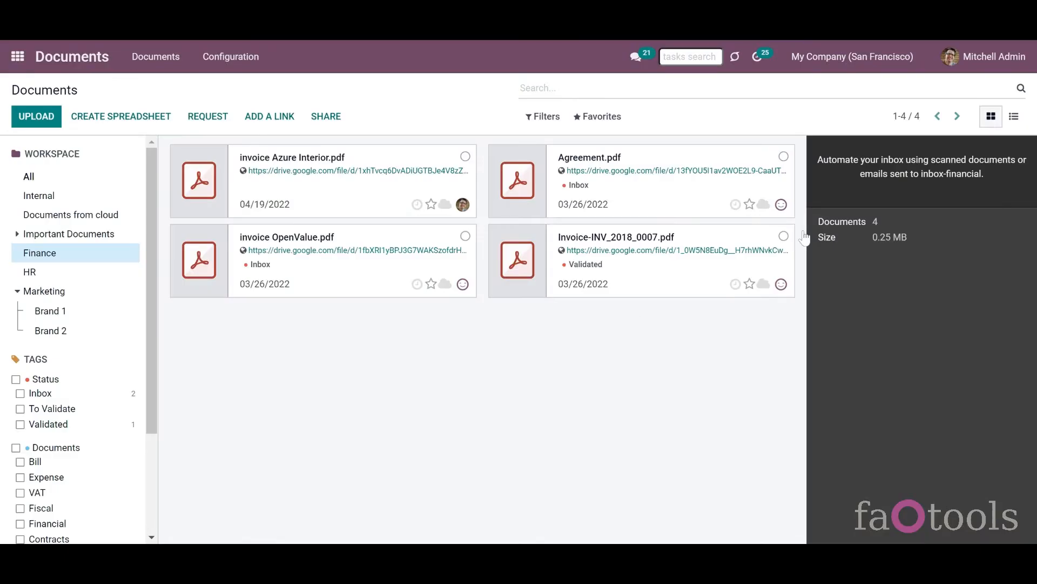
# - Move invoice Azure Interior.pdf to the Documents/Marketing folder and verify it there
pyautogui.click(680, 221)
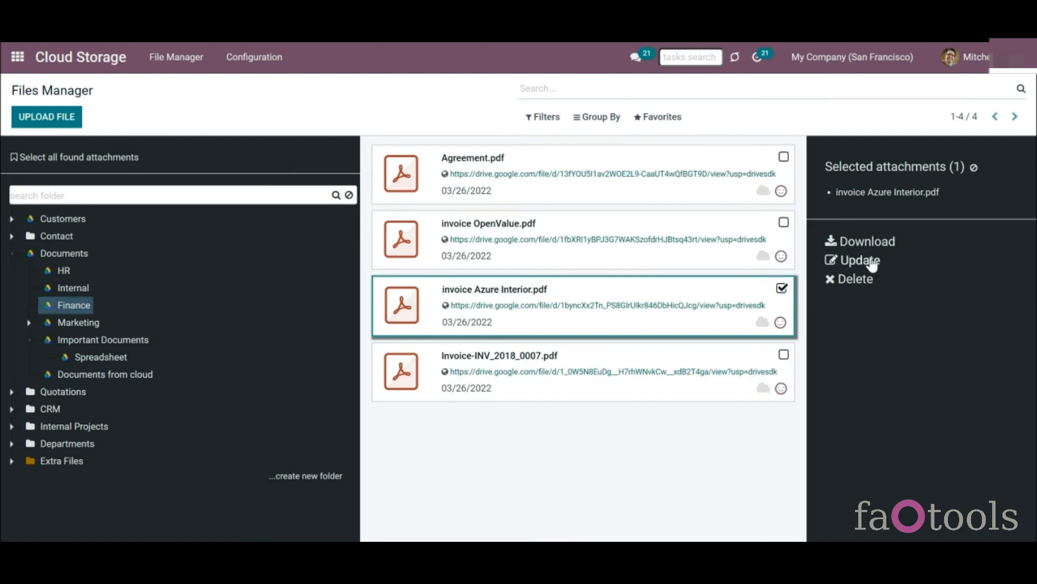
pyautogui.click(869, 259)
pyautogui.write('mar')
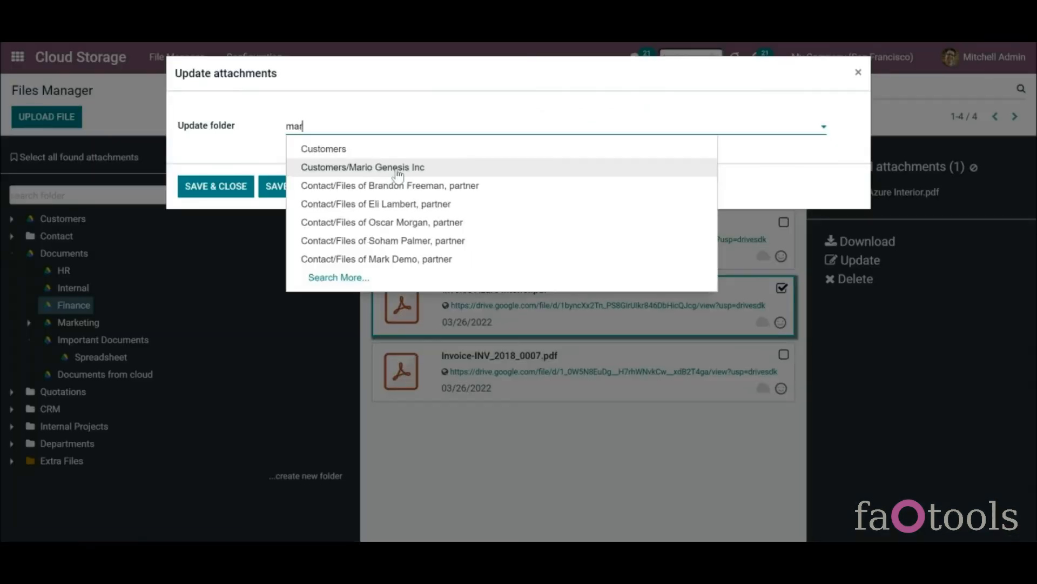
pyautogui.click(371, 185)
pyautogui.click(225, 186)
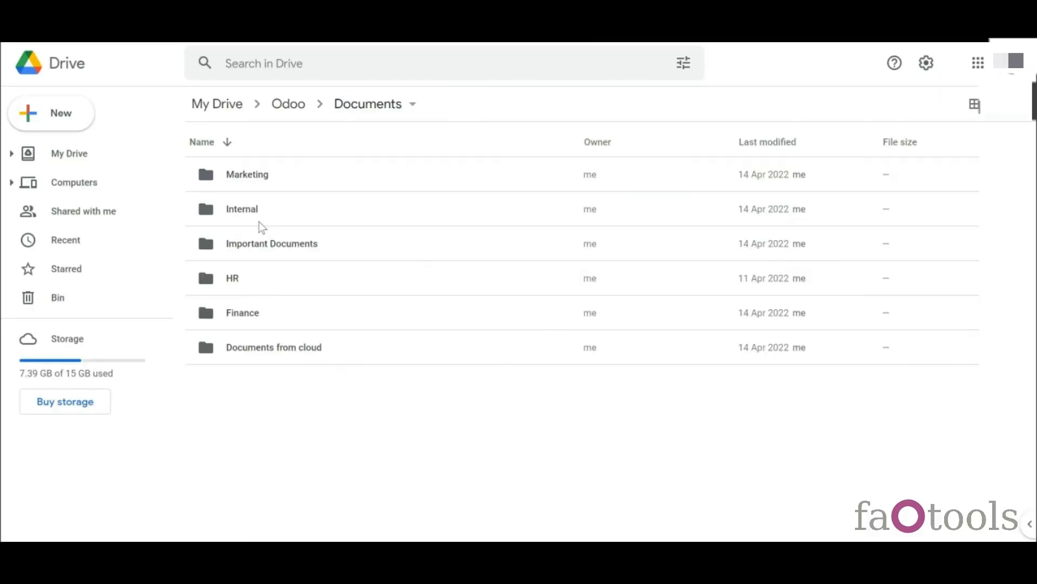
pyautogui.doubleClick(269, 168)
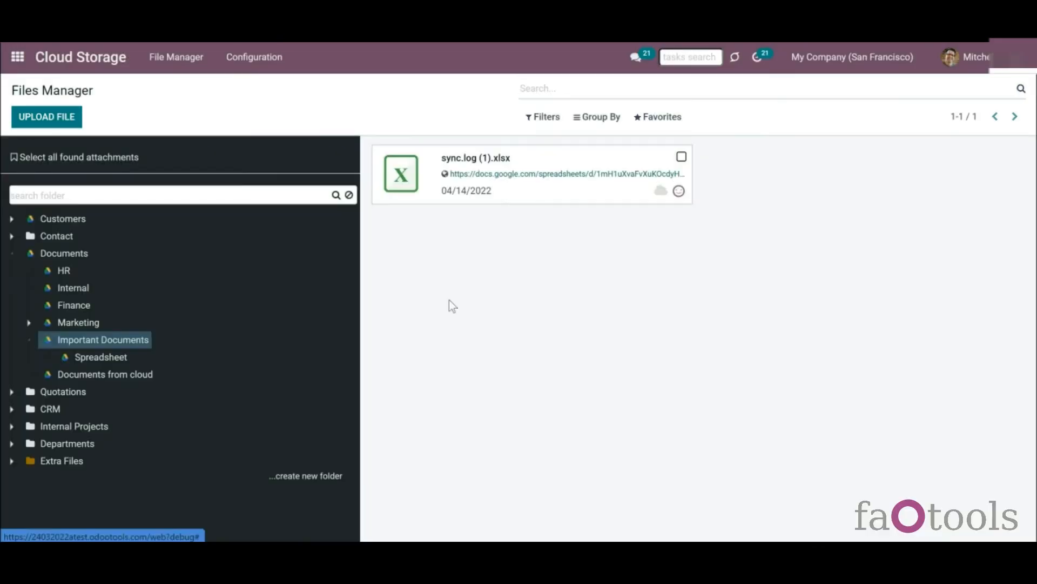
# - Delete Recording 1.mp3 from the Documents from cloud folder
pyautogui.click(101, 377)
pyautogui.click(680, 158)
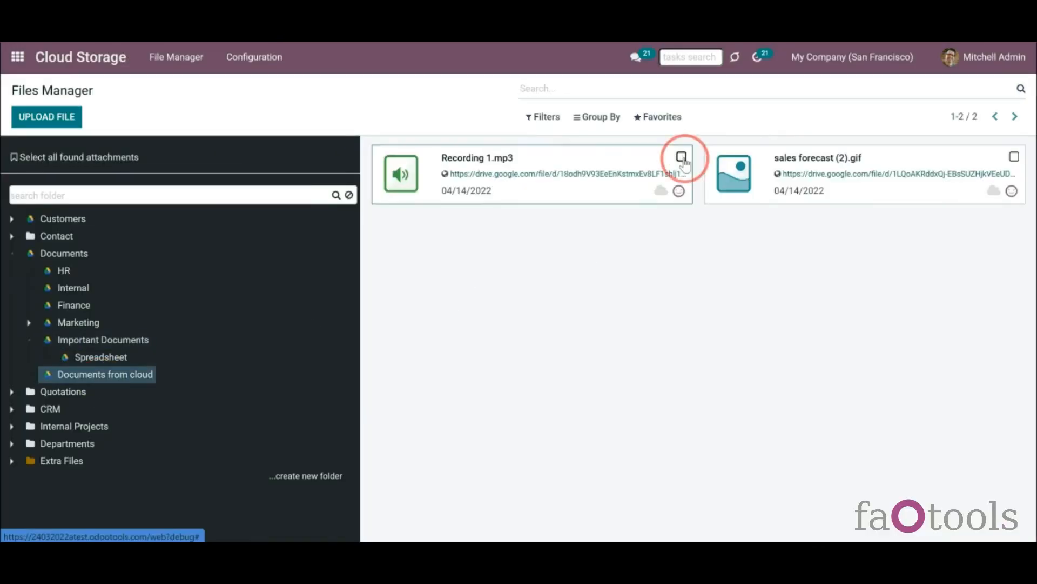
pyautogui.click(867, 288)
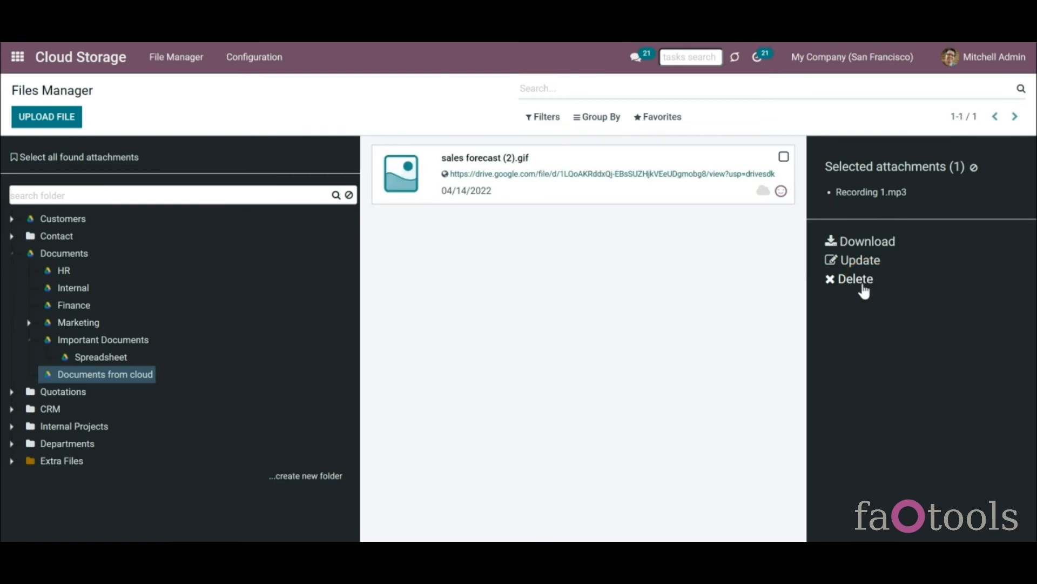
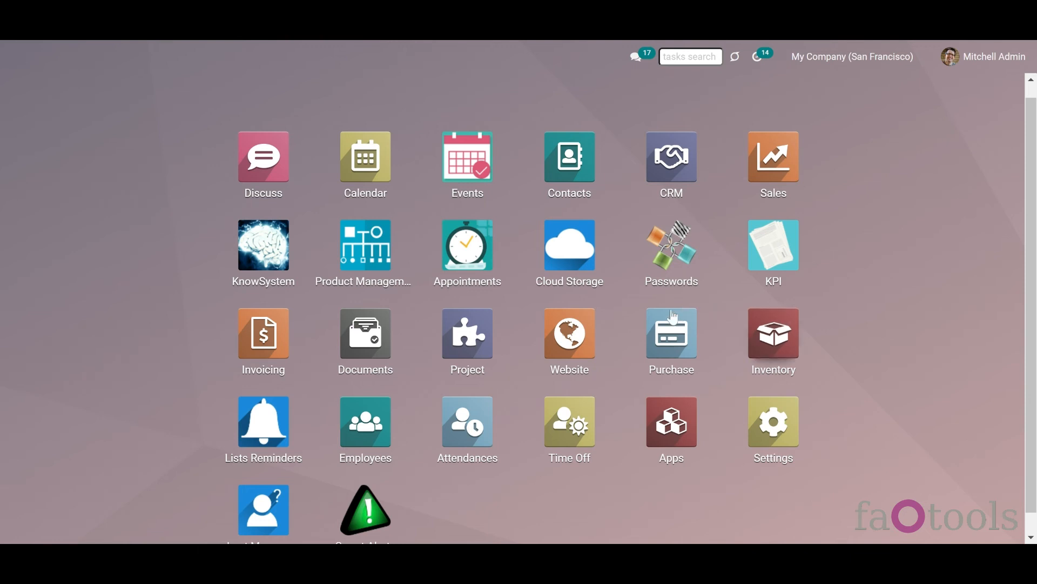
# - Open the Cloud Storage configuration settings page
pyautogui.click(574, 260)
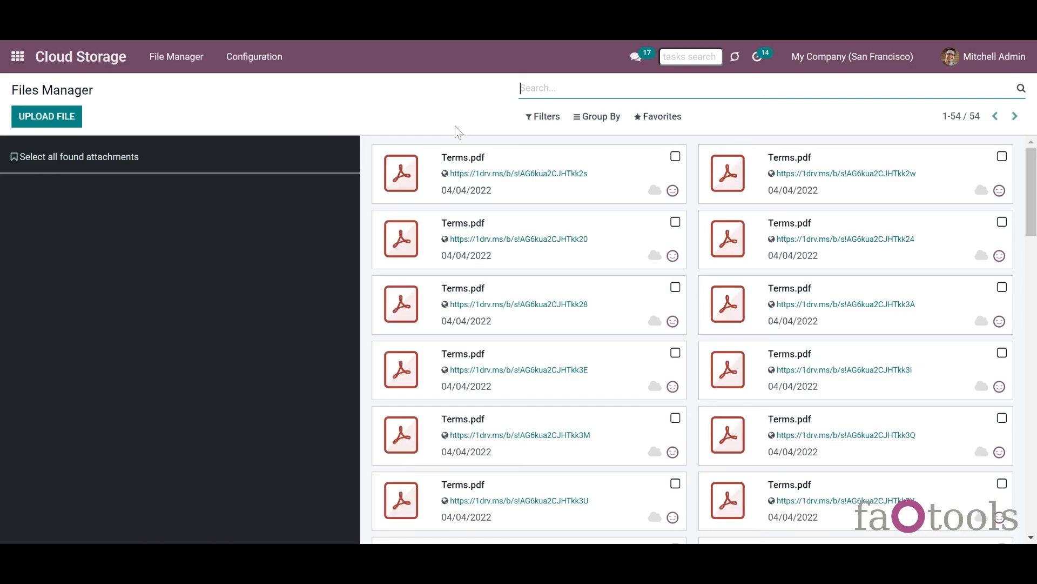
pyautogui.click(281, 74)
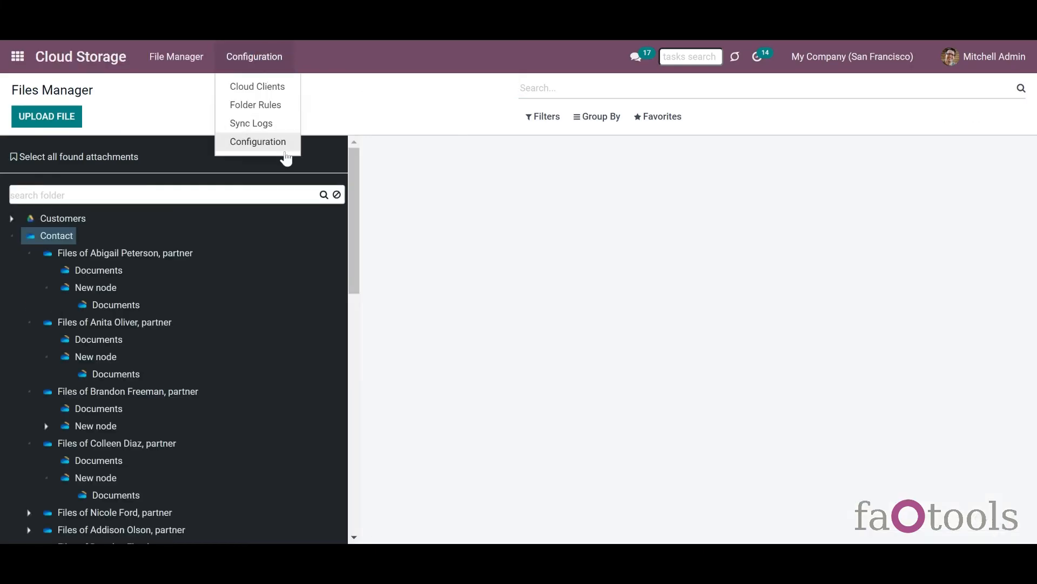
pyautogui.click(281, 148)
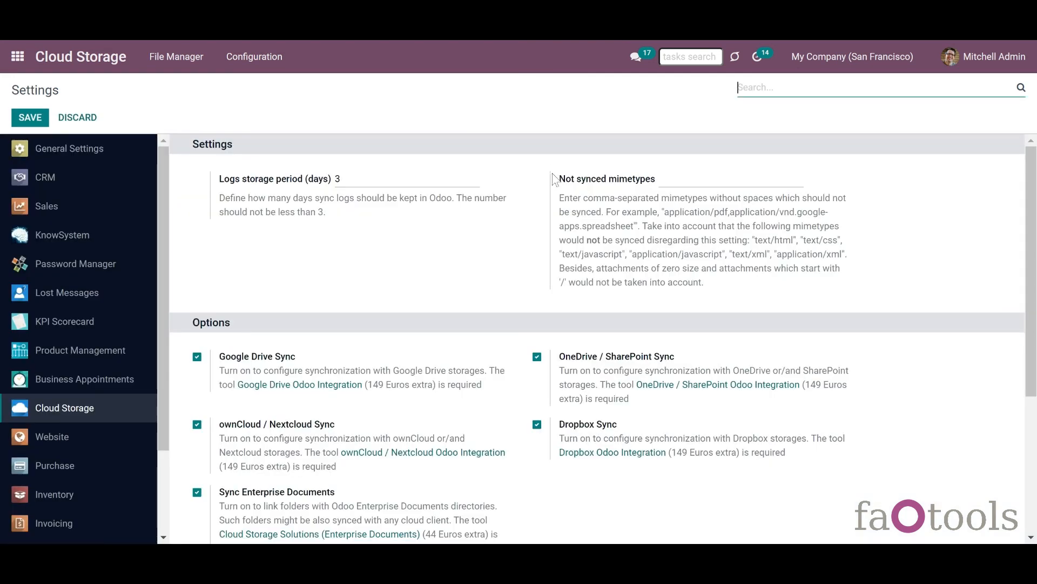
# - Review the Not synced mimetypes notes and save the setting as application/pdf,image/png
pyautogui.click(555, 179)
pyautogui.moveTo(556, 183); pyautogui.dragTo(657, 186)
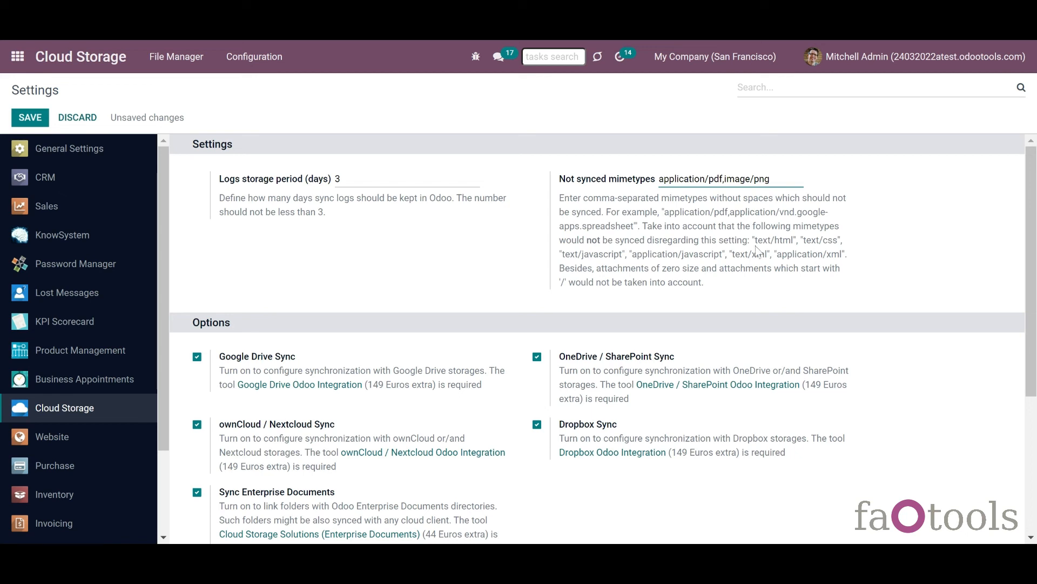
pyautogui.moveTo(754, 240); pyautogui.dragTo(867, 255)
pyautogui.click(765, 304)
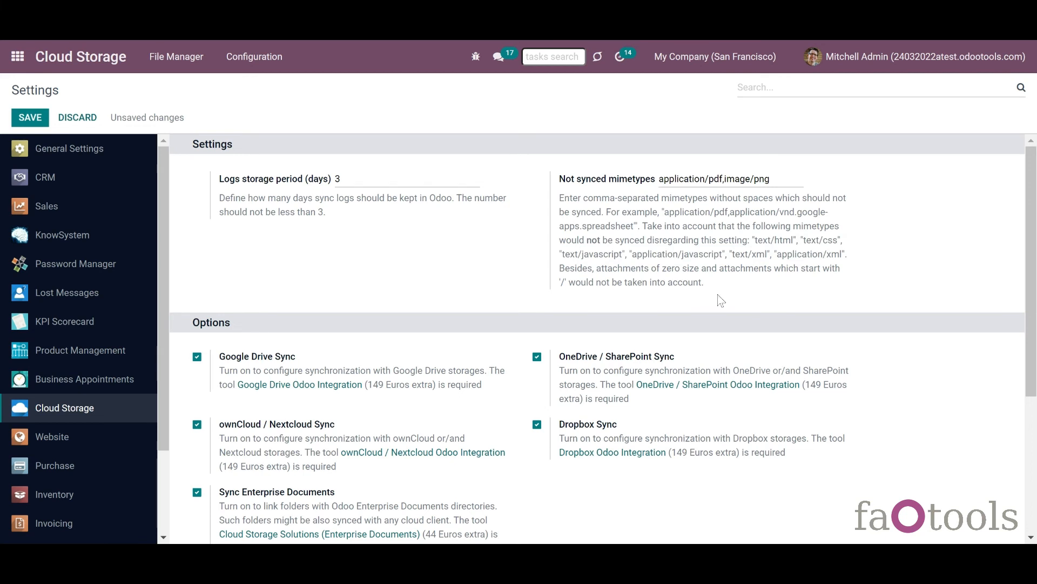
pyautogui.moveTo(560, 281); pyautogui.dragTo(565, 281)
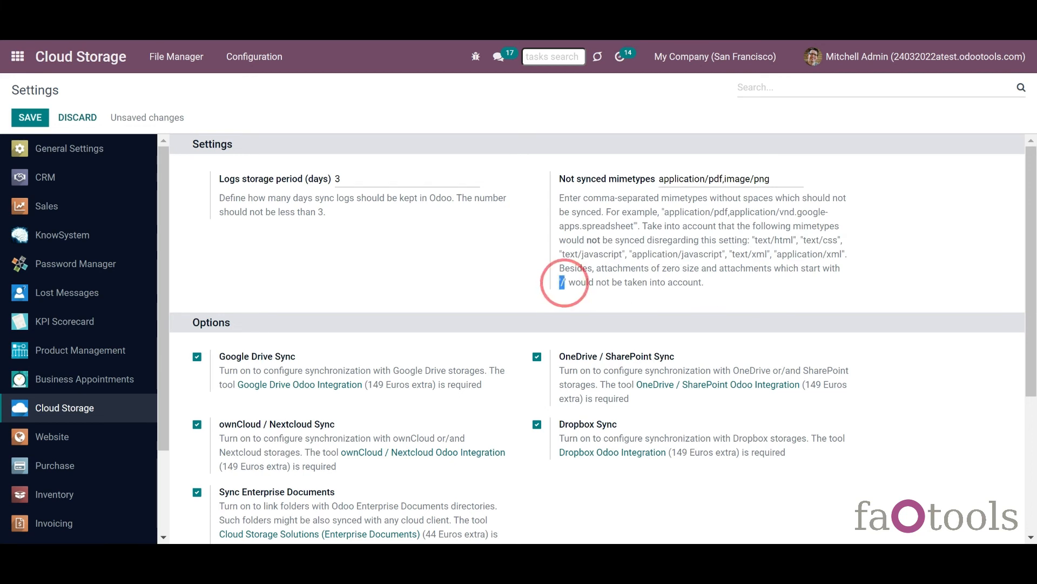
pyautogui.click(609, 307)
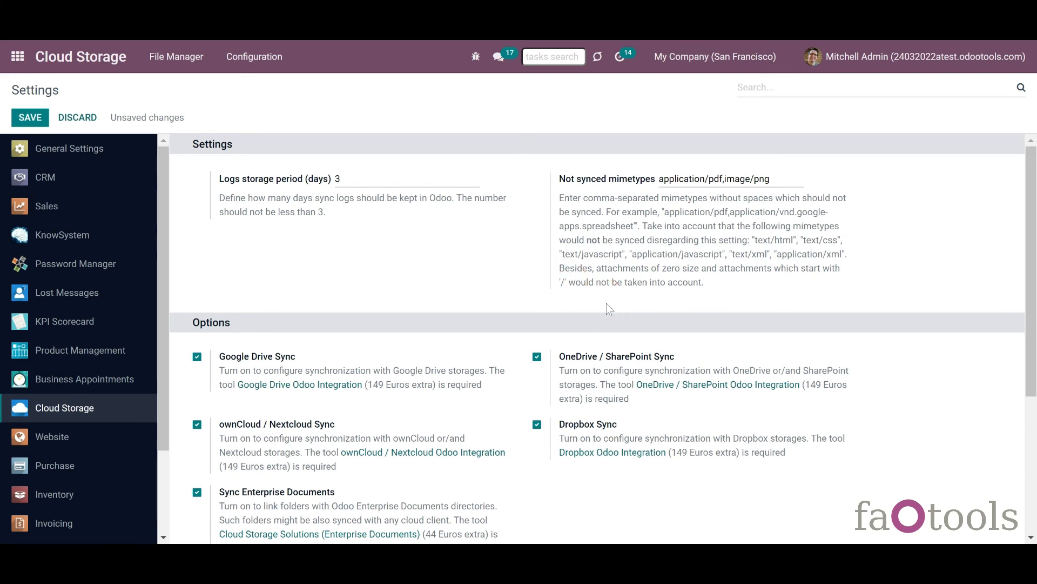
pyautogui.click(30, 123)
# - Activate developer mode and check a Terms.pdf attachment's application/pdf mime type
pyautogui.click(1031, 476)
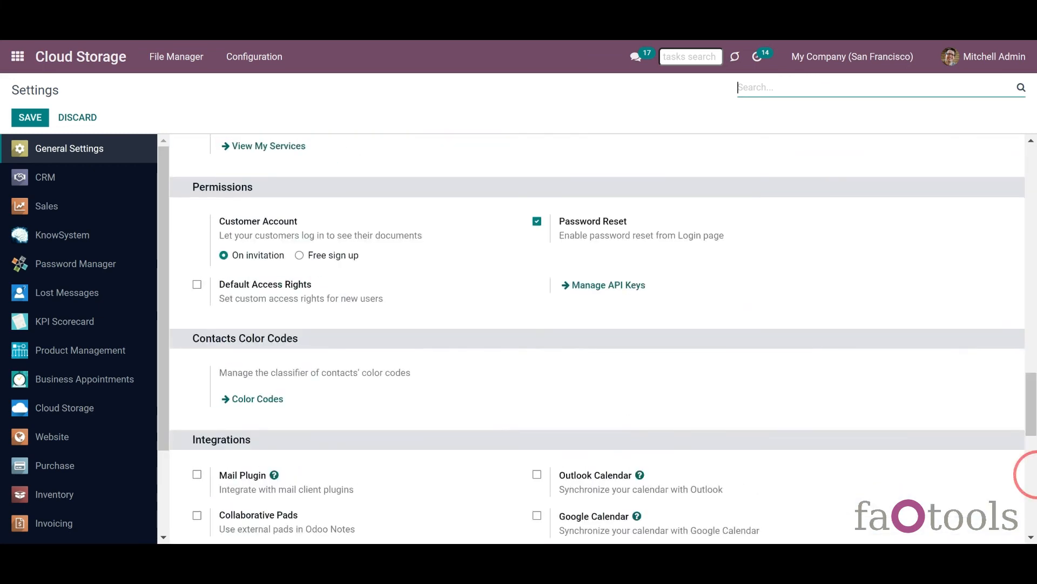
pyautogui.click(313, 377)
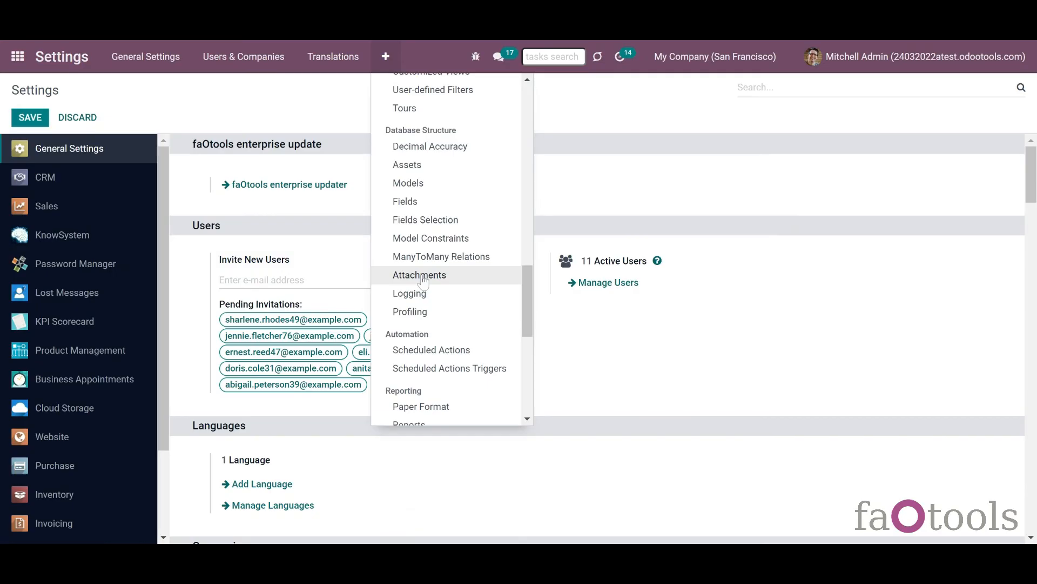
pyautogui.click(423, 276)
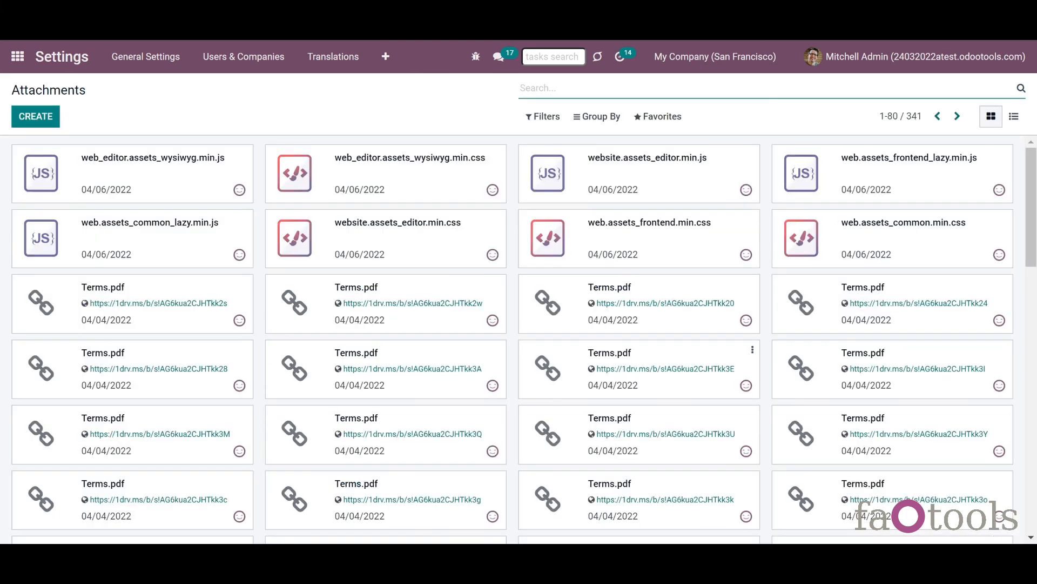
pyautogui.click(550, 308)
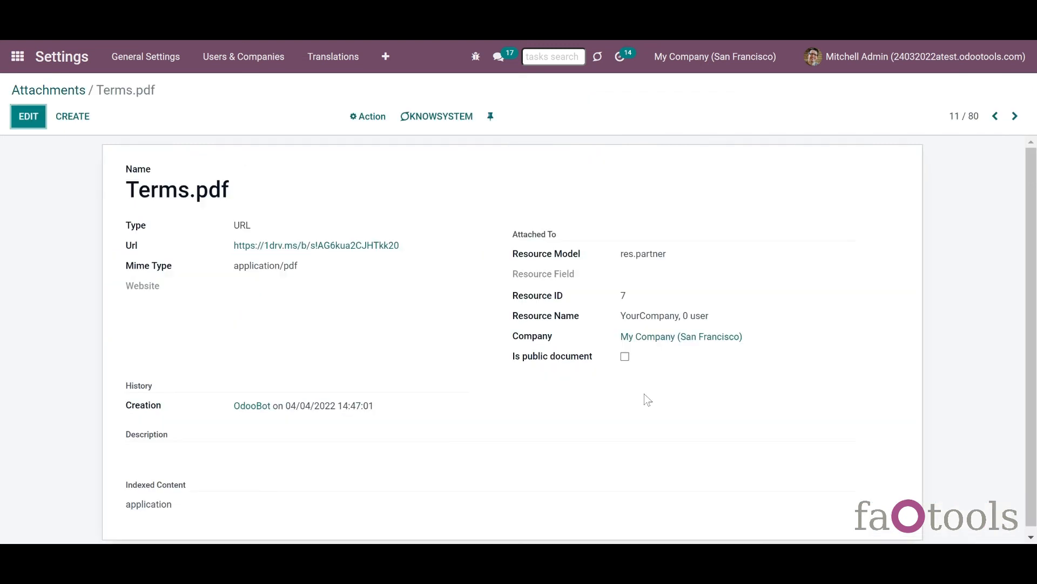
pyautogui.moveTo(175, 267); pyautogui.dragTo(129, 272)
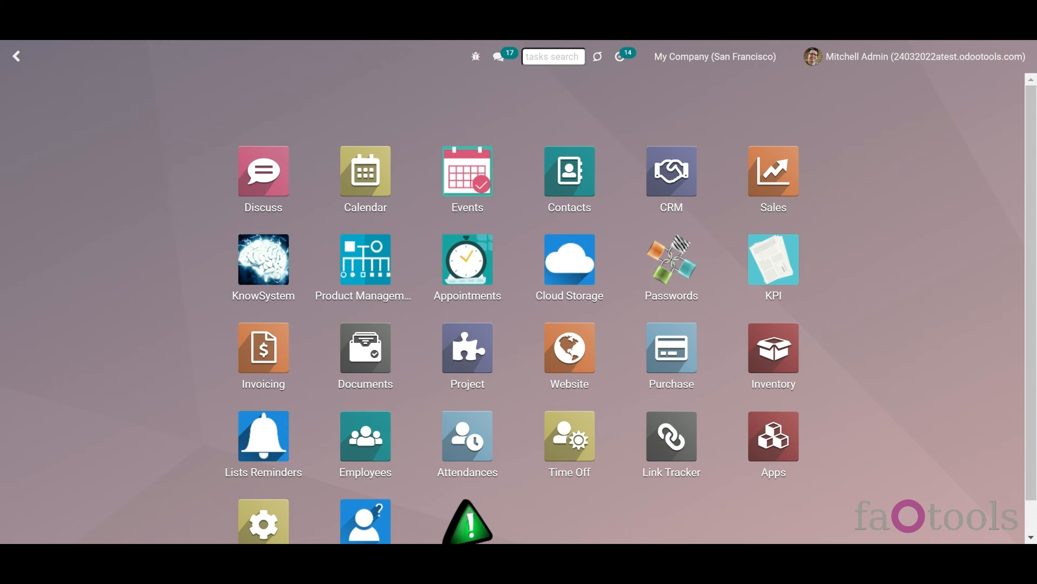
# - Open the Cloud Storage Sync Logs and scroll through the Google Drive, OneDrive and DropBox entries
pyautogui.click(555, 297)
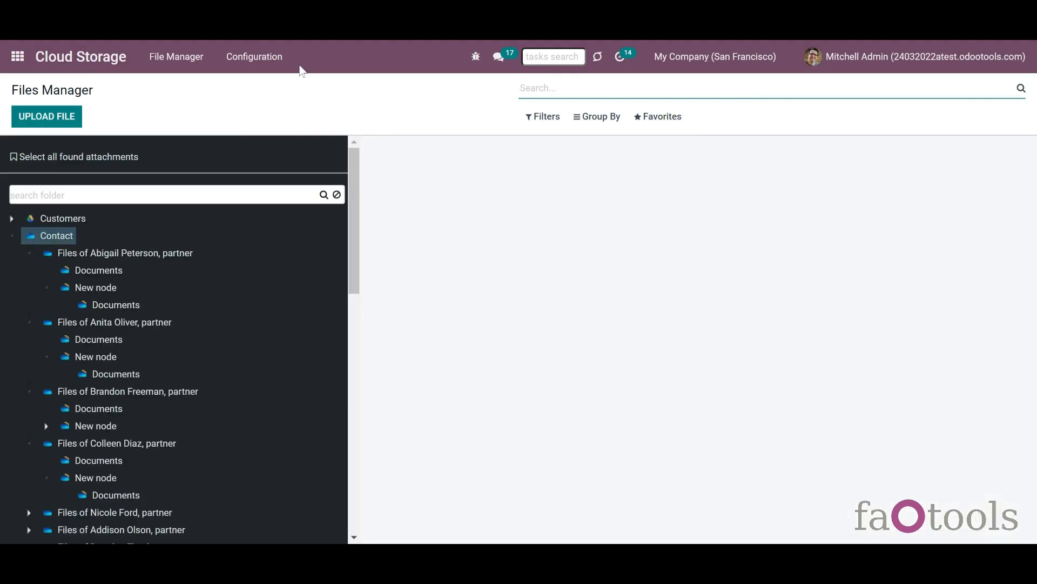
pyautogui.click(282, 64)
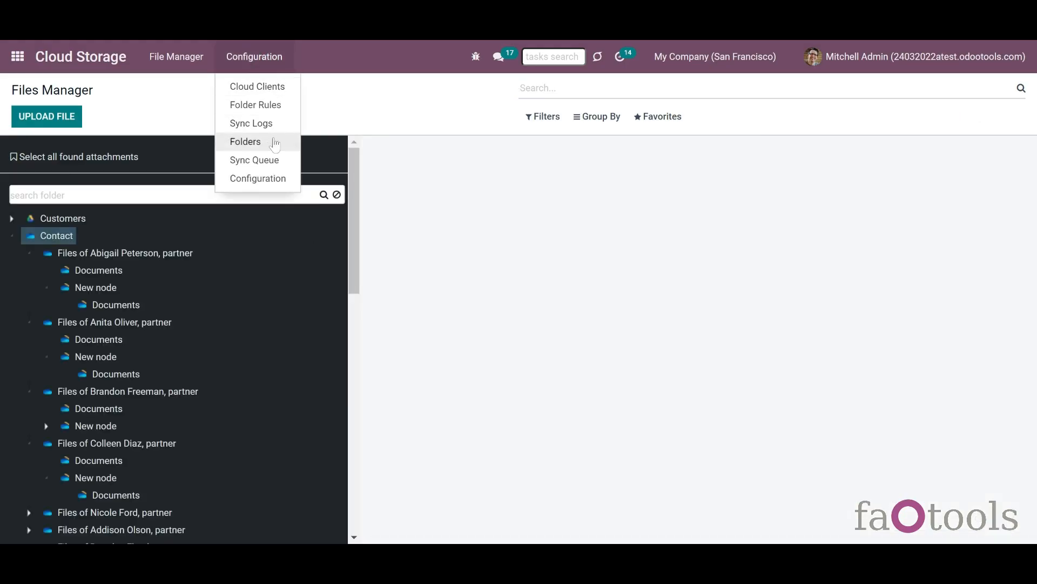
pyautogui.click(272, 126)
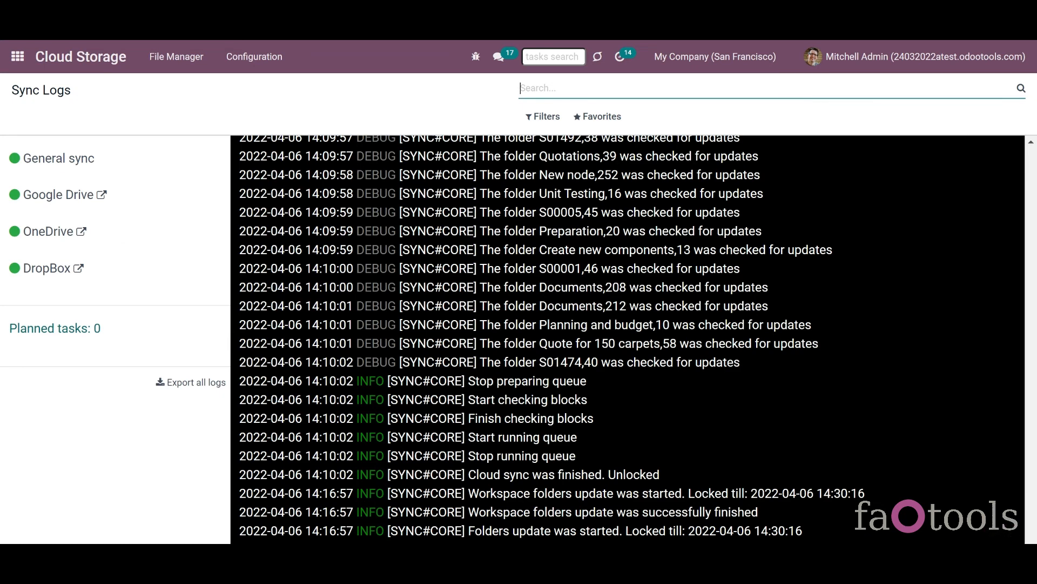
pyautogui.click(1033, 263)
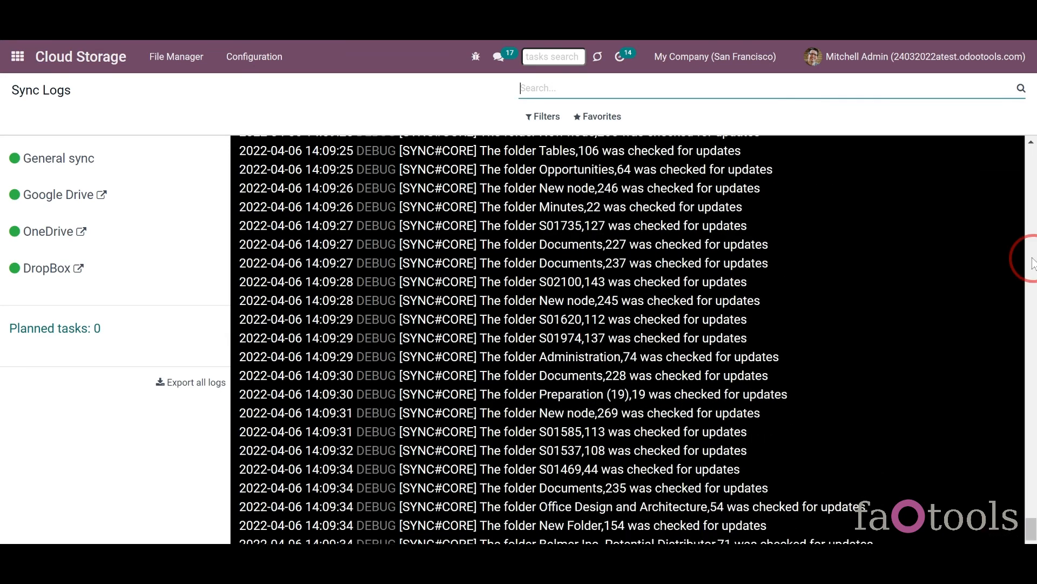
pyautogui.click(1034, 272)
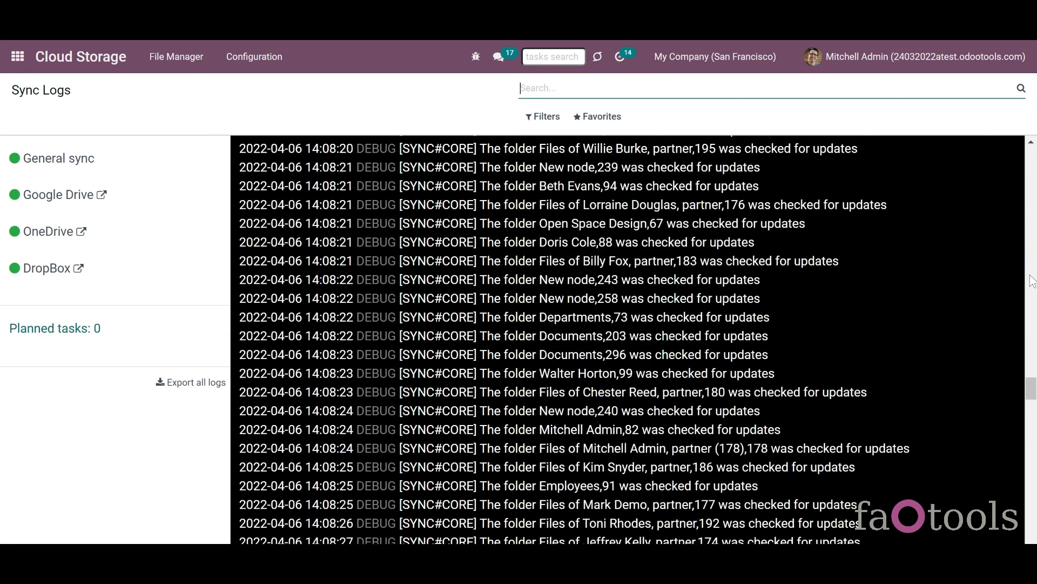
pyautogui.click(1033, 278)
pyautogui.click(1032, 279)
pyautogui.click(1032, 279)
pyautogui.click(1033, 281)
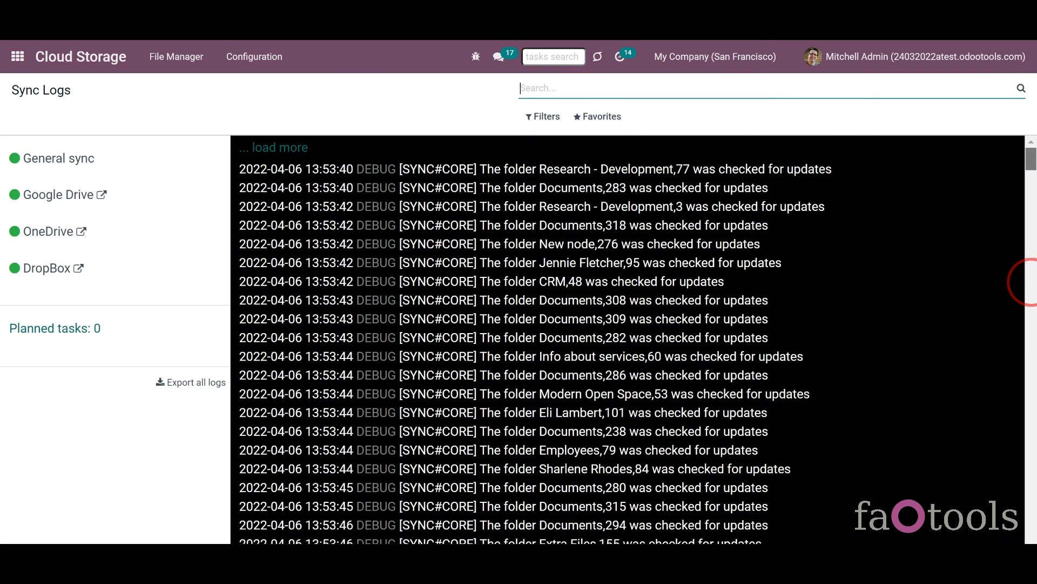
pyautogui.click(1032, 281)
pyautogui.click(1033, 281)
pyautogui.click(1033, 281)
pyautogui.click(1033, 281)
pyautogui.moveTo(1032, 292); pyautogui.dragTo(1031, 295)
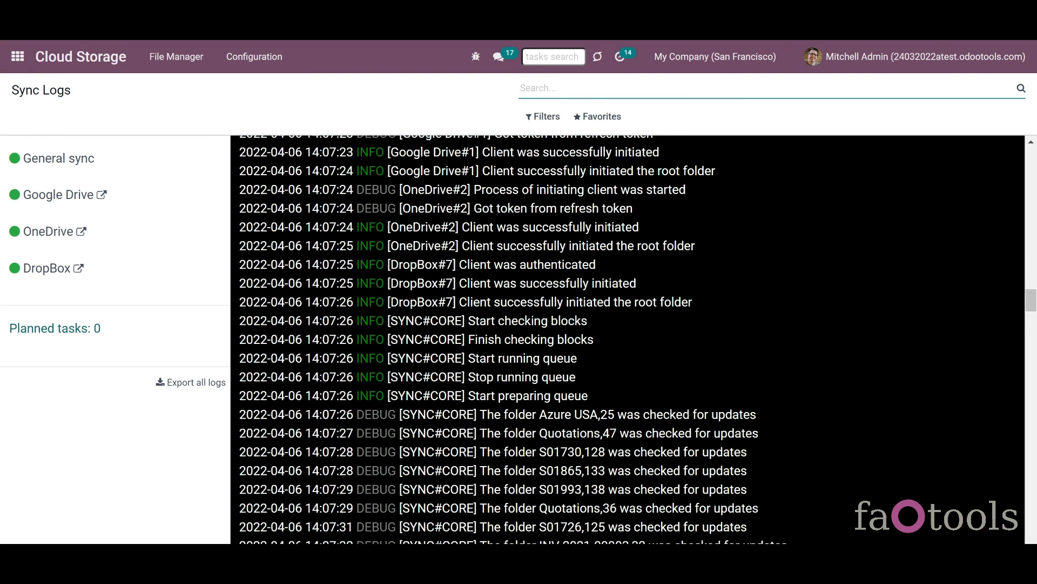
# - Filter the logs to WARNING and ERROR levels, then remove both level filters
pyautogui.click(537, 120)
pyautogui.click(547, 179)
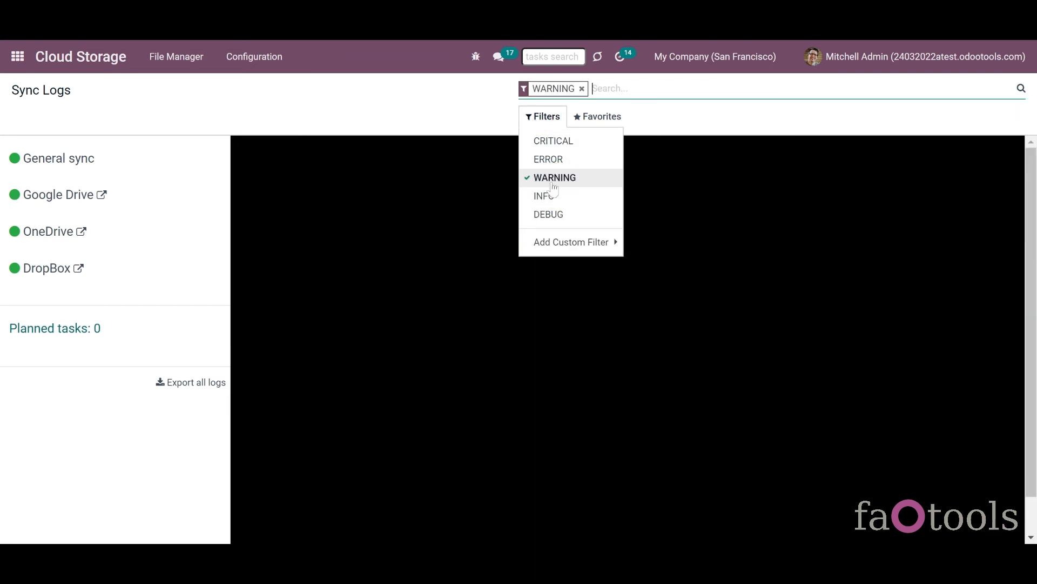
pyautogui.click(557, 167)
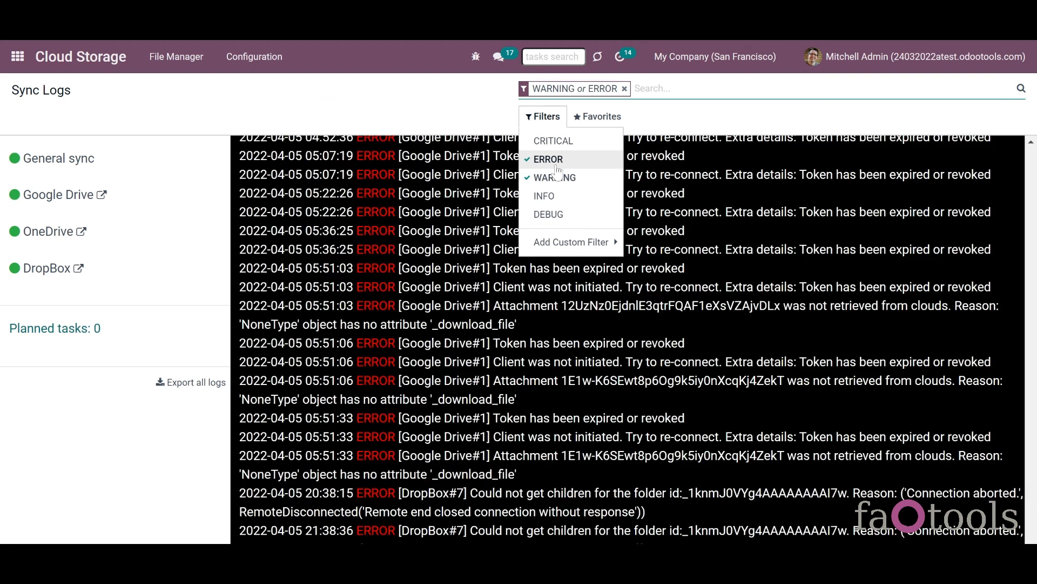
pyautogui.click(558, 167)
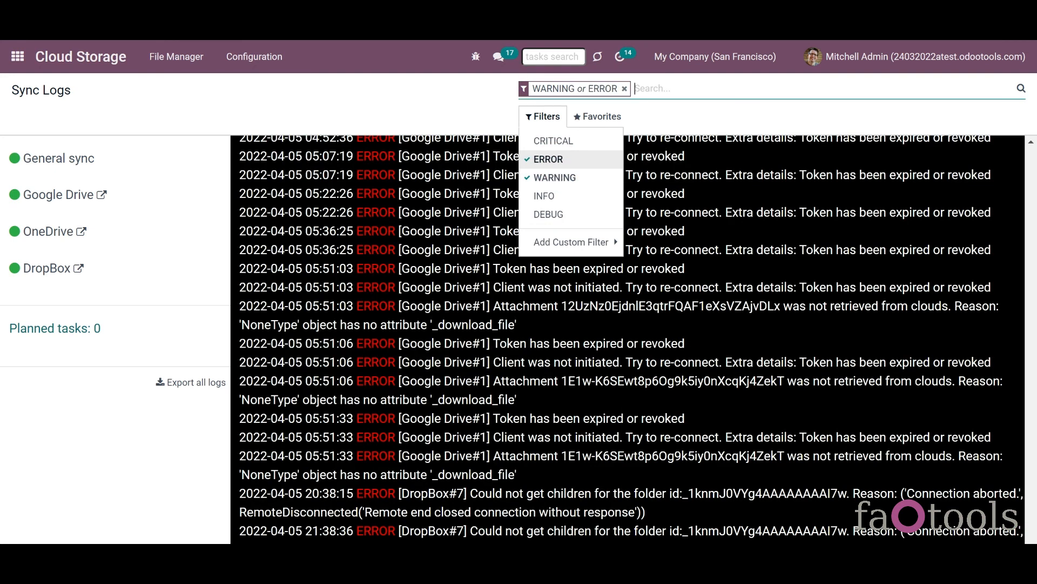
pyautogui.click(551, 161)
pyautogui.click(565, 182)
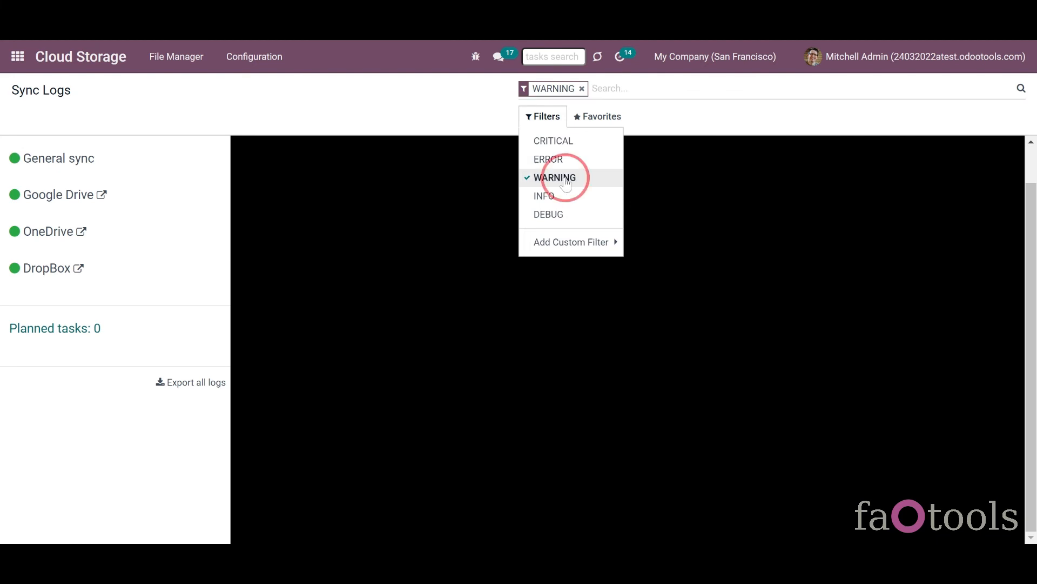
# - View the OneDrive logs, then switch back to the general sync logs
pyautogui.click(174, 219)
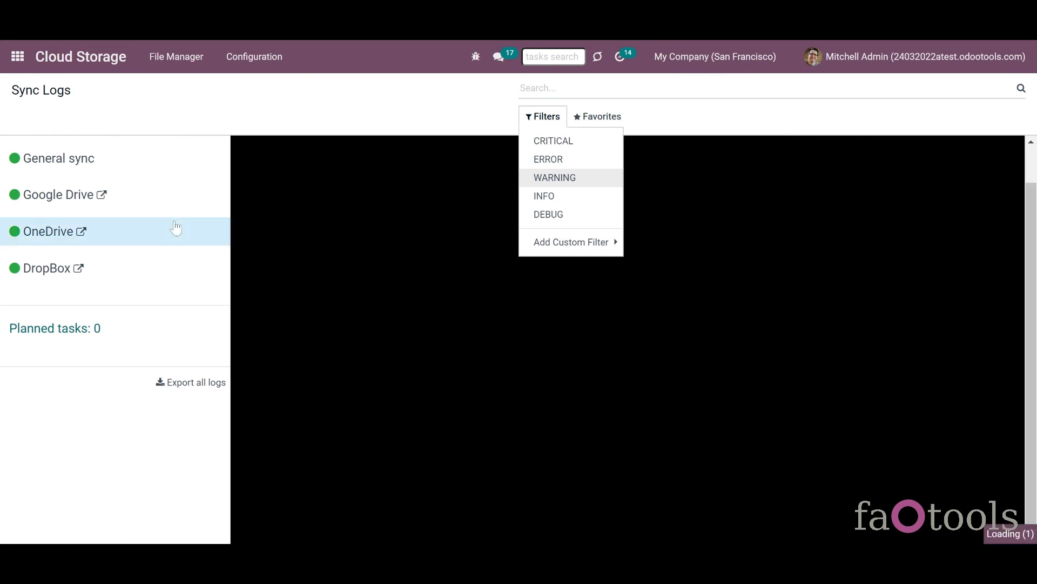
pyautogui.click(420, 122)
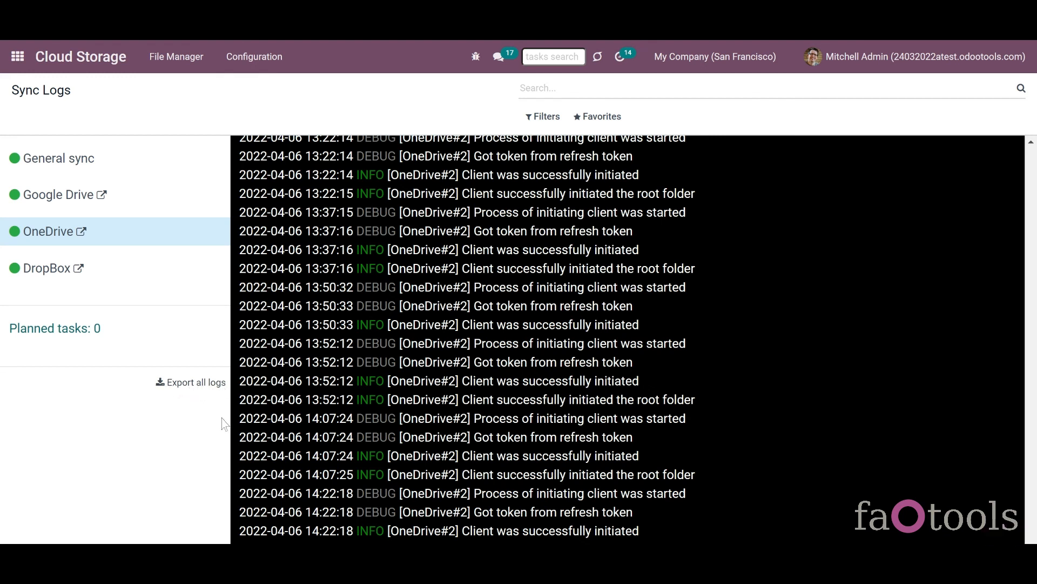
pyautogui.click(118, 167)
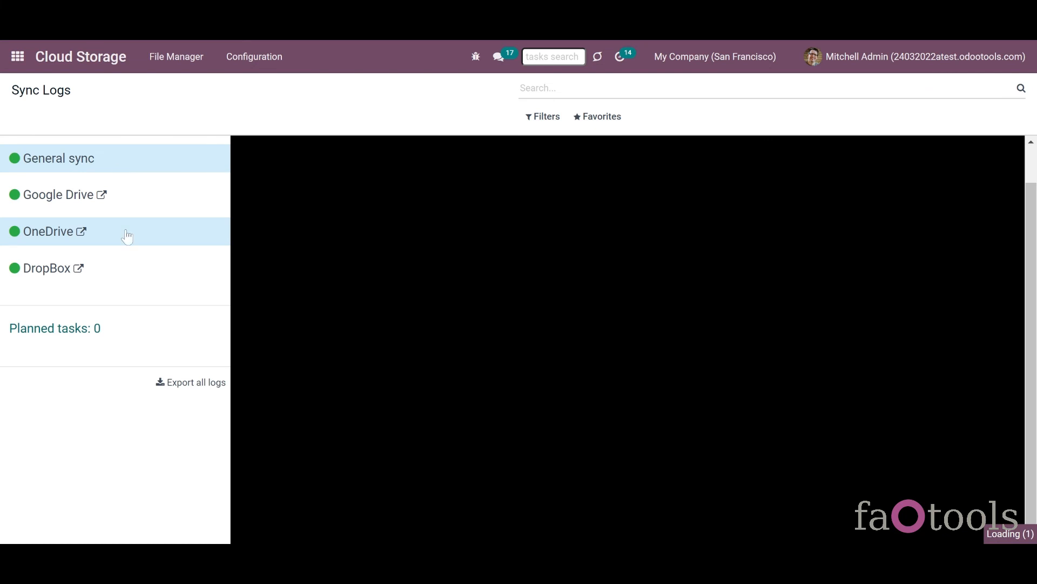
pyautogui.click(94, 241)
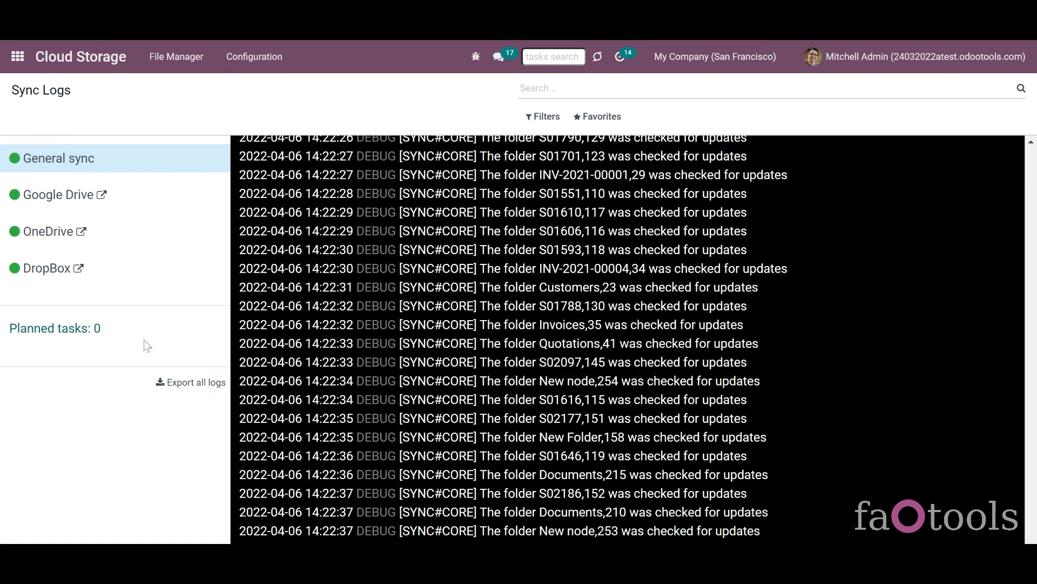
# - Show only Google Drive logs, then only OneDrive logs, then clear the client selection
pyautogui.click(57, 199)
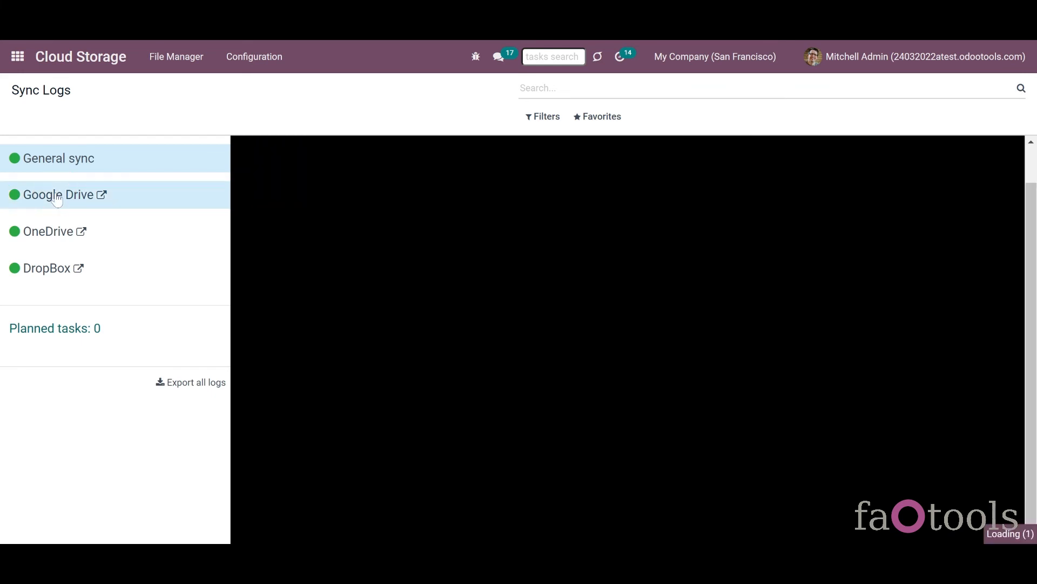
pyautogui.click(69, 162)
pyautogui.click(78, 233)
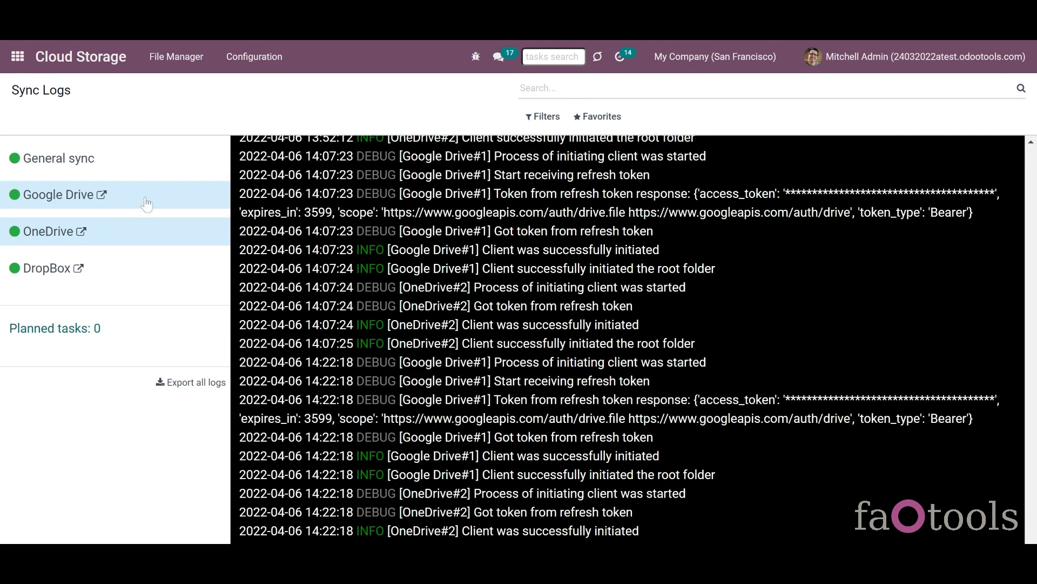
pyautogui.click(144, 203)
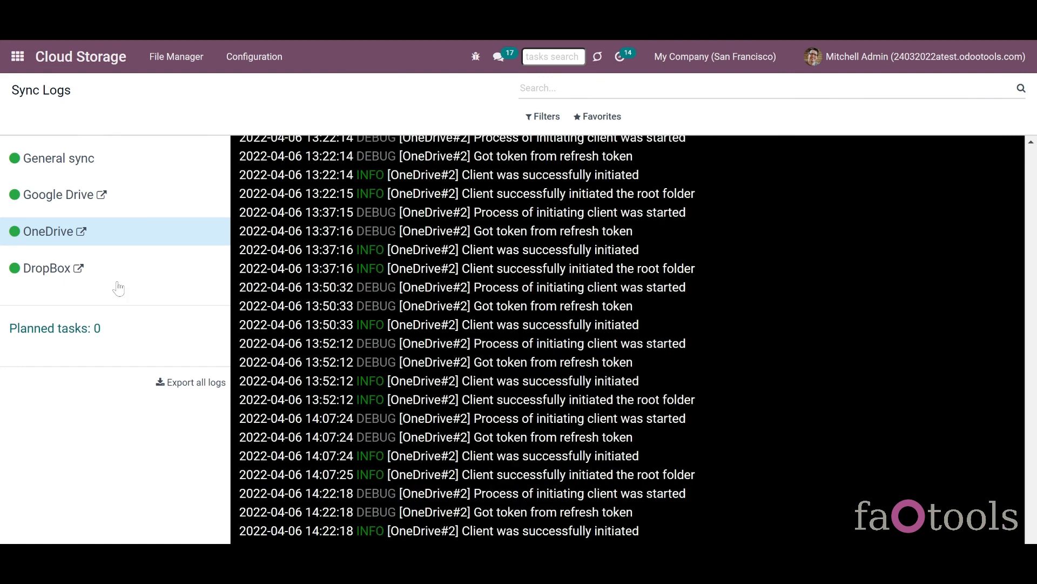
pyautogui.click(198, 238)
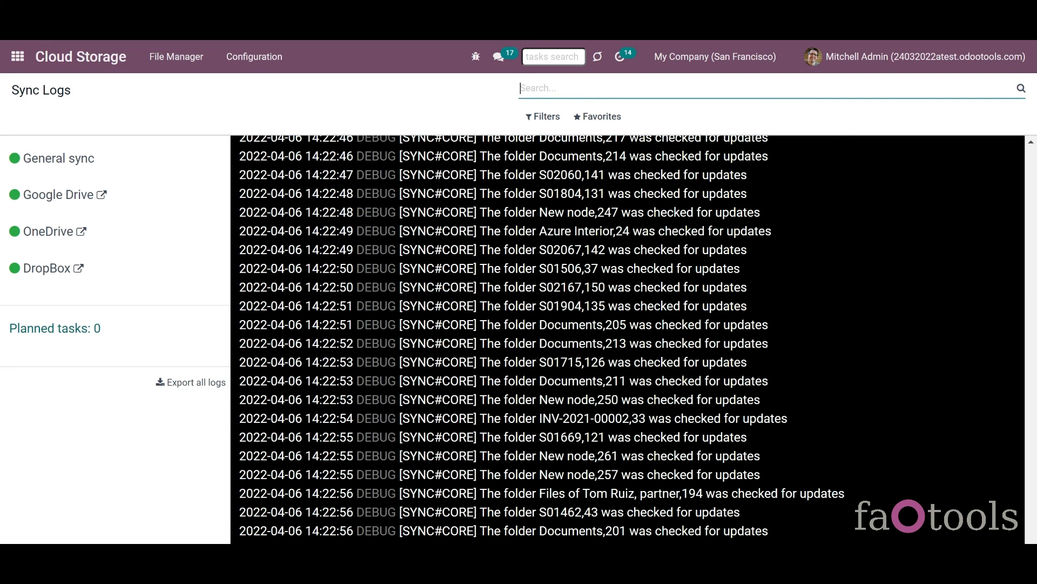
# - Try a 'success' search and the CRITICAL and DEBUG level filters, then clear them
pyautogui.write('success')
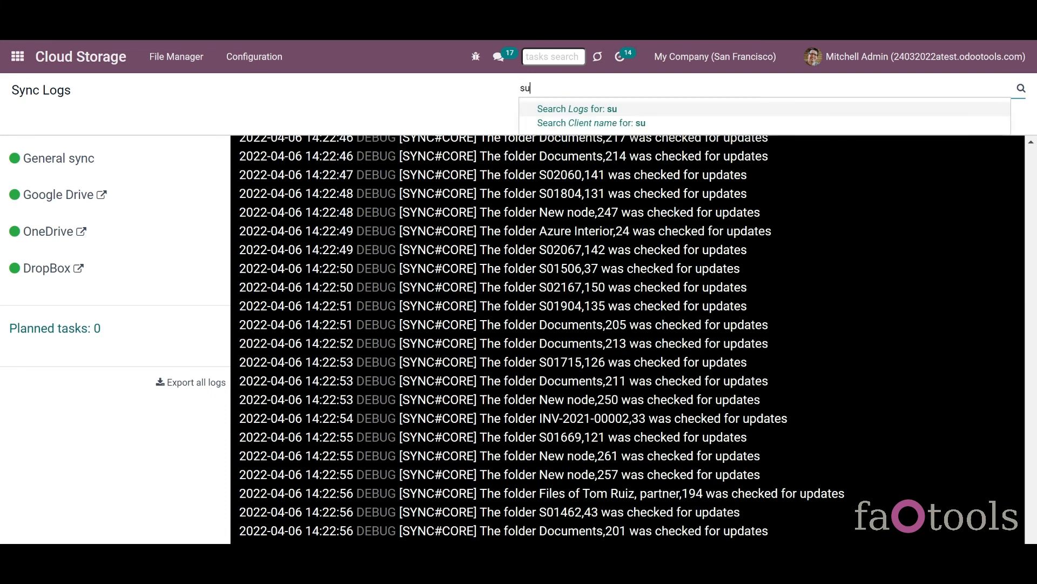
pyautogui.press('Return')
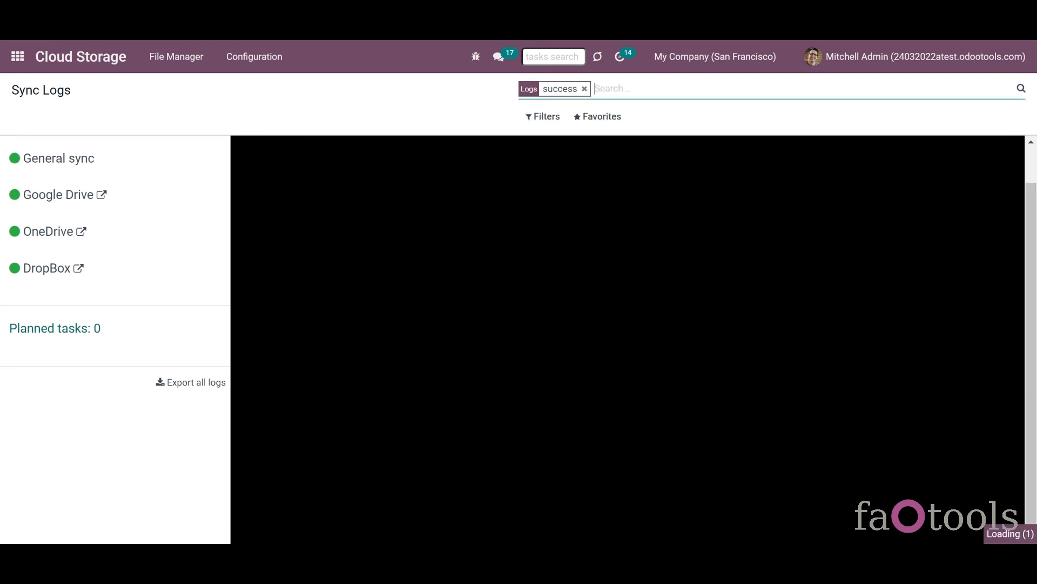
pyautogui.click(584, 89)
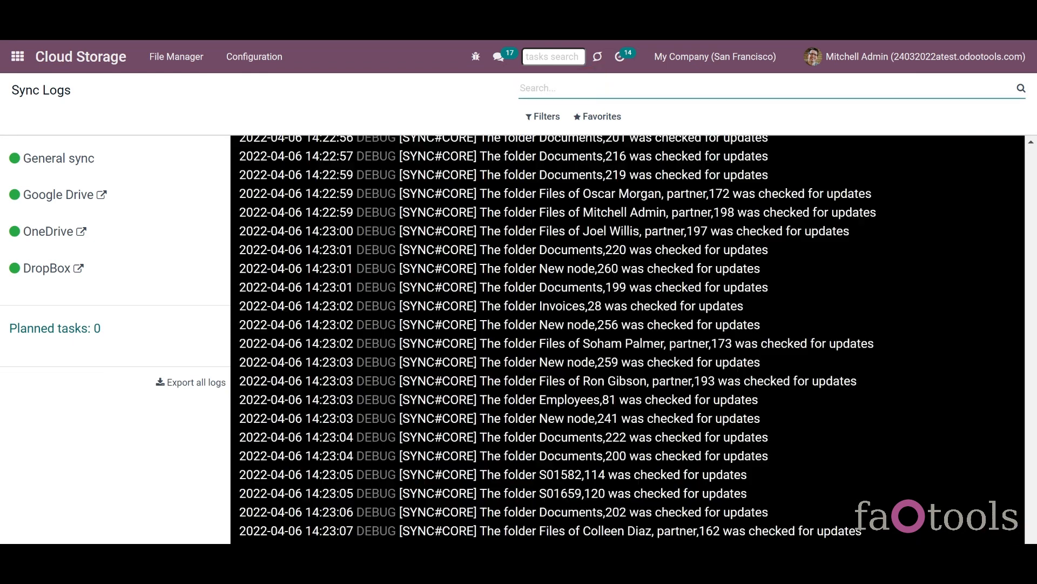
pyautogui.click(547, 125)
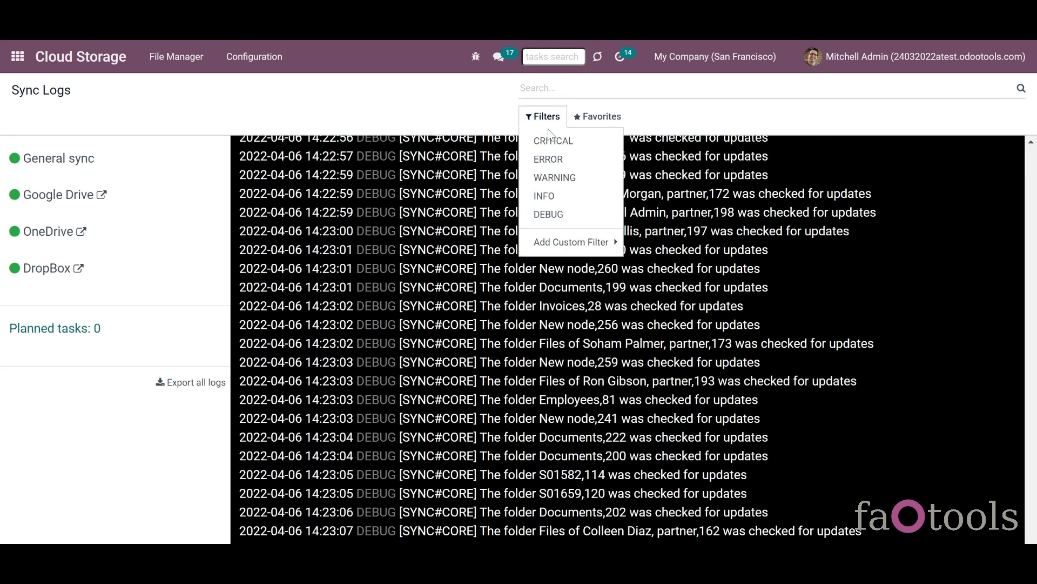
pyautogui.click(558, 146)
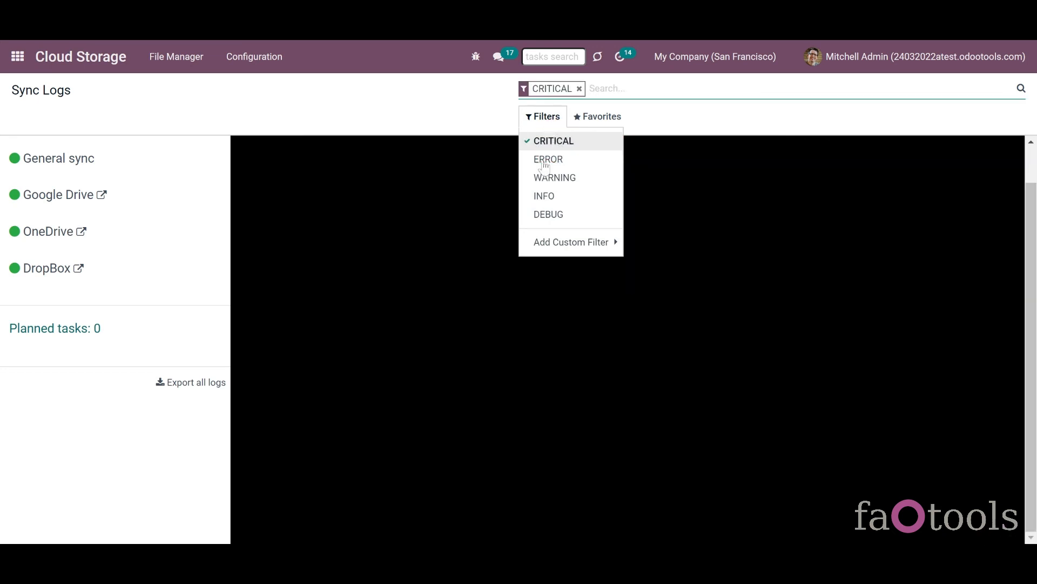
pyautogui.click(549, 144)
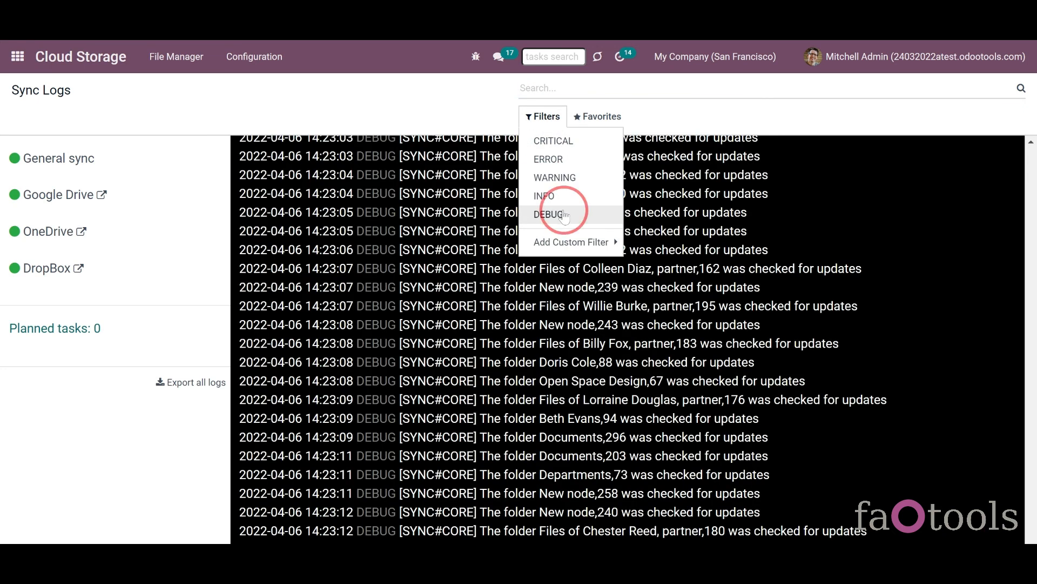
pyautogui.click(563, 214)
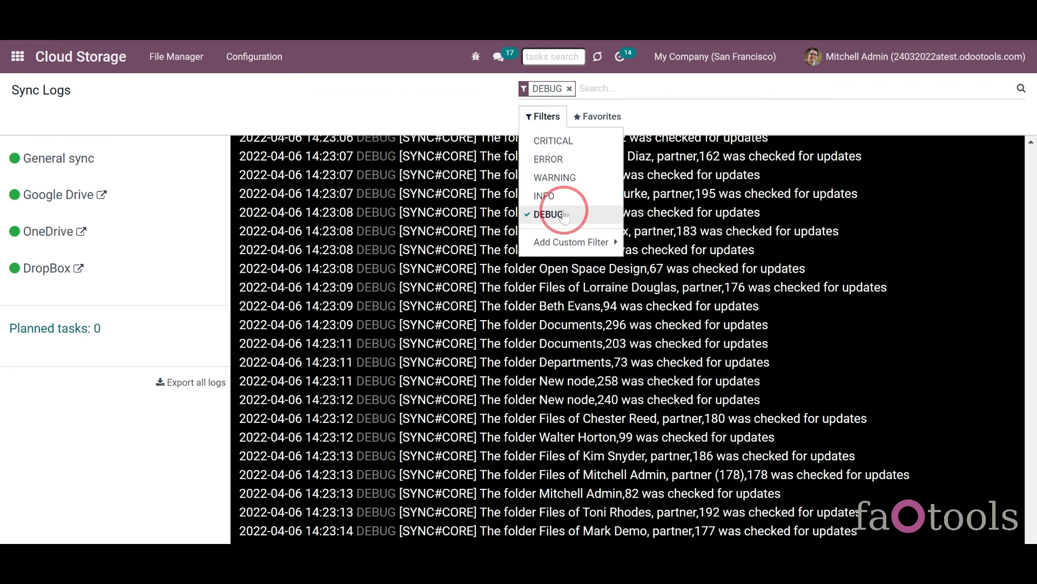
pyautogui.click(564, 215)
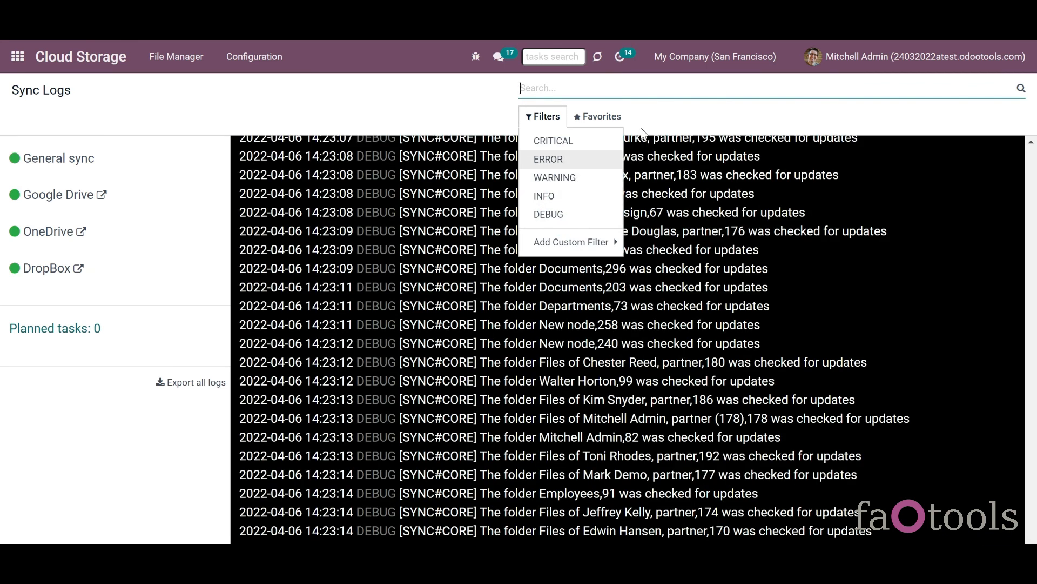
# - Add a custom Log time filter for 04/06/2022, show DropBox logs only, and export all logs
pyautogui.click(604, 246)
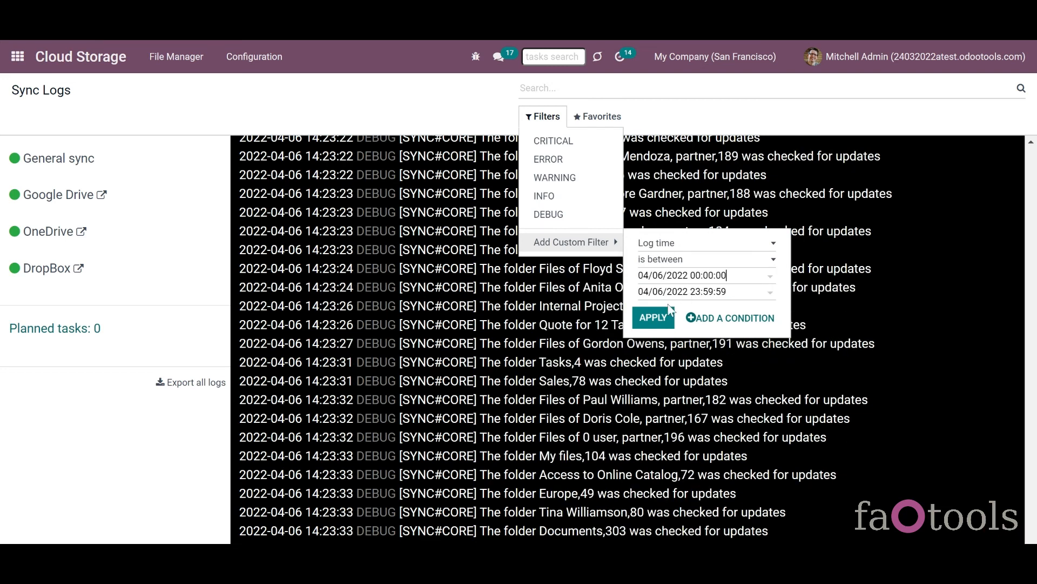
pyautogui.click(661, 319)
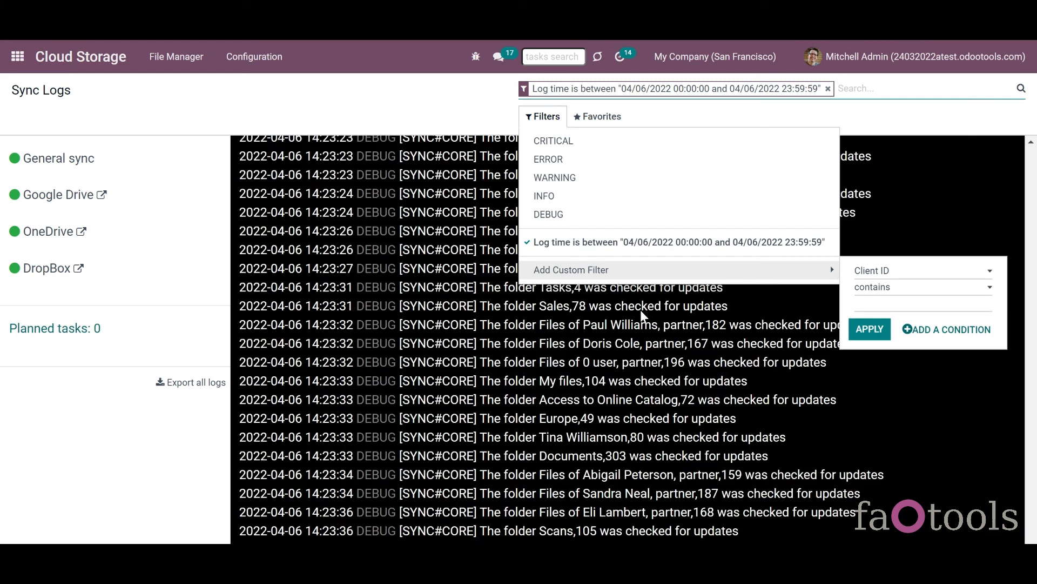
pyautogui.click(483, 128)
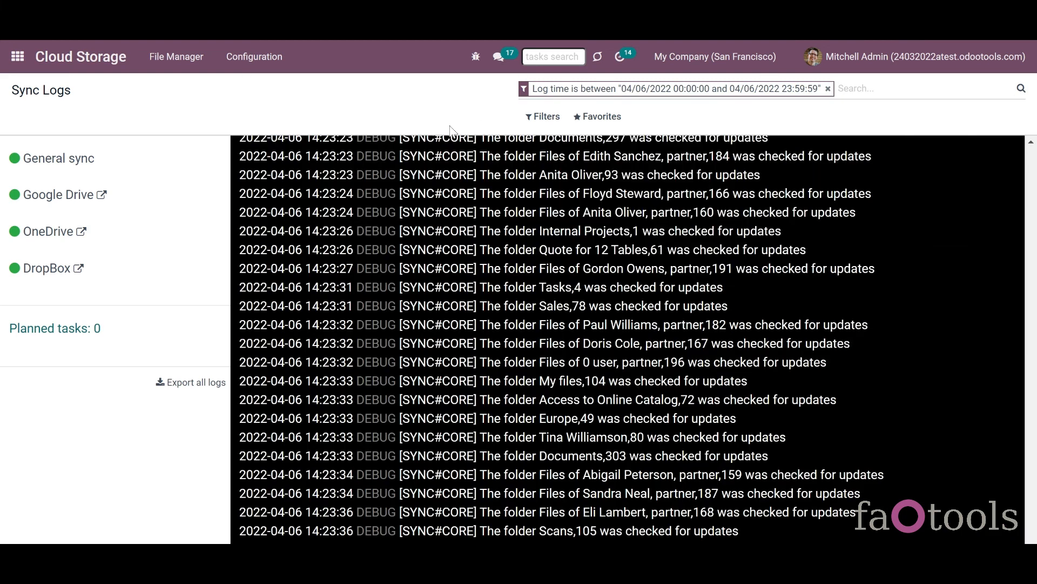
pyautogui.click(37, 270)
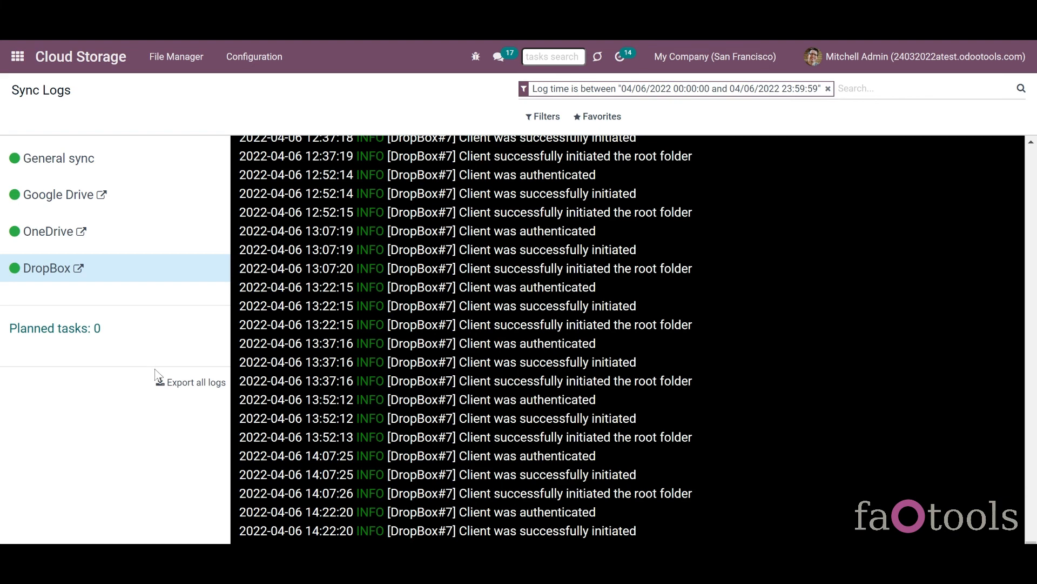
pyautogui.click(181, 383)
# - Change the Logs storage period from 3 to 5 days and save the settings
pyautogui.click(265, 70)
pyautogui.click(261, 182)
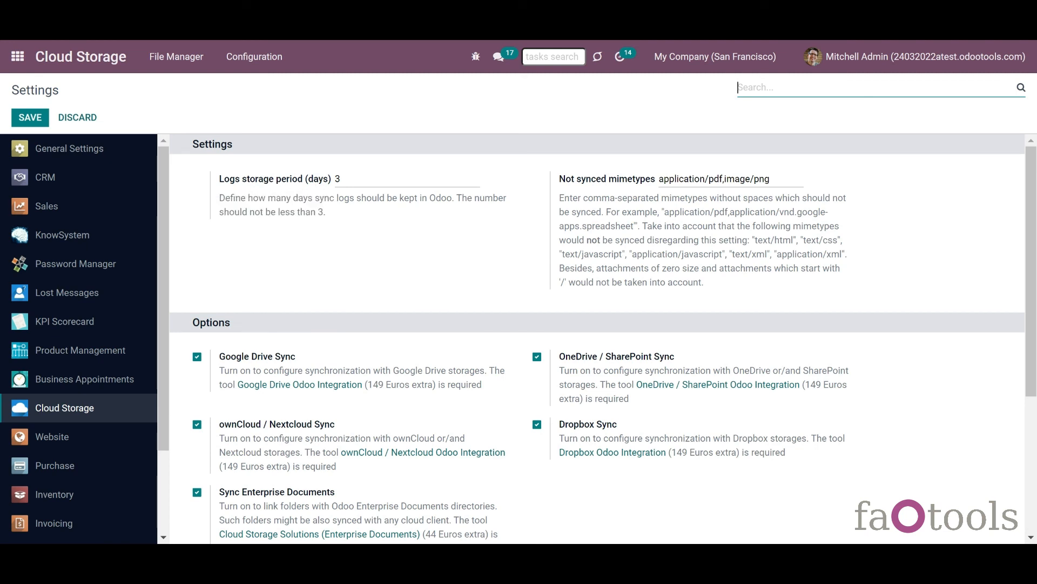
pyautogui.doubleClick(337, 179)
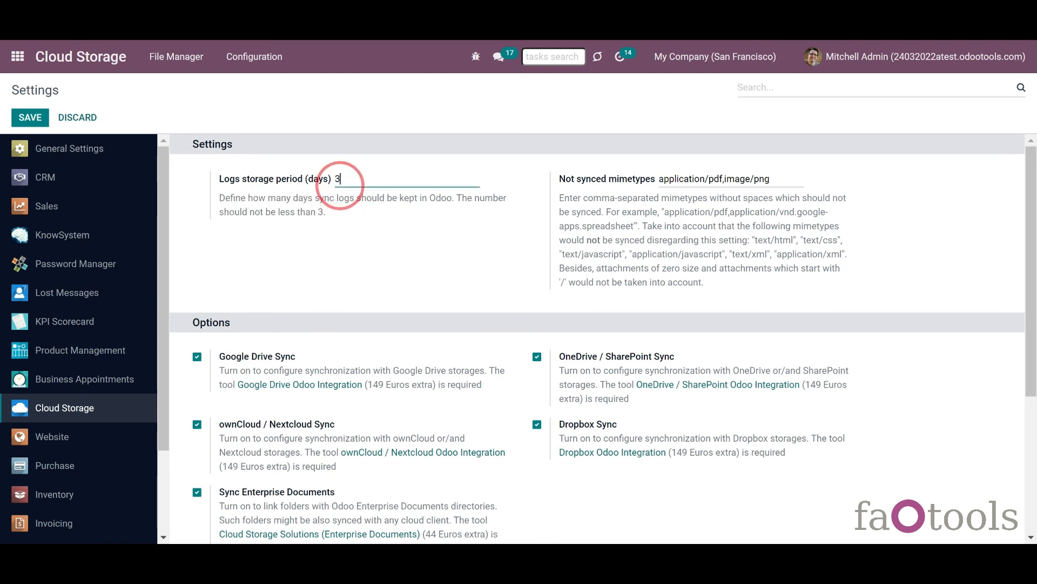
pyautogui.write('5')
pyautogui.click(31, 119)
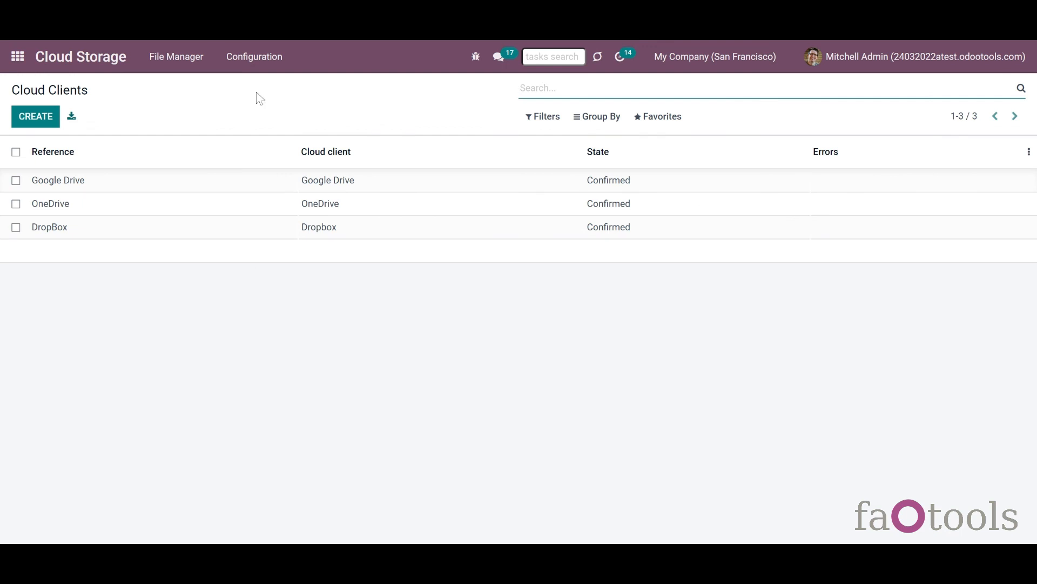
pyautogui.click(106, 193)
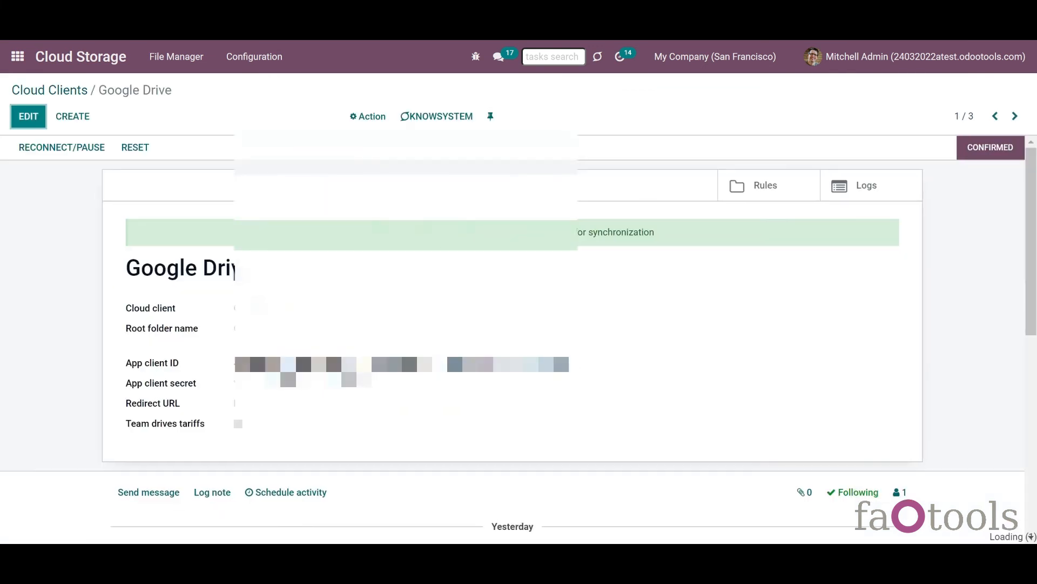
pyautogui.moveTo(1029, 247); pyautogui.dragTo(1028, 278)
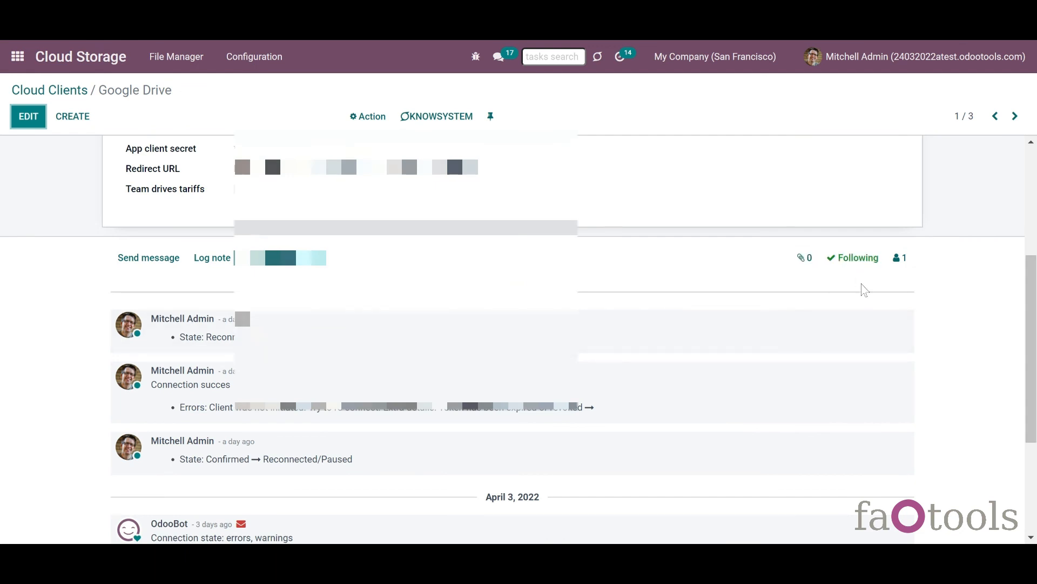
pyautogui.click(859, 265)
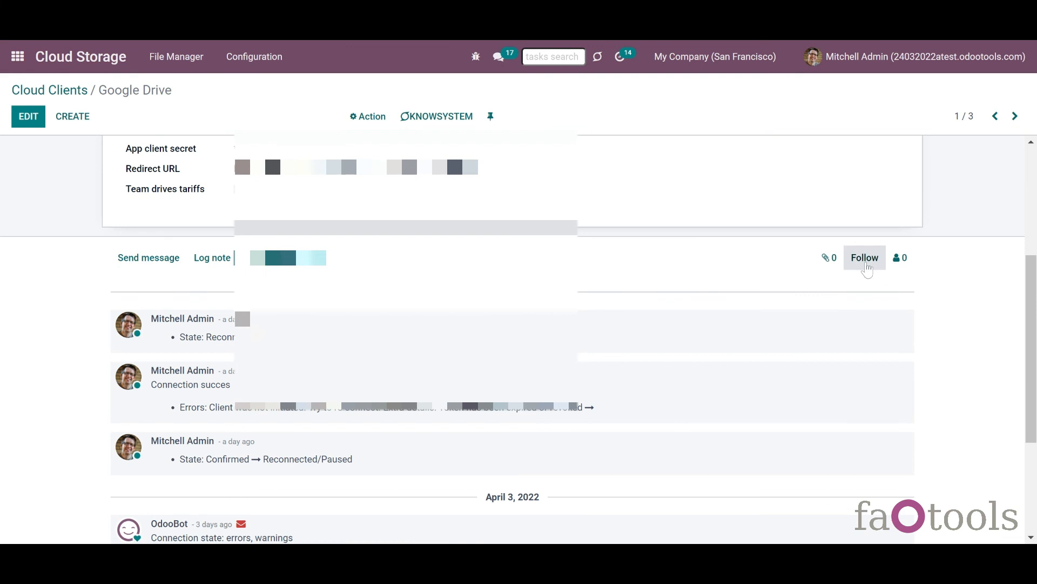
pyautogui.click(866, 265)
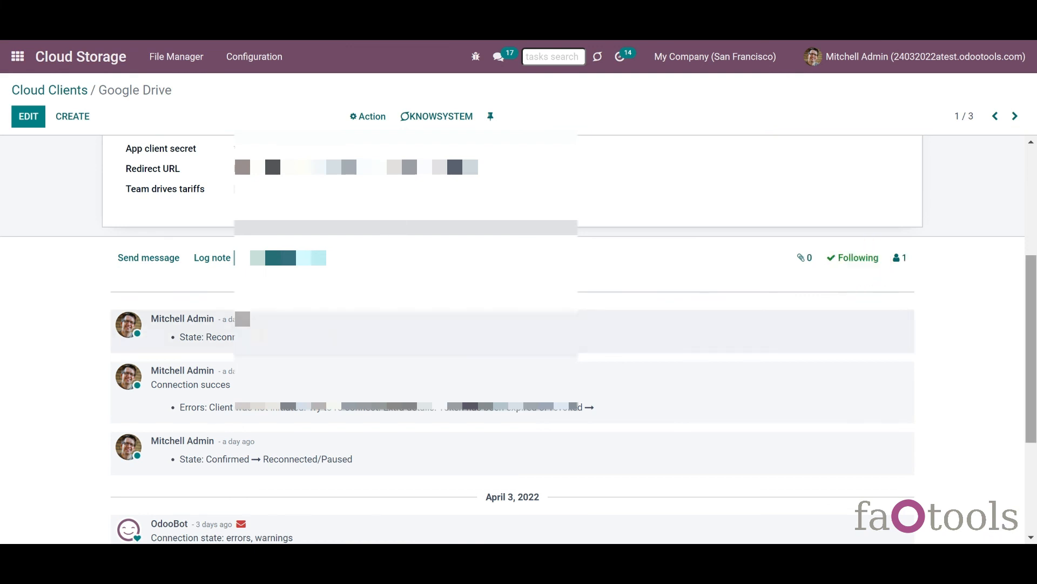
pyautogui.scroll(4, 1029, 324)
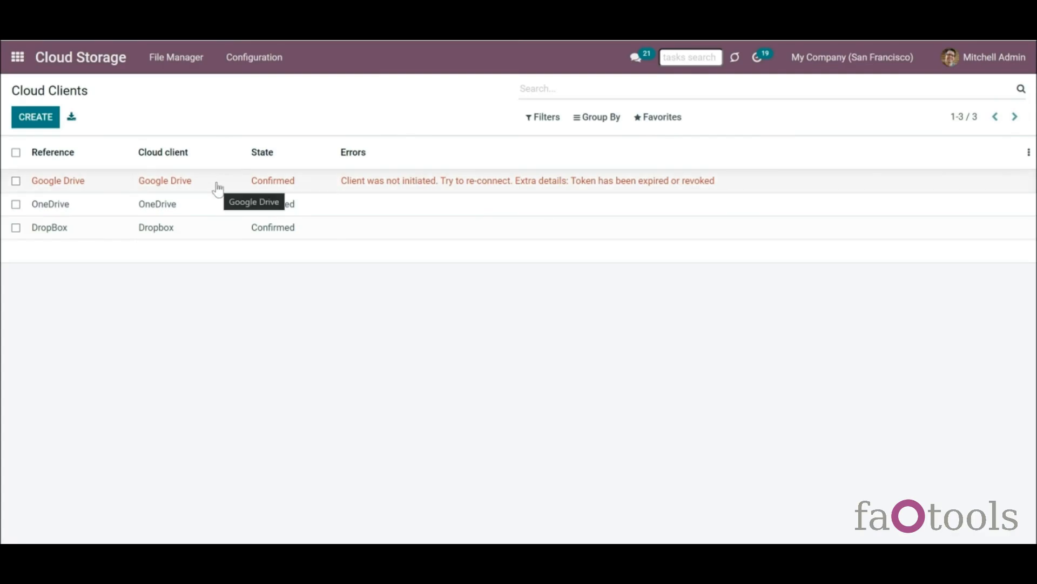
# - Pause the Google Drive client for reconnection and confirm it again
pyautogui.click(217, 189)
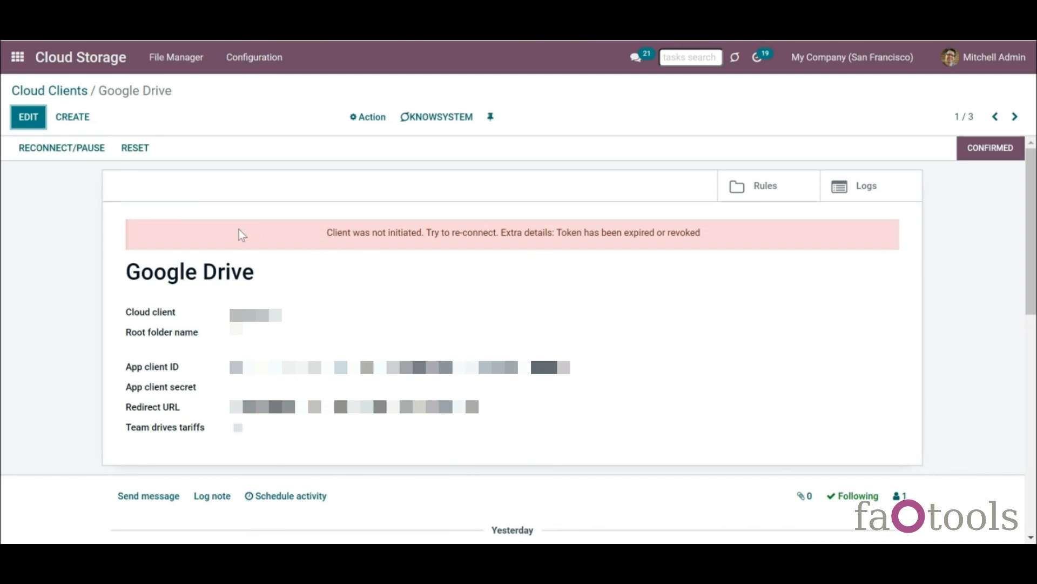
pyautogui.click(70, 154)
pyautogui.click(313, 158)
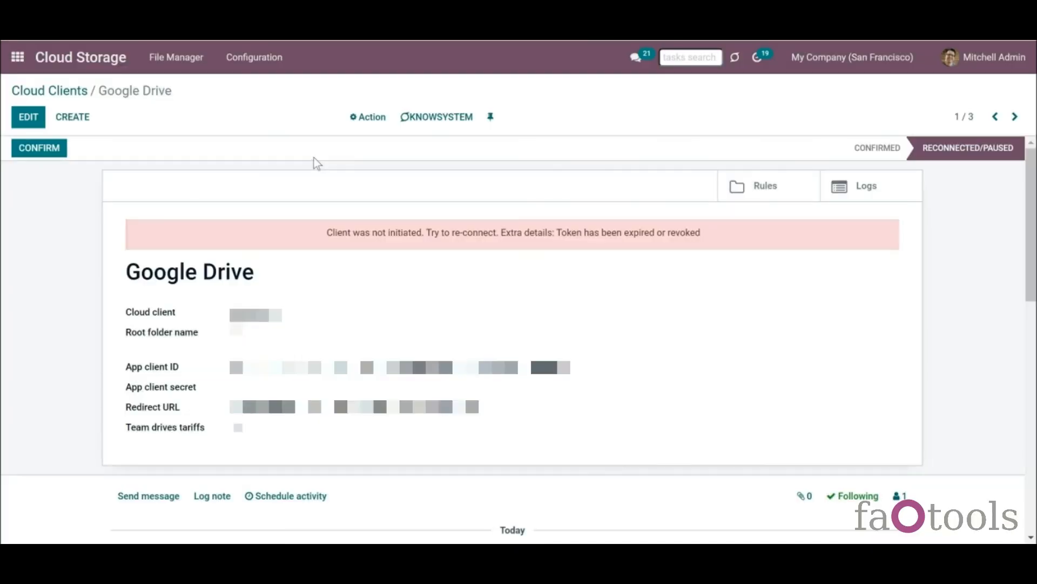
pyautogui.click(64, 151)
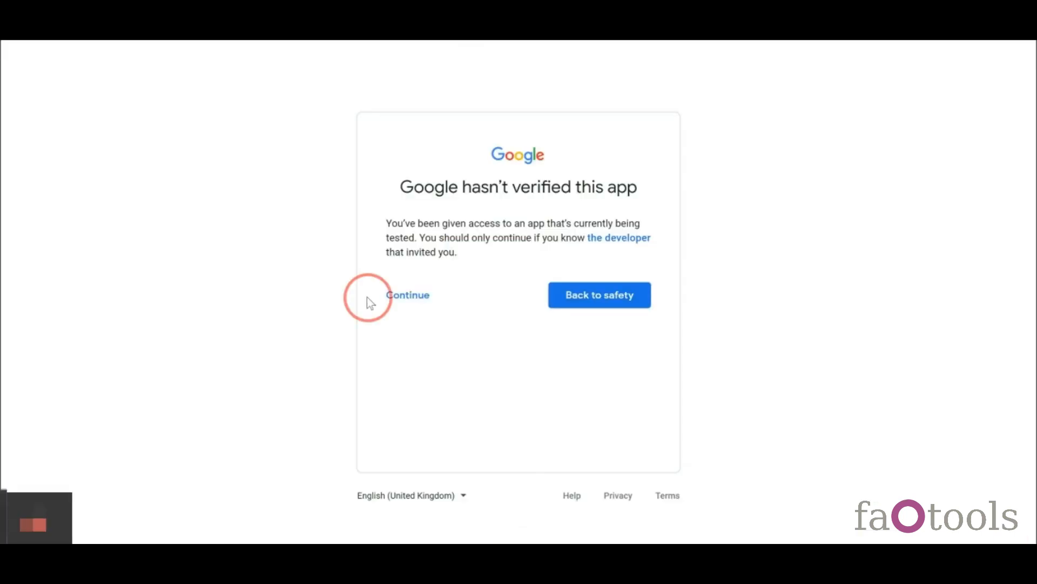
# - Pass Google's unverified app warning, grant both Google Drive permissions and continue
pyautogui.click(389, 297)
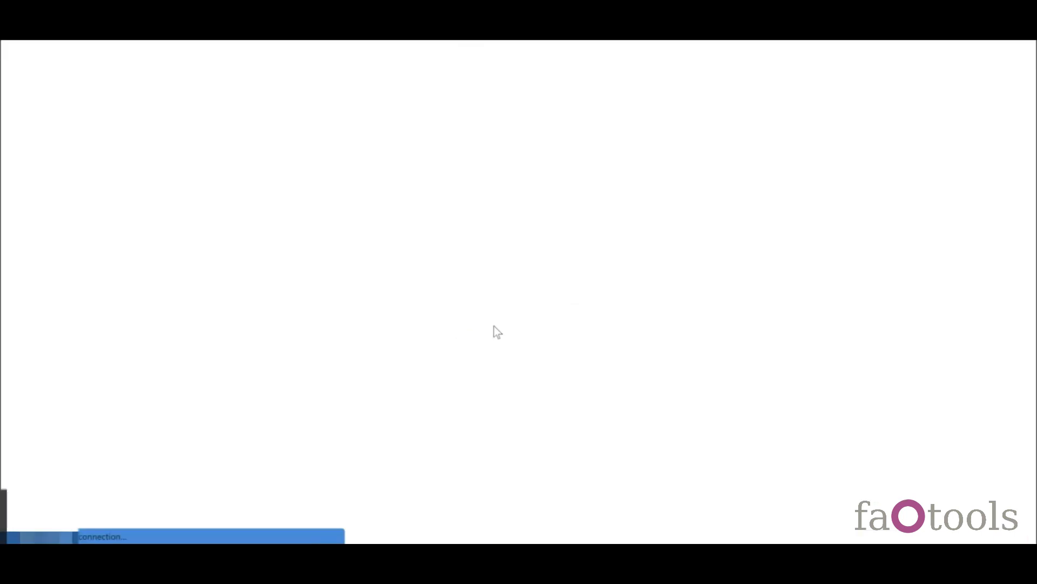
pyautogui.click(637, 273)
pyautogui.click(636, 336)
pyautogui.click(602, 538)
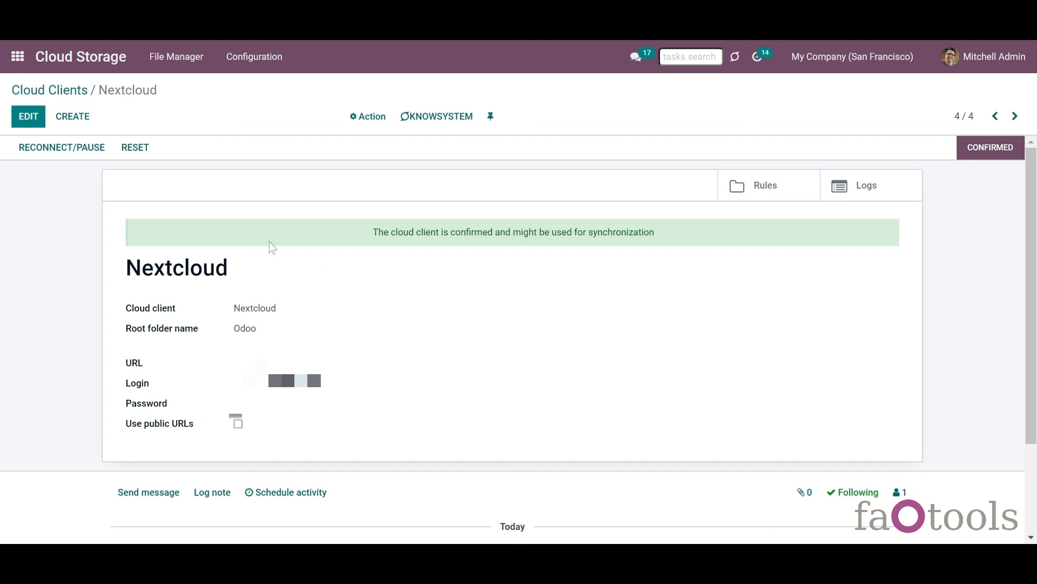
# - Reset the Nextcloud client, confirming deletion of its connector
pyautogui.click(138, 152)
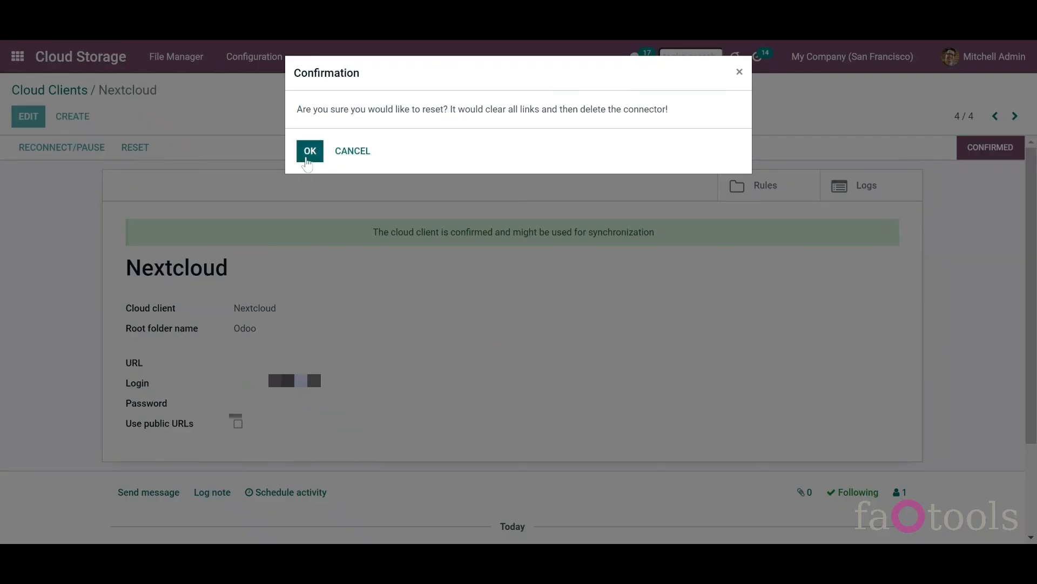
pyautogui.click(310, 152)
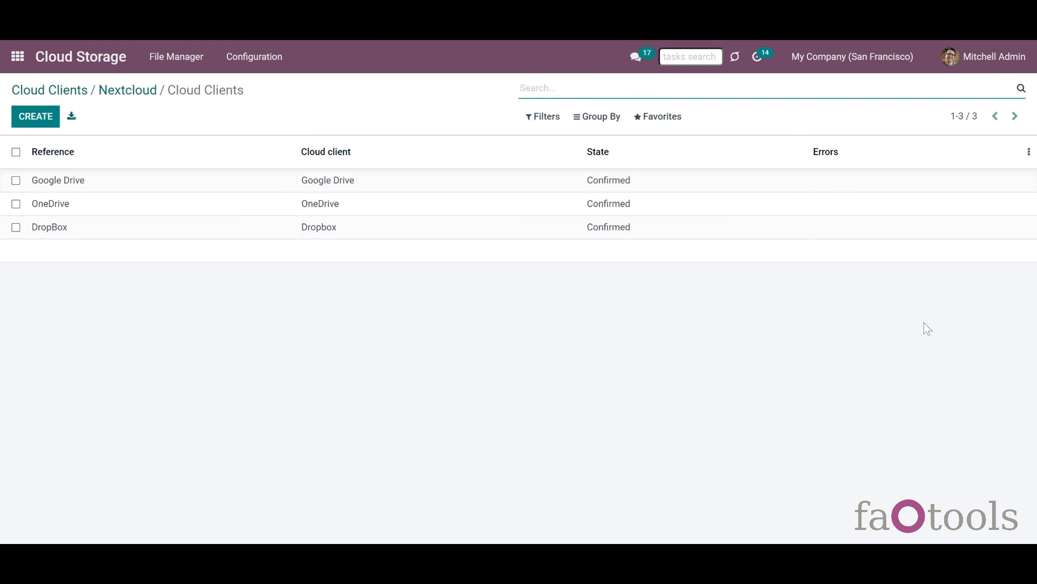
pyautogui.click(875, 280)
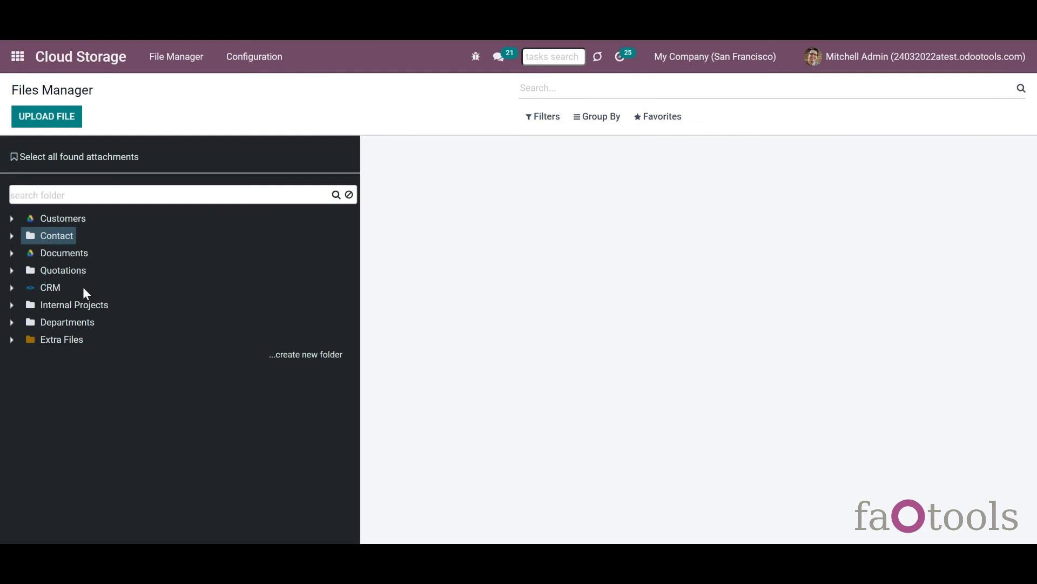
# - Expand the CRM folder and view the Modern Open Space opportunity's files
pyautogui.click(12, 287)
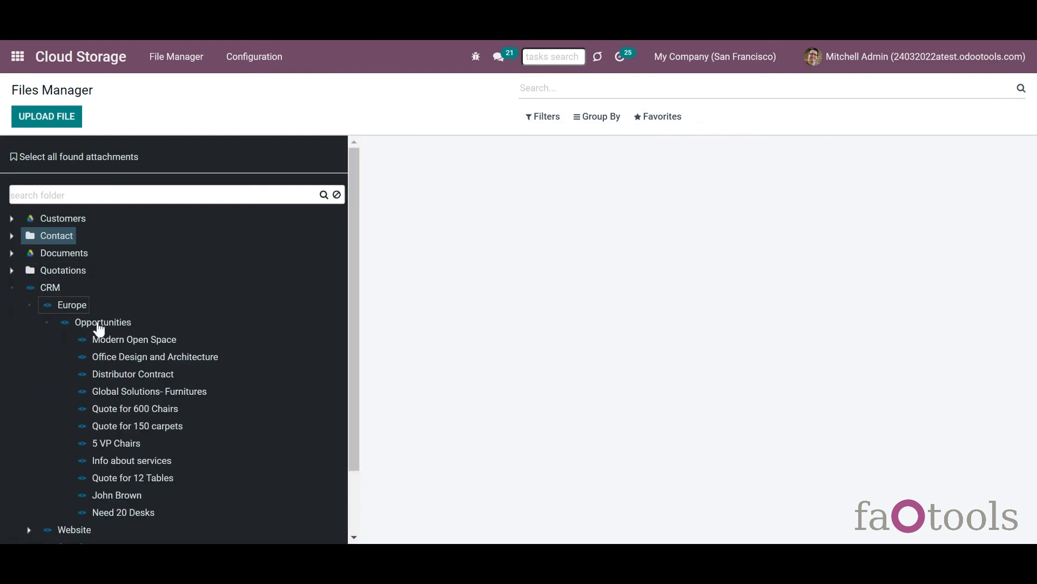
pyautogui.click(106, 340)
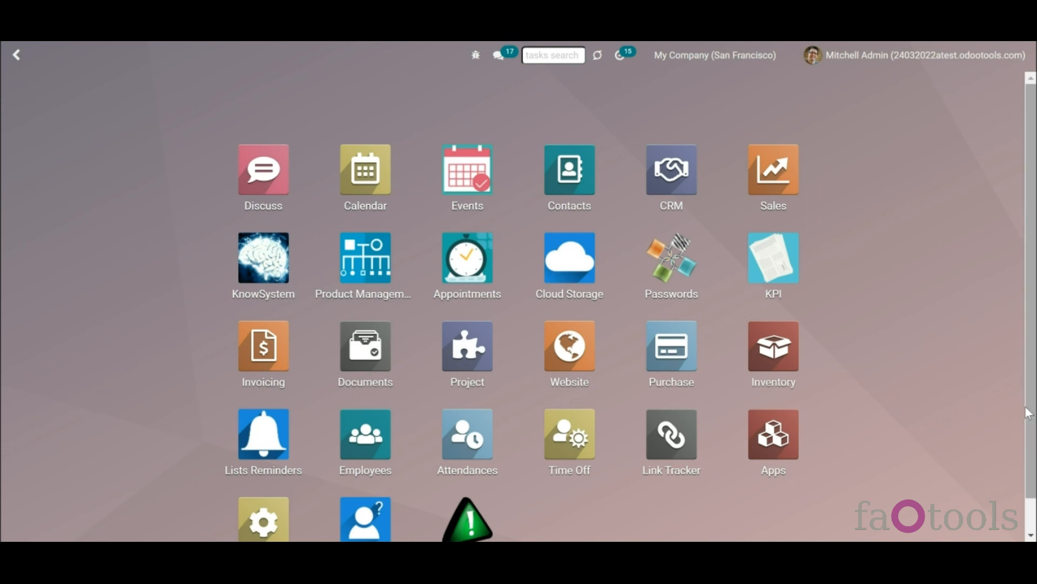
# - Give the second user Cloud Storage Administration rights in Settings > Users and save
pyautogui.moveTo(1030, 415); pyautogui.dragTo(1029, 500)
pyautogui.click(261, 505)
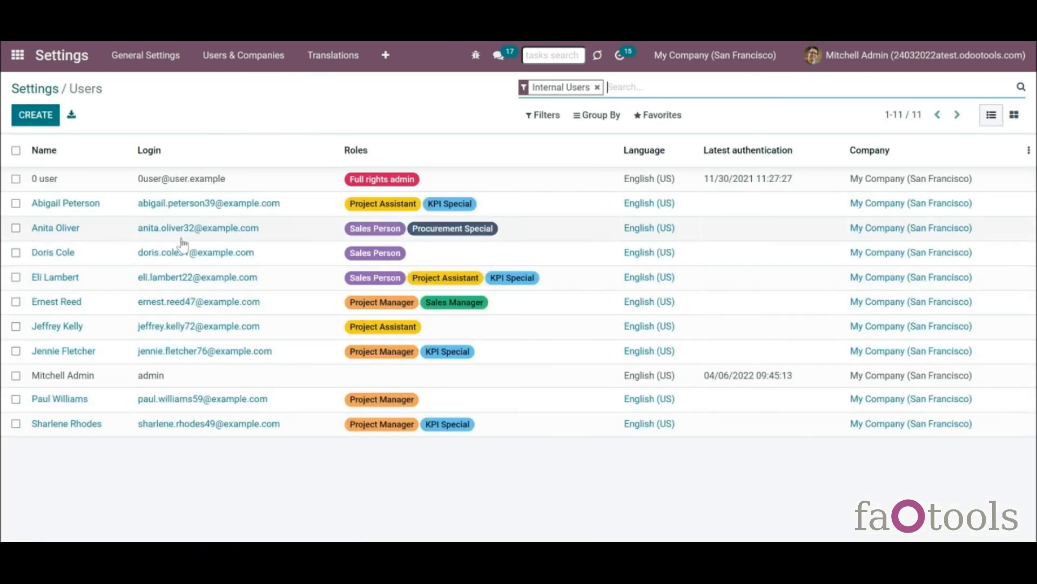
pyautogui.click(164, 215)
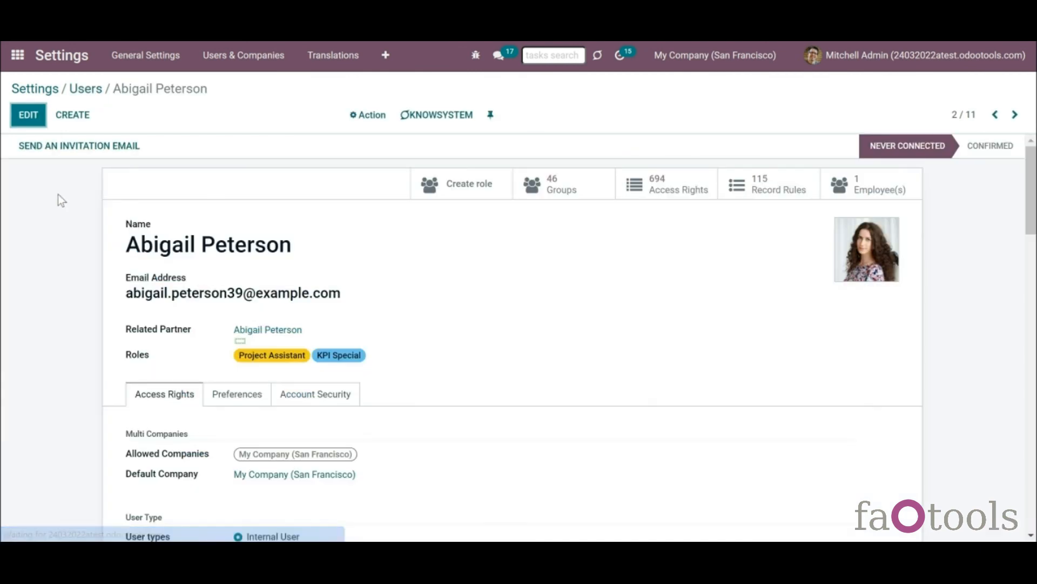
pyautogui.click(28, 115)
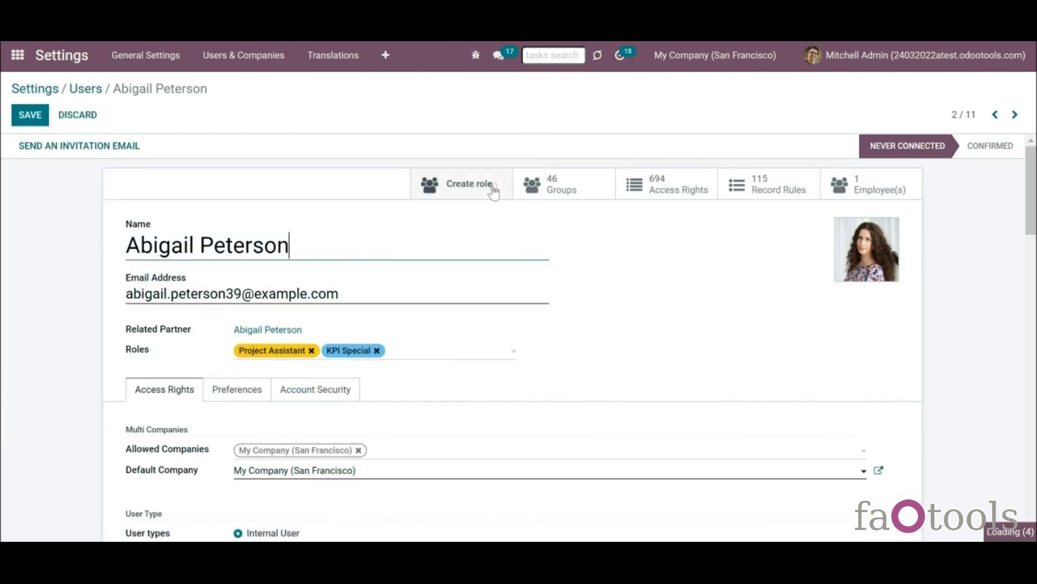
pyautogui.scroll(-7, 1030, 194)
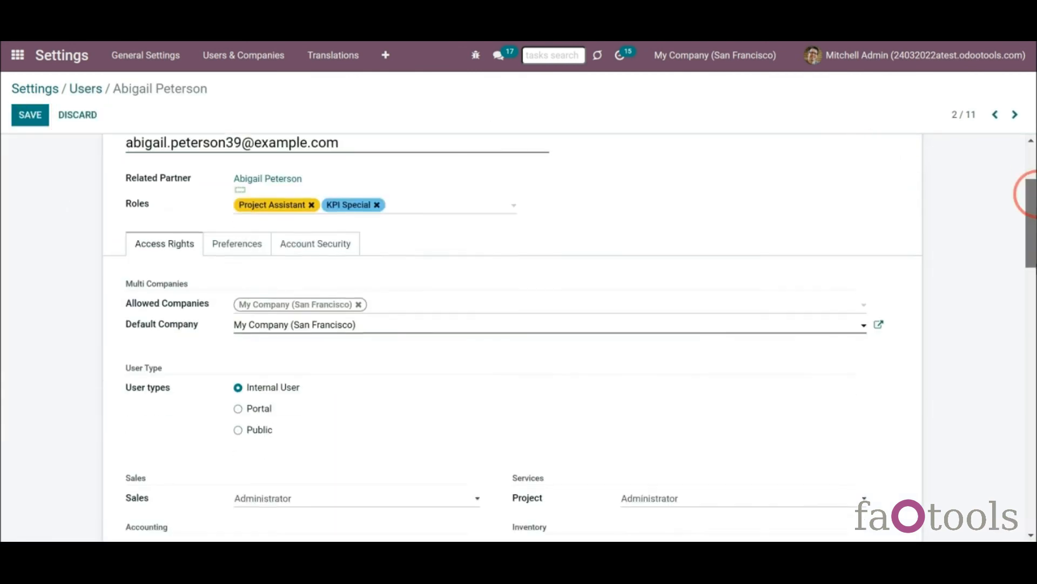
pyautogui.scroll(-6, 1024, 193)
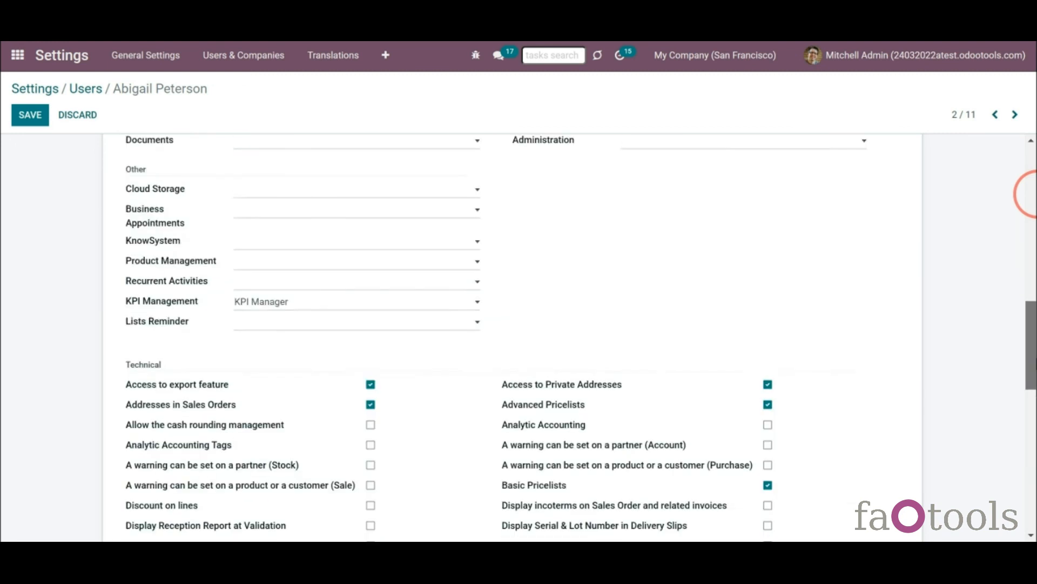
pyautogui.click(403, 174)
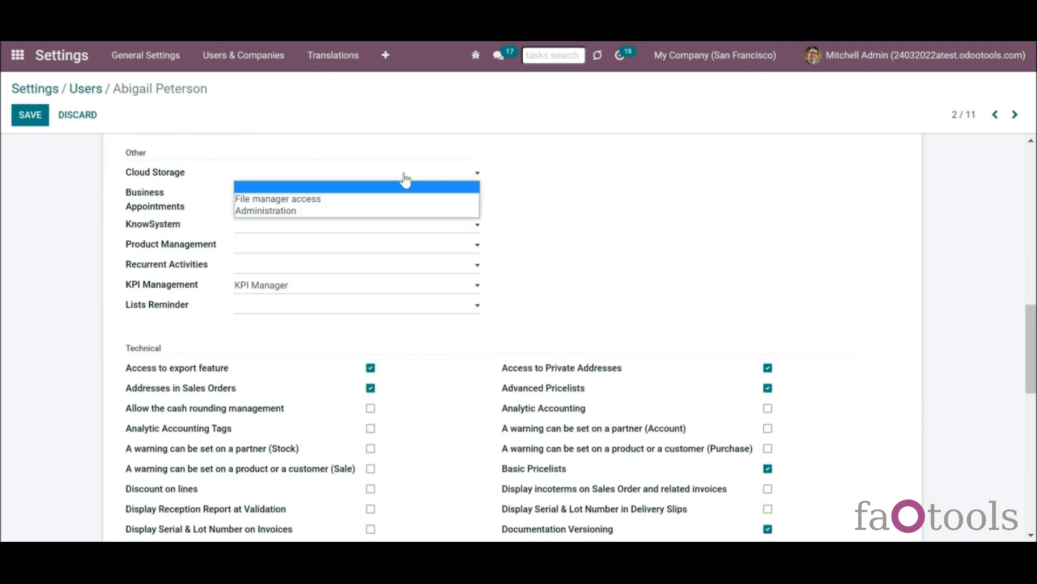
pyautogui.click(415, 212)
pyautogui.click(27, 112)
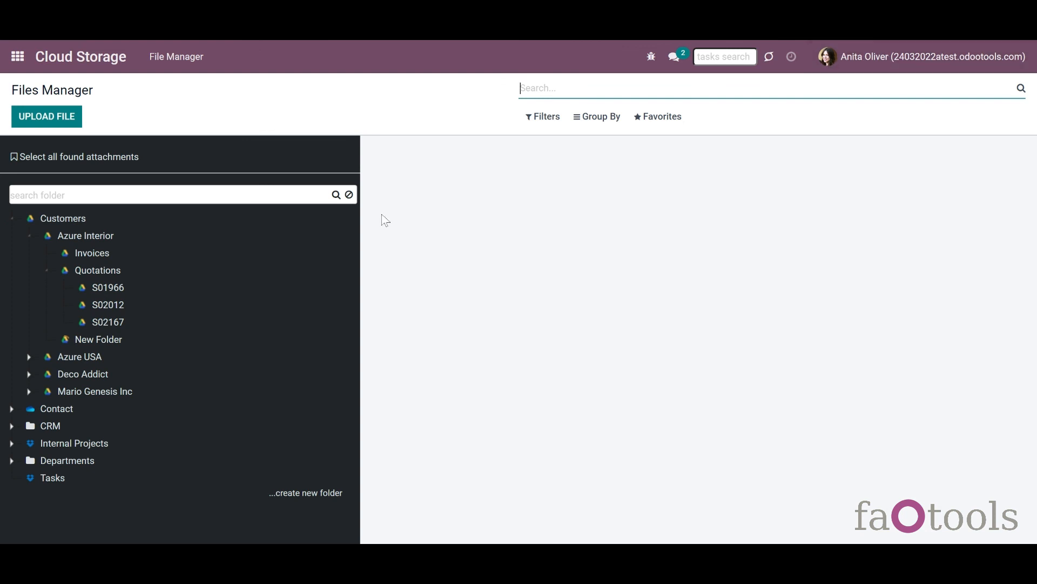
# - Collapse Azure Interior's Quotations and browse Azure USA's quotation and Invoices folders
pyautogui.click(47, 271)
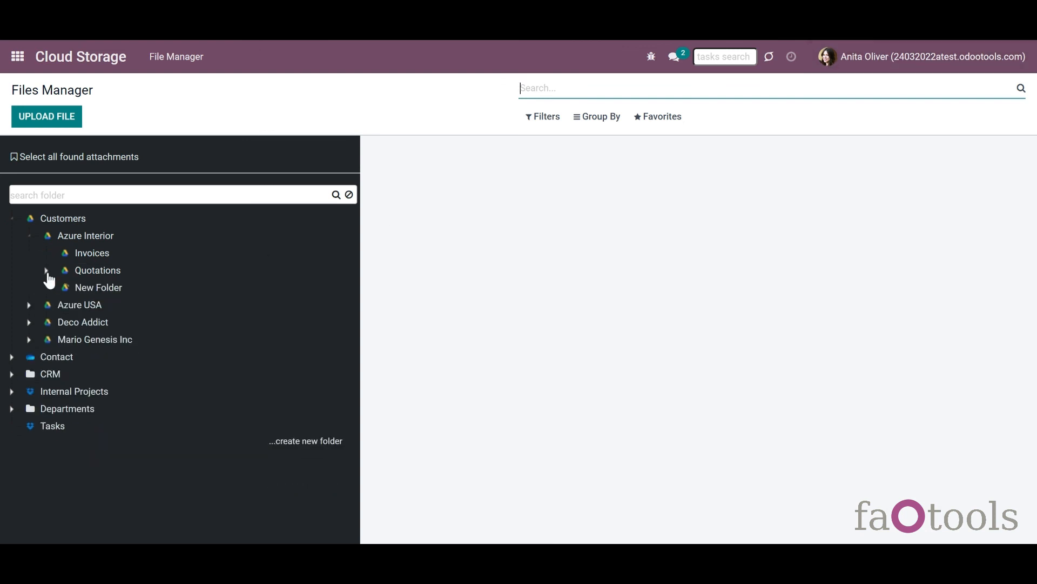
pyautogui.click(28, 305)
pyautogui.click(45, 339)
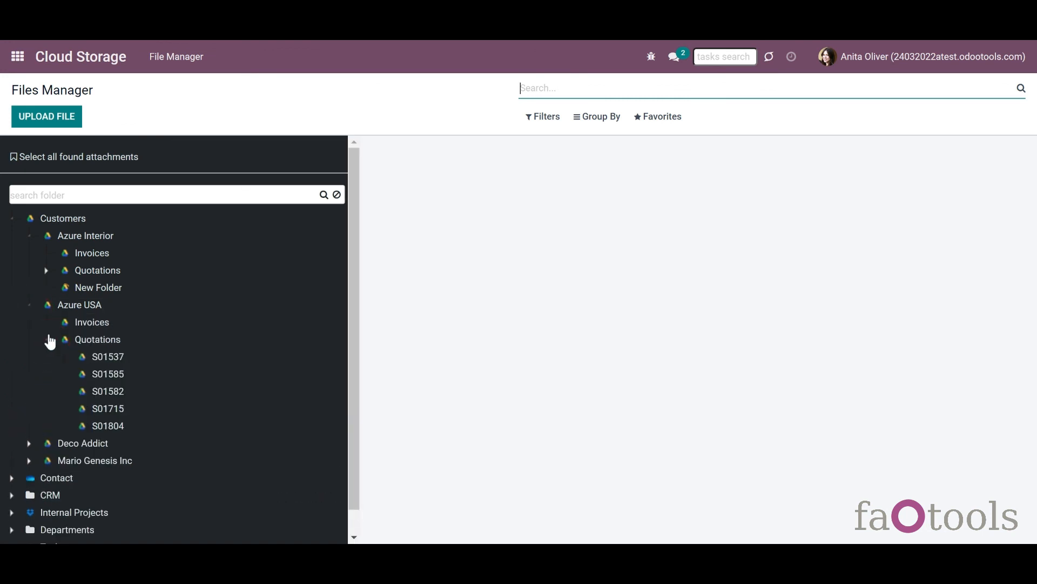
pyautogui.click(64, 323)
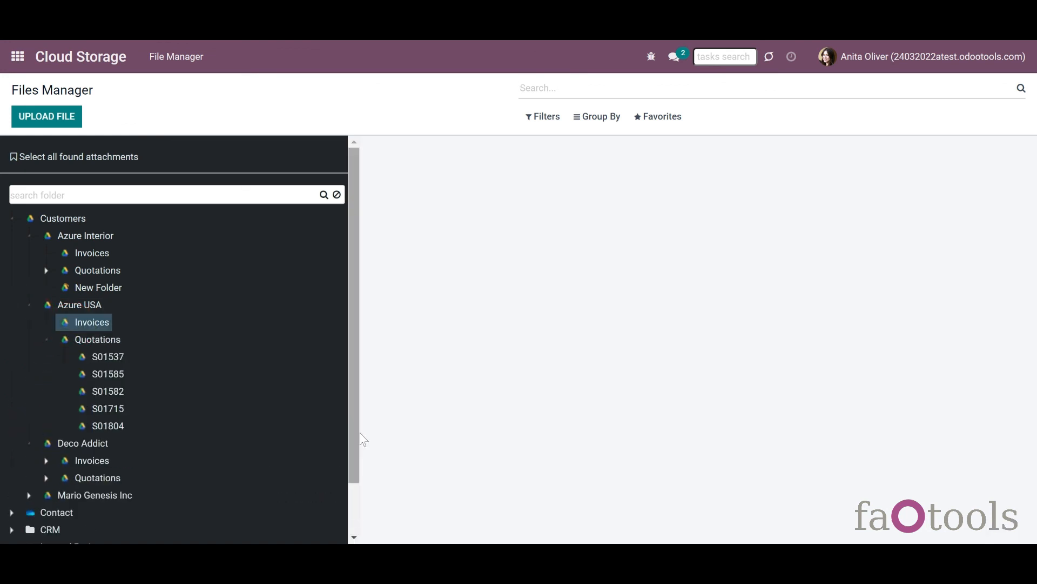
pyautogui.moveTo(361, 434); pyautogui.dragTo(369, 539)
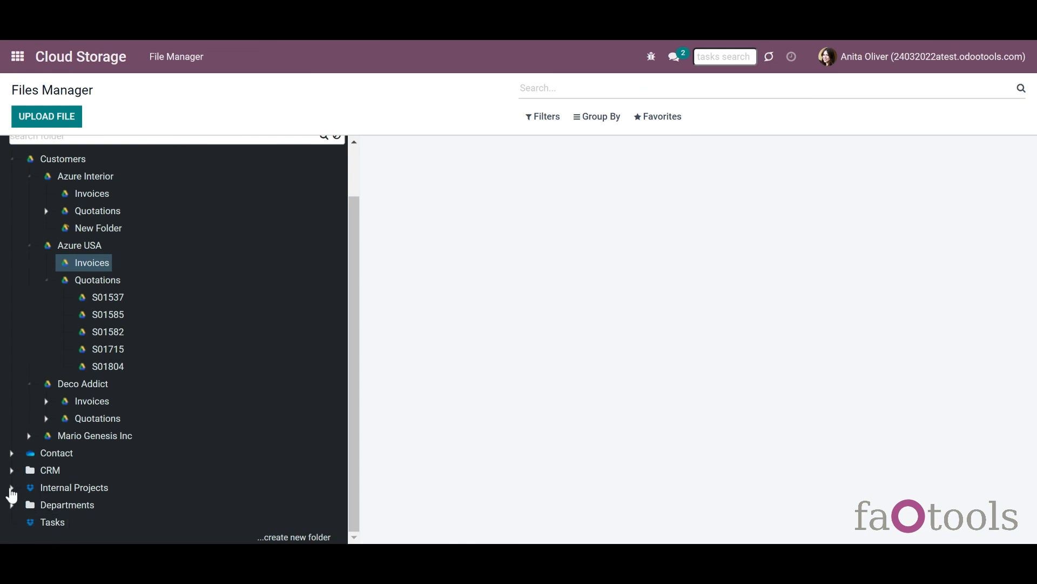
# - Expand Internal Projects and the Renovations Tasks subfolder, then expand Extra Files to reveal Documents
pyautogui.click(11, 488)
pyautogui.moveTo(354, 429); pyautogui.dragTo(378, 522)
pyautogui.click(46, 488)
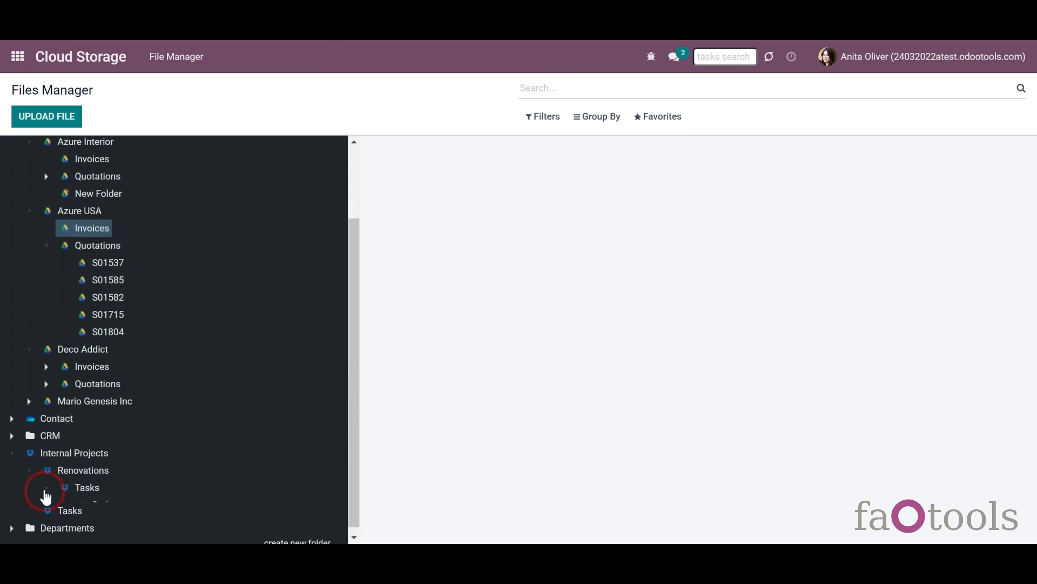
pyautogui.scroll(-2, 363, 481)
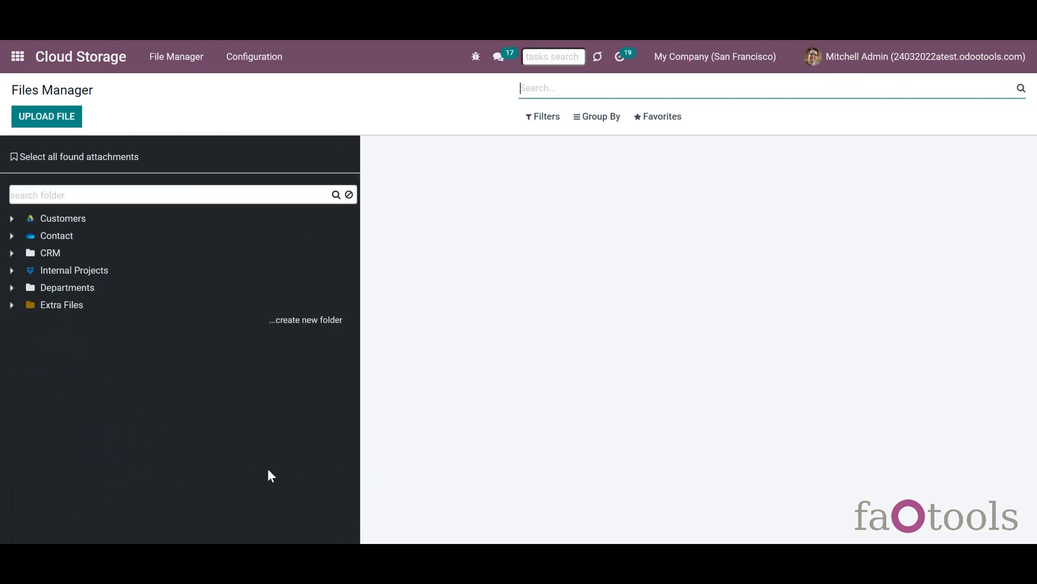
pyautogui.click(11, 305)
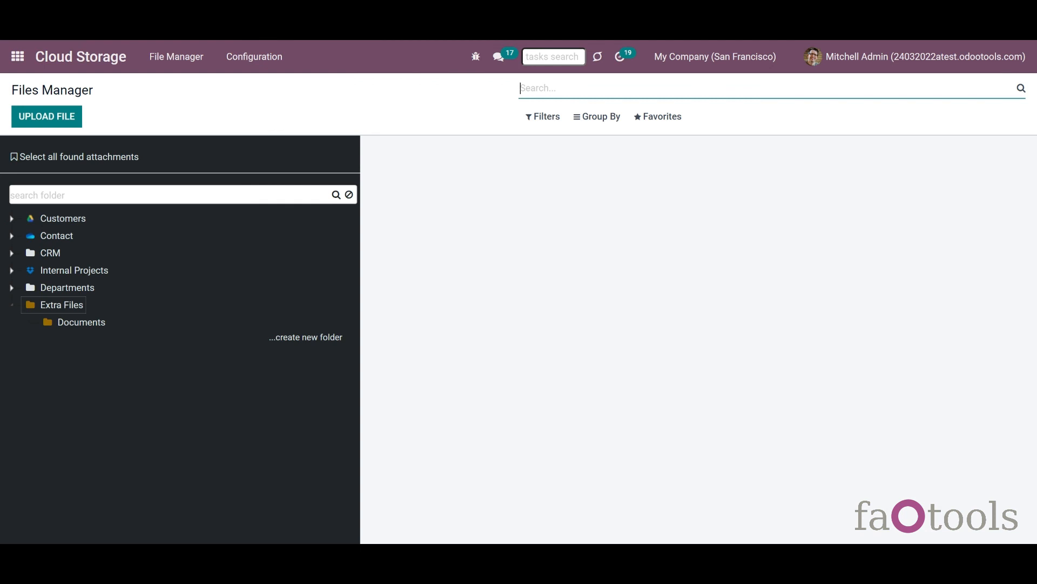
# - Open Edit Settings for the Extra Files folder from its context menu
pyautogui.rightClick(41, 308)
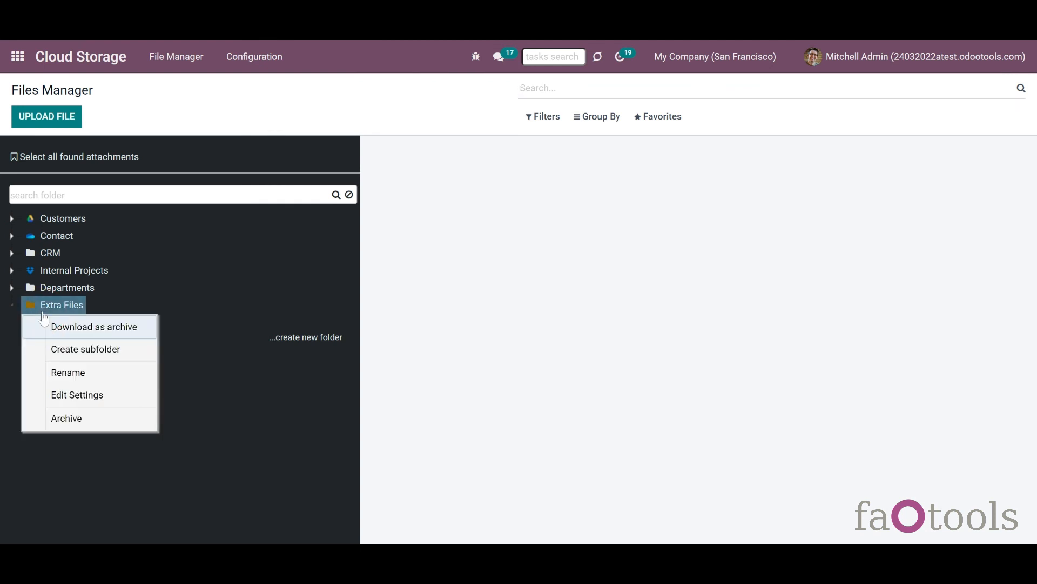
pyautogui.click(81, 396)
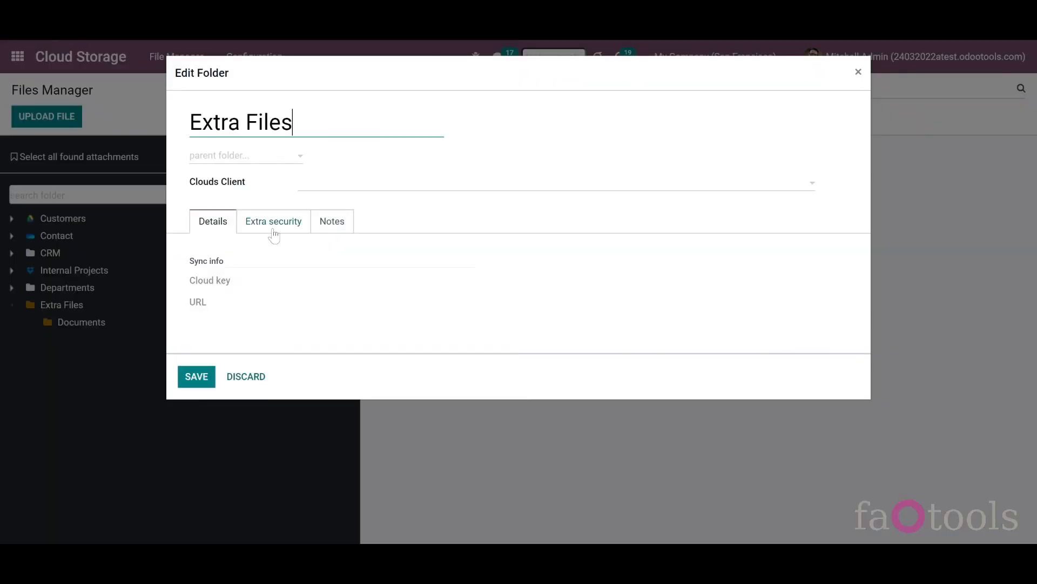
# - Under Extra security, add the first user matching 'a' to Limit access to users and save
pyautogui.click(273, 232)
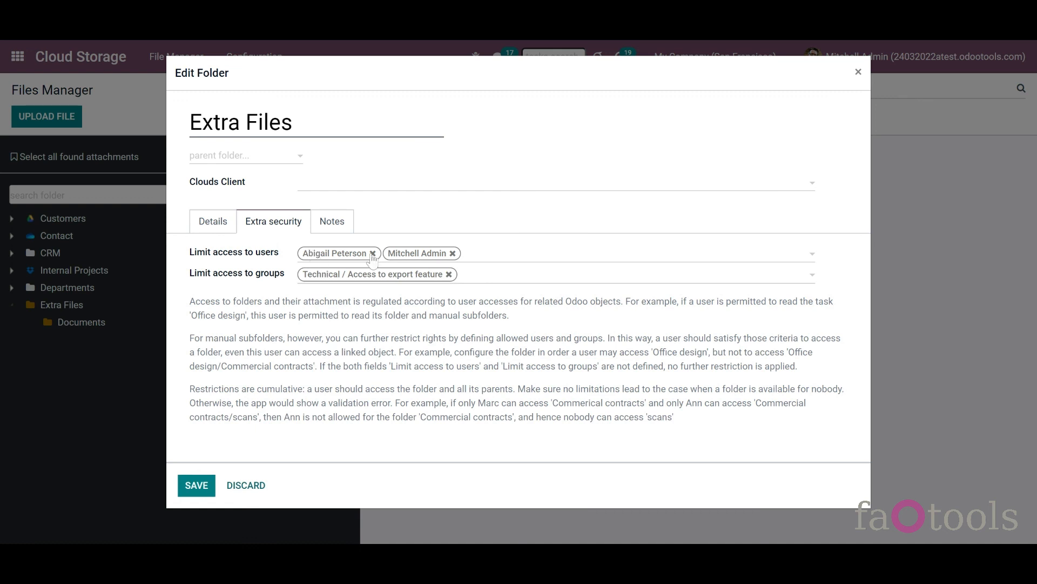
pyautogui.click(483, 260)
pyautogui.write('a')
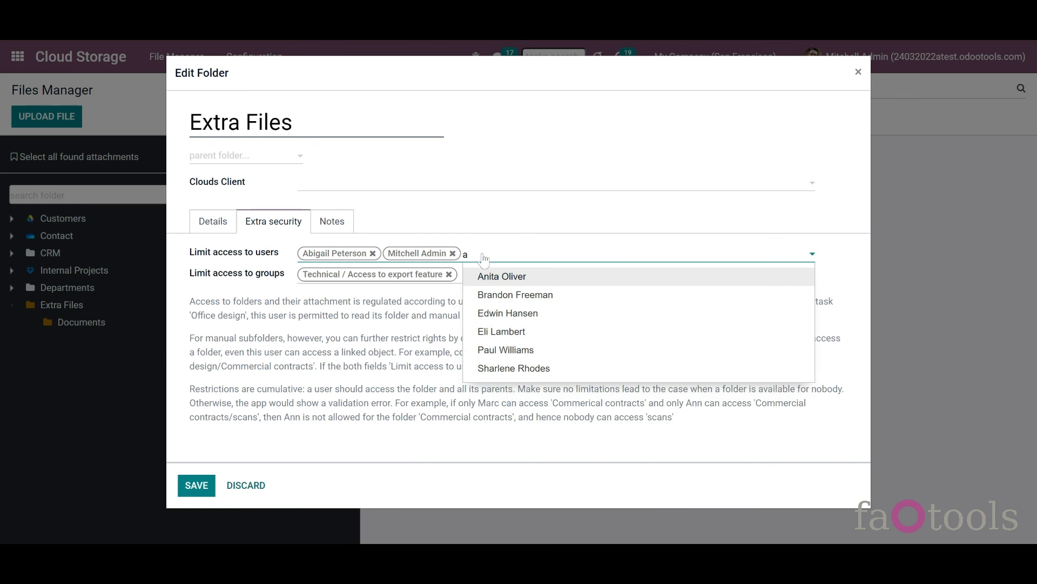
pyautogui.click(484, 276)
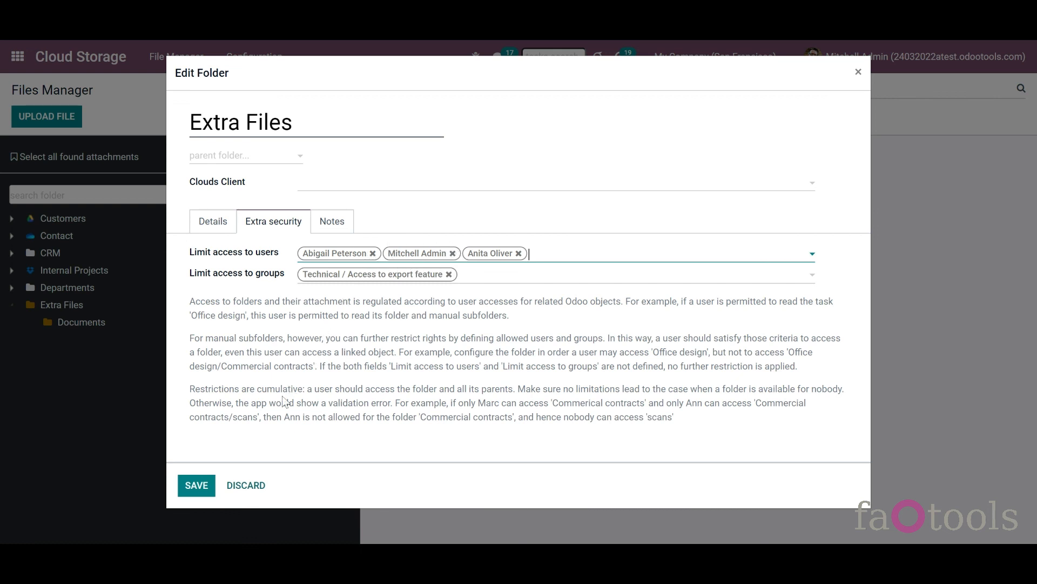
pyautogui.click(194, 489)
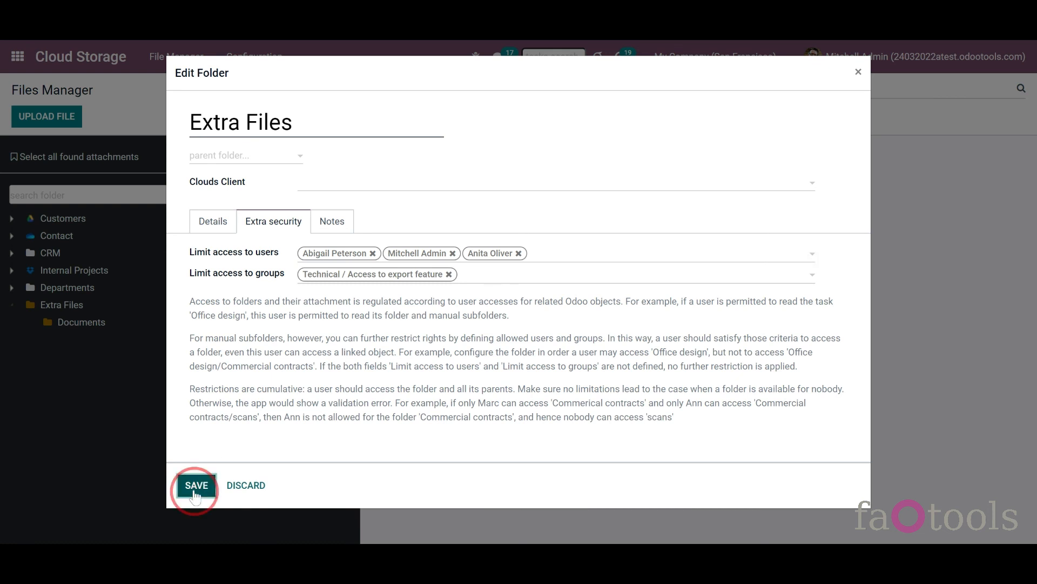